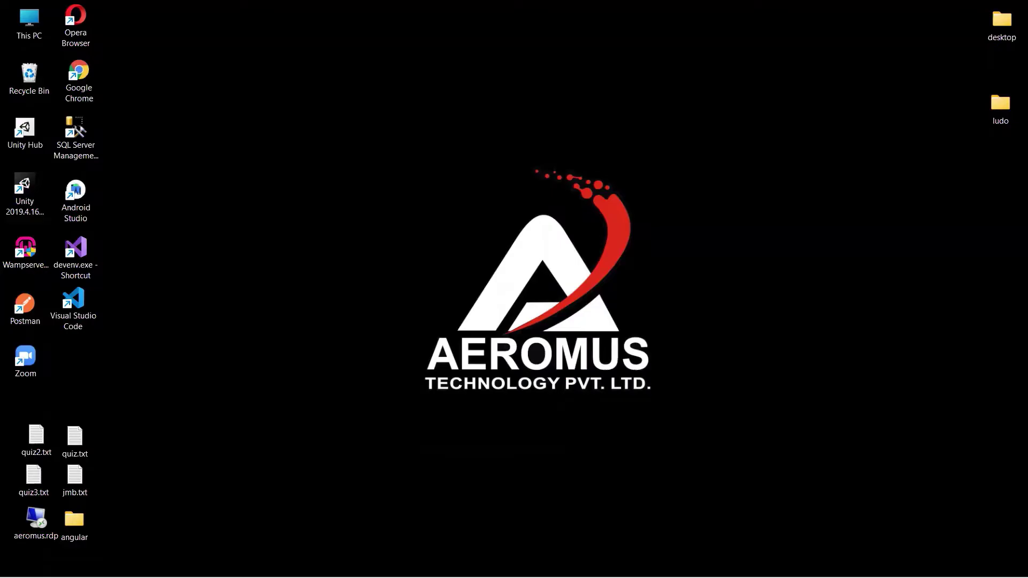
Step: Restore the Unity editor showing the Ludo project's SampleScene from the taskbar
mouse_move(378, 528)
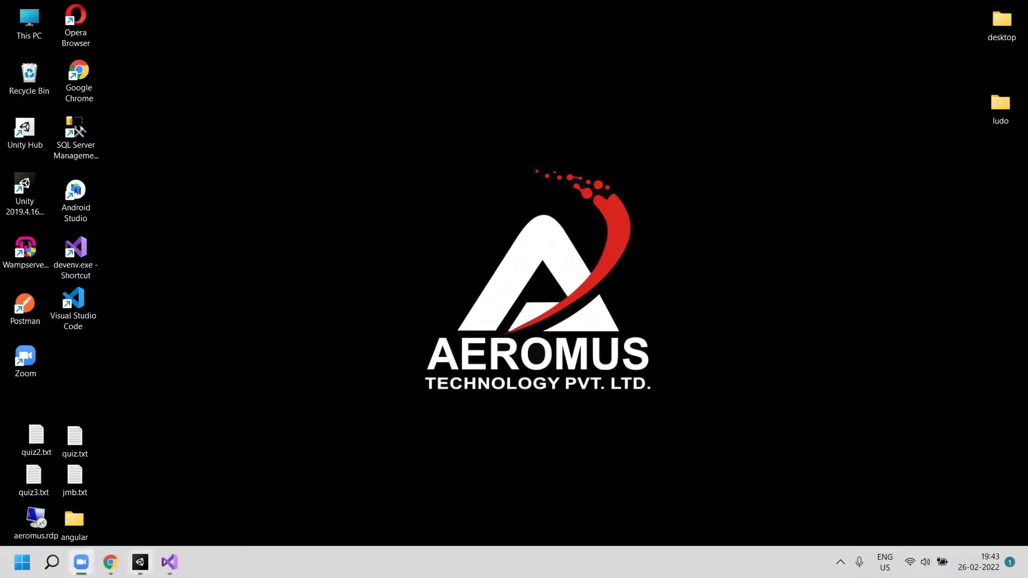
click(140, 562)
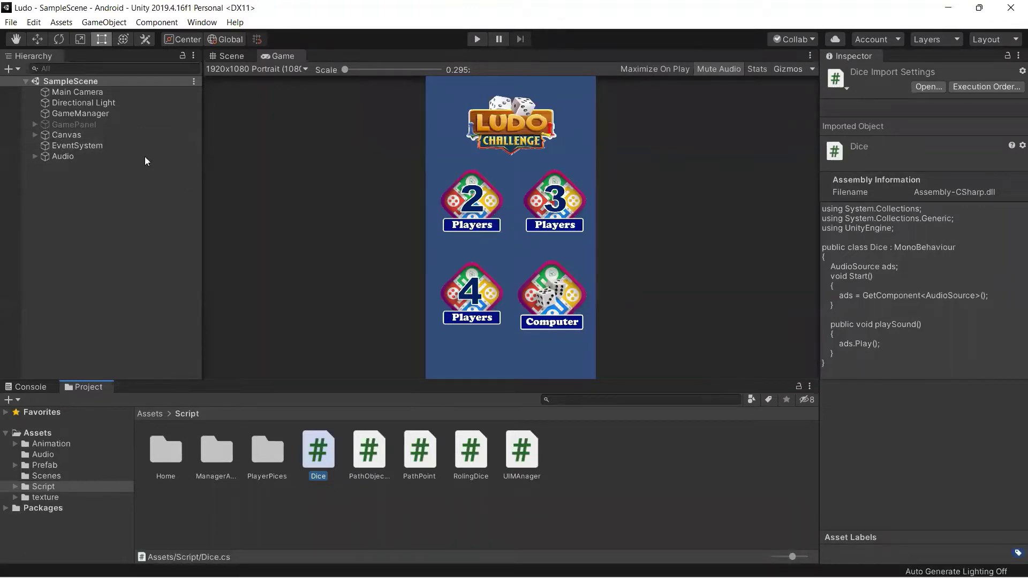
Step: Give the Canvas logo Image scale 1 by 1, width 448.49 and height 320.66
click(35, 135)
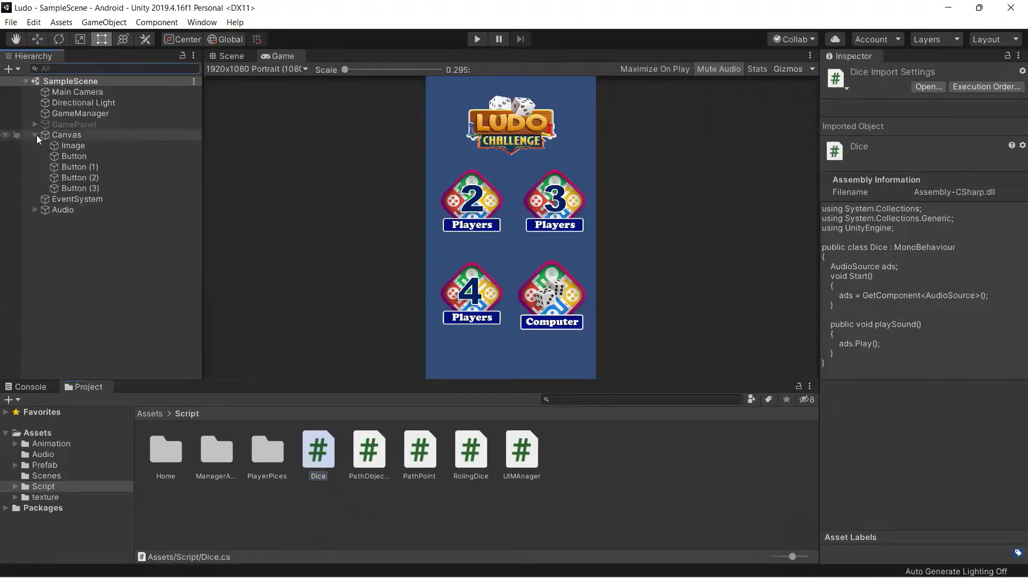
click(72, 147)
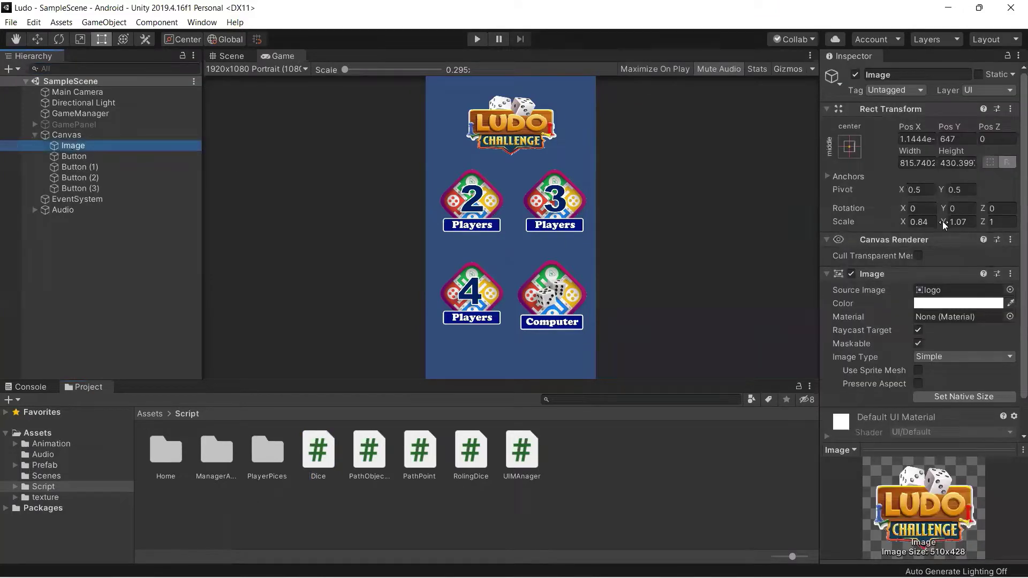
click(921, 221)
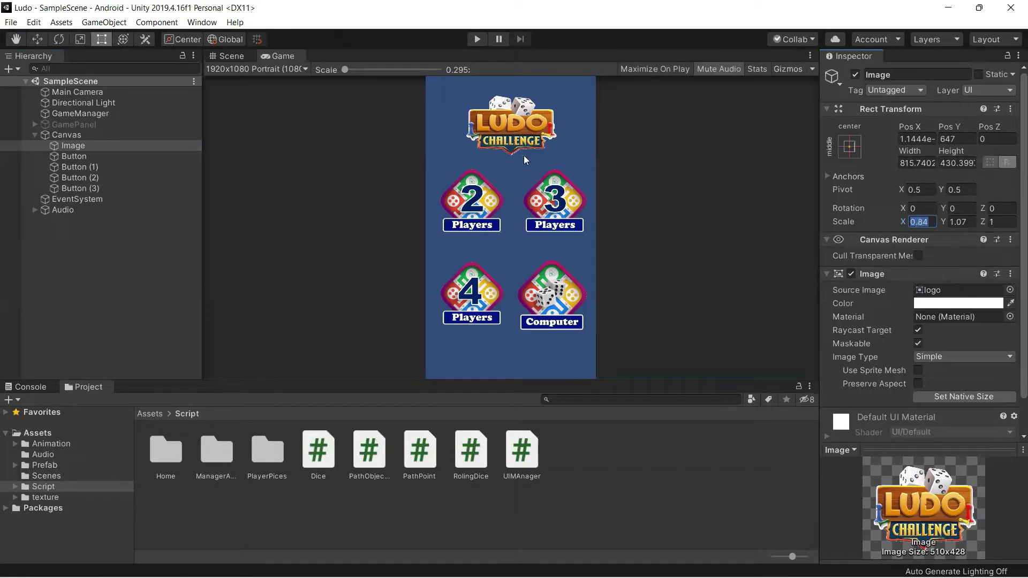
text(1)
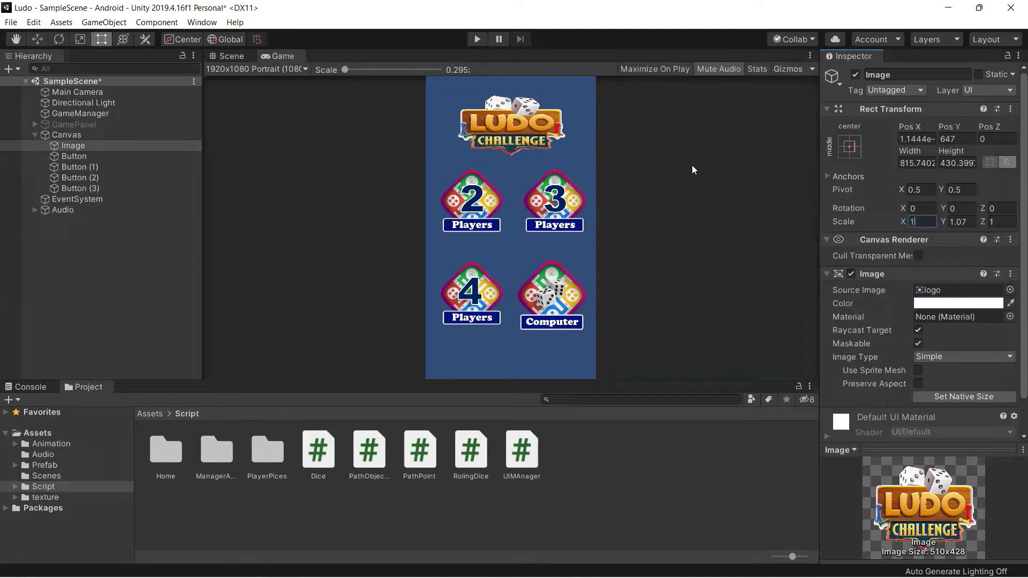
click(952, 223)
text(1)
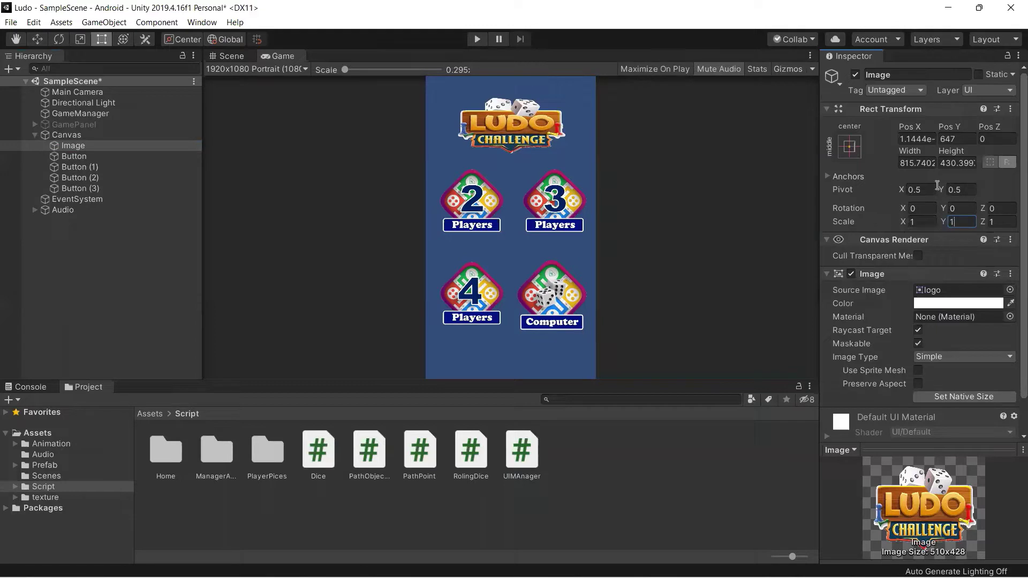
click(913, 164)
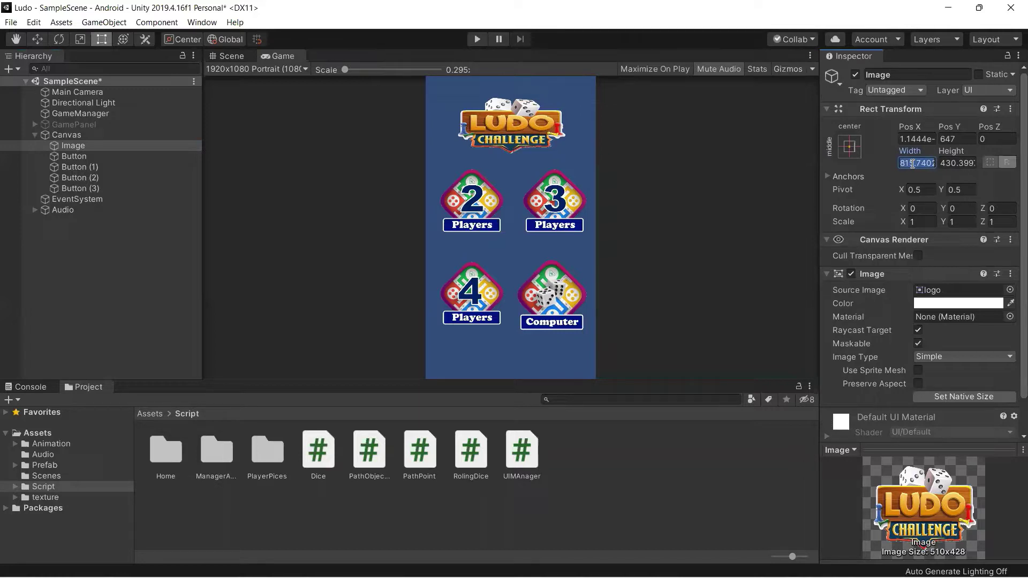
text(440)
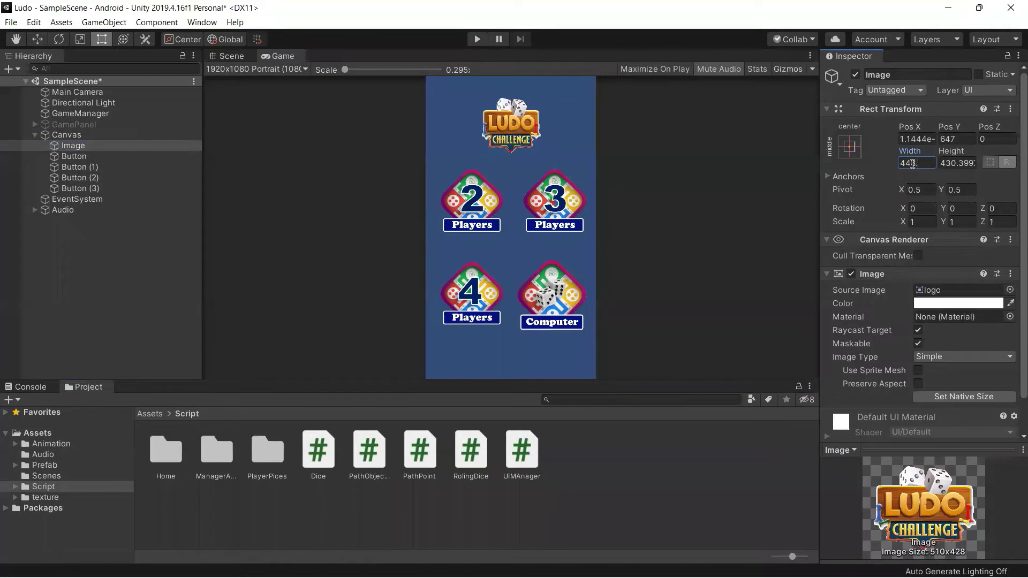
text(.49)
click(952, 163)
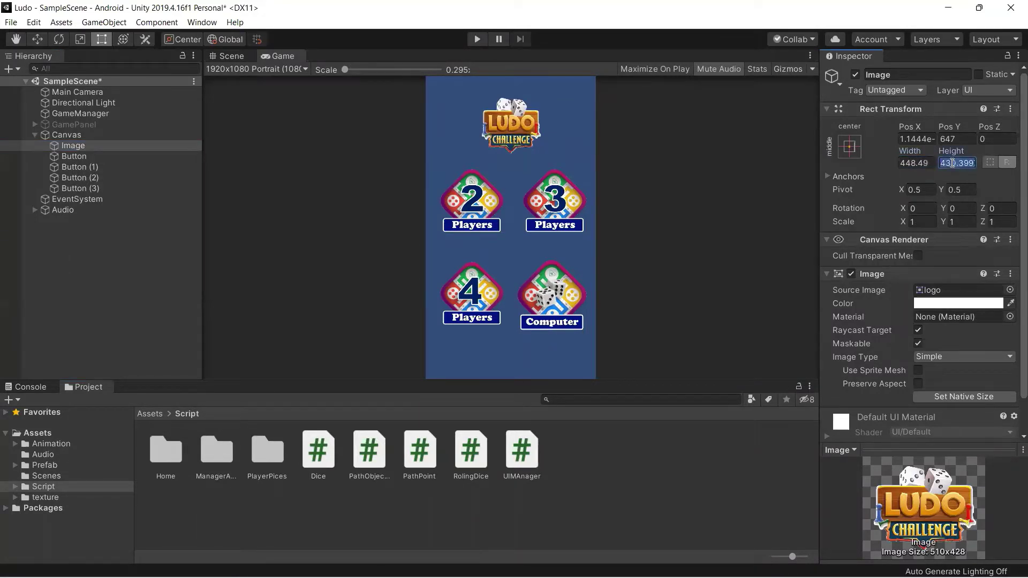
text(3)
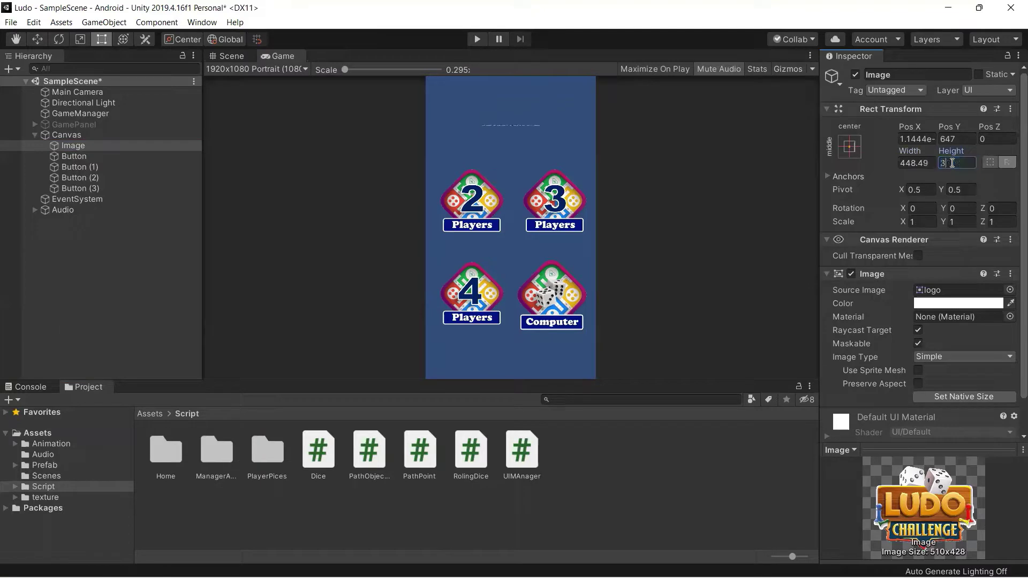
text(20.)
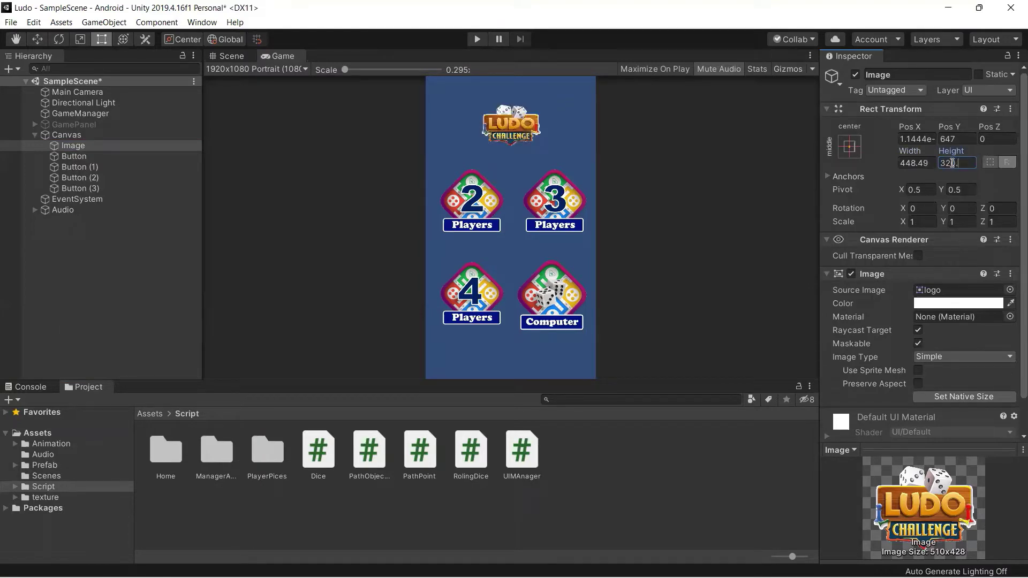
text(66)
click(721, 194)
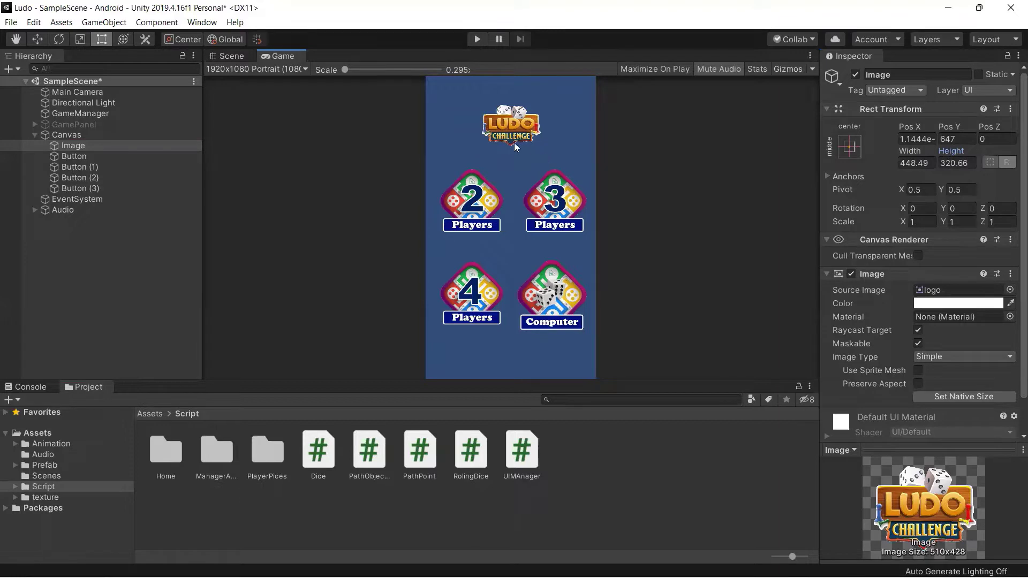
Step: Reset the 2 Players button's X and Y scale to 1
click(72, 156)
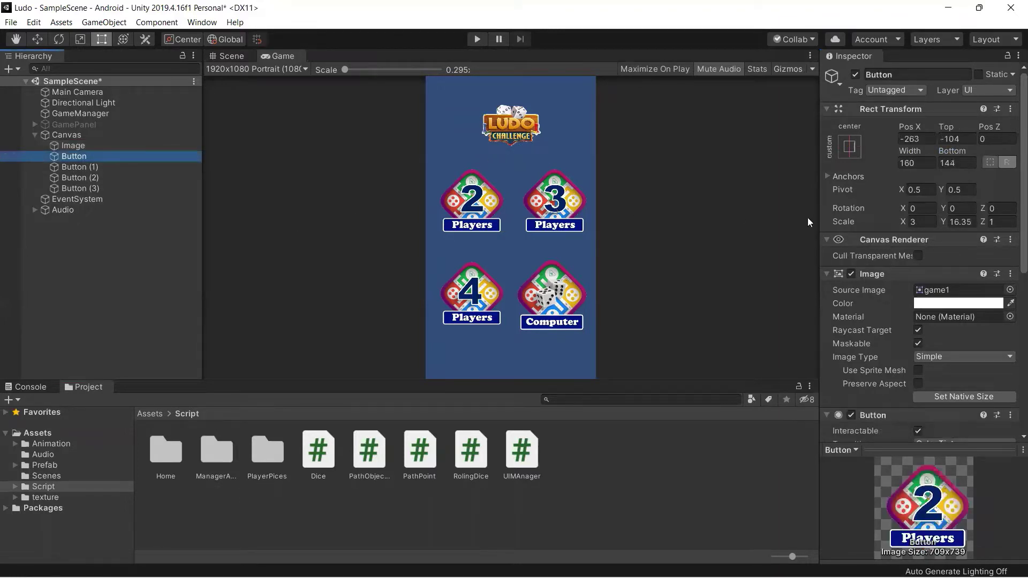
click(917, 222)
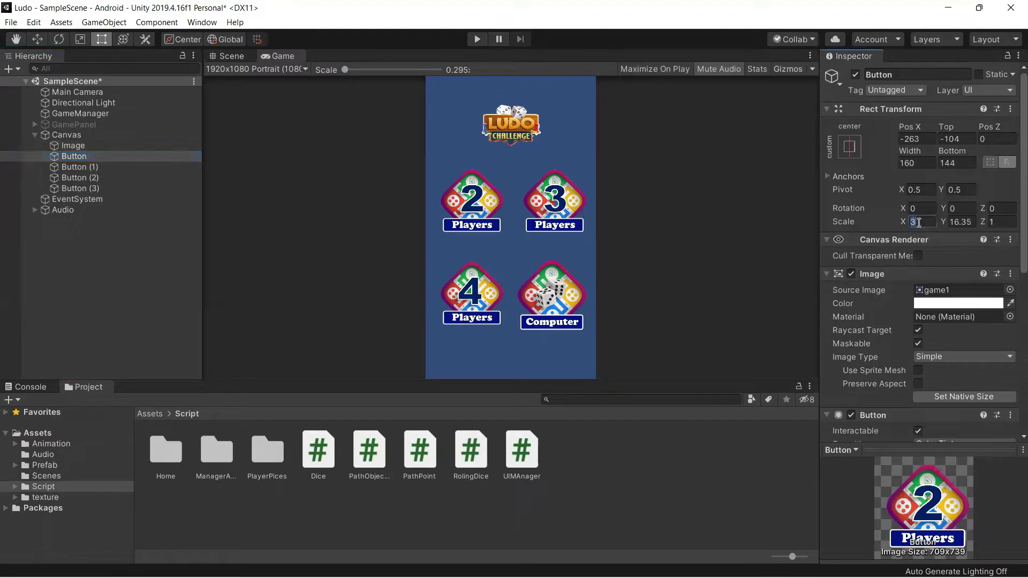
key(BackSpace)
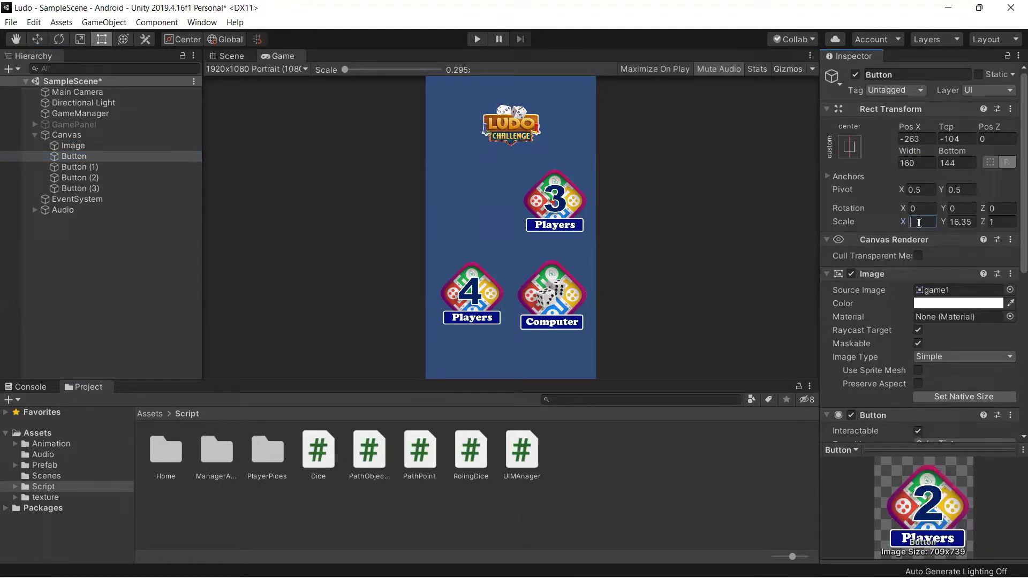
text(1)
key(Return)
click(958, 223)
text(1)
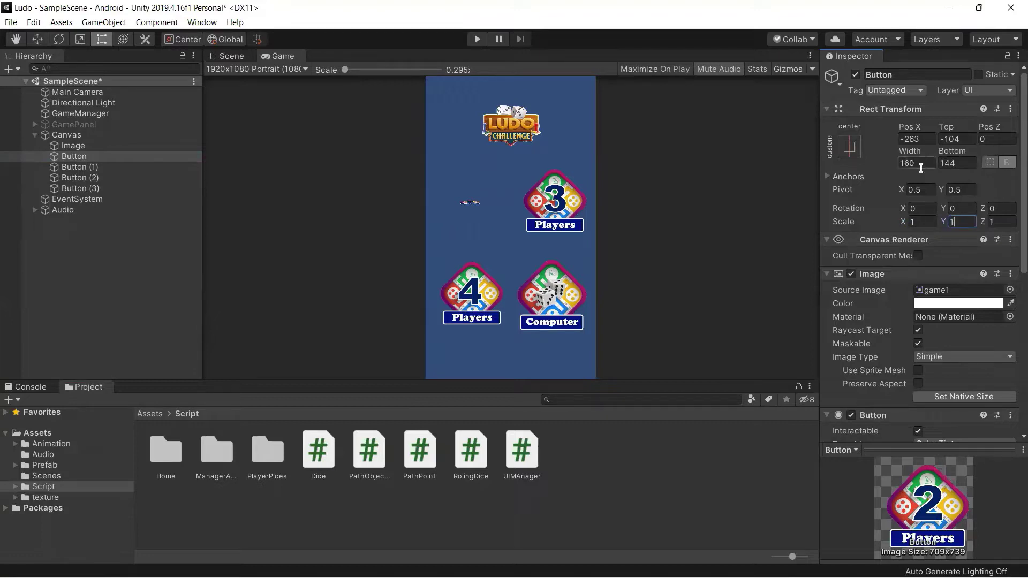
Step: Set the button width to 260.643, then undo the bottom offset back to 144
click(915, 163)
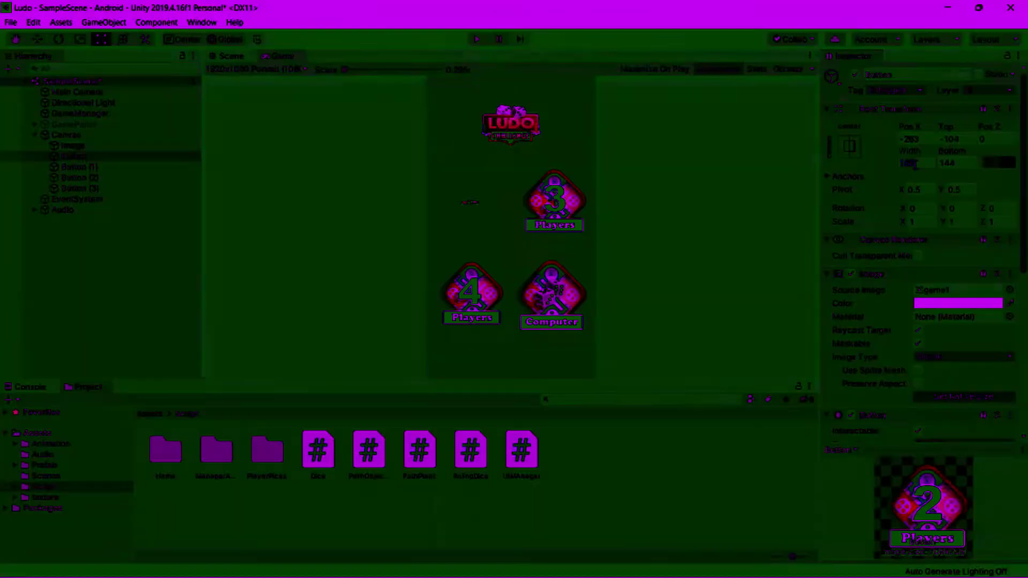
text(260)
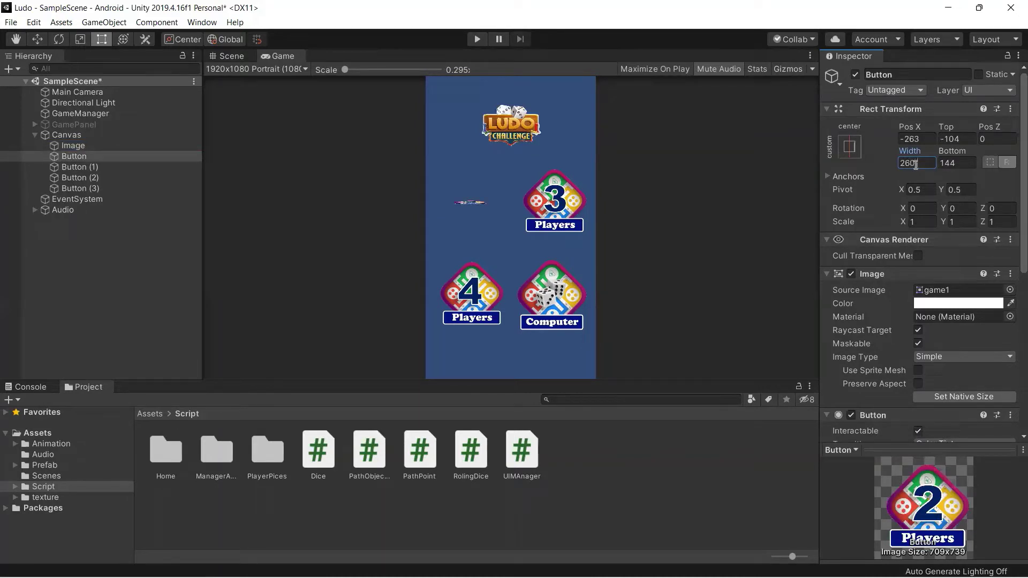
text(643)
click(944, 164)
text(26)
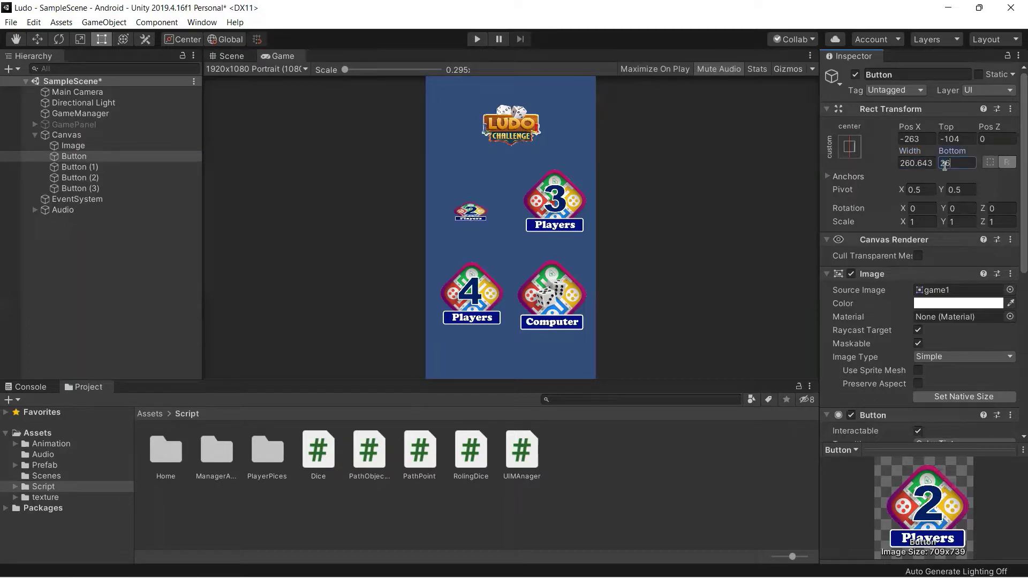
text(9)
text(.38)
text(3)
click(929, 163)
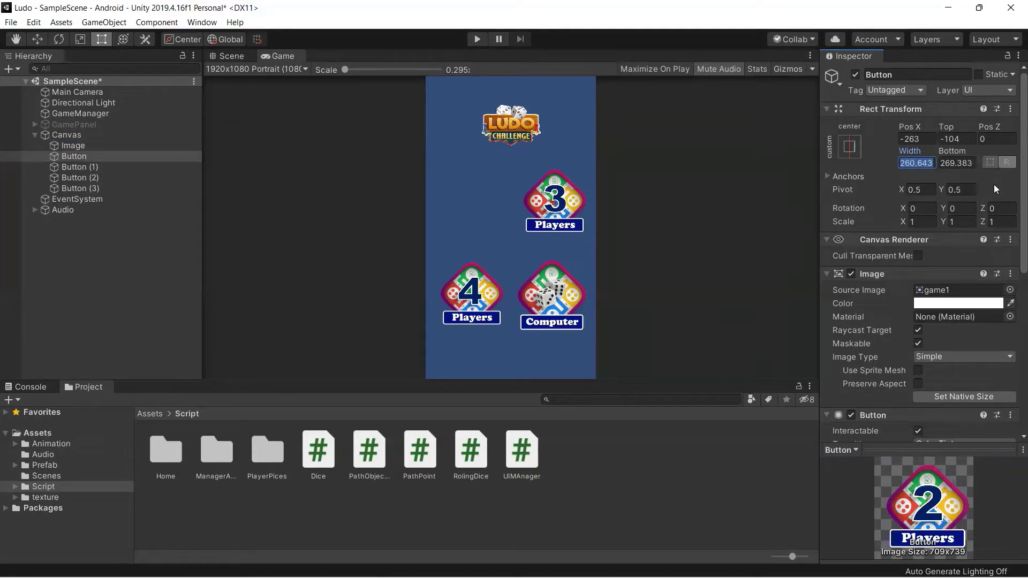
key(ctrl+z)
Step: Anchor the 2 Players button to the top centre preset
click(837, 107)
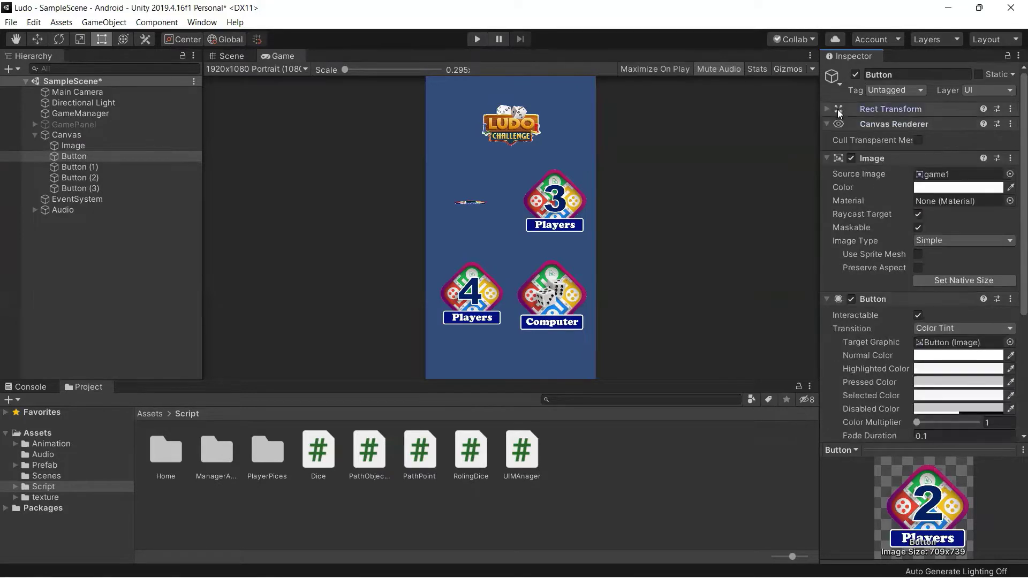
click(843, 112)
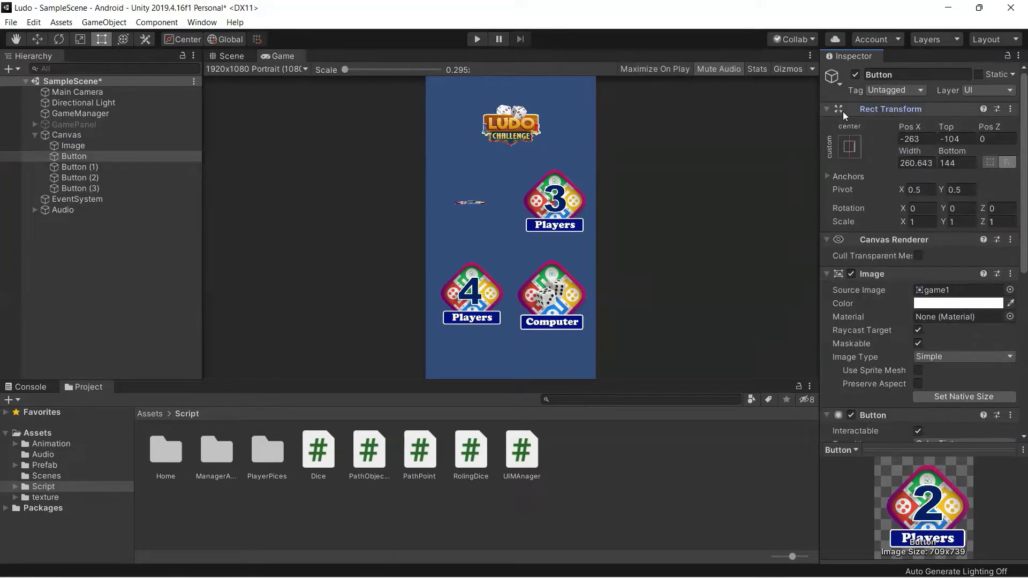
click(846, 148)
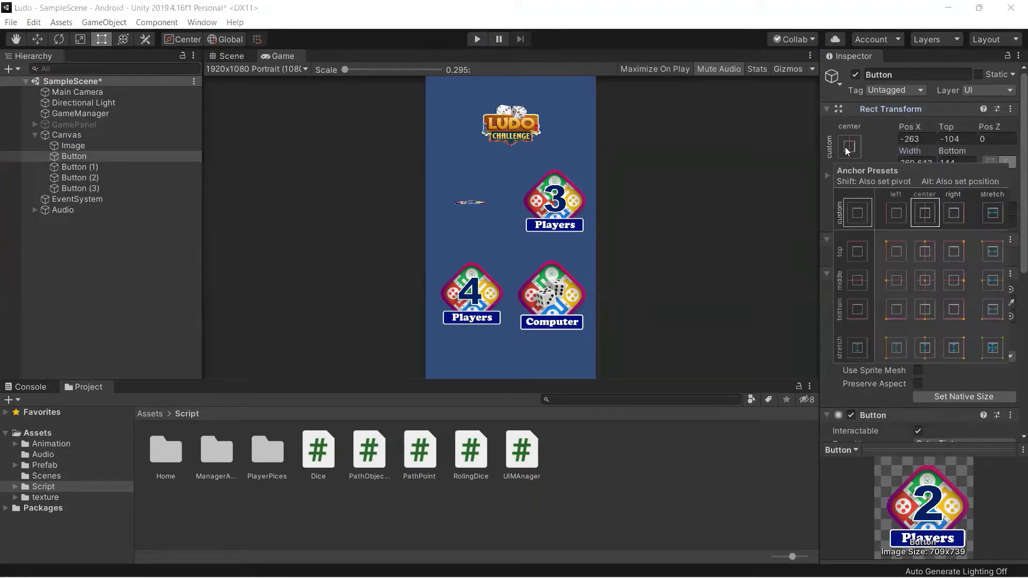
click(927, 252)
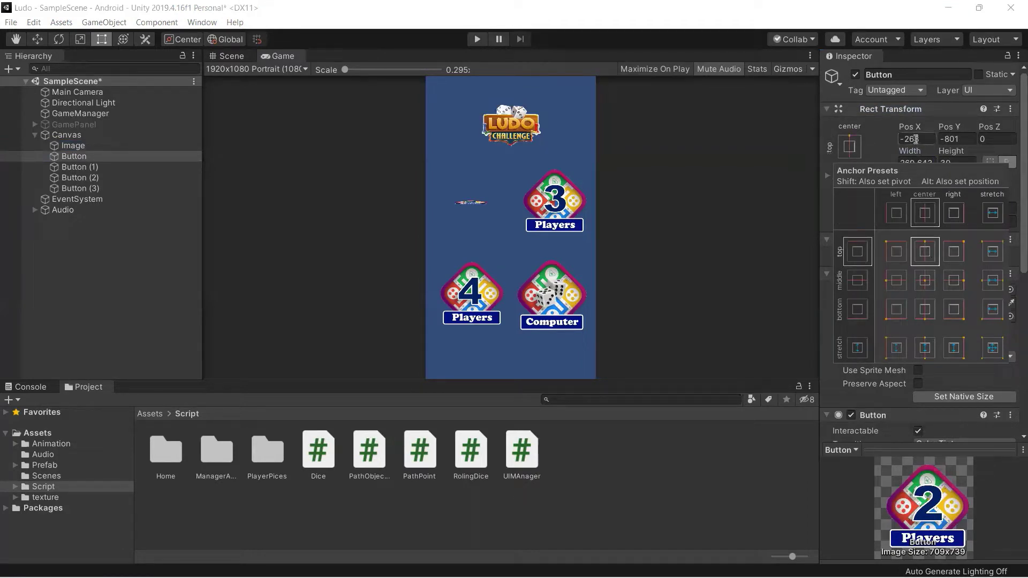
click(887, 149)
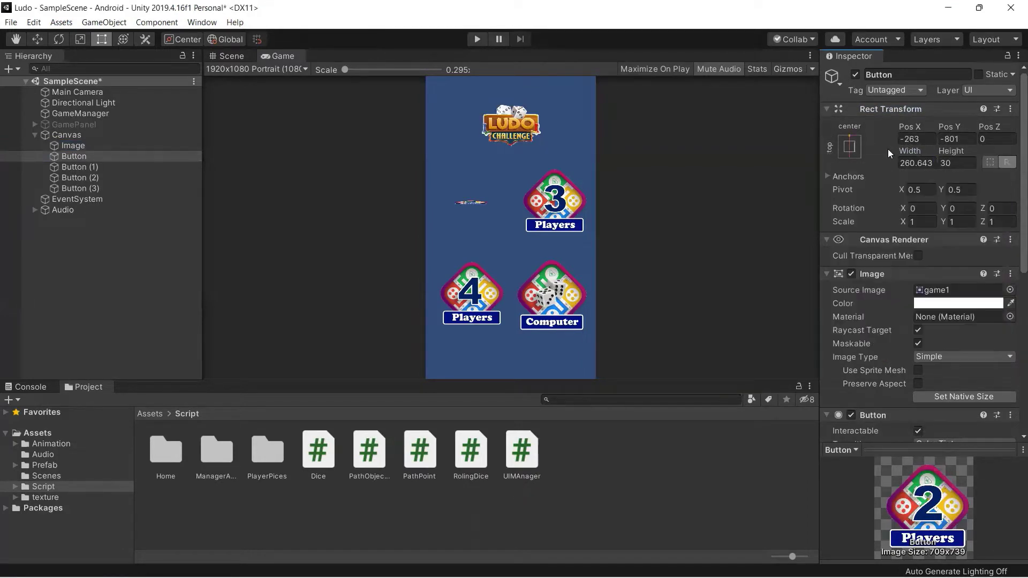
Step: Set the 2 Players button's height to 269.383, keeping width 260.643
click(951, 164)
text(260.643)
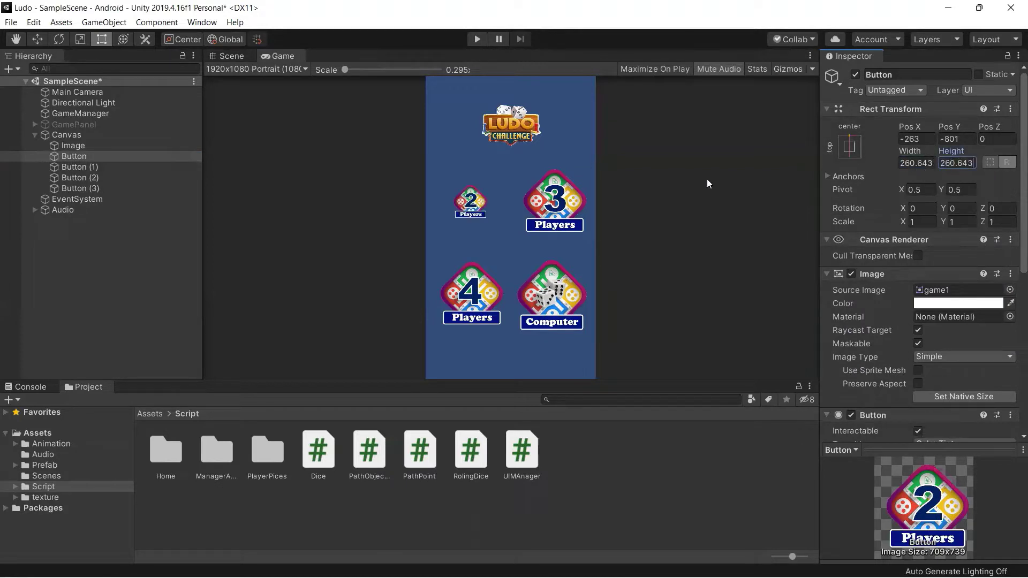
click(910, 162)
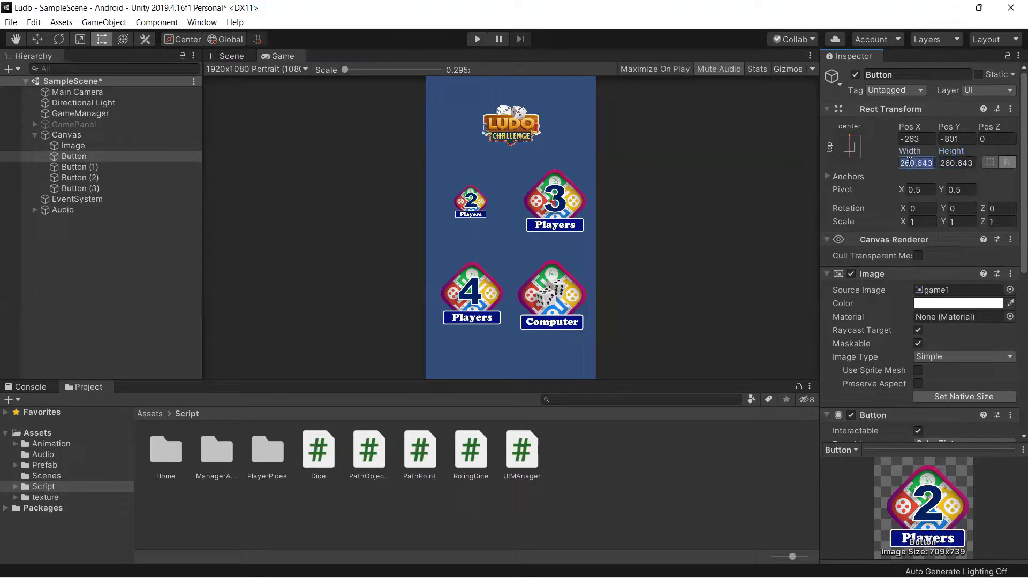
click(949, 167)
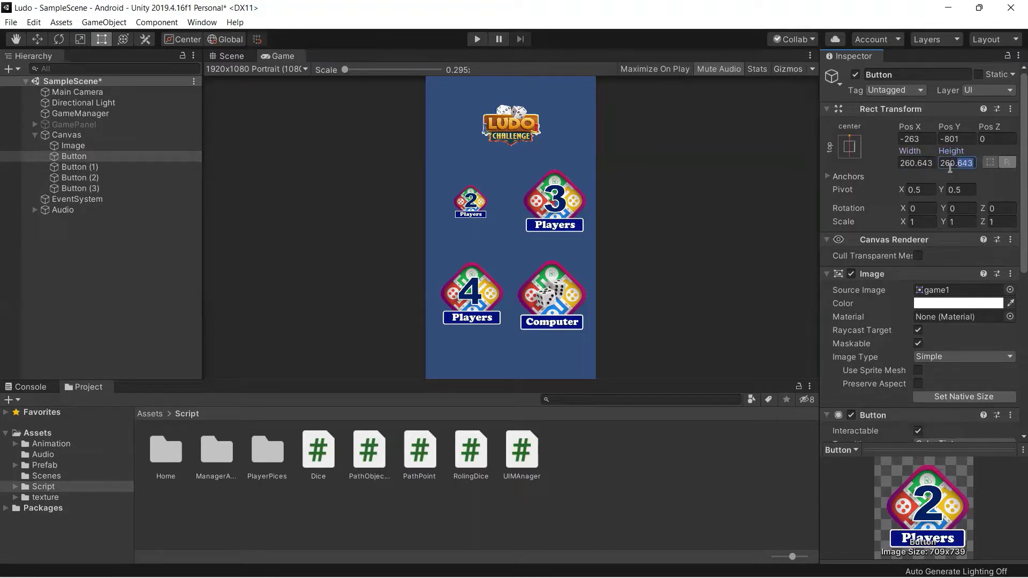
text(36)
text(9.)
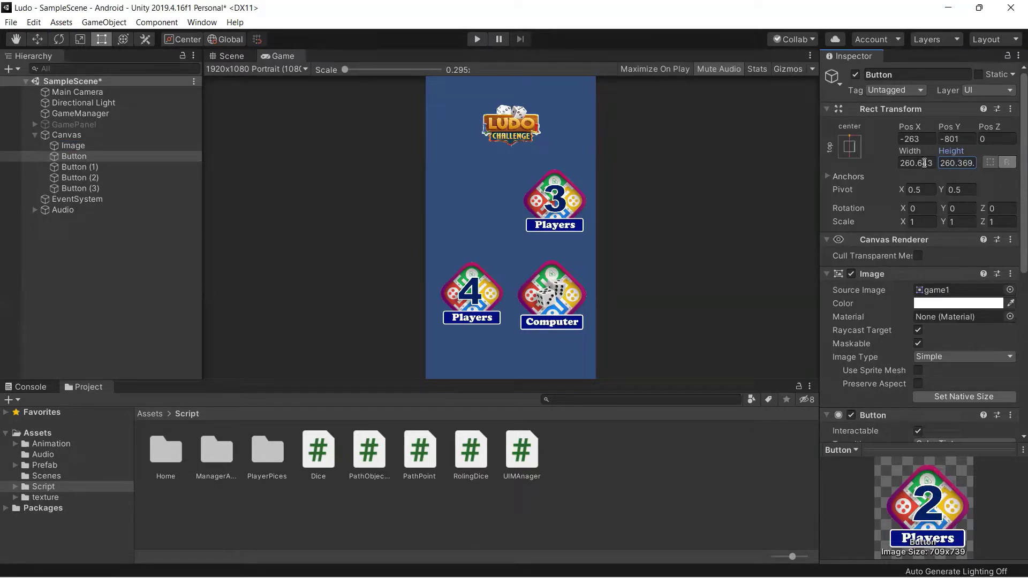
double_click(953, 163)
text(0)
key(BackSpace)
text(20)
text(6.)
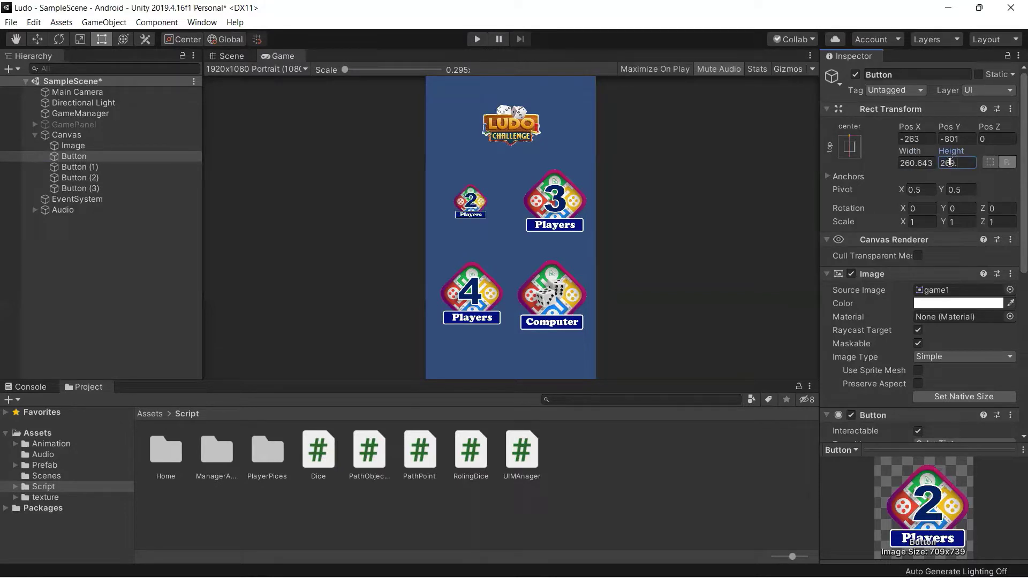
text(38)
text(3)
key(Return)
click(950, 161)
Step: Set Button (1)'s bottom offset to 144 and anchor it to the top centre
click(81, 167)
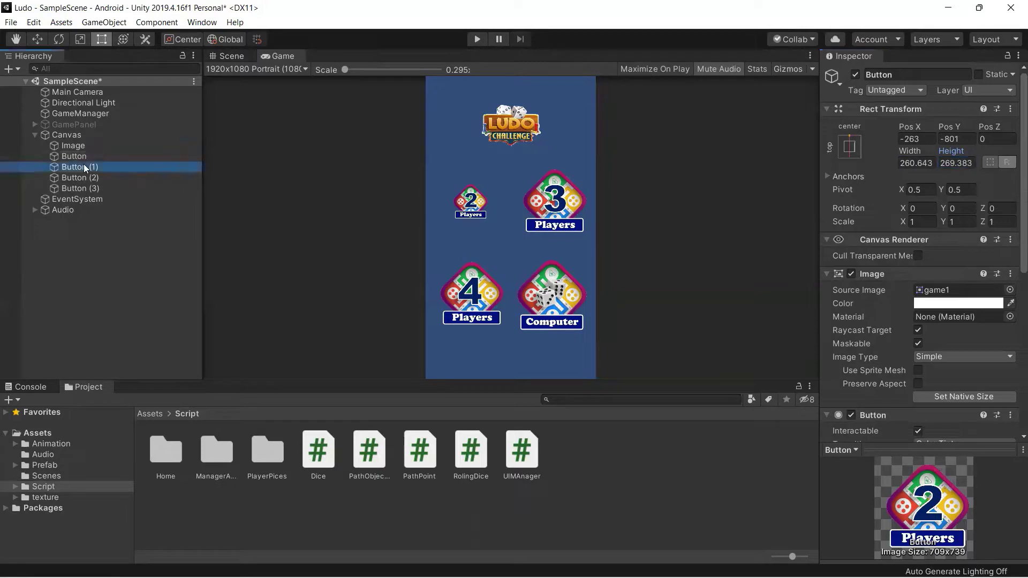
click(954, 162)
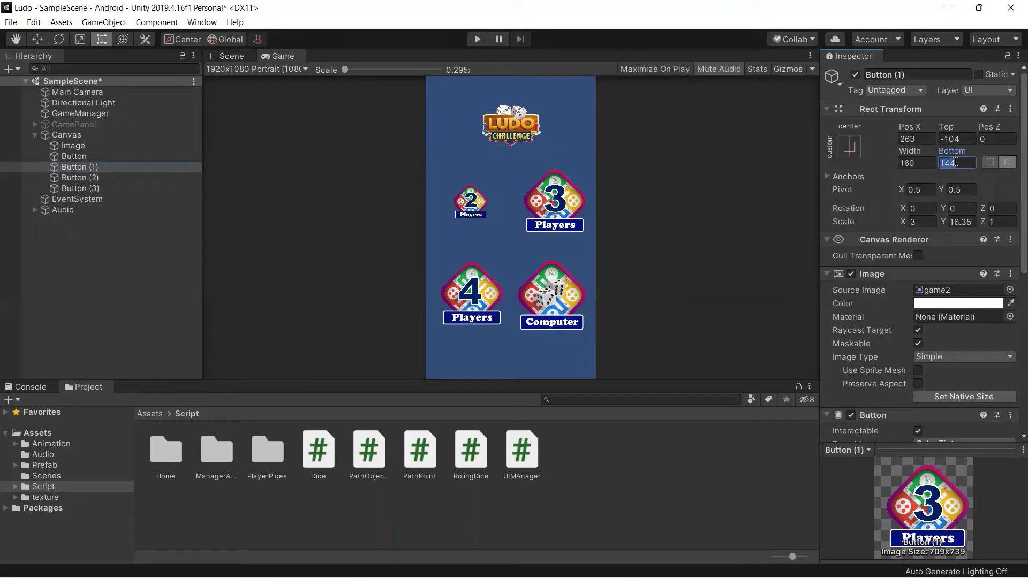
drag(954, 162, 564, 261)
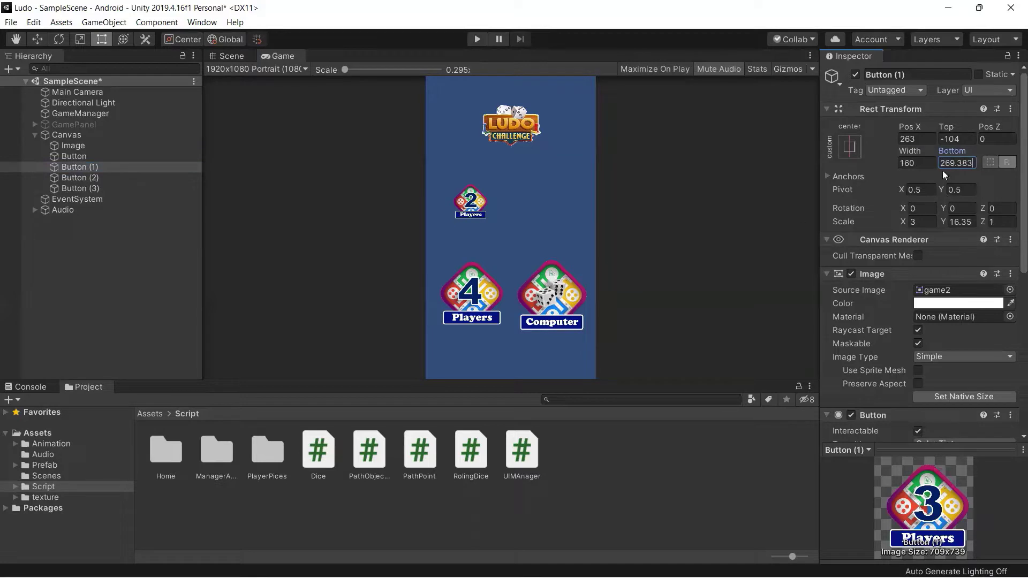
text(144)
click(849, 152)
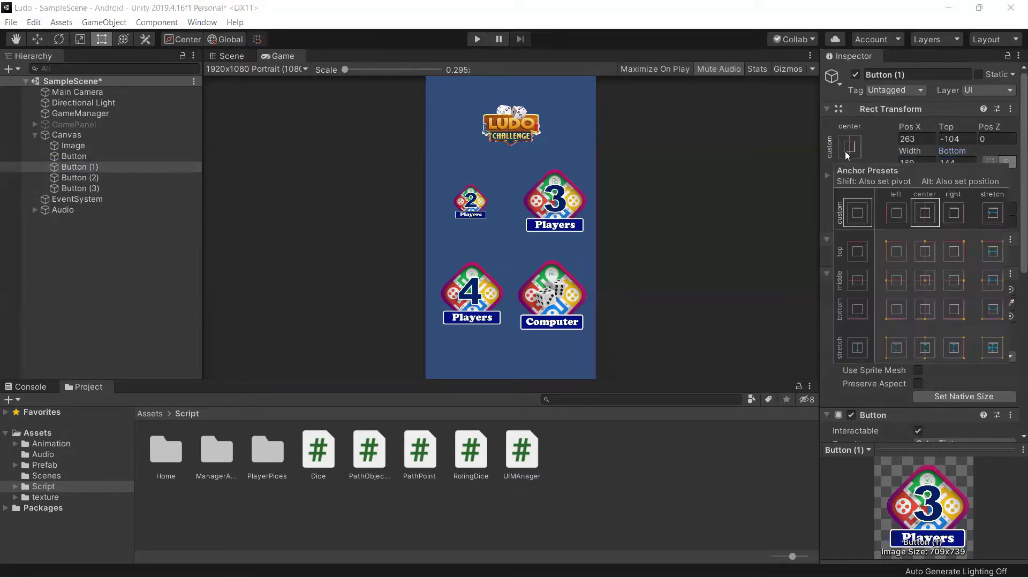
click(923, 246)
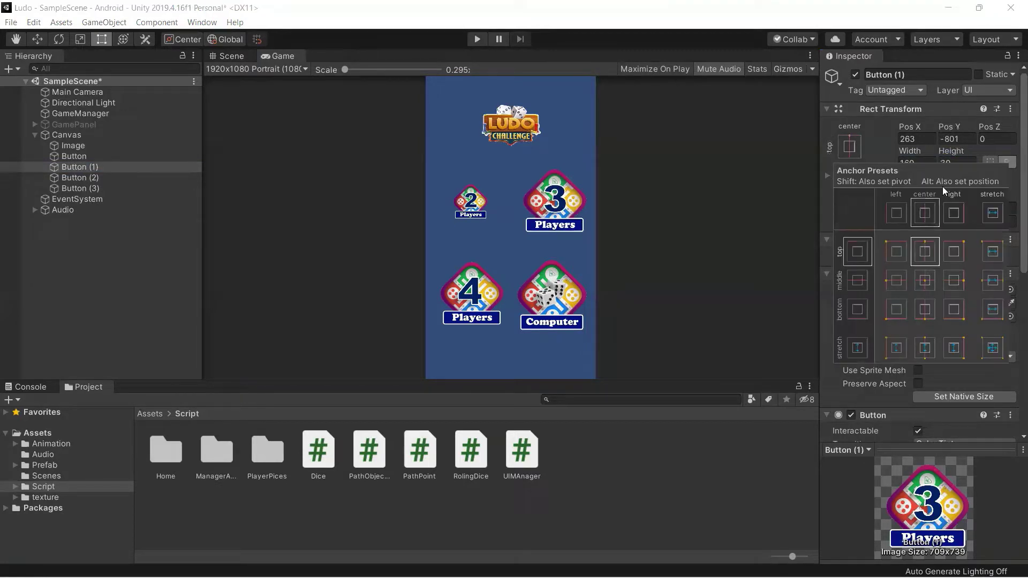
Step: Give the 3 Players button height 269.383, scale 1 by 1, and width 260.643
click(964, 161)
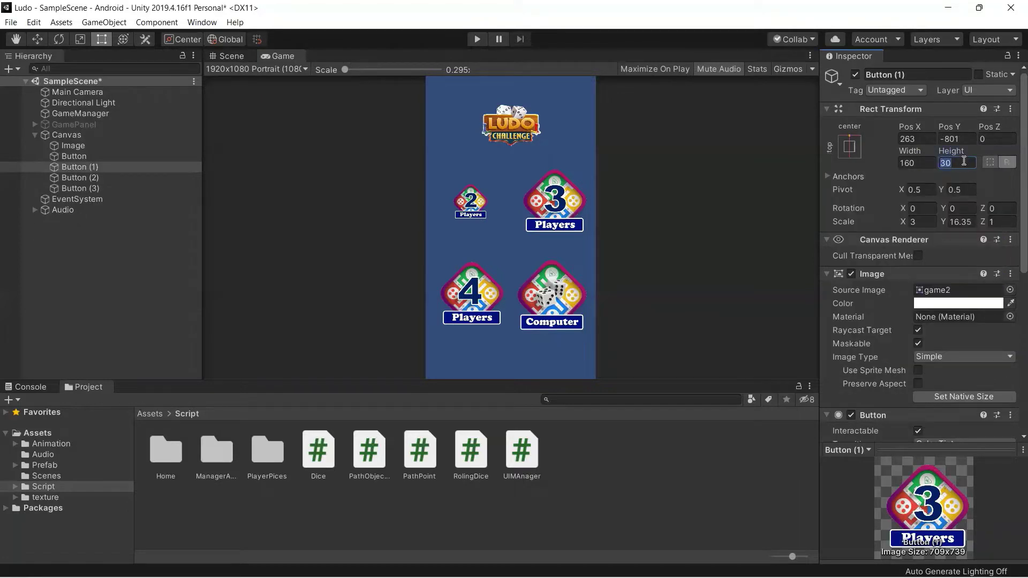
text(269.333)
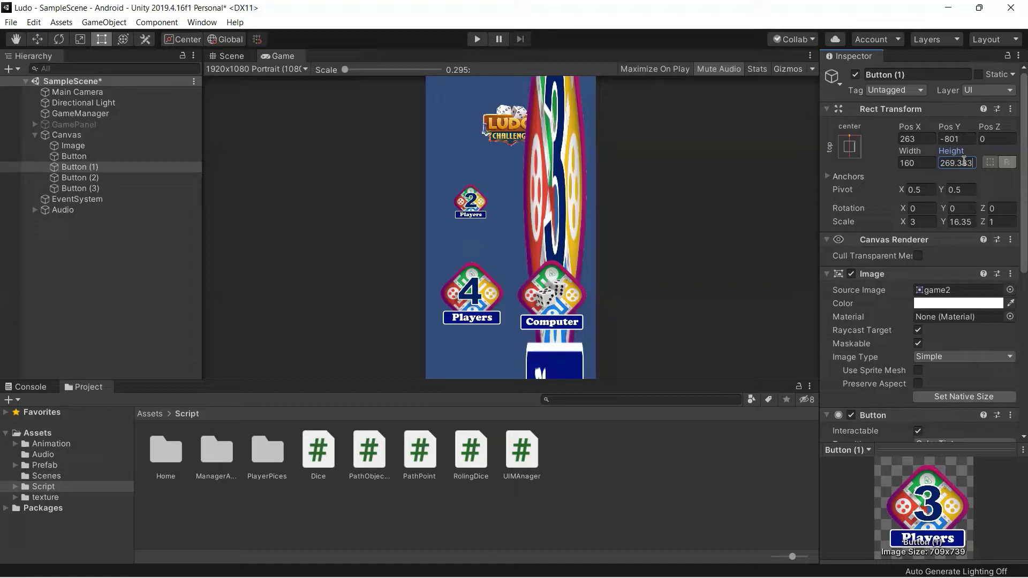
click(965, 224)
text(1)
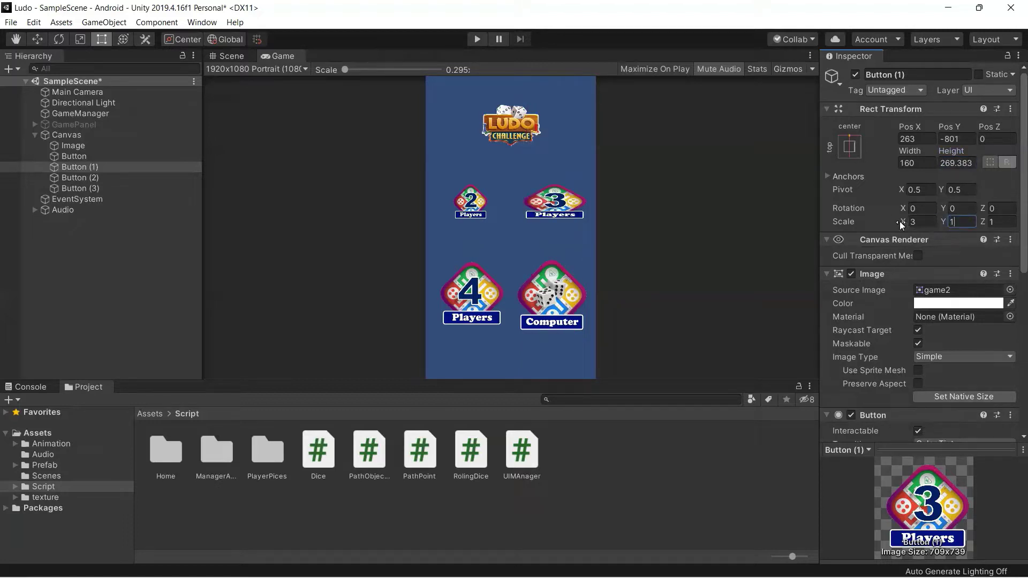
click(920, 220)
text(1)
click(918, 162)
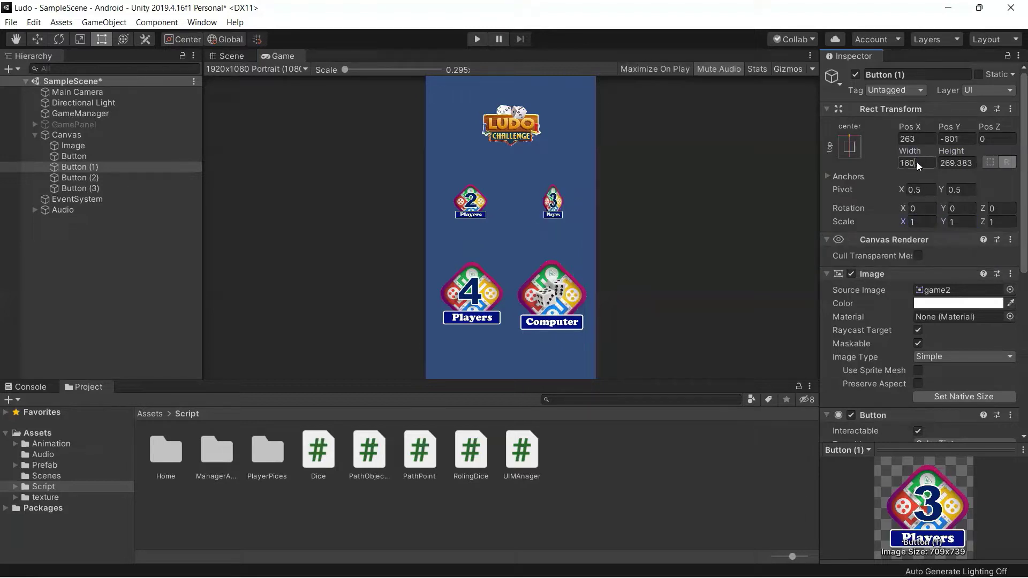
text(2)
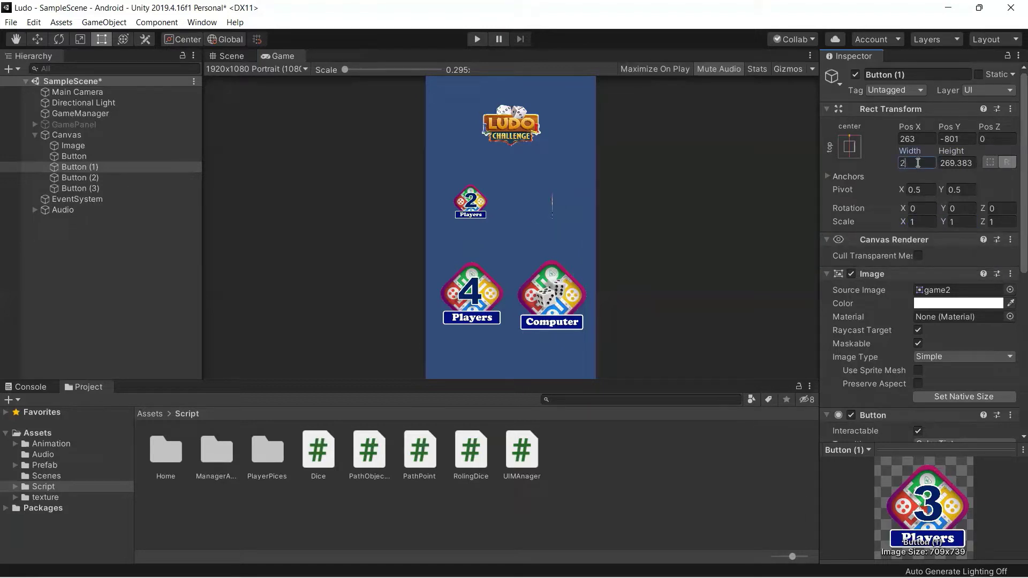
text(60)
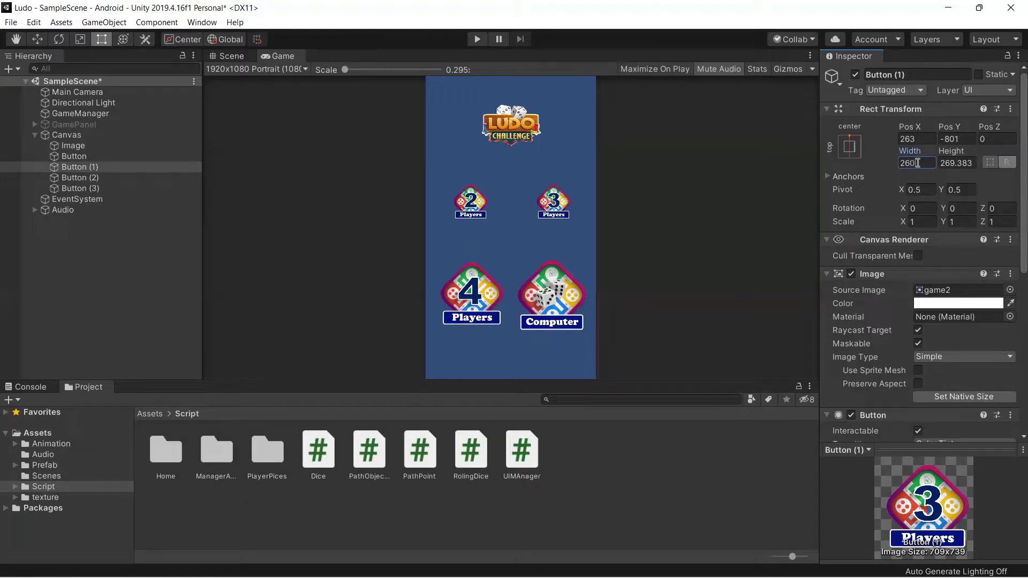
text(.5)
text(43)
Step: Anchor Button (2) to the top centre and set its height to 269.383
click(81, 177)
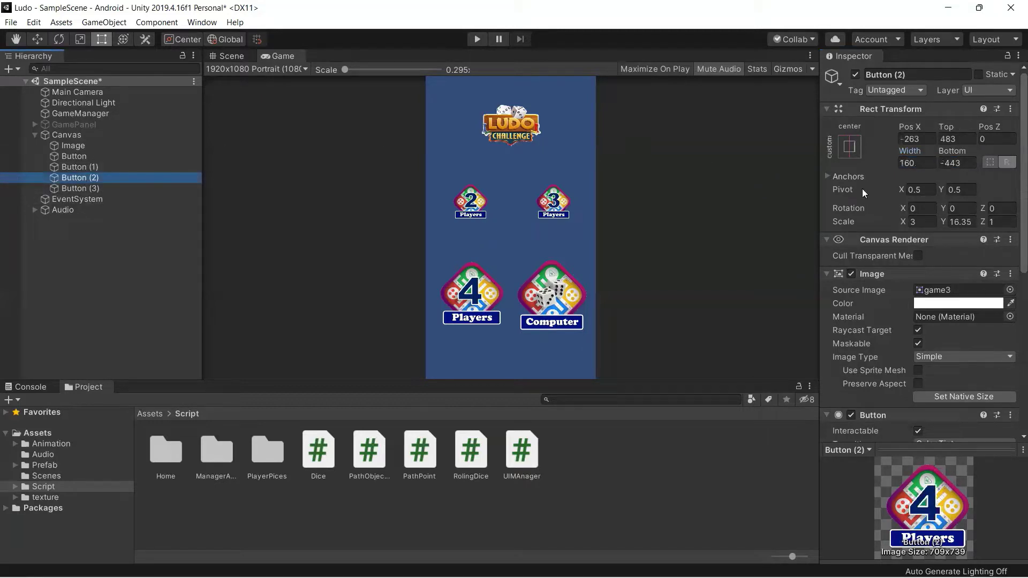
click(842, 138)
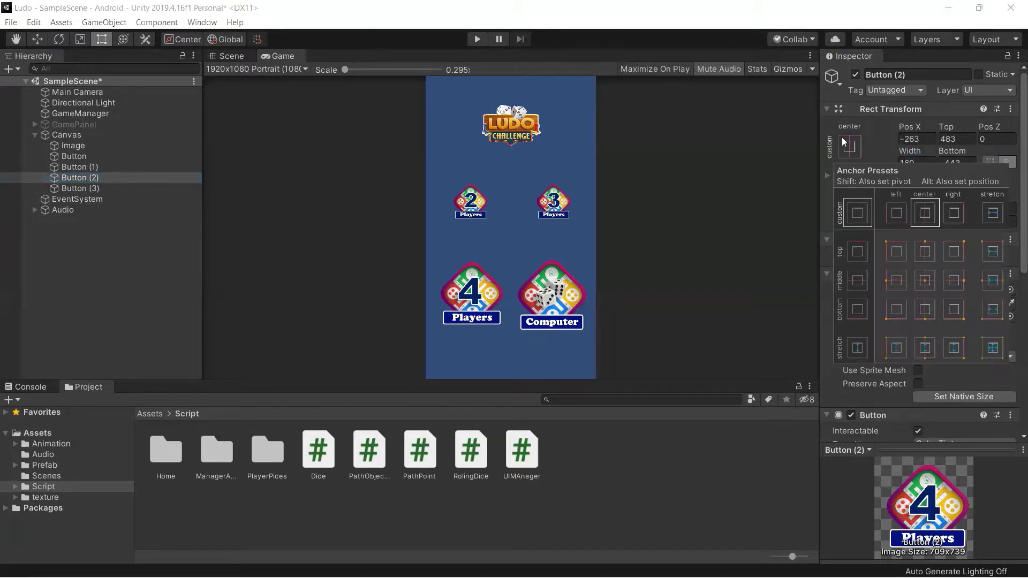
click(931, 252)
click(957, 160)
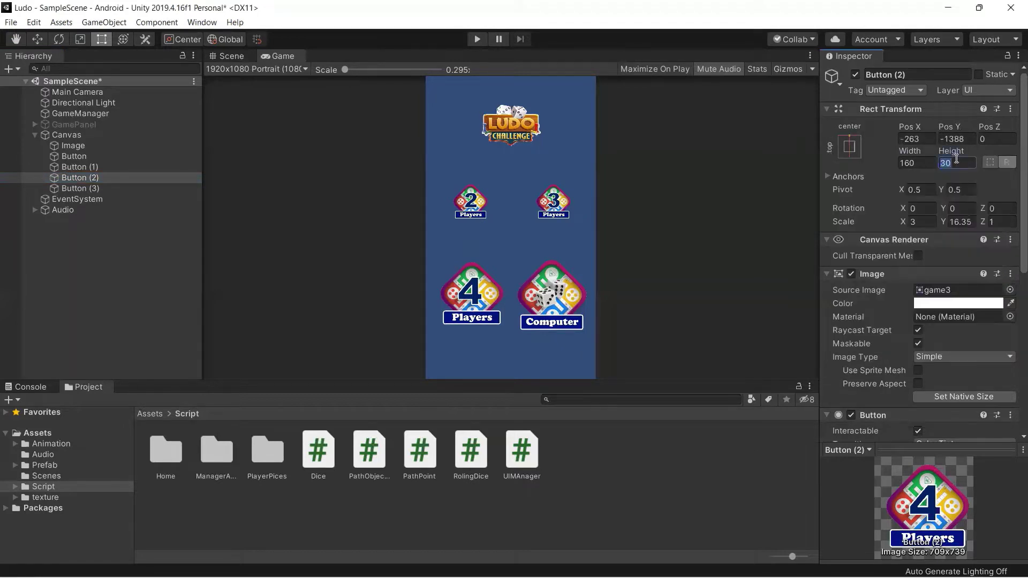
drag(956, 159, 920, 157)
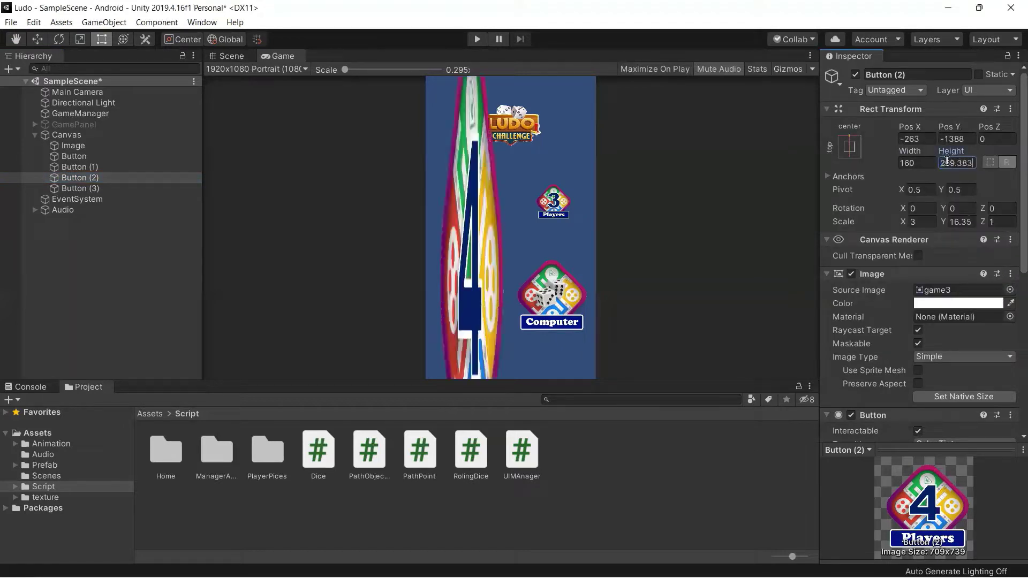
Step: Set the 4 Players button's width to 260.643 and its scale to 1 by 1
click(919, 157)
text(265)
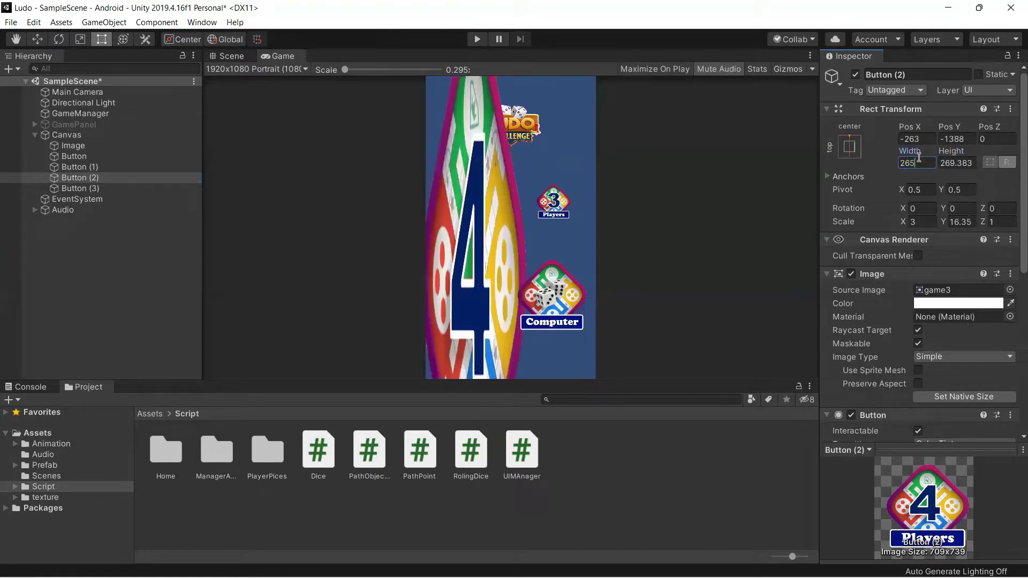
key(BackSpace)
text(0.)
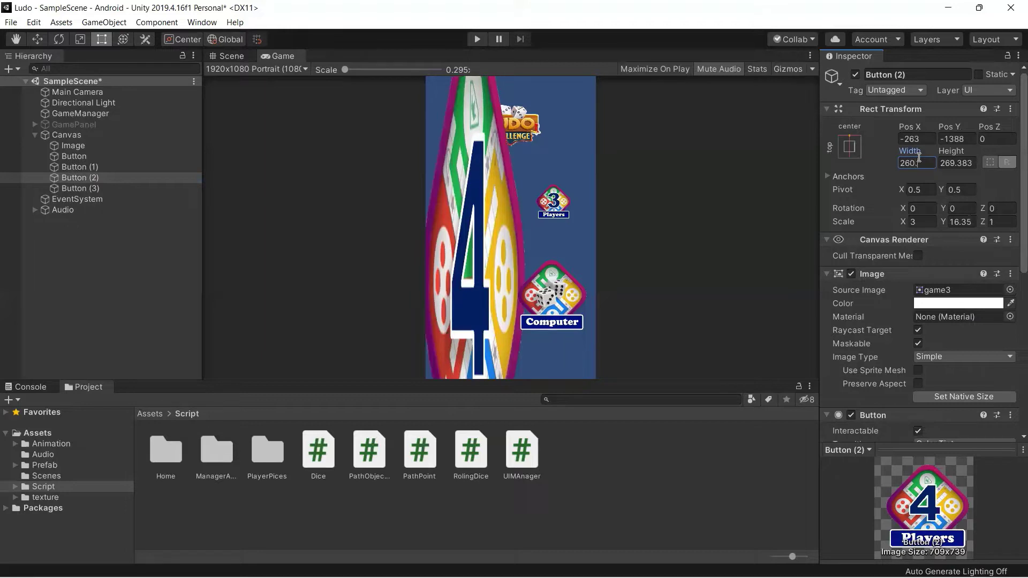
text(643)
click(930, 217)
text(1)
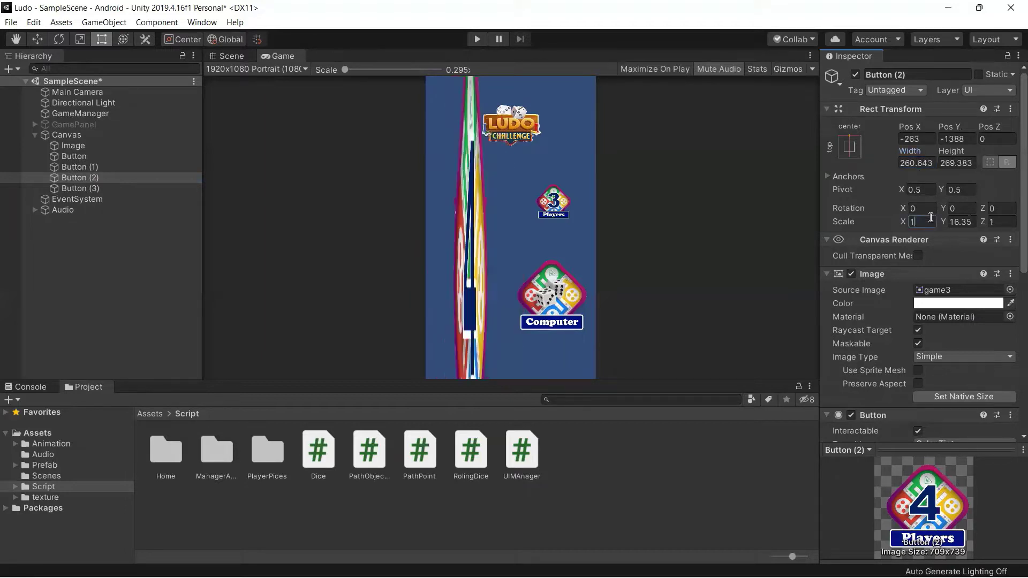
click(961, 221)
text(1)
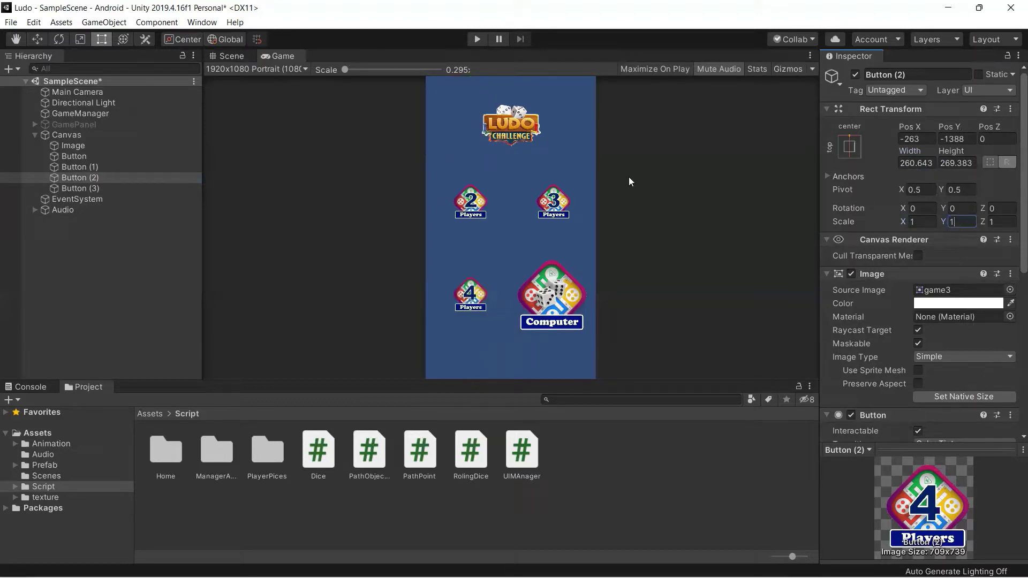
click(118, 189)
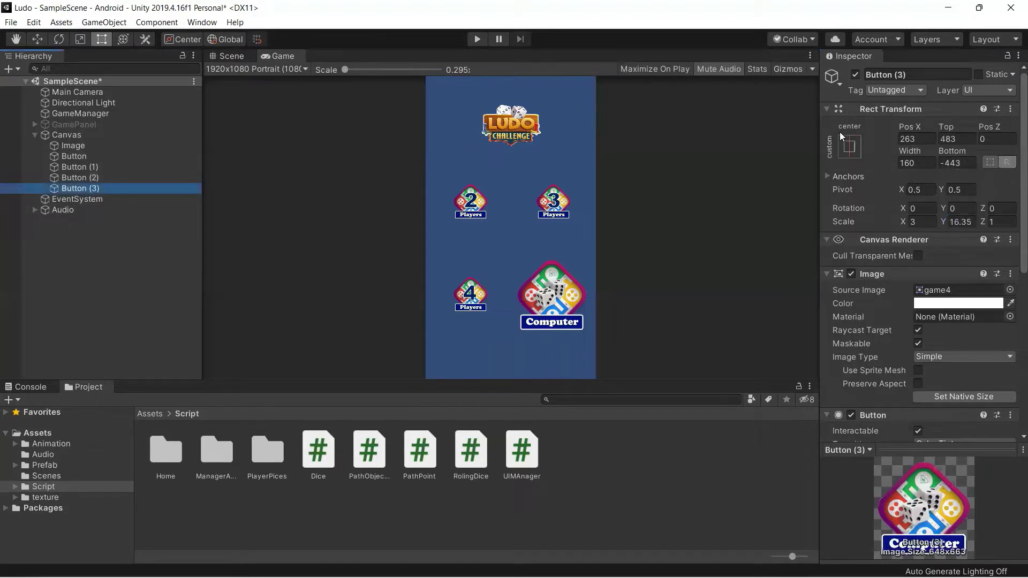
Step: Anchor the Computer button top centre, sized 260.643 by 269.383 at scale 1 by 1
click(850, 148)
click(925, 251)
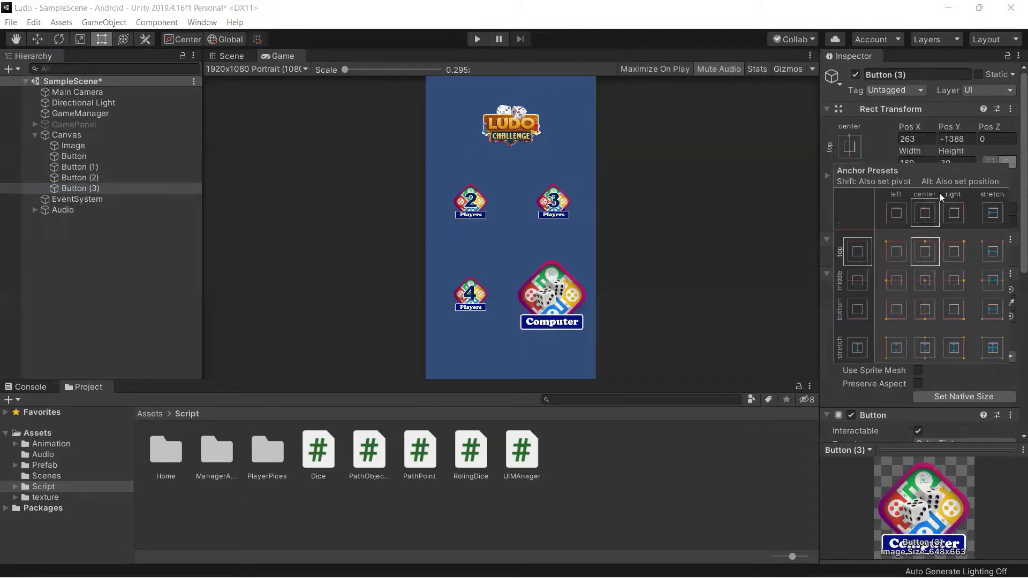
click(958, 162)
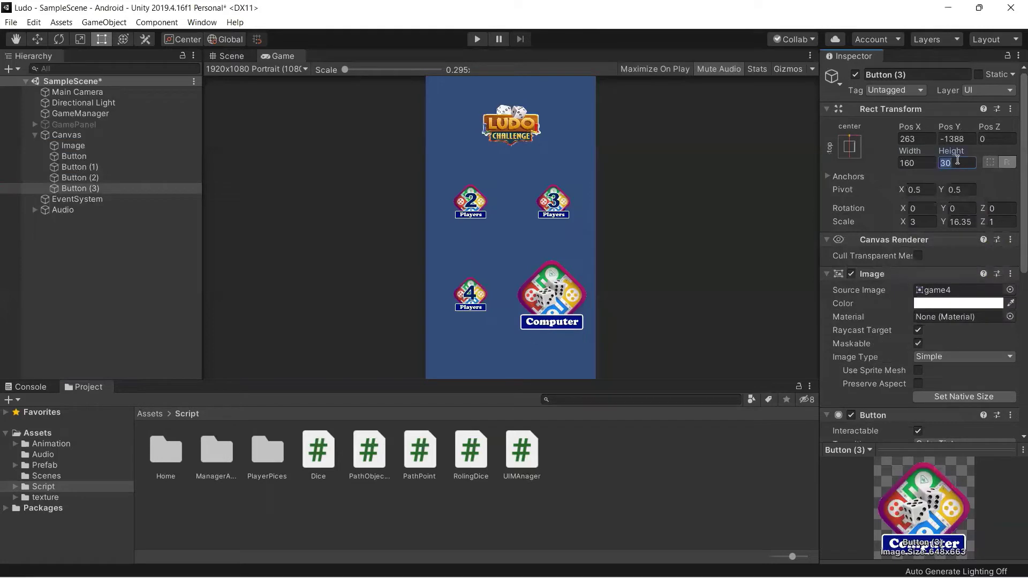
drag(958, 159, 970, 160)
click(923, 164)
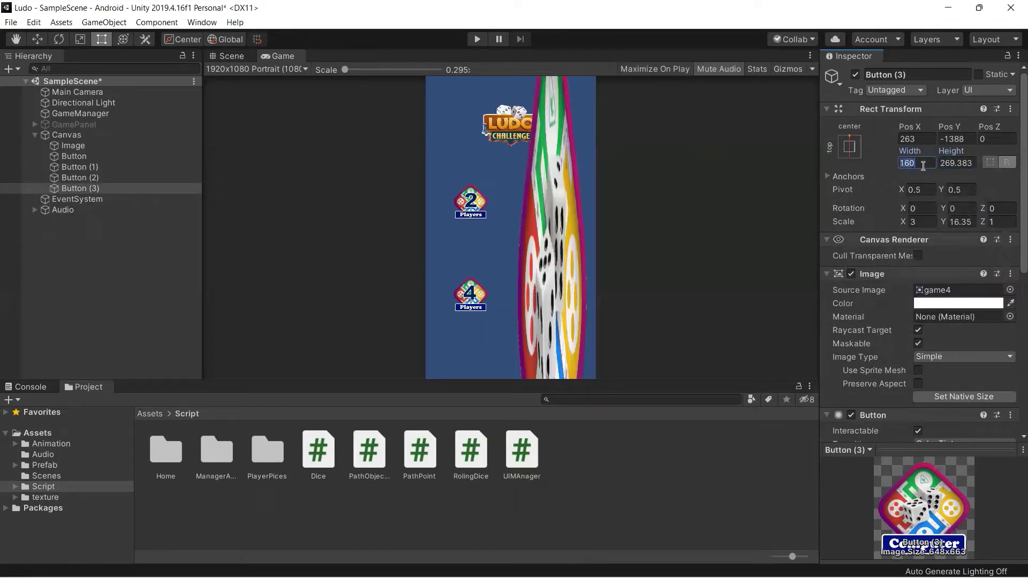
text(26)
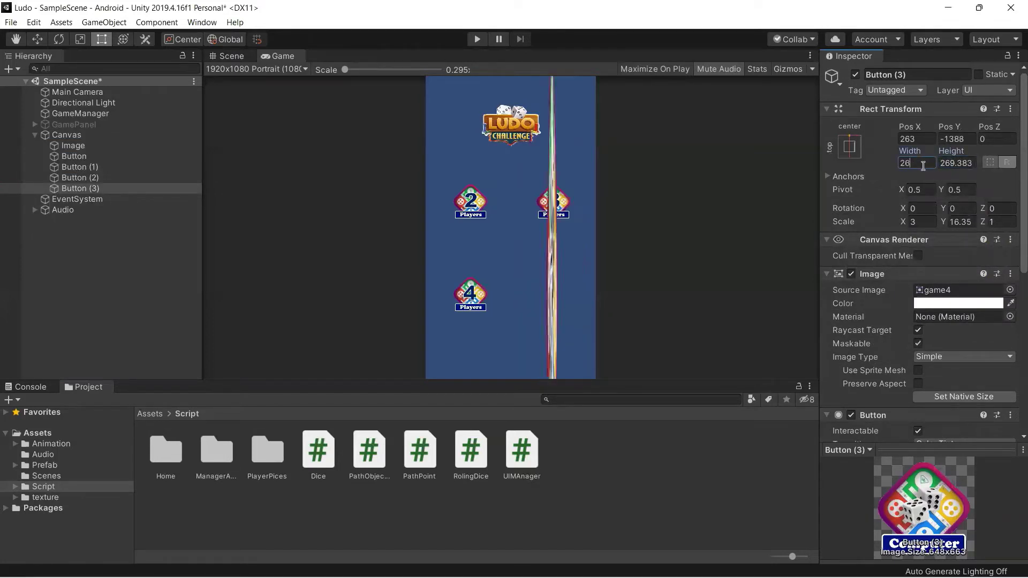
text(0.6)
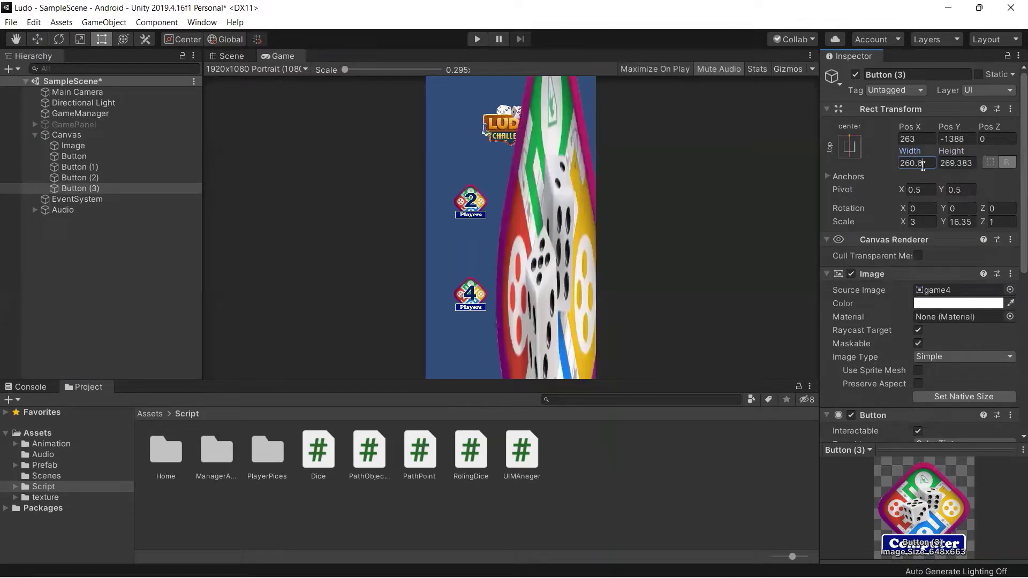
text(13)
click(926, 218)
text(1)
click(961, 222)
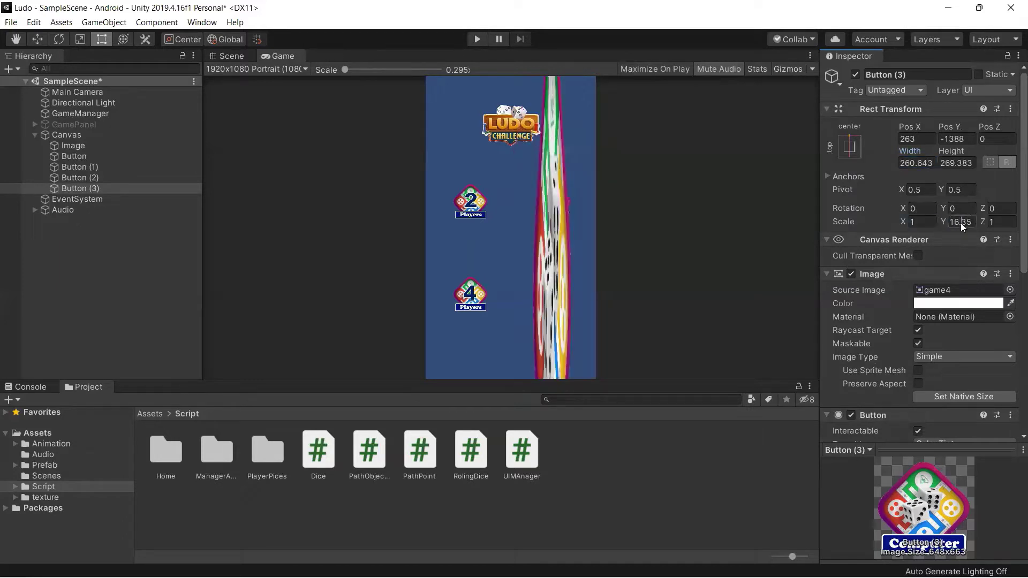
text(1)
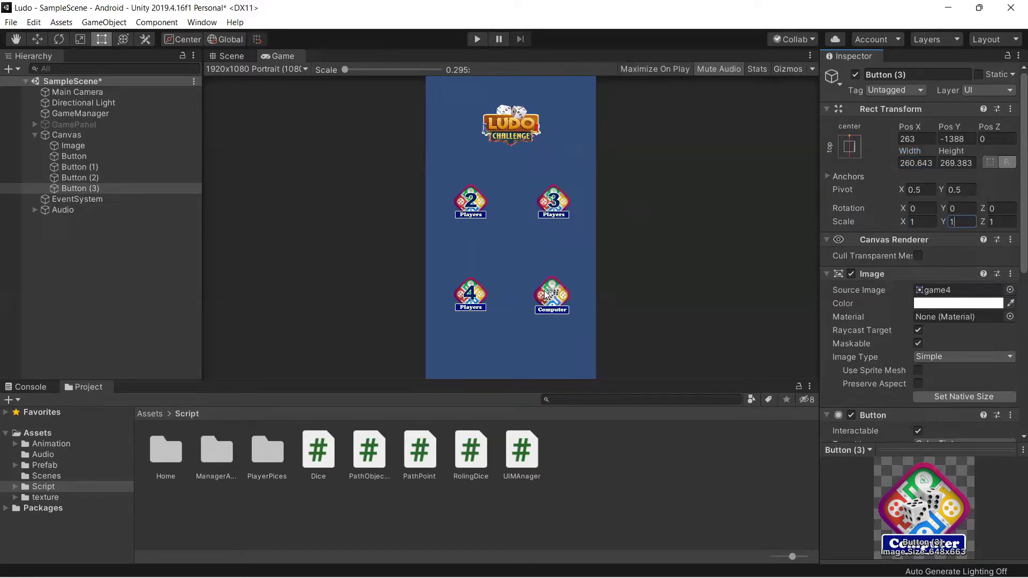
click(546, 295)
Step: In the Scene view, drag the 4 Players and Computer buttons up with the Move tool
click(227, 54)
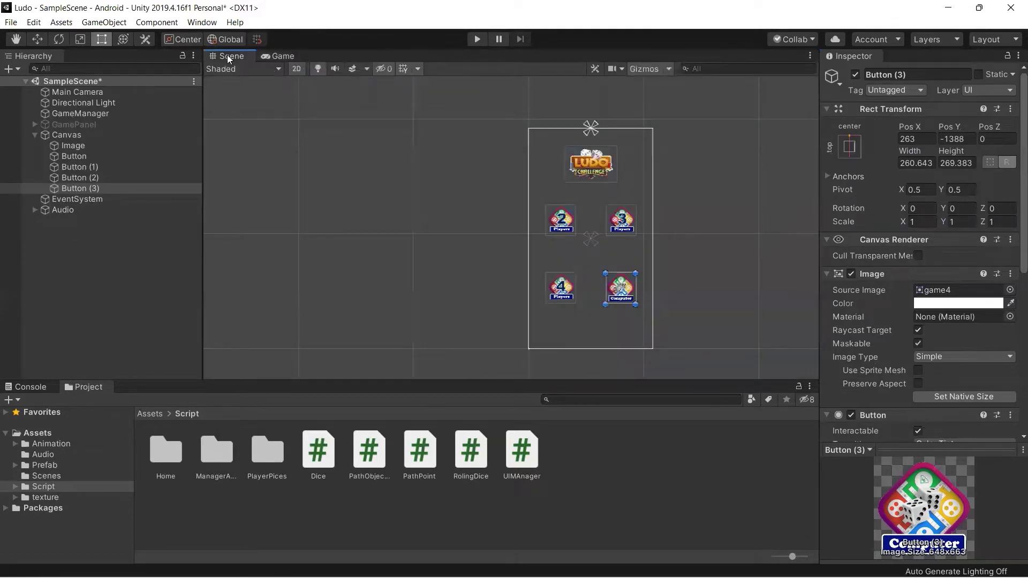
click(616, 218)
click(37, 41)
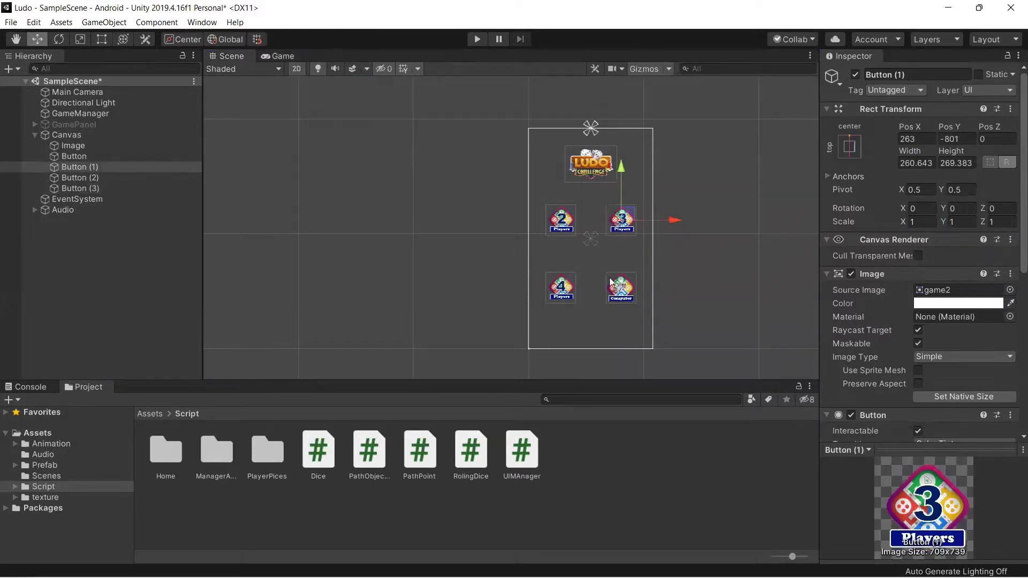
ctrl+click(567, 293)
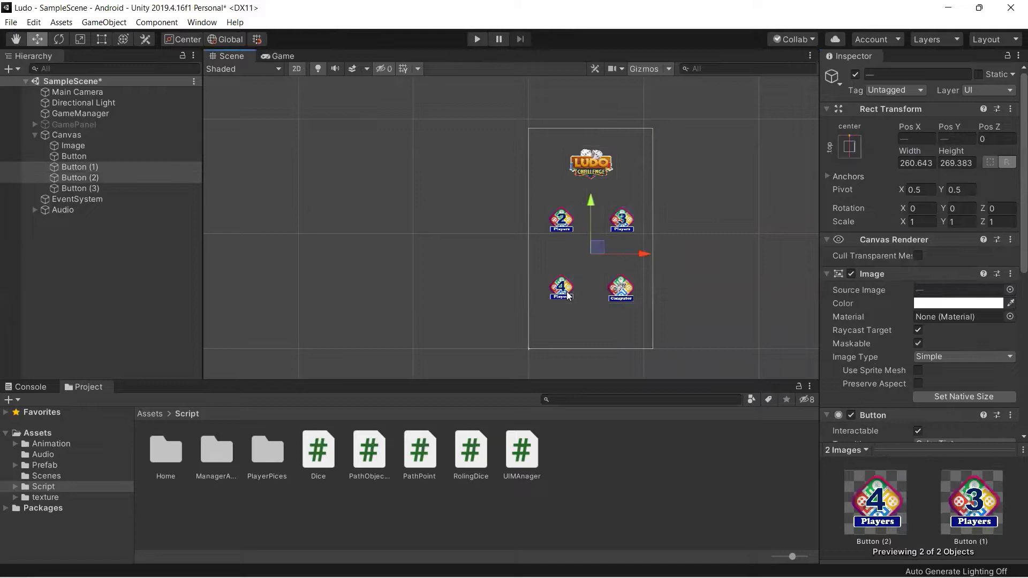
click(626, 295)
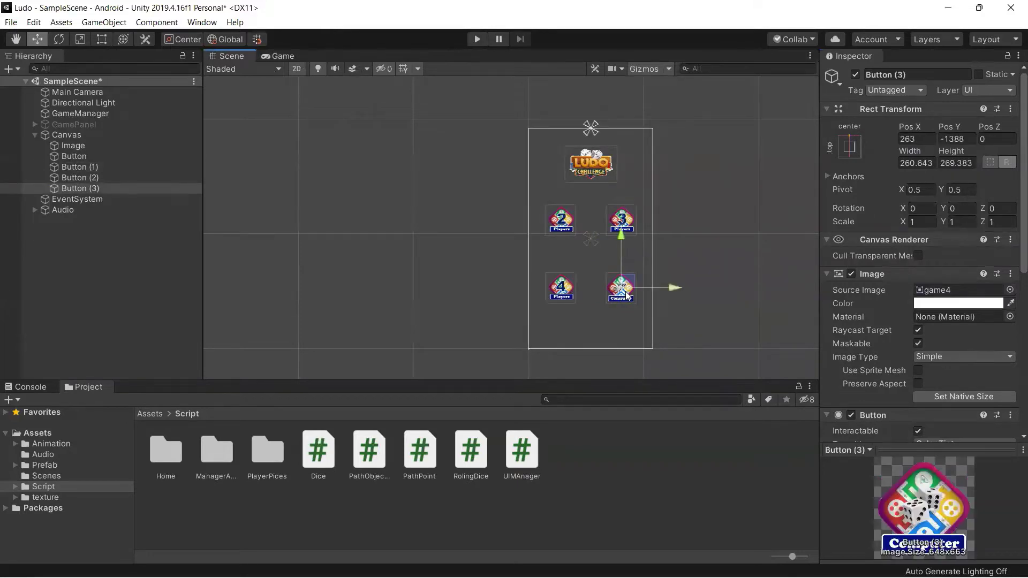
ctrl+click(562, 292)
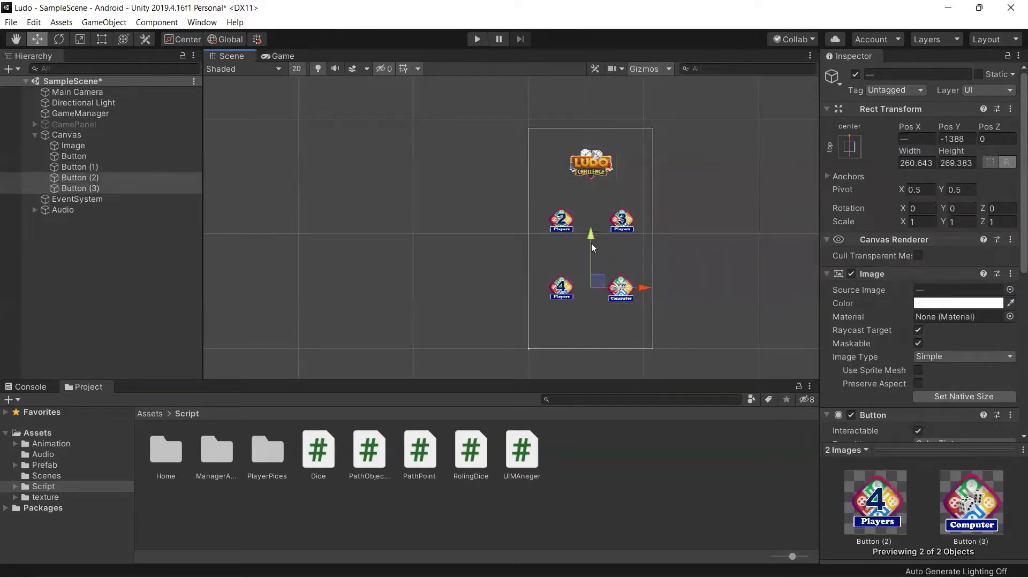
drag(589, 236, 587, 215)
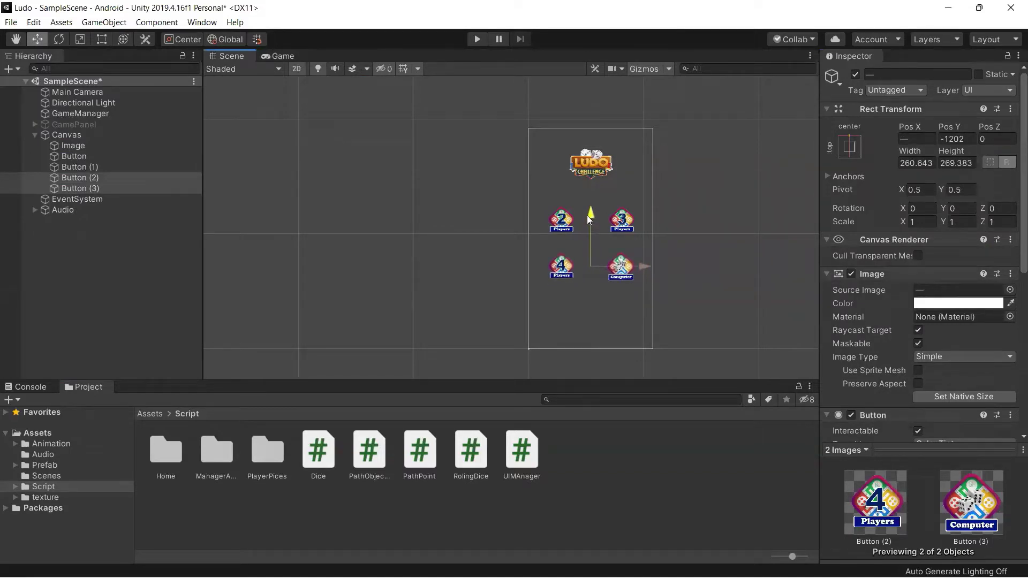
Step: Check the rearranged menu in the Game view and collapse the Canvas hierarchy
click(732, 258)
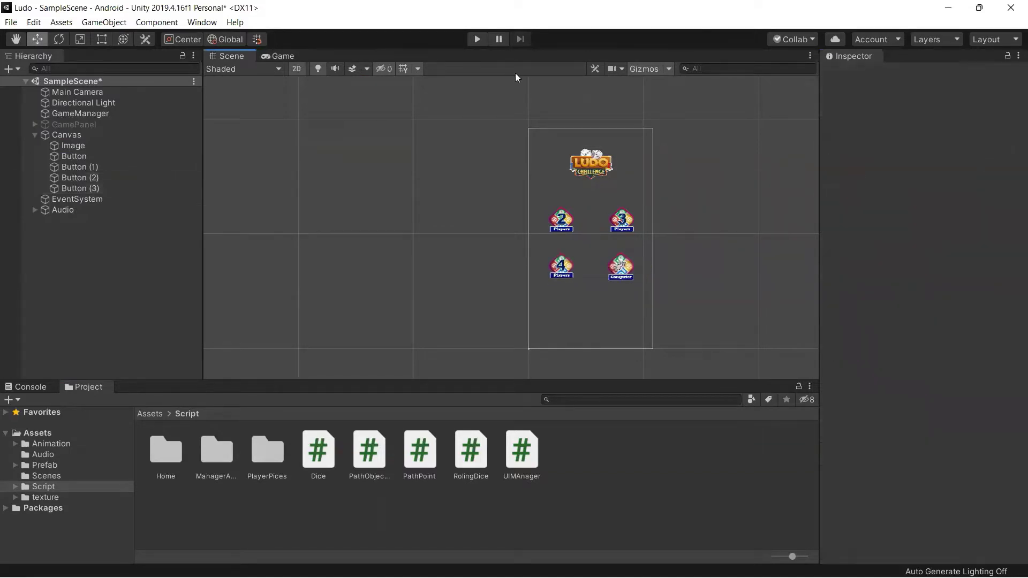
click(286, 56)
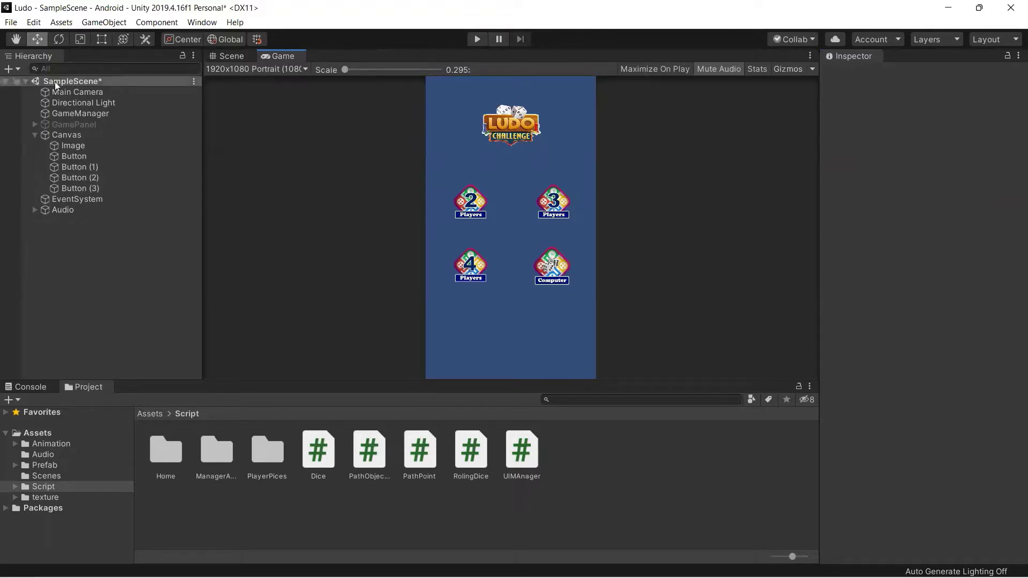
click(36, 134)
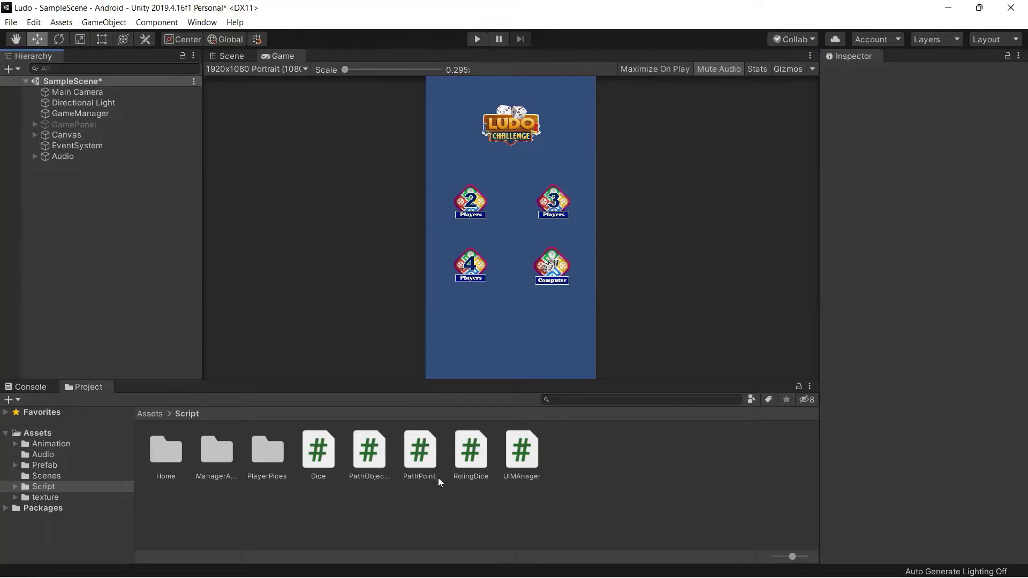
click(169, 562)
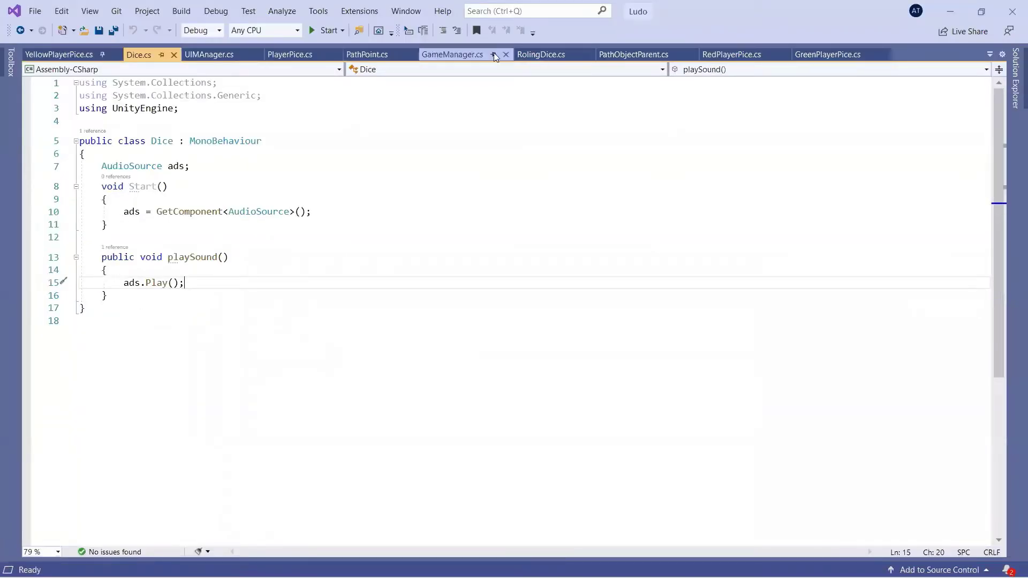
Step: In RolingDice.cs, change WaitForSeconds(0.8f) on line 45 to 0.5f
click(538, 54)
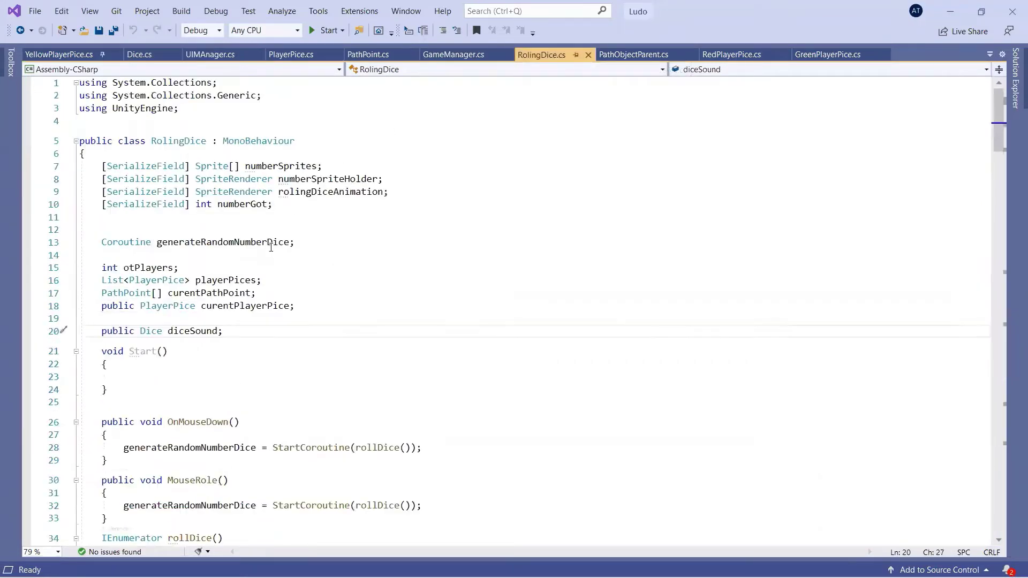
scroll(271, 247, down, 10)
scroll(322, 230, down, 1)
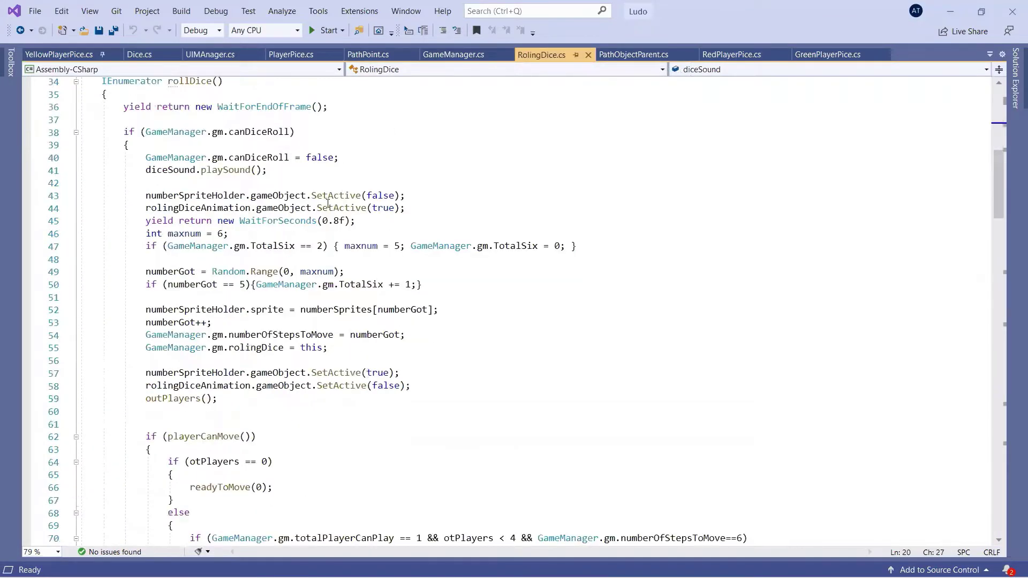
drag(342, 222, 336, 222)
text(5)
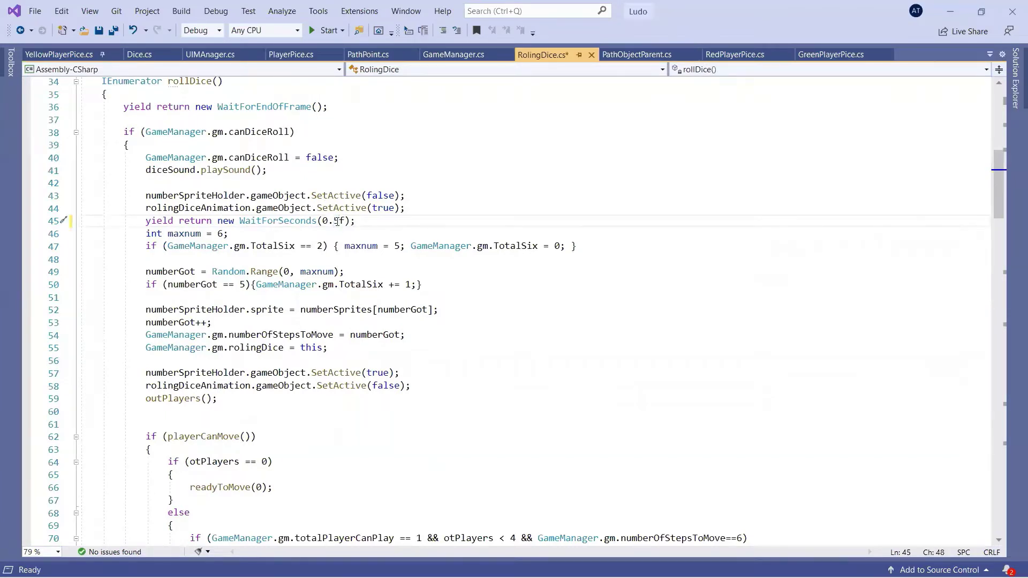
click(368, 227)
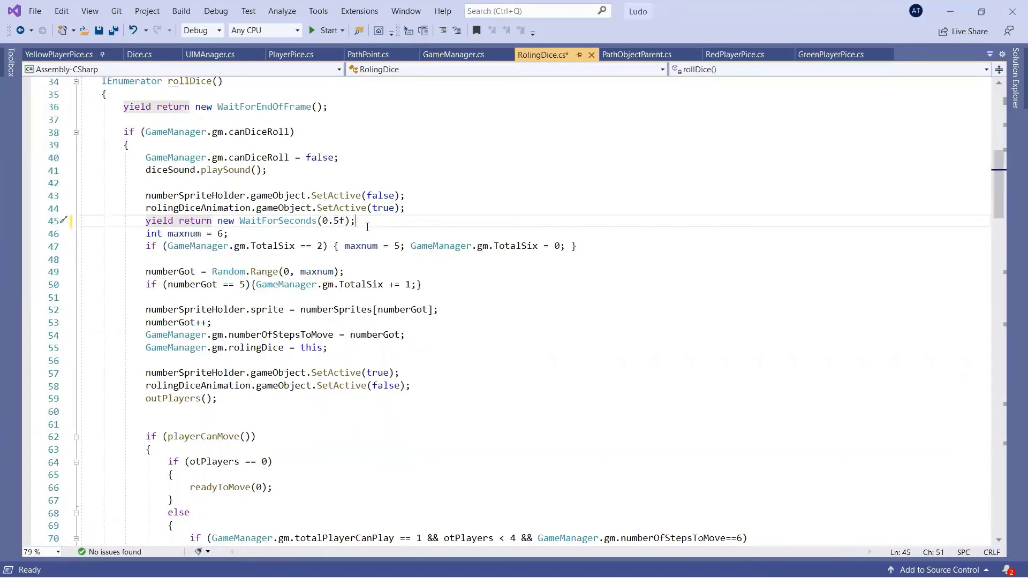
Step: Highlight the edited wait statement on line 45 and save RolingDice.cs
drag(368, 227, 149, 222)
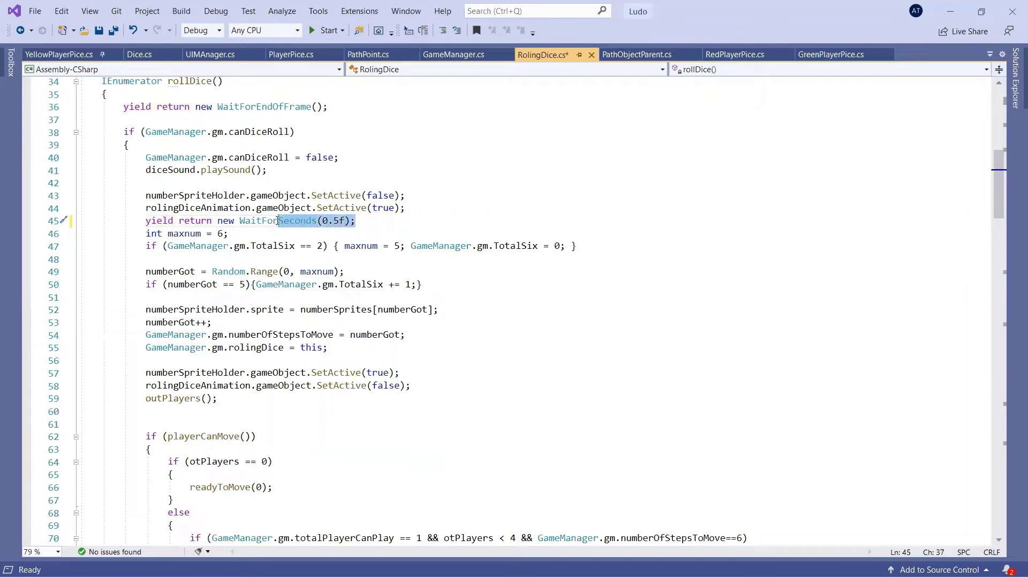
click(148, 222)
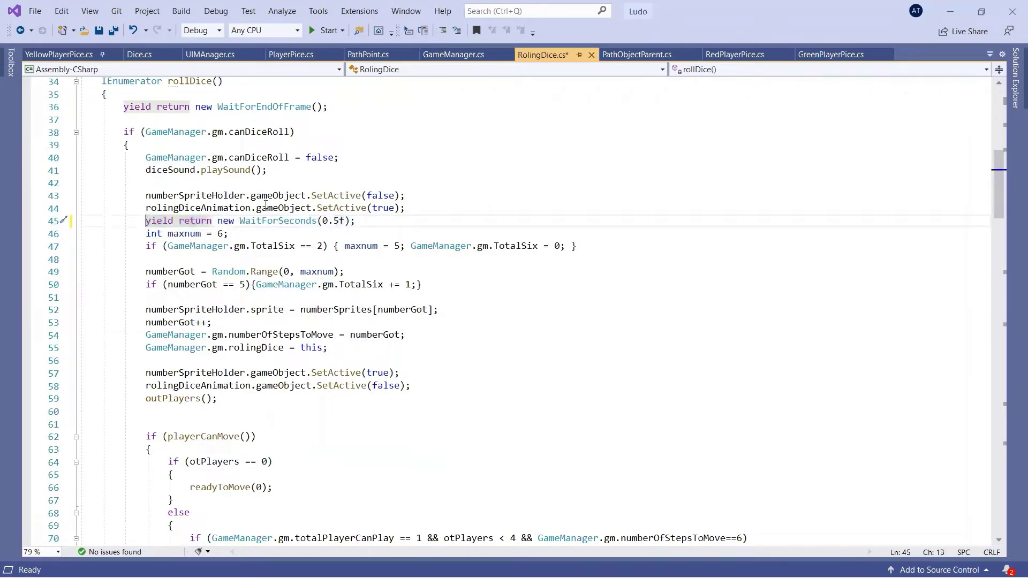
drag(360, 224, 157, 222)
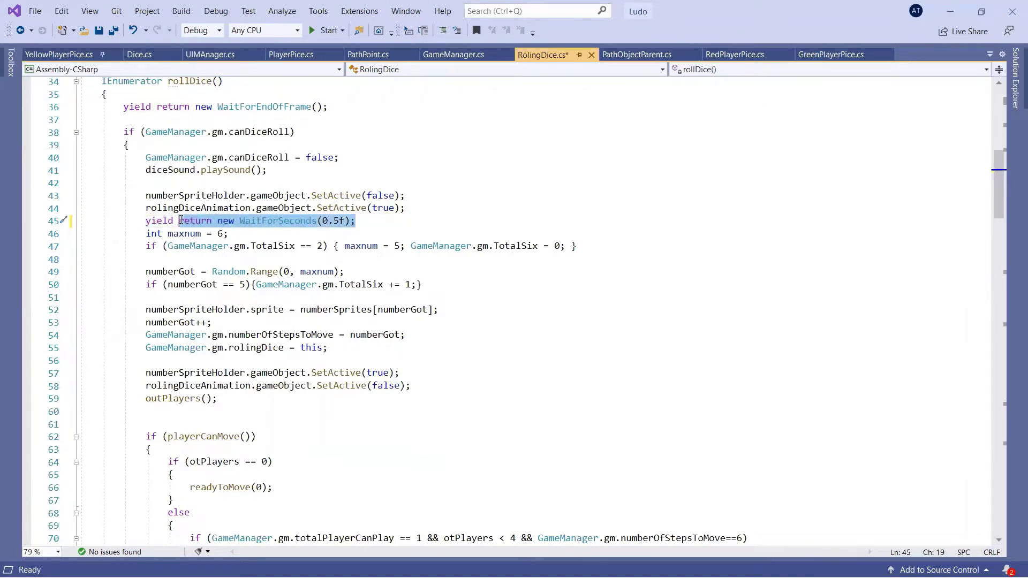
click(358, 220)
drag(358, 220, 146, 223)
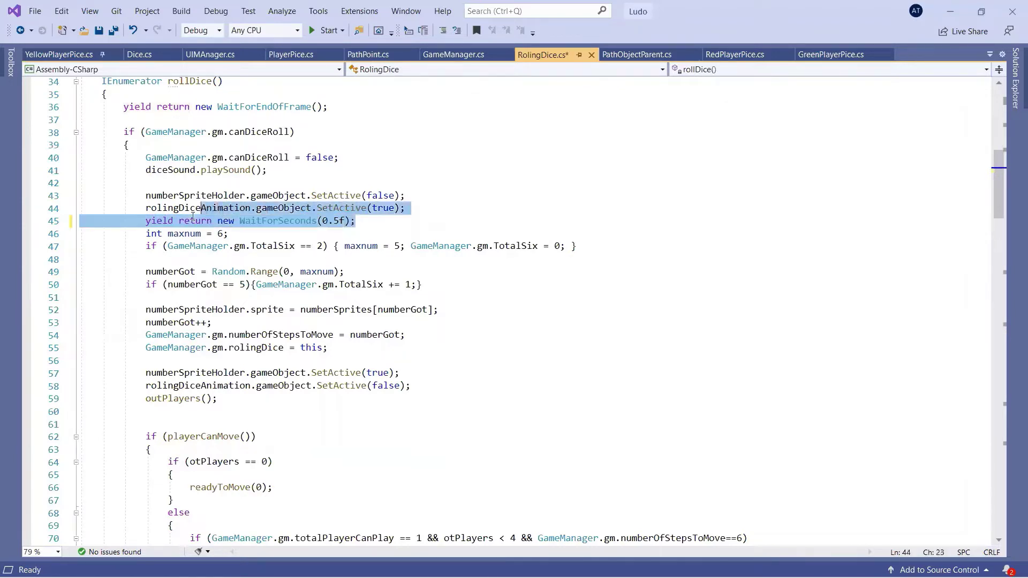
click(146, 223)
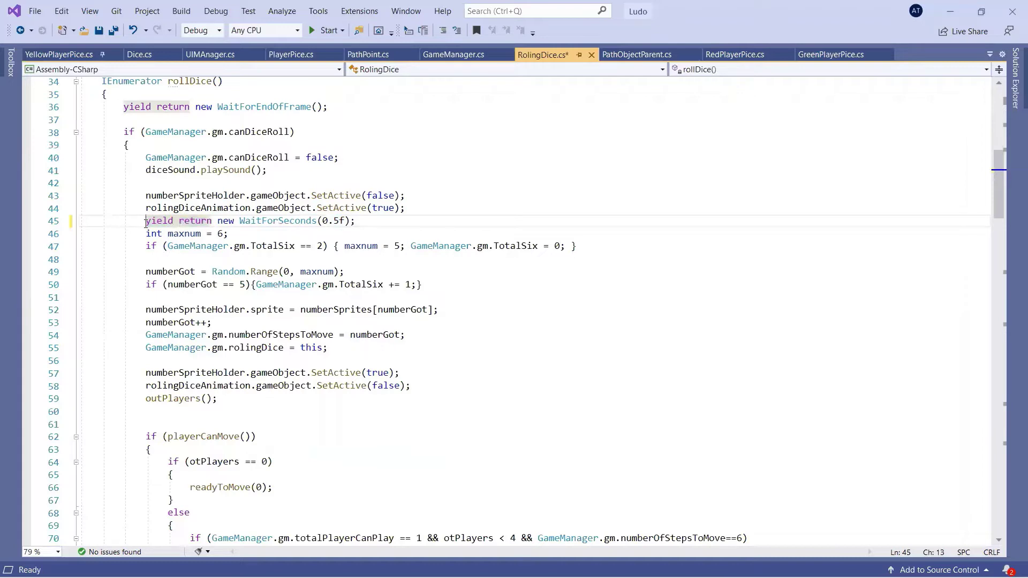
drag(146, 223, 369, 222)
click(373, 221)
key(ctrl+s)
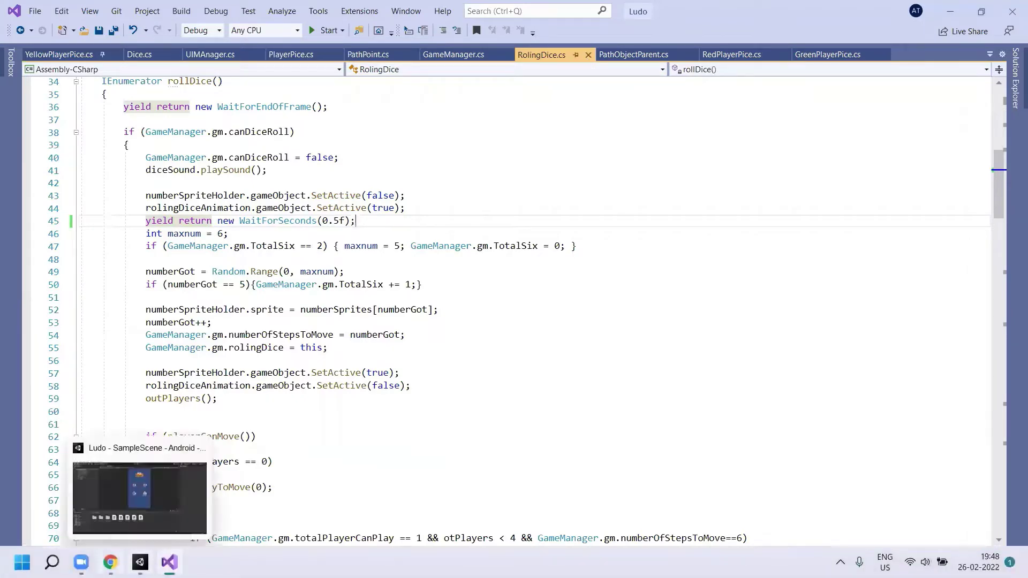
Step: Play the game in Unity, choose 3 Players to check the Ludo board, then stop
click(139, 562)
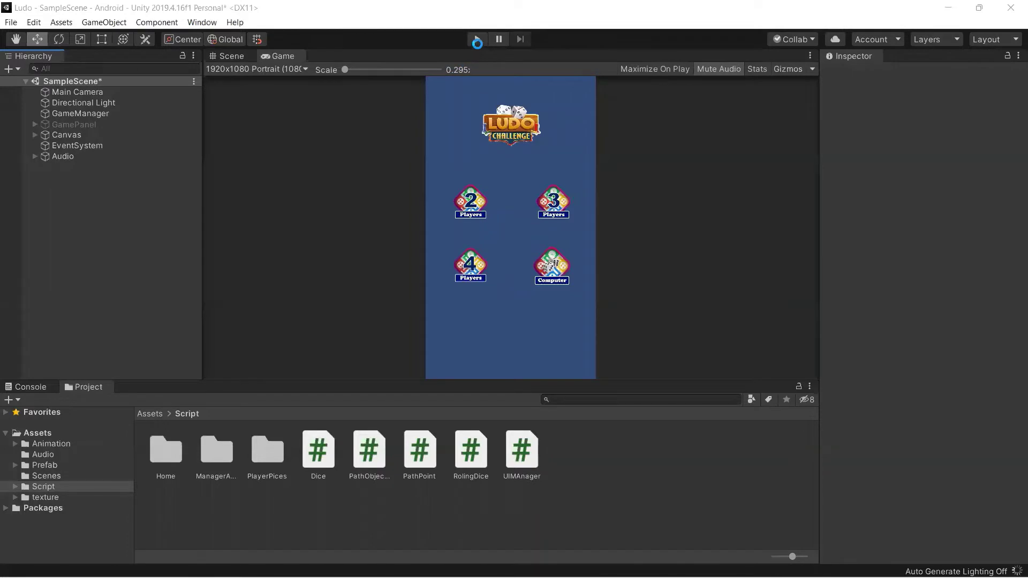
click(478, 39)
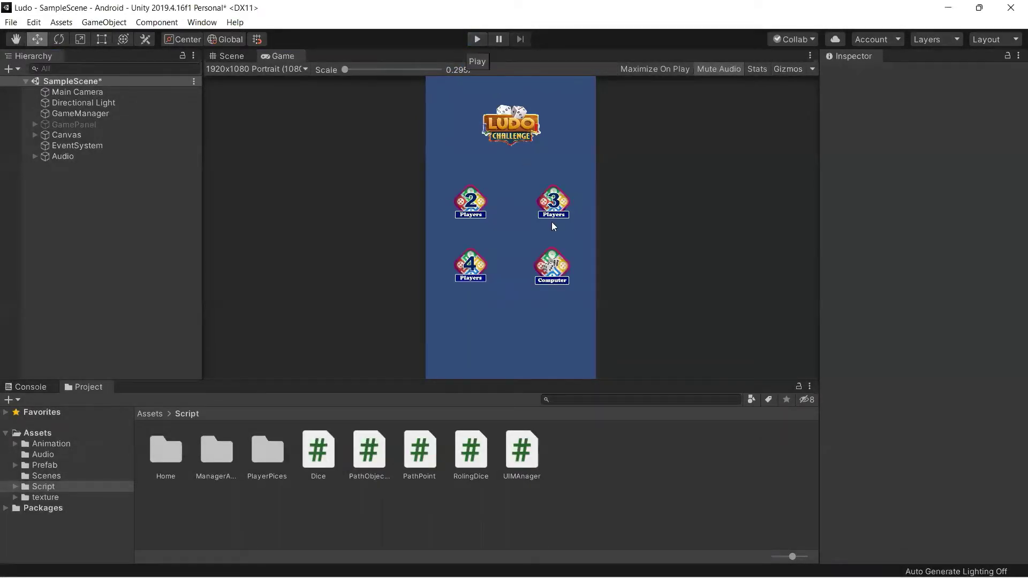
click(551, 209)
click(480, 42)
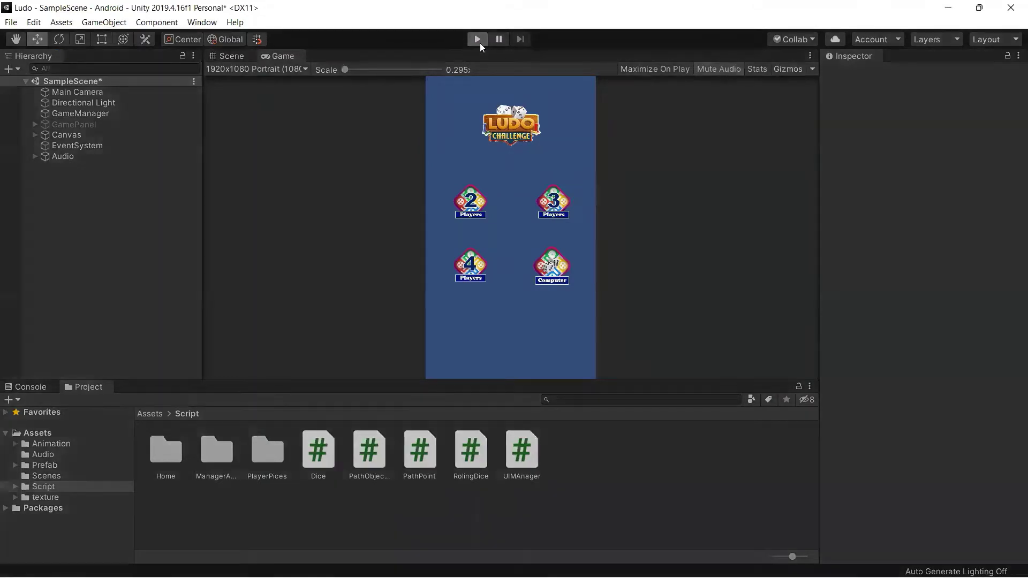
click(557, 208)
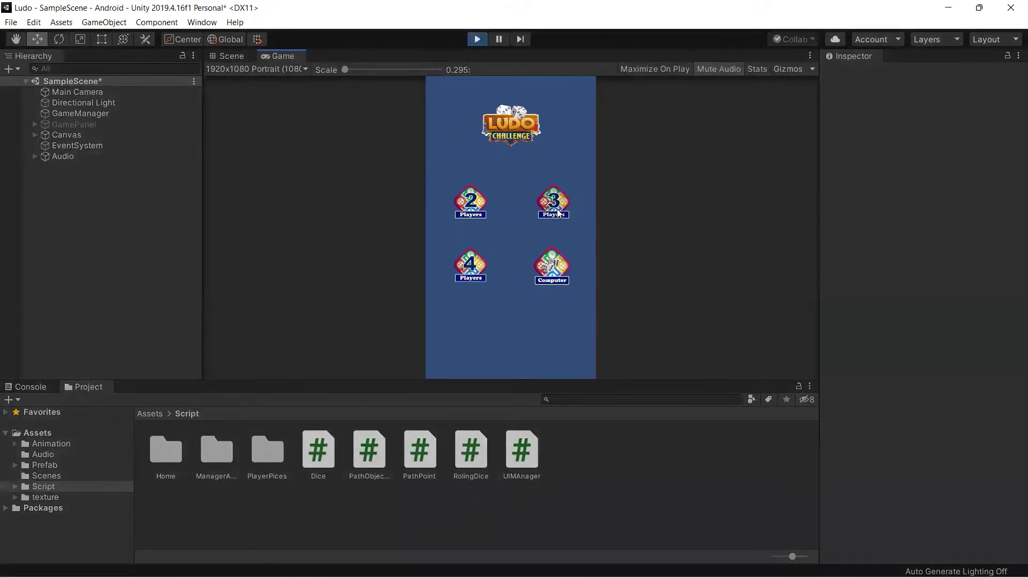
click(476, 41)
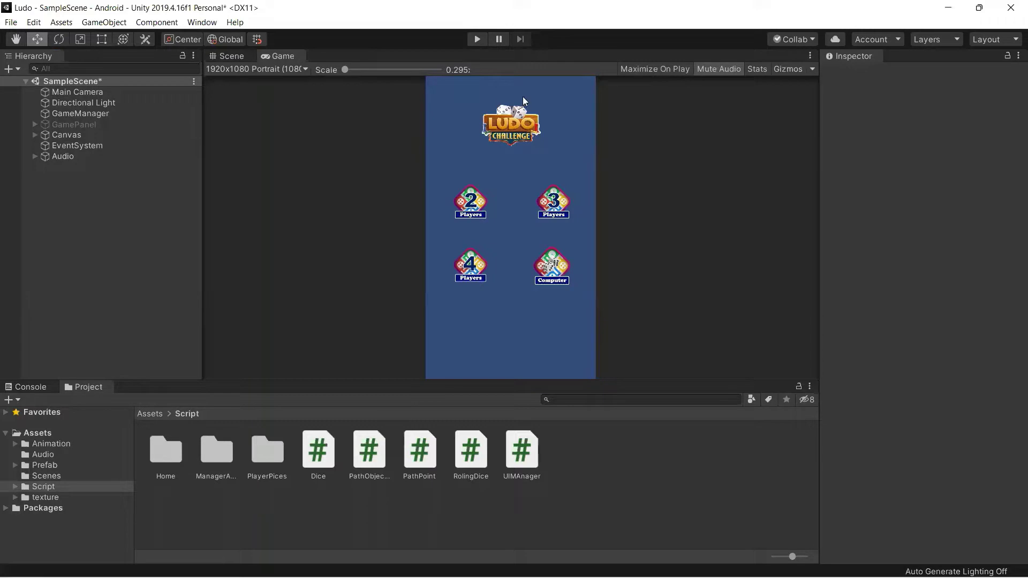
click(475, 38)
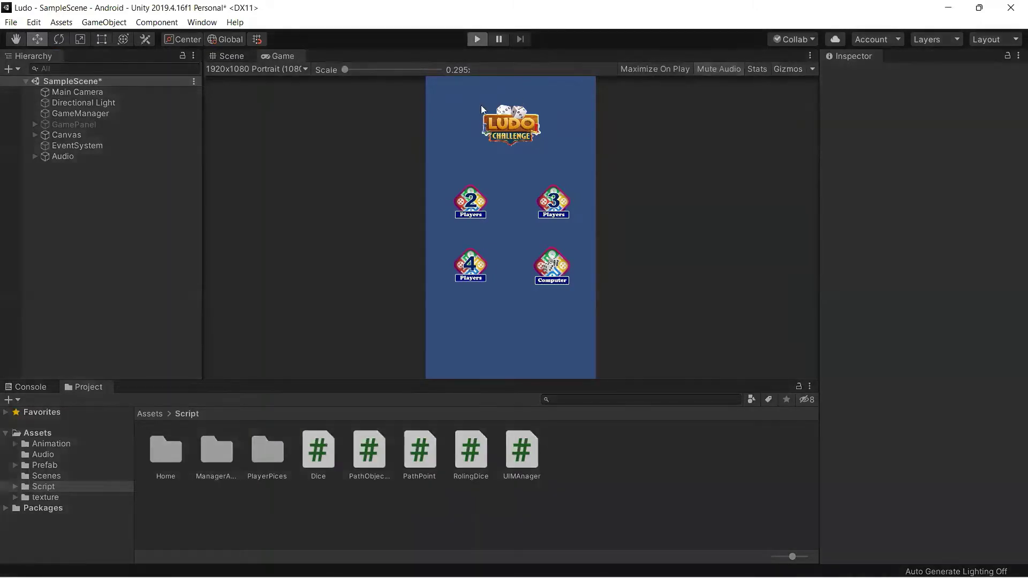
click(546, 201)
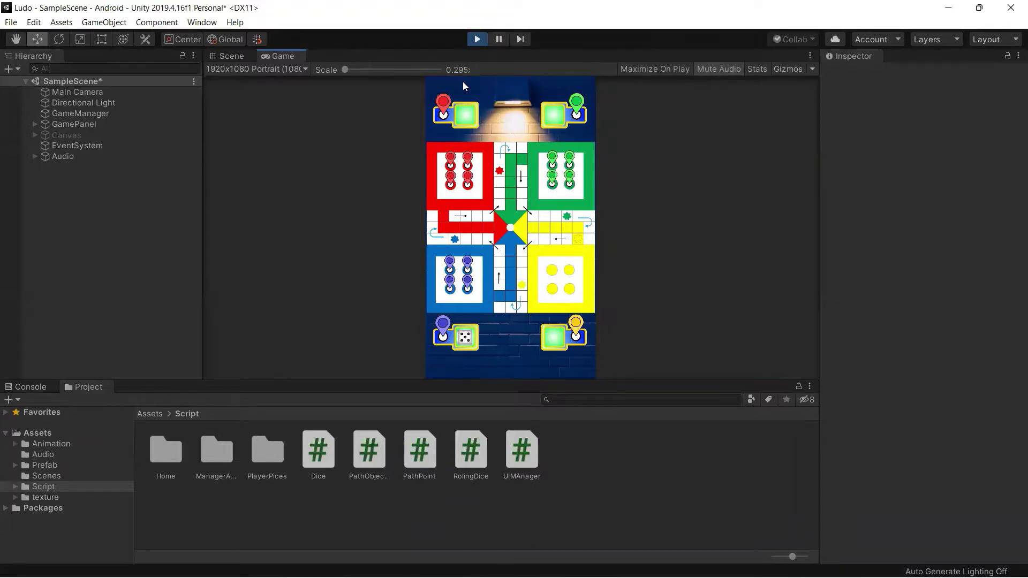
click(477, 39)
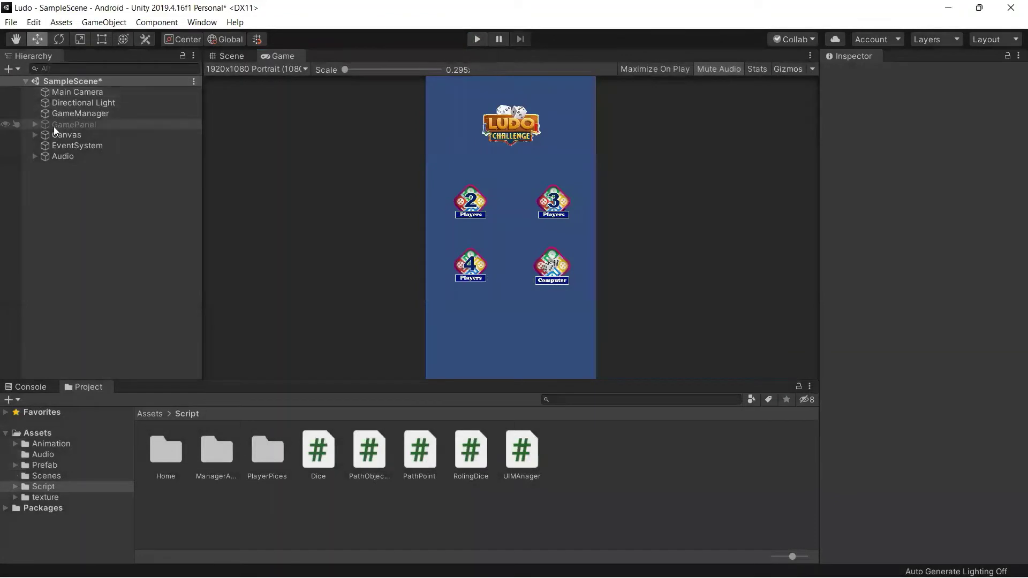
Step: Deactivate the menu Canvas and activate GamePanel so the Ludo board shows
click(35, 124)
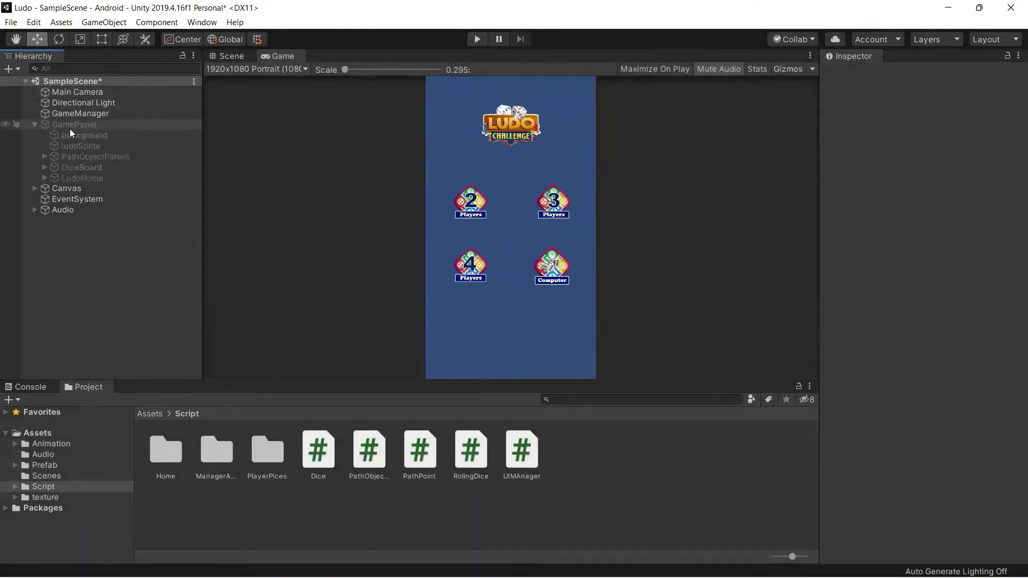
click(67, 188)
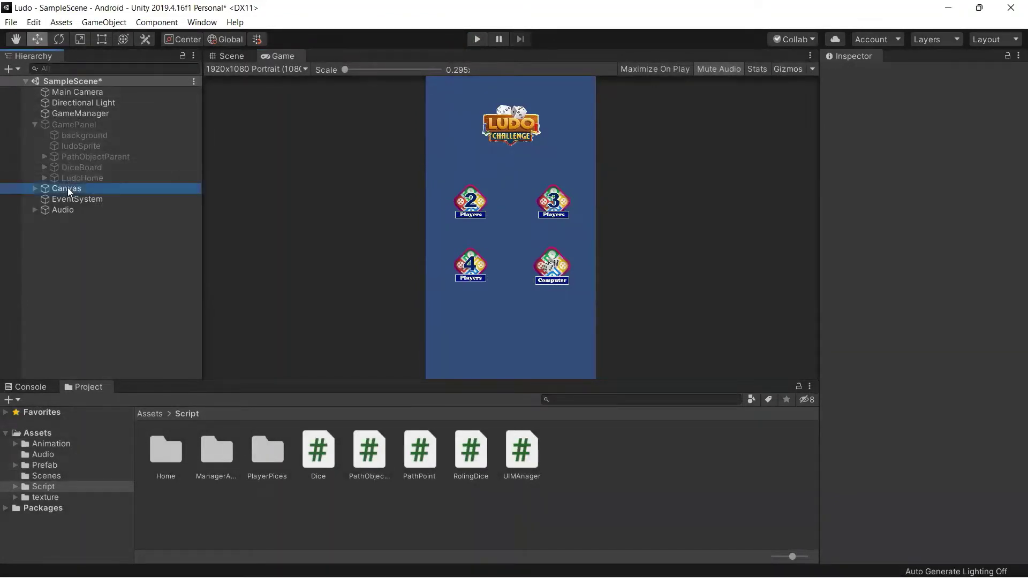
click(856, 74)
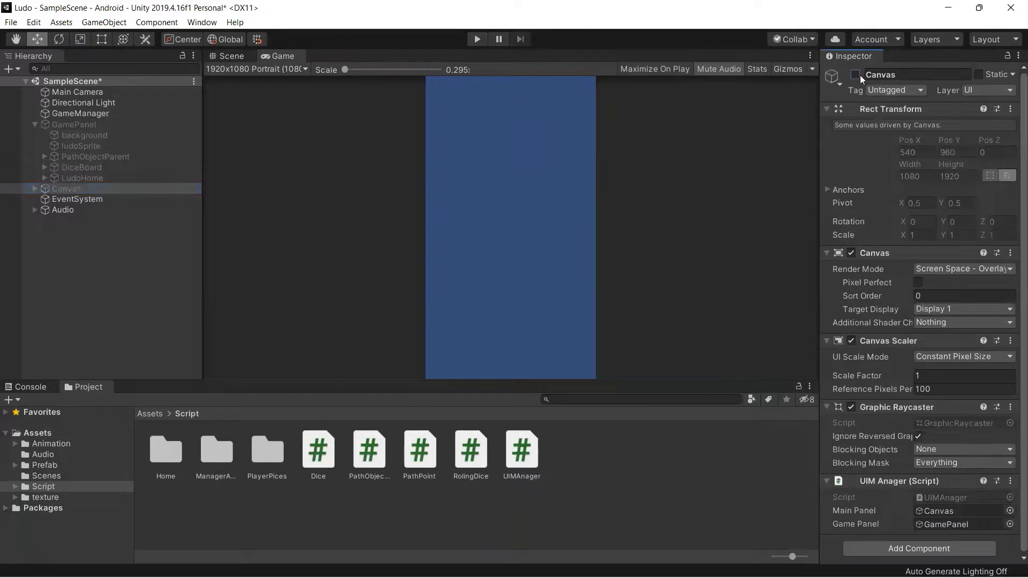
click(63, 122)
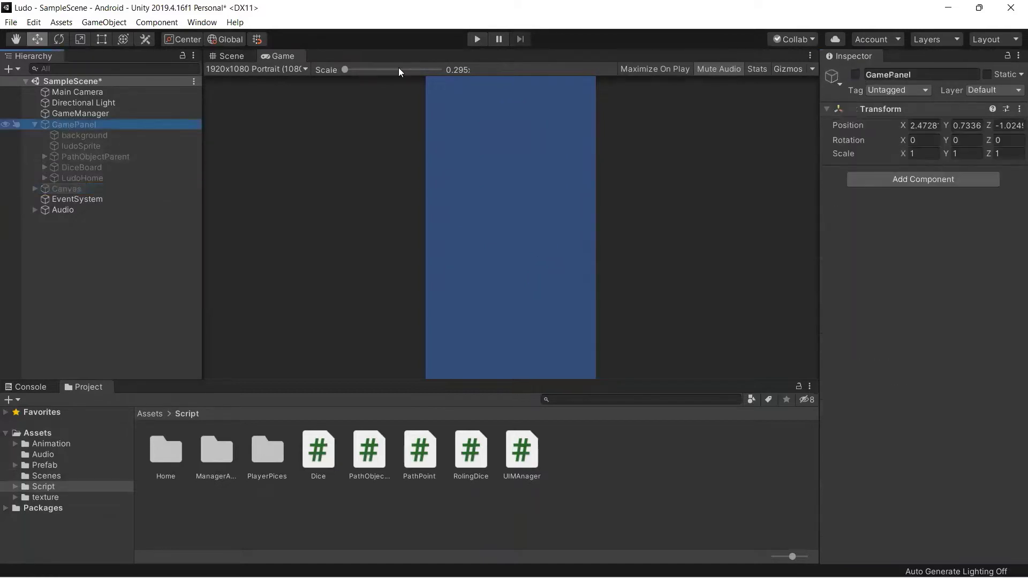
click(856, 75)
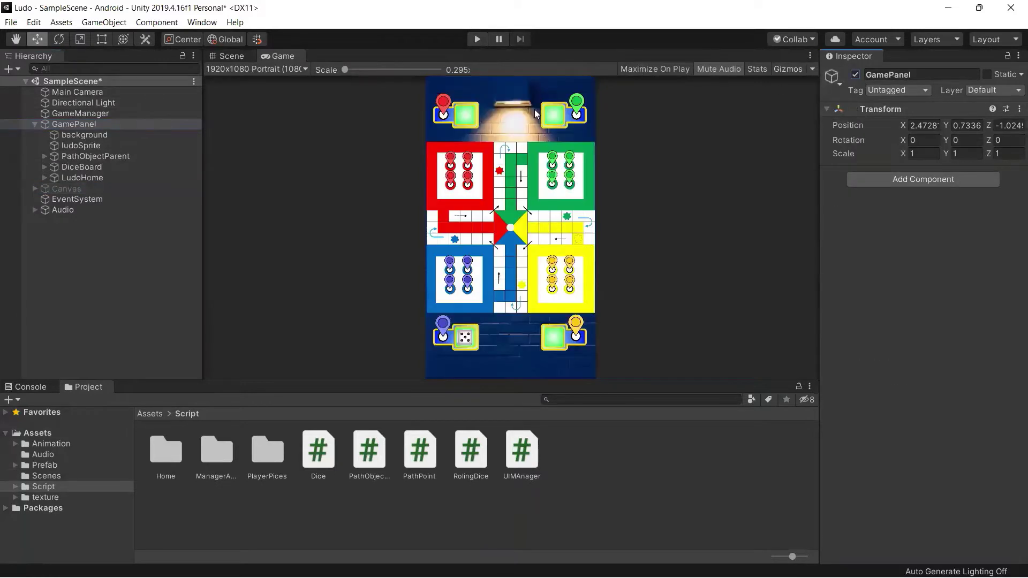
Step: Create an empty child object under GamePanel and rename it Home
right_click(68, 127)
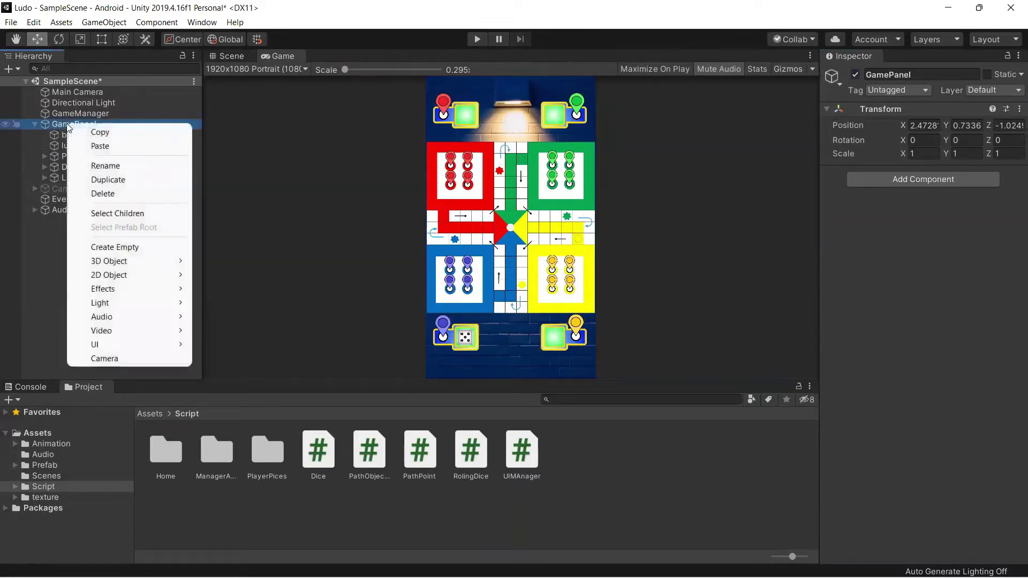
click(139, 248)
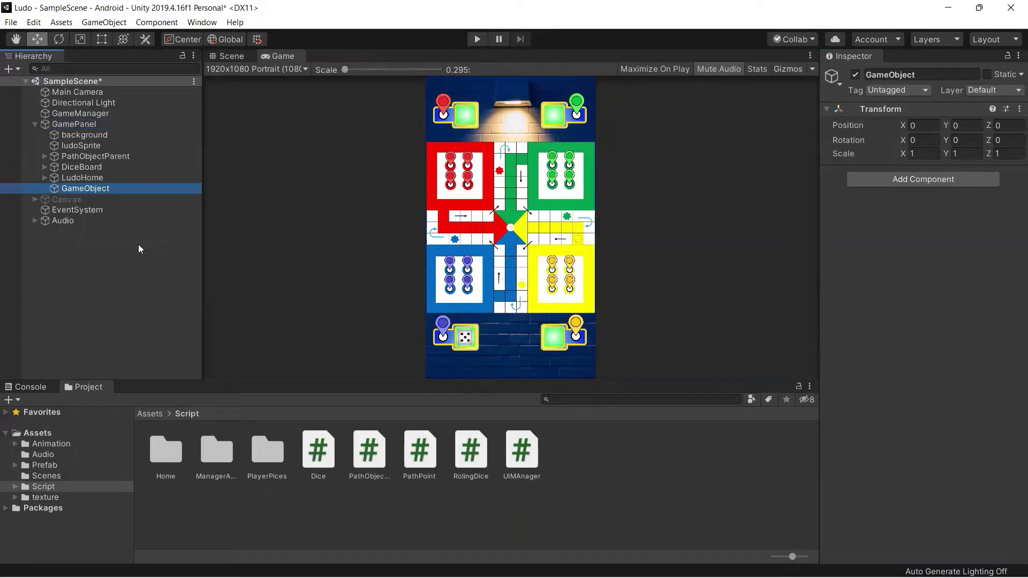
key(e)
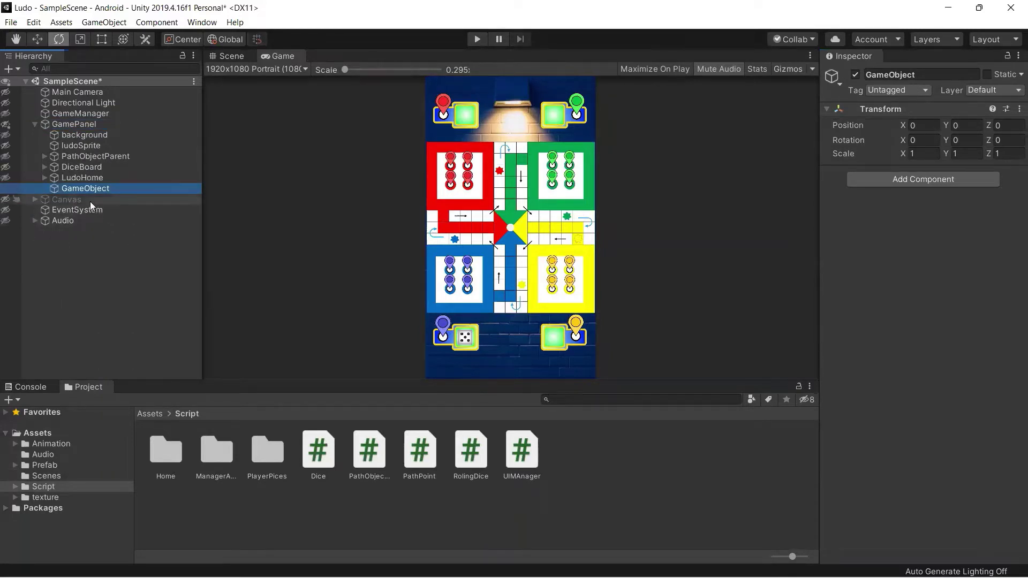
click(82, 188)
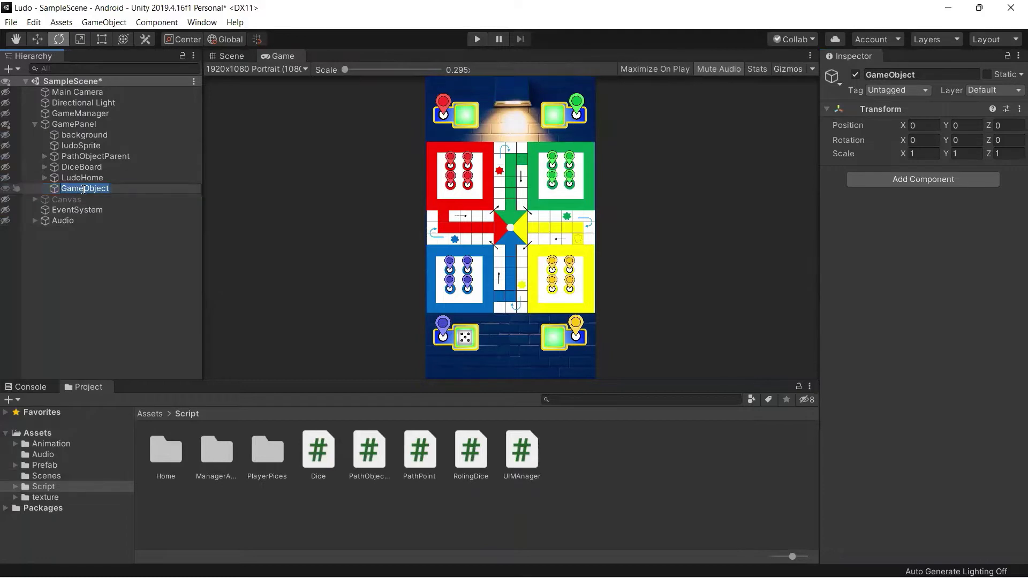
text(Home)
key(Return)
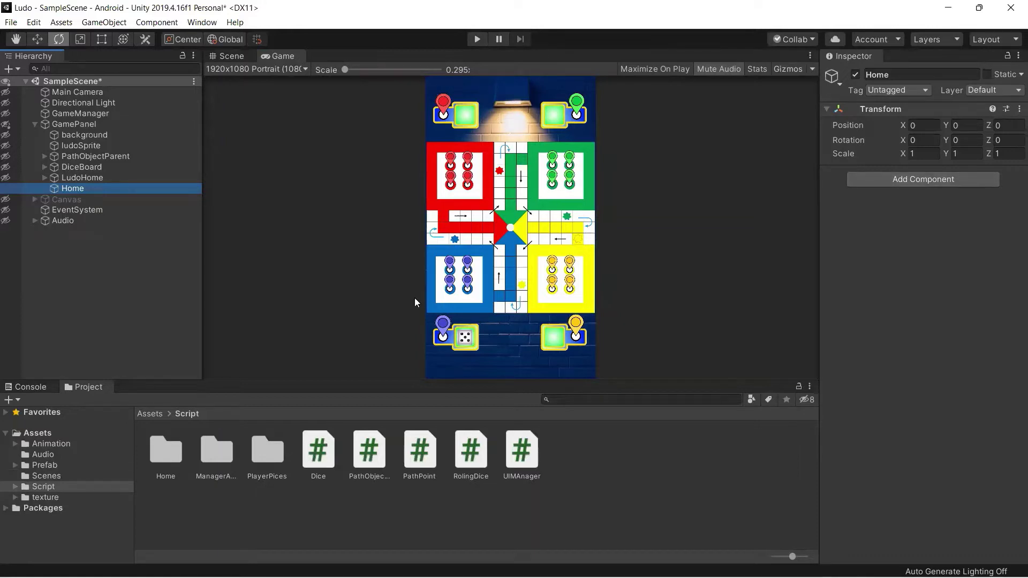
right_click(70, 187)
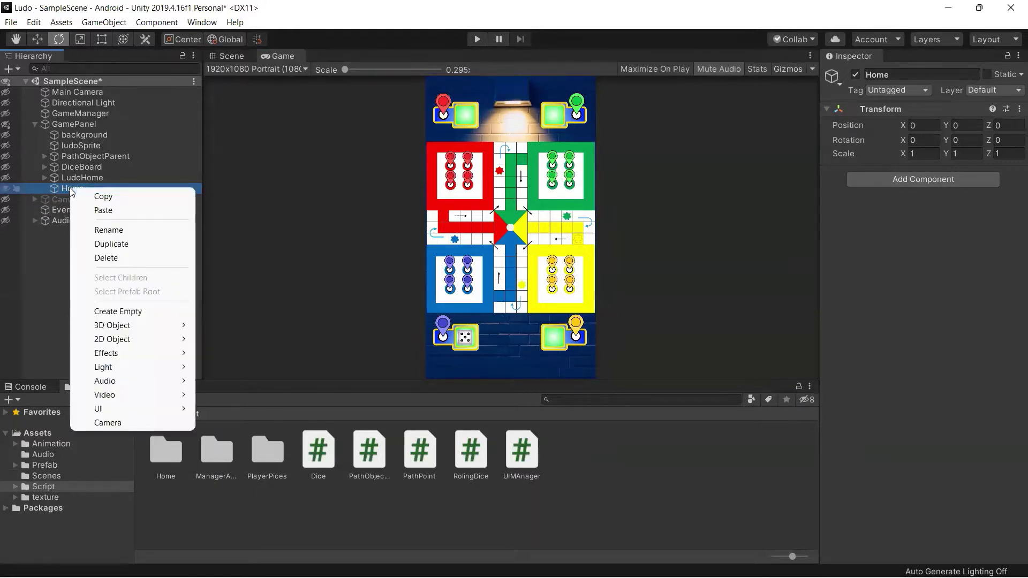
Step: Delete the Home object, then select mute.png and home.png in the desktop ludo folder
click(119, 259)
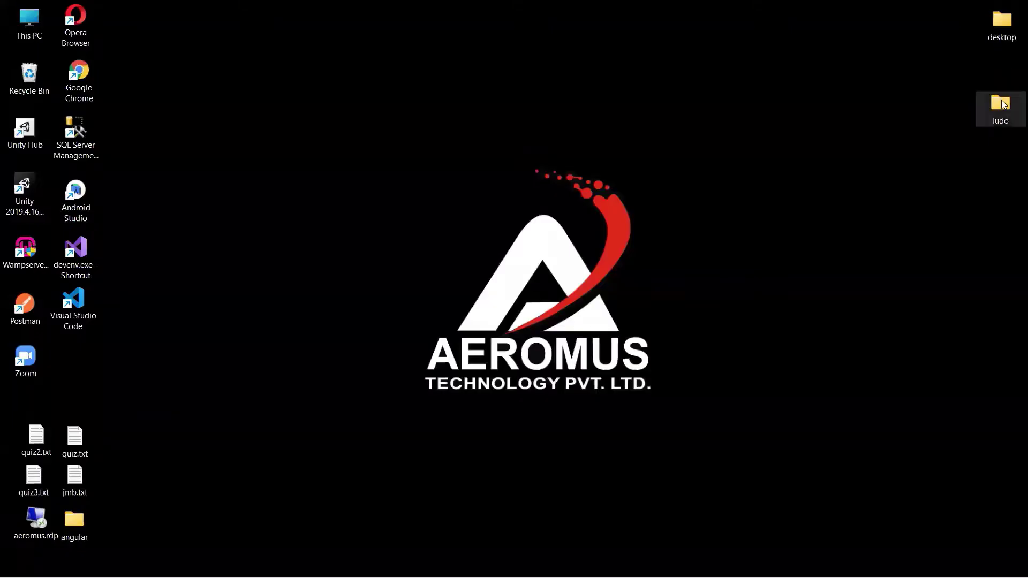
double_click(1002, 101)
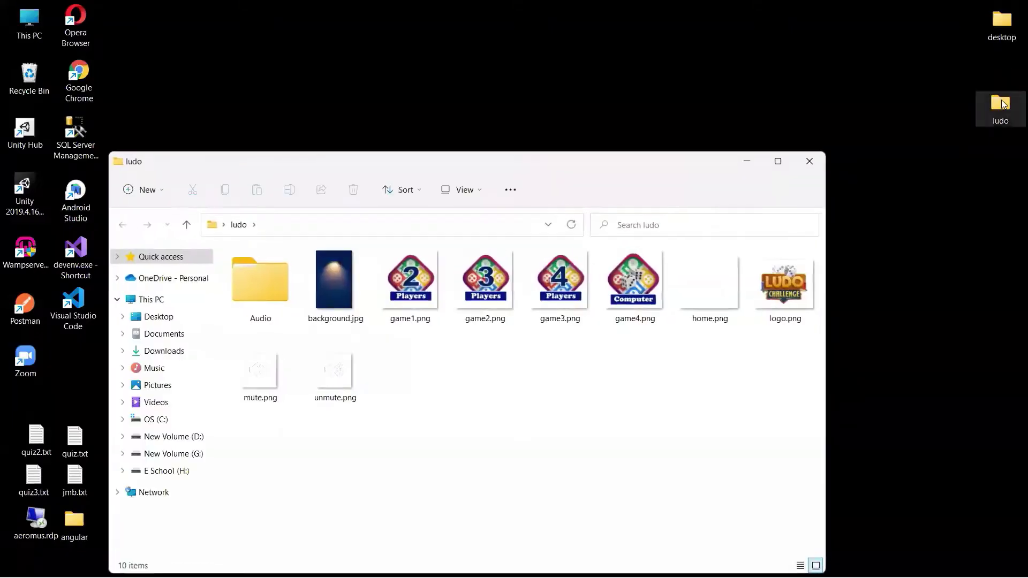
click(238, 384)
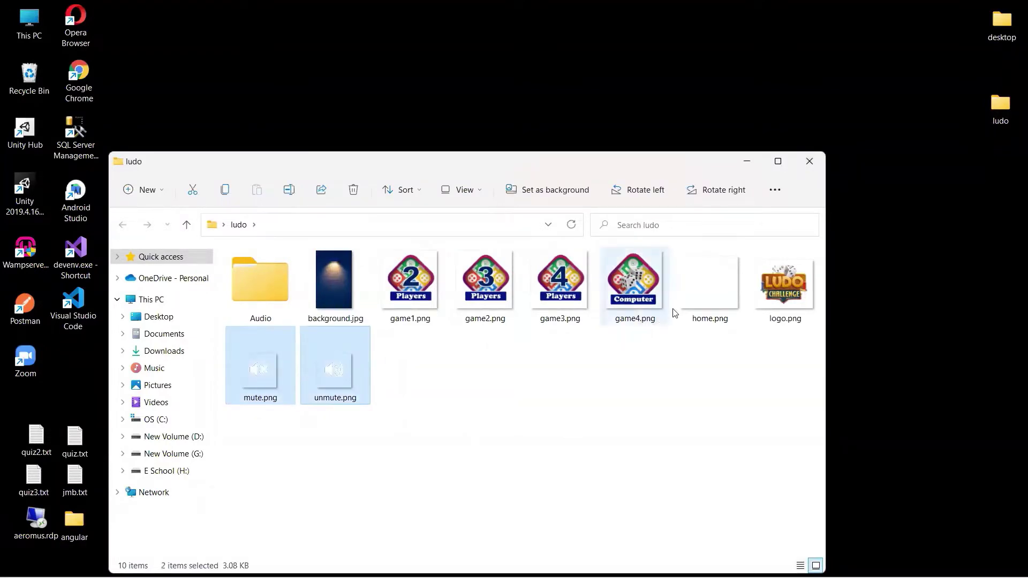
ctrl+click(710, 284)
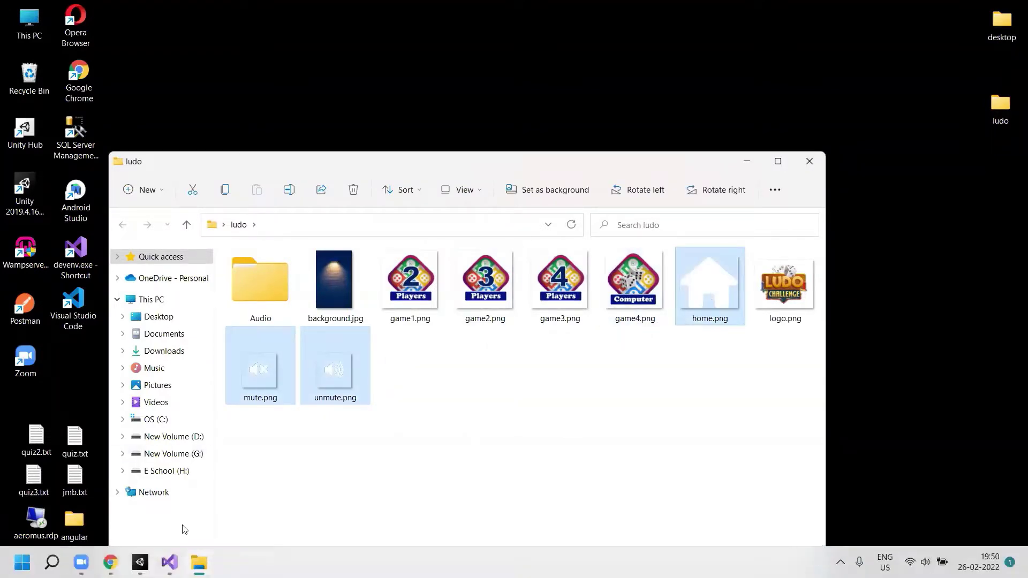
Step: Return from the ludo folder to the Unity editor
mouse_move(169, 562)
click(171, 496)
click(139, 563)
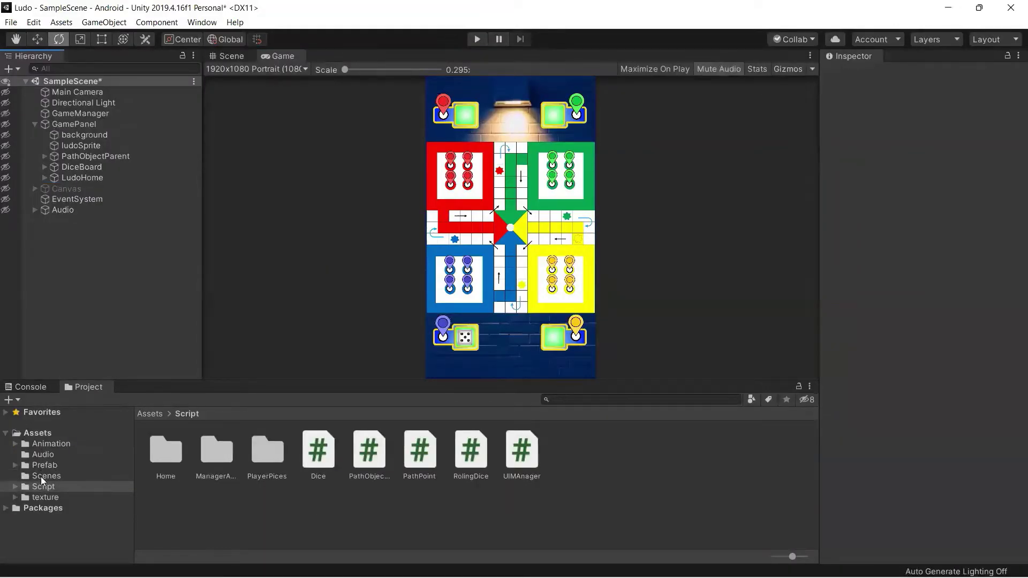
Step: Import home, mute and unmute PNGs from the ludo folder into Assets/texture/UI
click(44, 498)
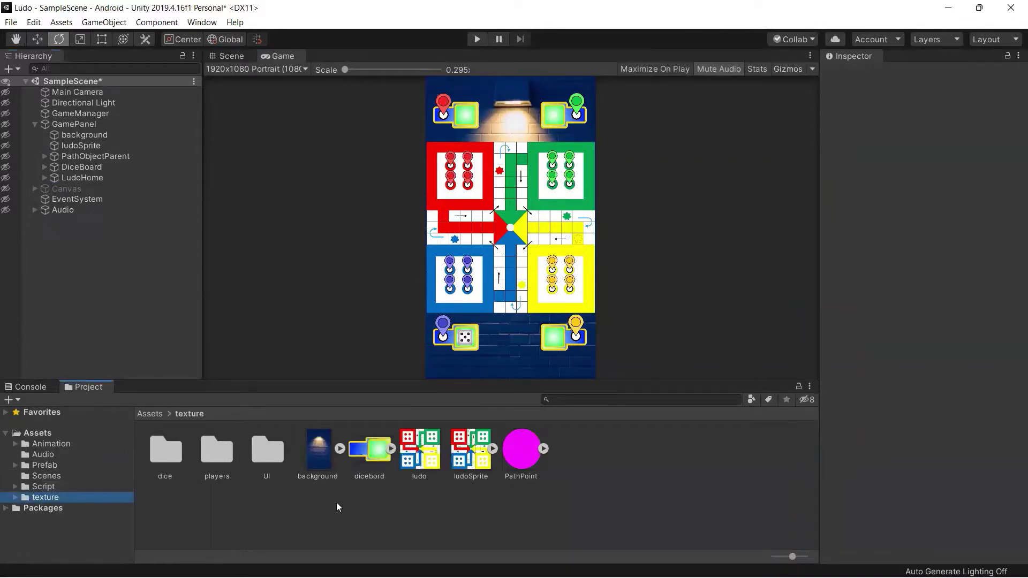
double_click(281, 459)
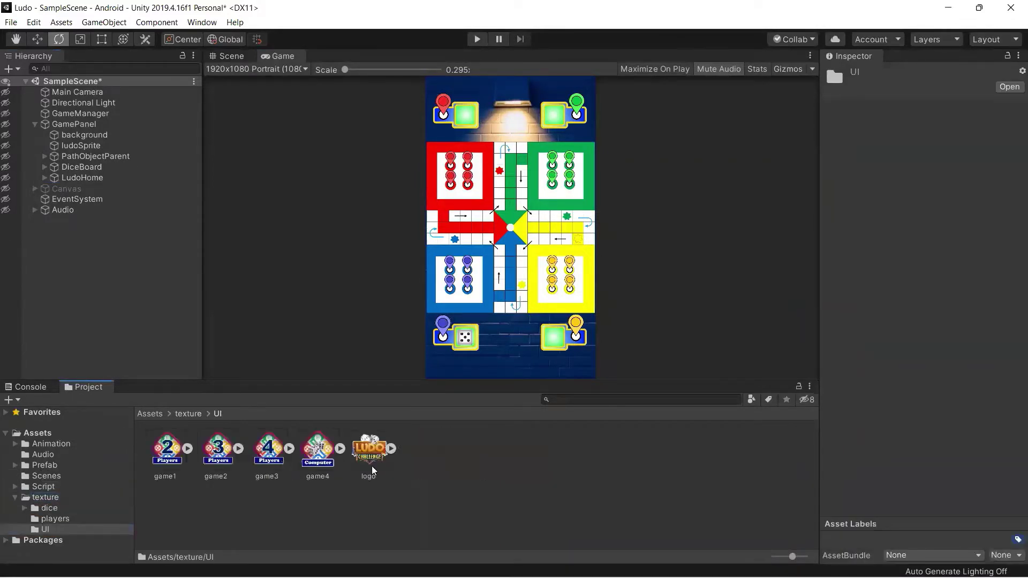
click(446, 485)
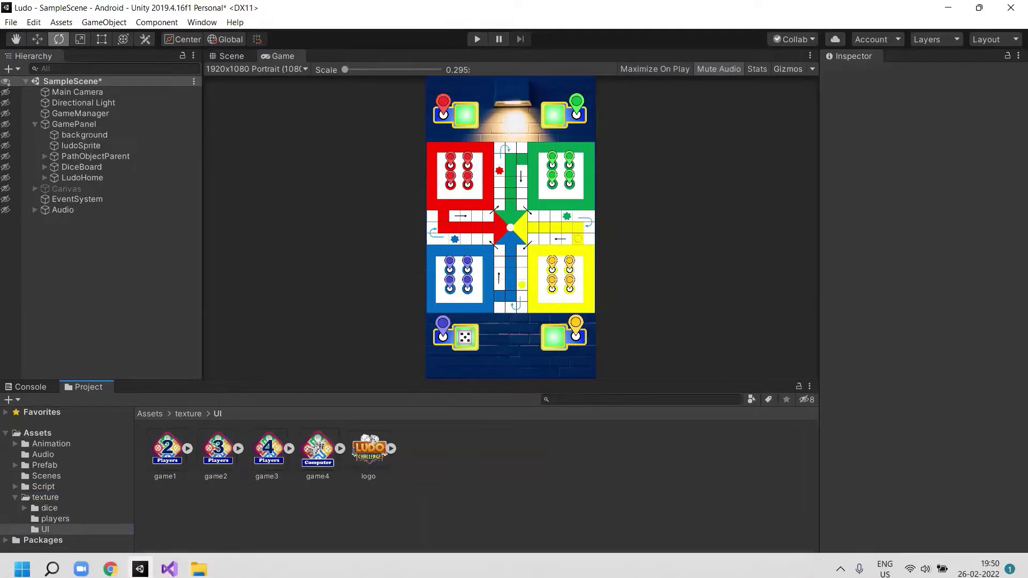
click(199, 568)
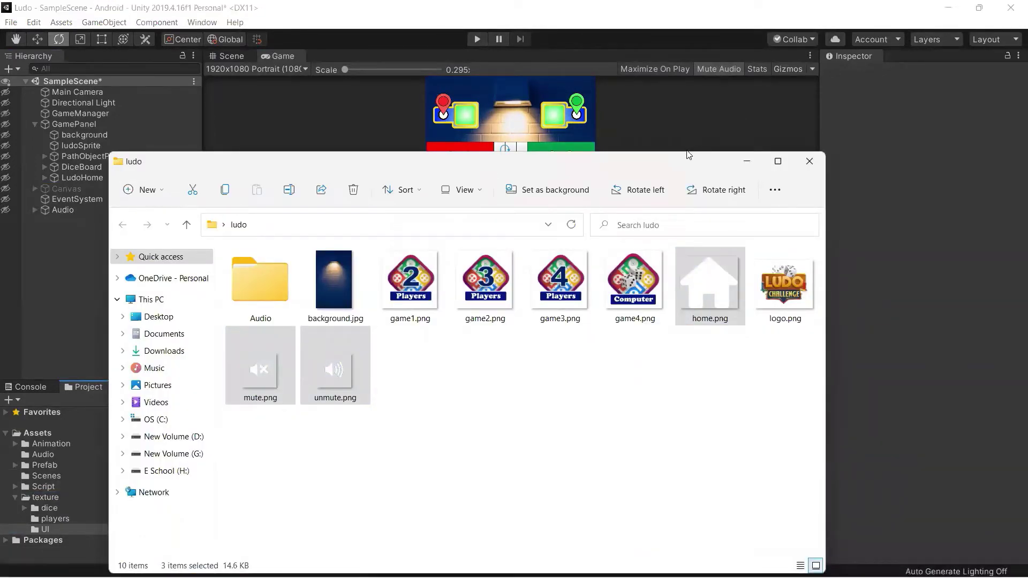
drag(663, 168, 881, 115)
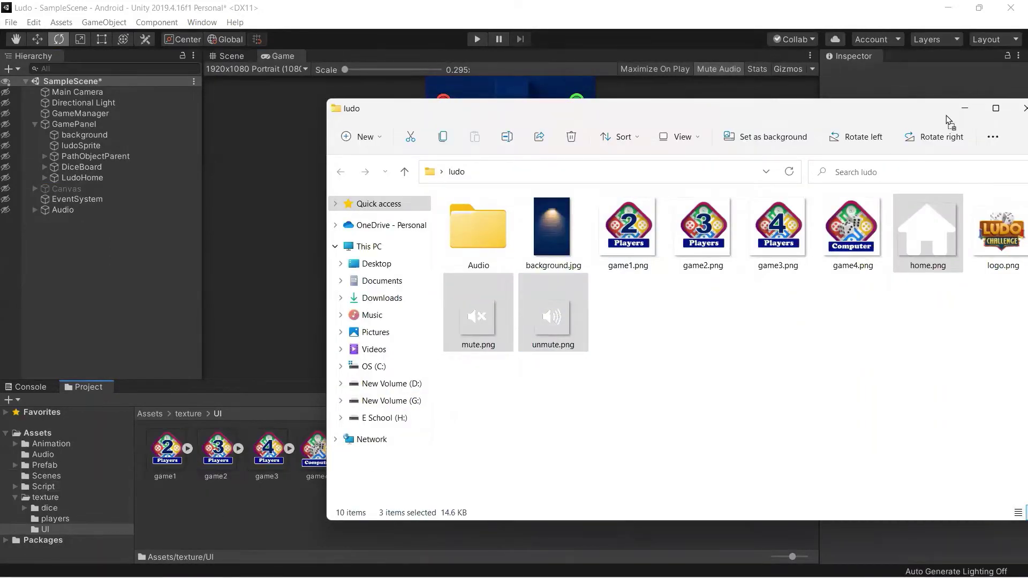
click(282, 498)
Step: Set home, mute and unmute textures to Sprite (2D and UI) and apply
click(369, 449)
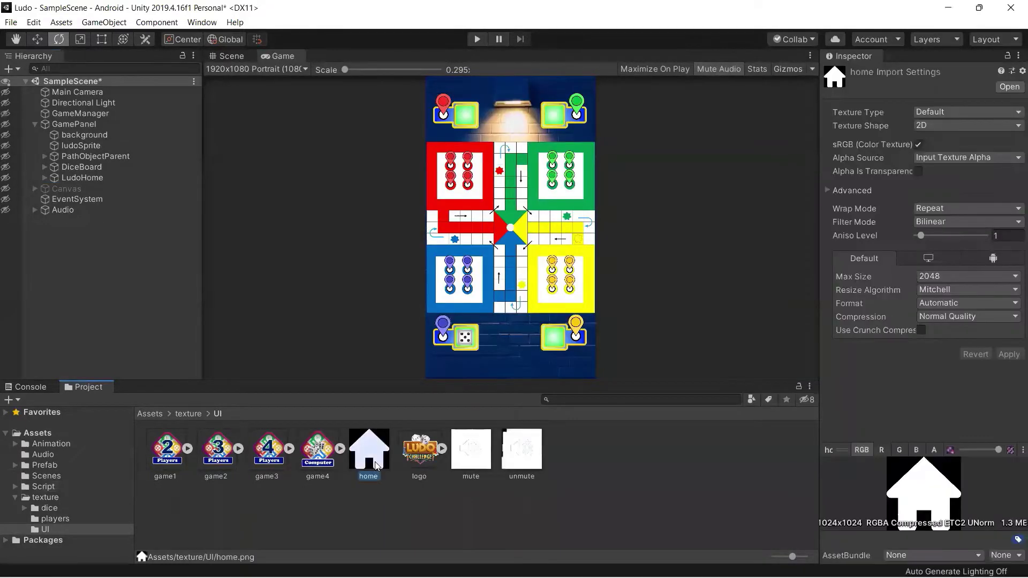
ctrl+click(471, 449)
ctrl+click(521, 449)
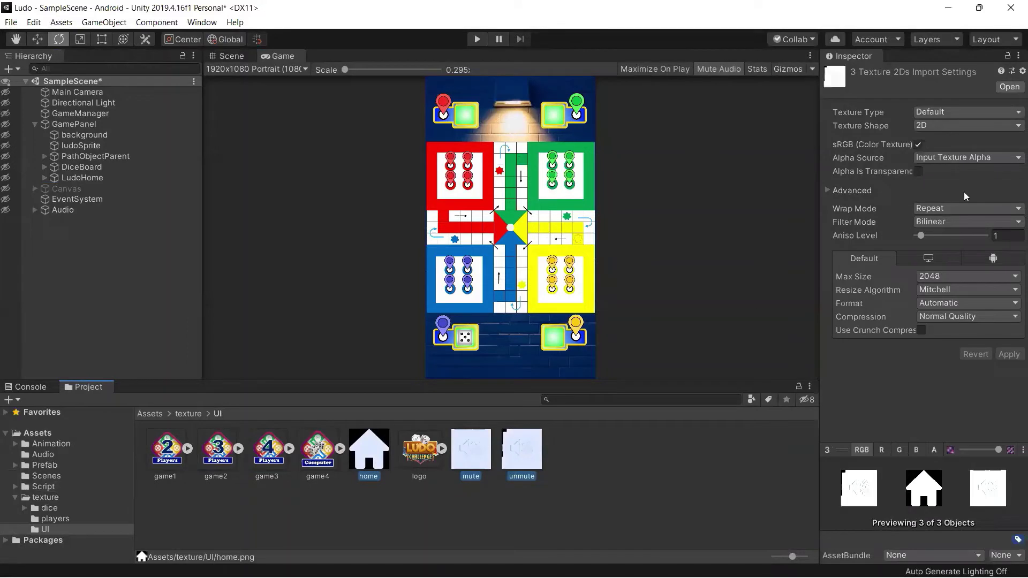
click(1013, 113)
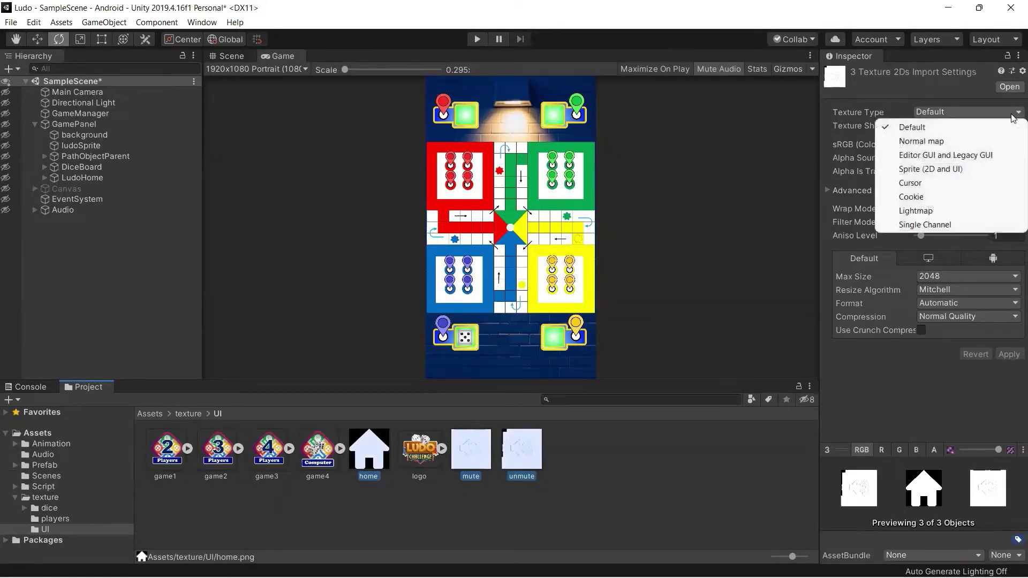
click(948, 170)
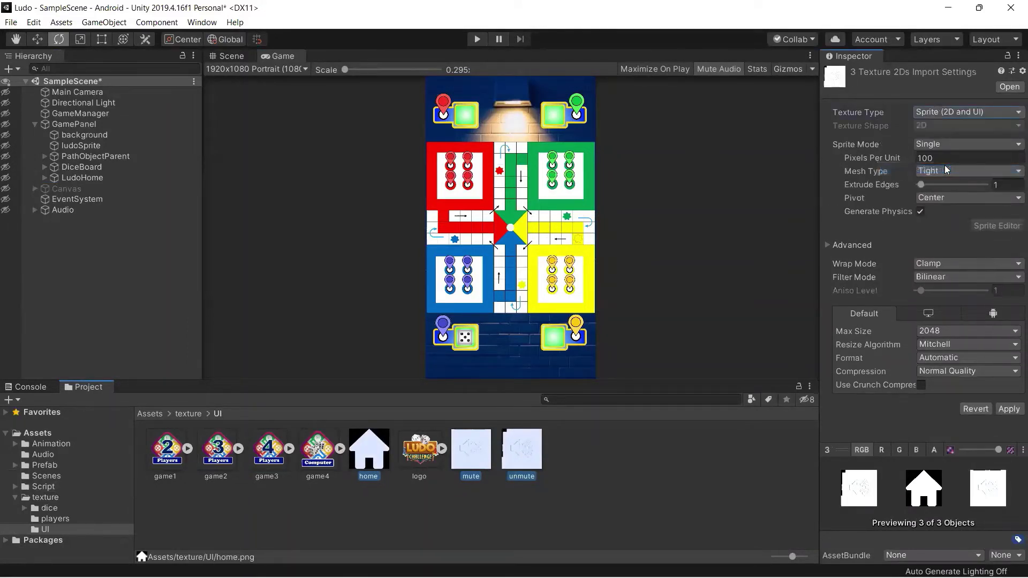
click(1007, 409)
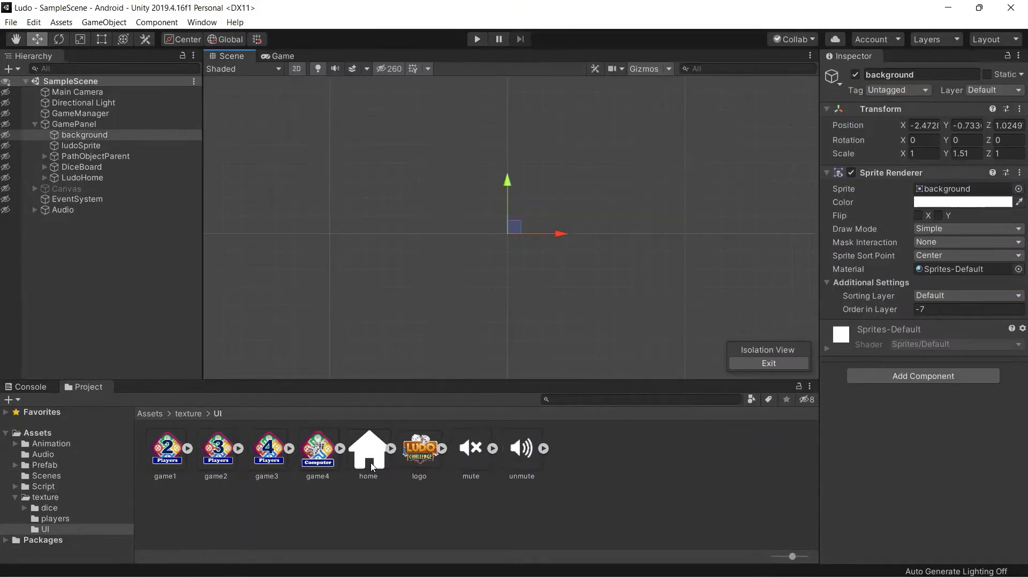
Step: Add the home sprite as a child of GamePanel and make the board visible in Scene
drag(370, 463, 104, 130)
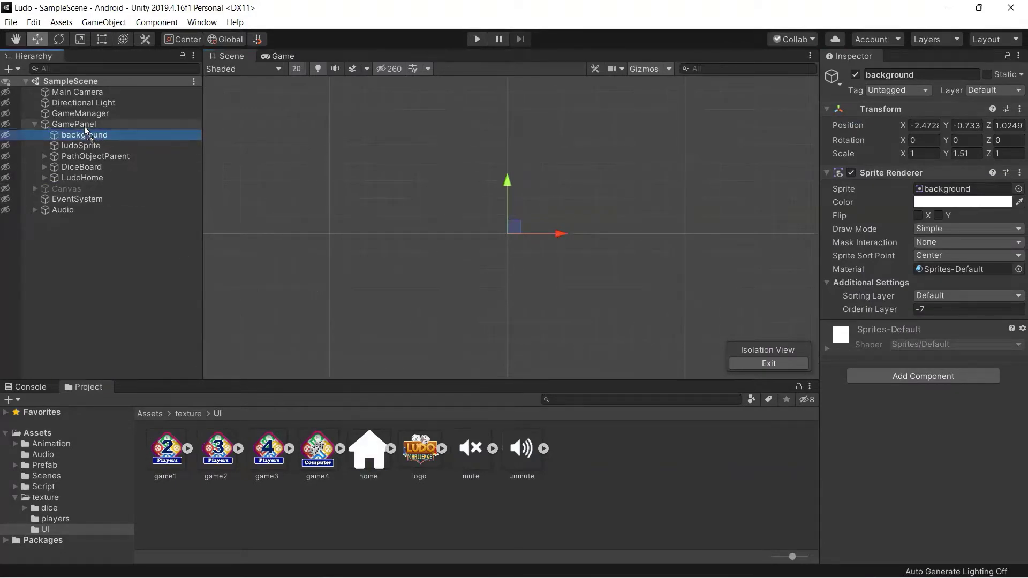
drag(84, 130, 84, 130)
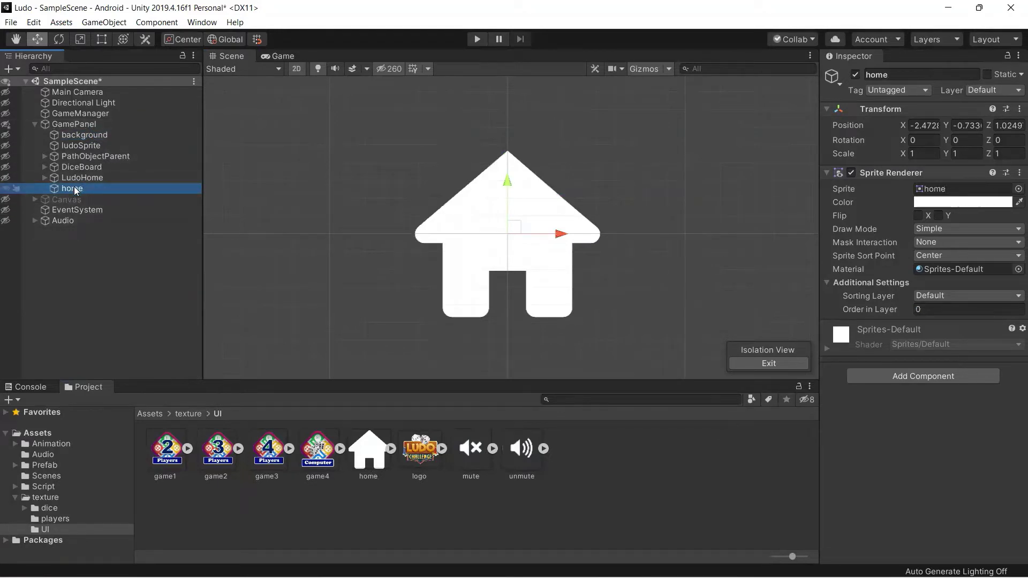
click(383, 68)
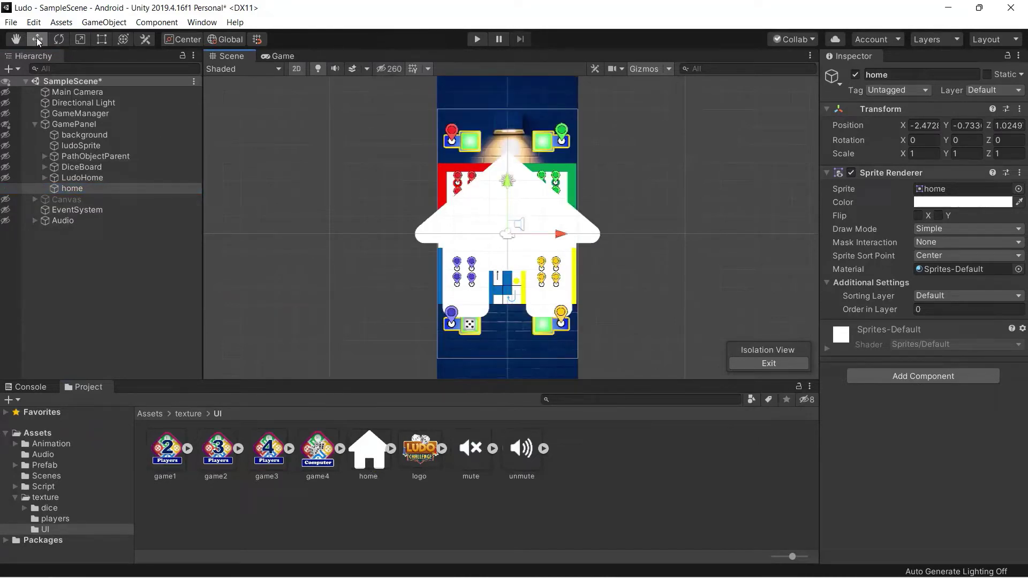
Step: Scale the home icon to 0.03 and move it to the board's top-left corner
click(928, 156)
double_click(931, 156)
text(0)
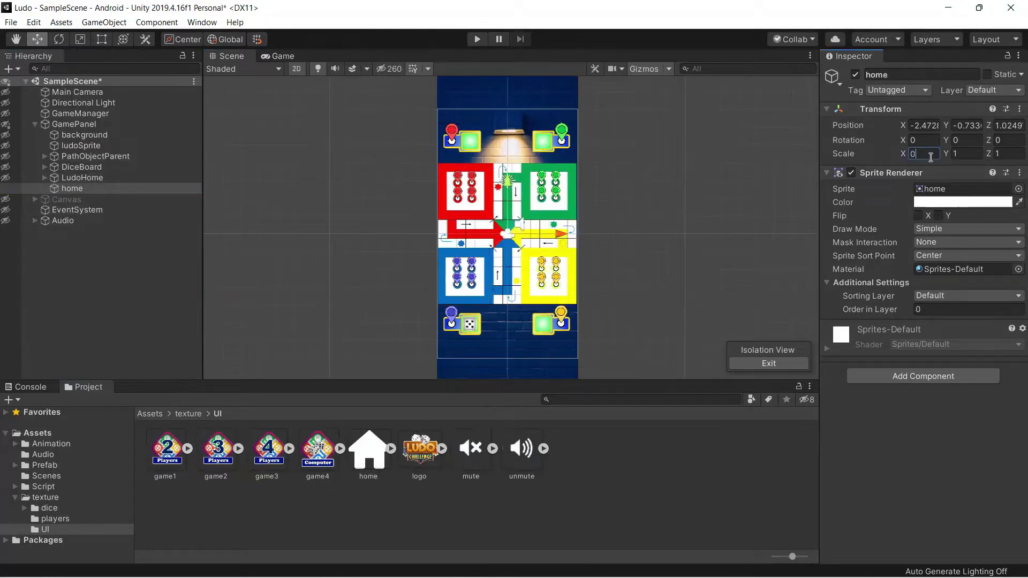
text(.03)
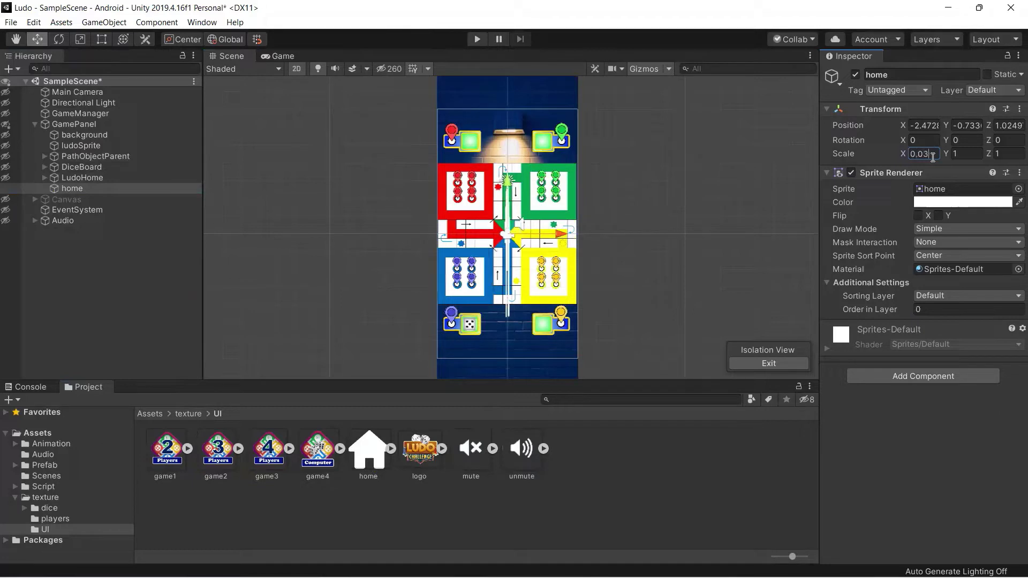
click(961, 154)
text(0.03)
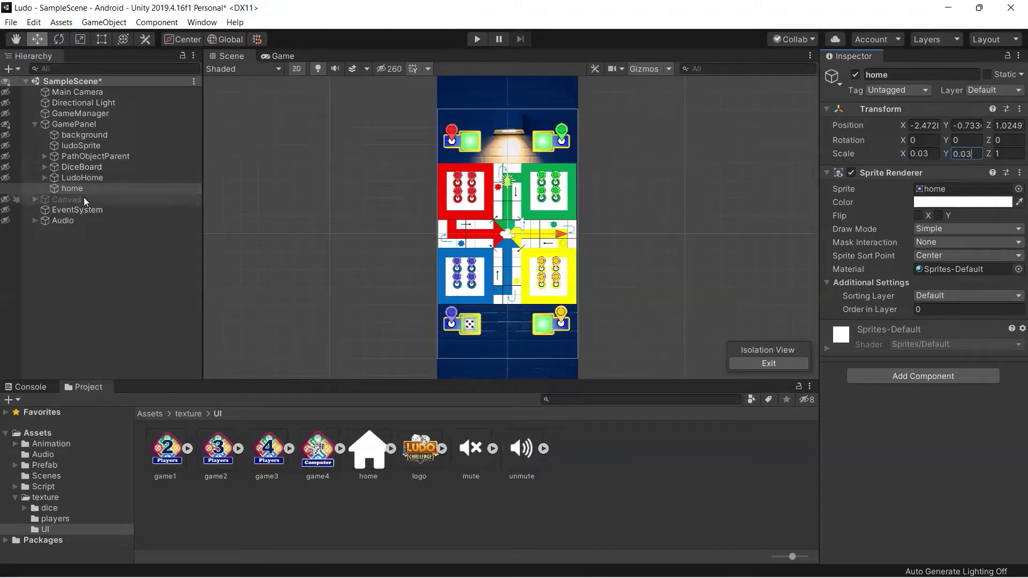
click(73, 189)
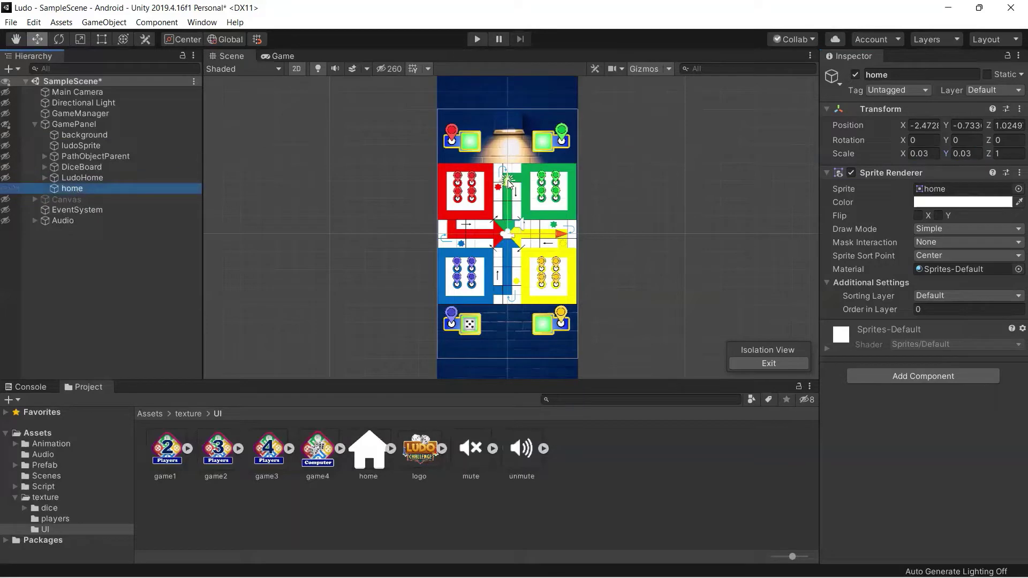
drag(509, 183, 488, 64)
drag(562, 119, 523, 121)
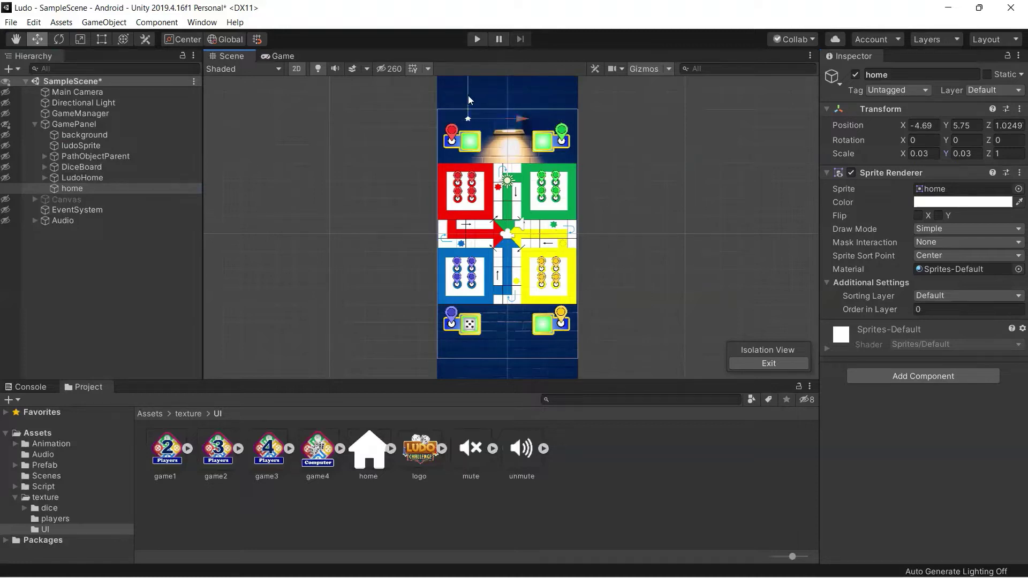
drag(468, 95, 468, 94)
Step: Check the Game view, change the home icon's X/Y scale to 0.04, and save the scene
click(278, 56)
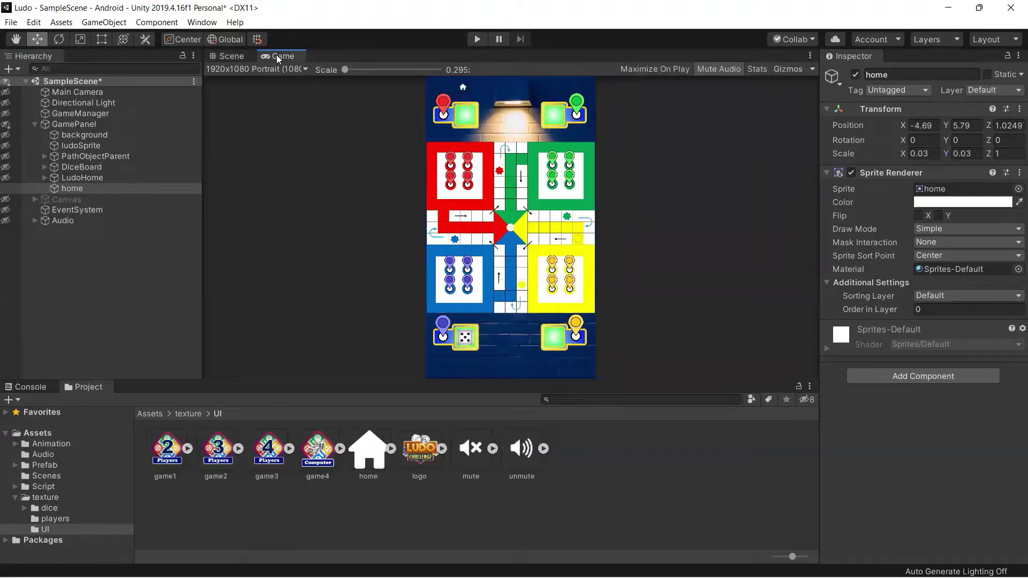
click(928, 155)
text(0.04)
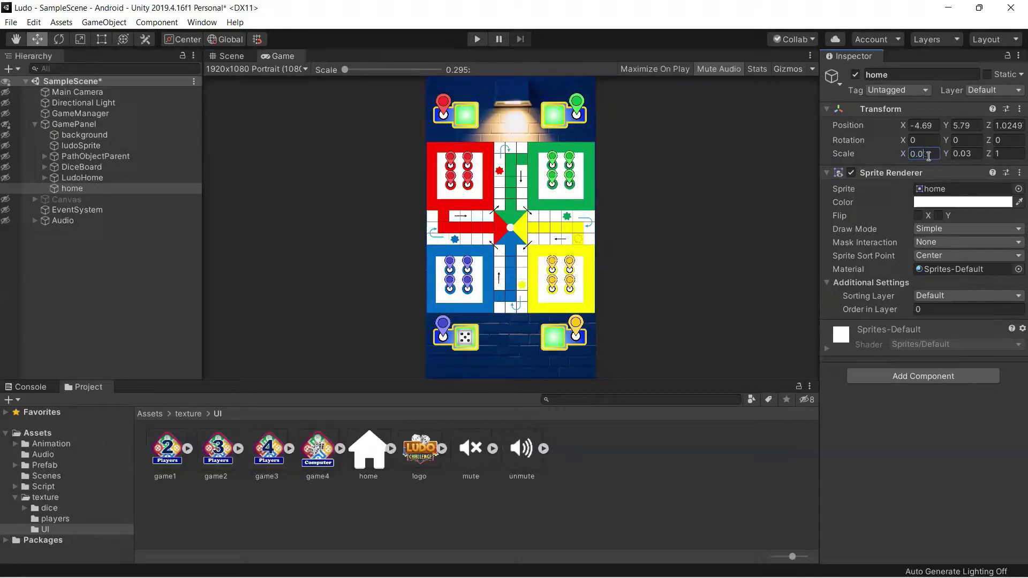
click(971, 155)
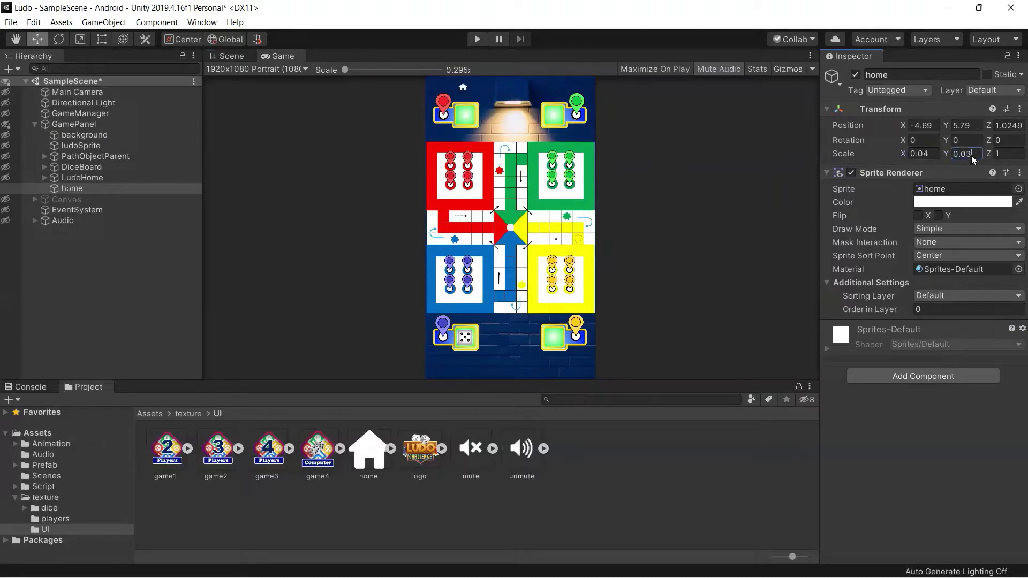
key(BackSpace)
text(4)
click(598, 481)
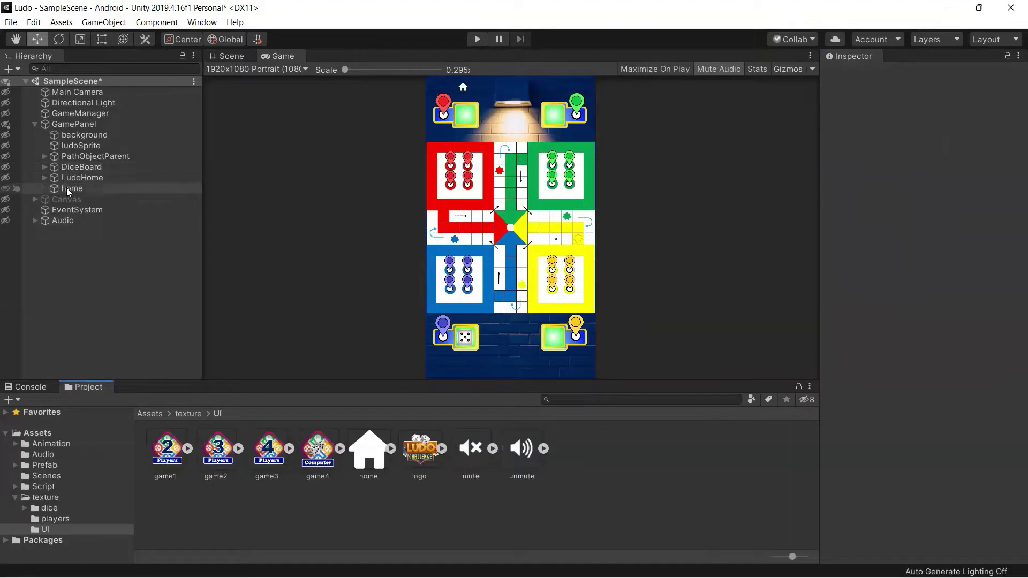
key(ctrl+s)
Step: Create an empty GameObject under GamePanel and rename it Sound
right_click(71, 124)
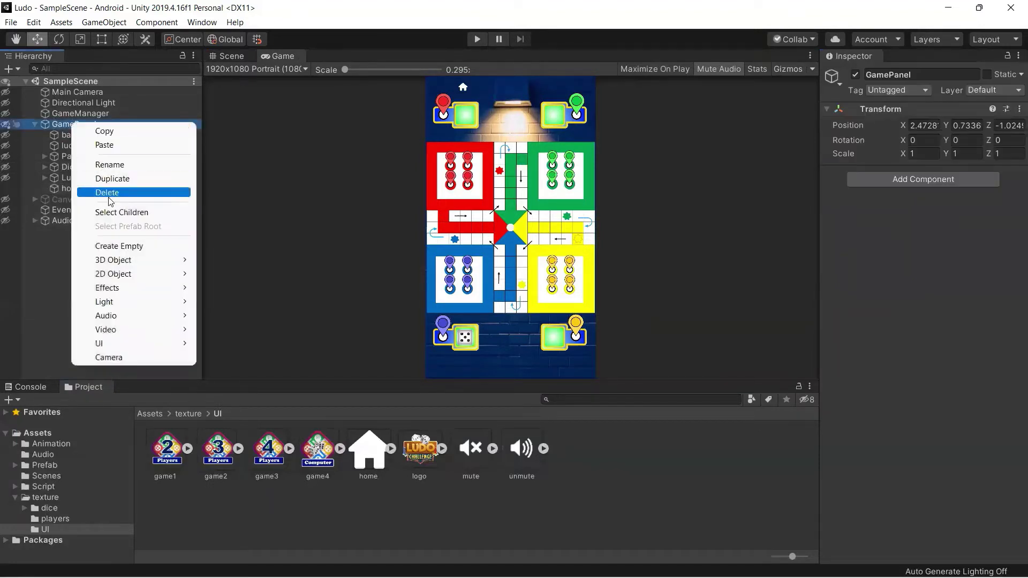
click(116, 246)
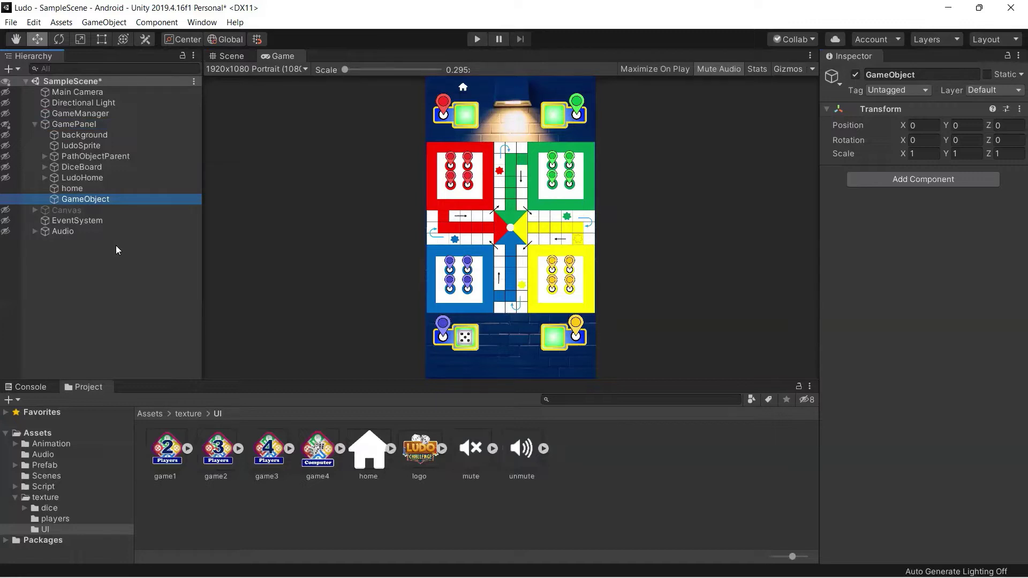
right_click(60, 199)
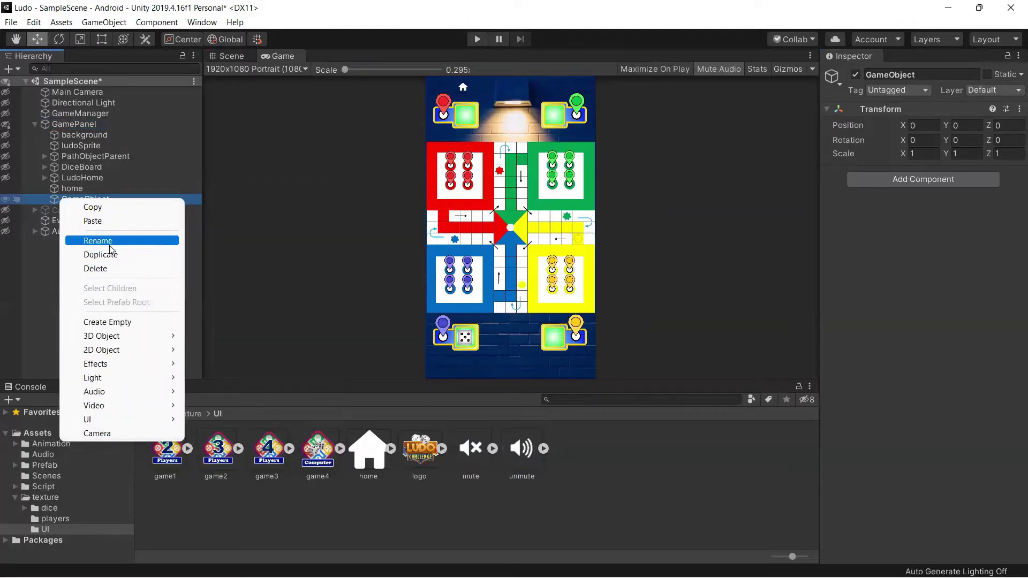
click(110, 248)
text(Soun)
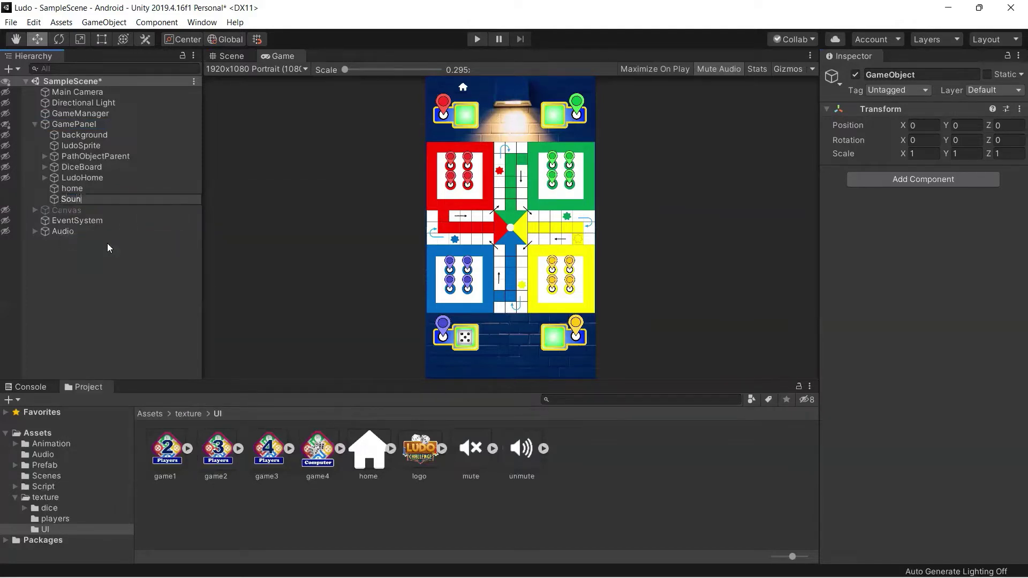
text(d)
key(Return)
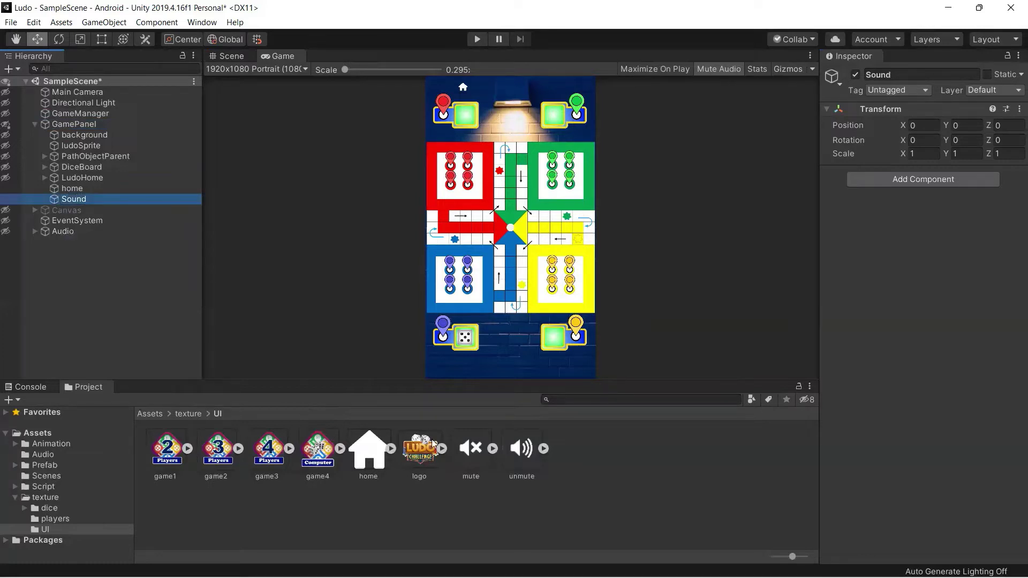
Step: Drag mute into Sound, then delete the accidental mute prefab and broken mute object
drag(470, 449, 79, 201)
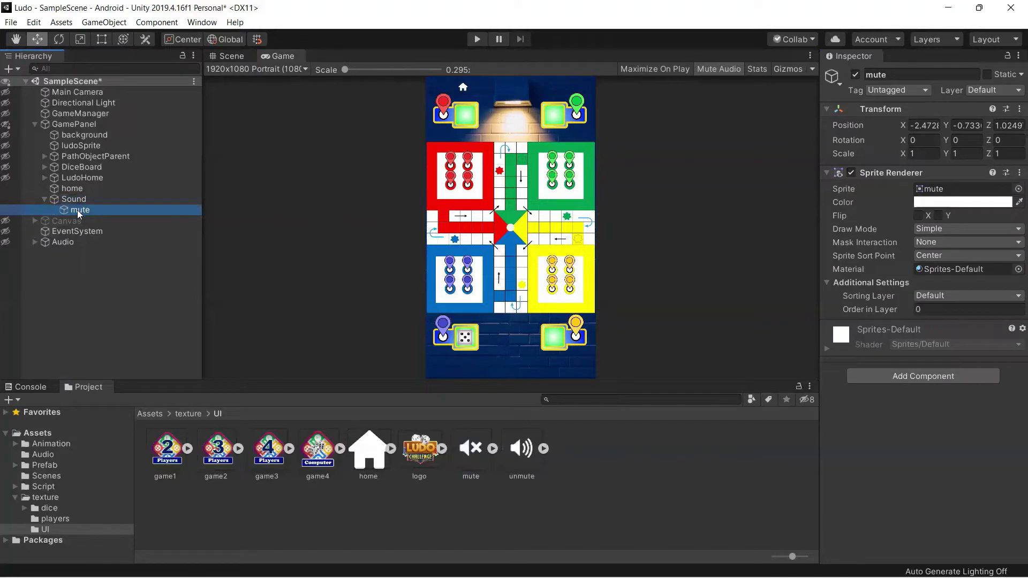
drag(77, 210, 586, 485)
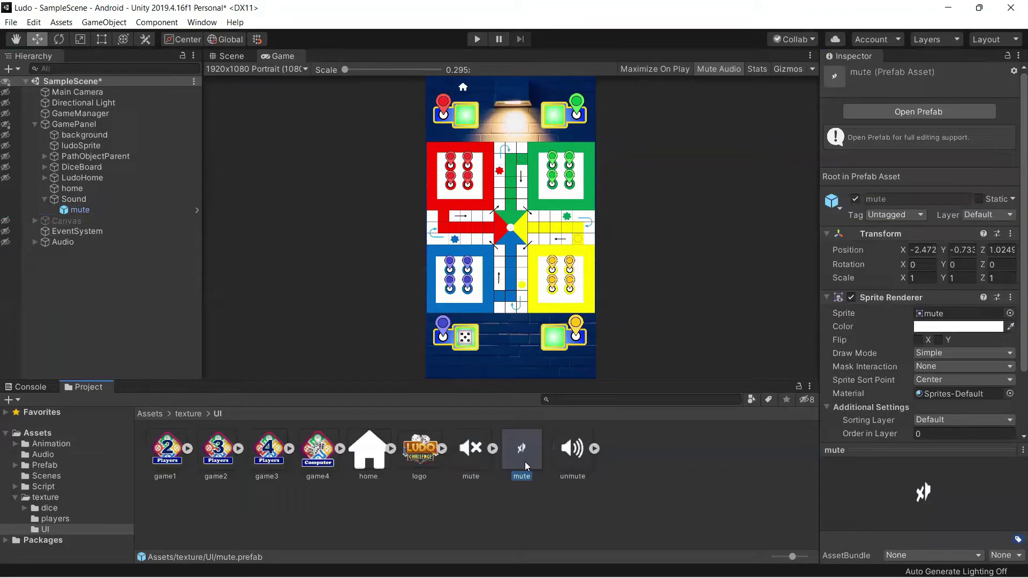
key(Delete)
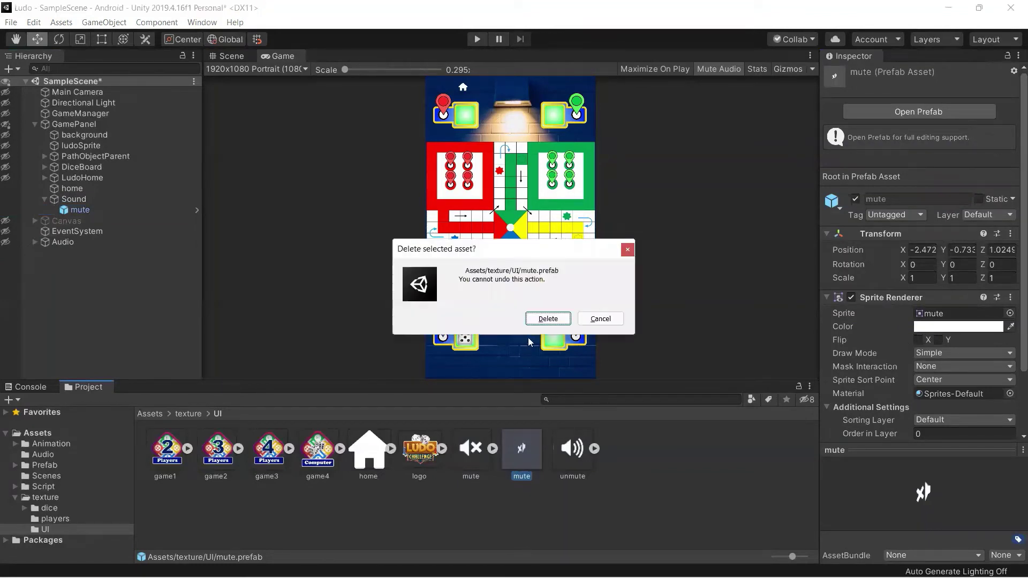
click(549, 320)
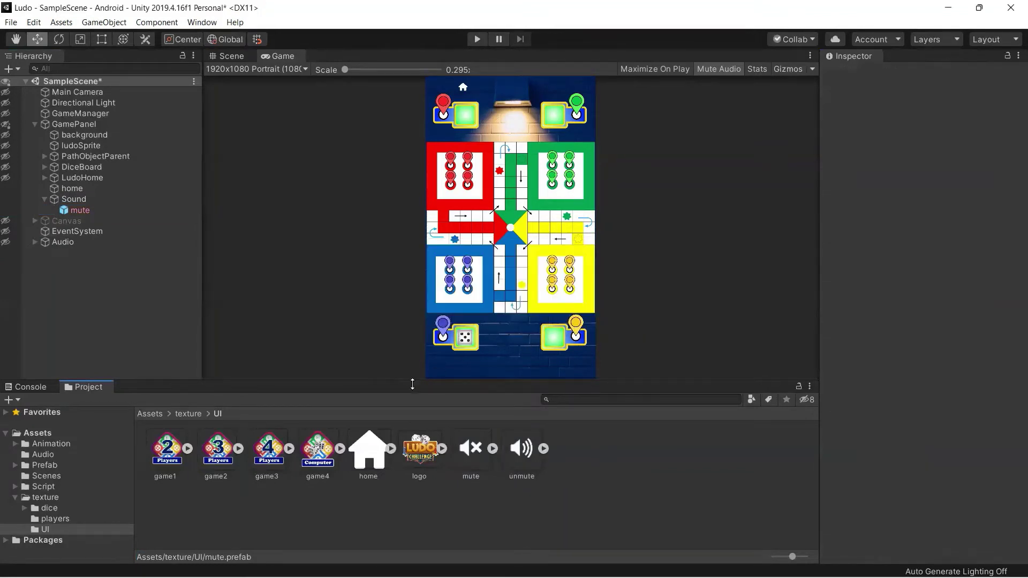
click(80, 210)
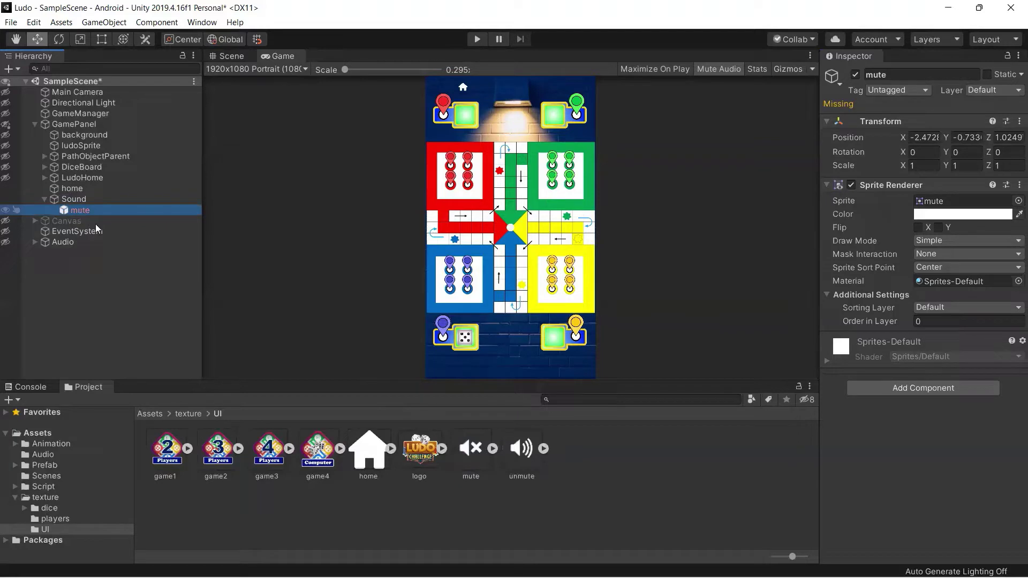
key(Delete)
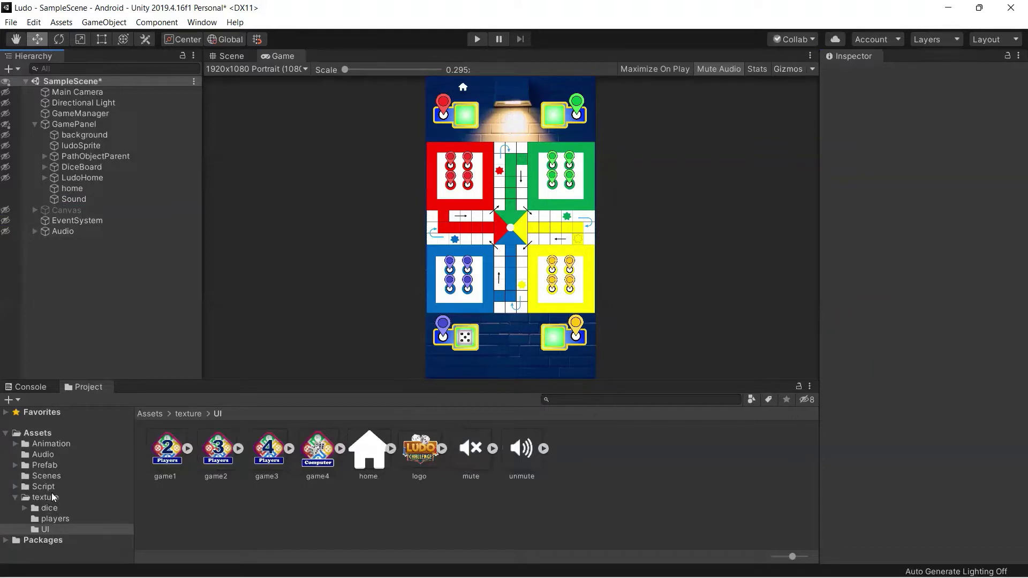
Step: Place the mute and unmute sprites from texture/UI as children of Sound
click(47, 528)
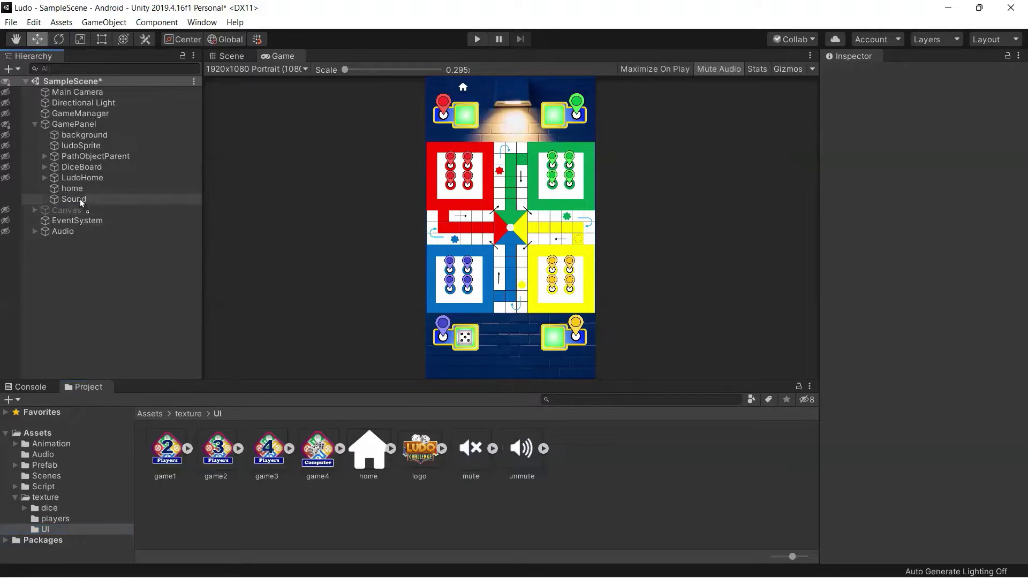
drag(470, 452, 78, 201)
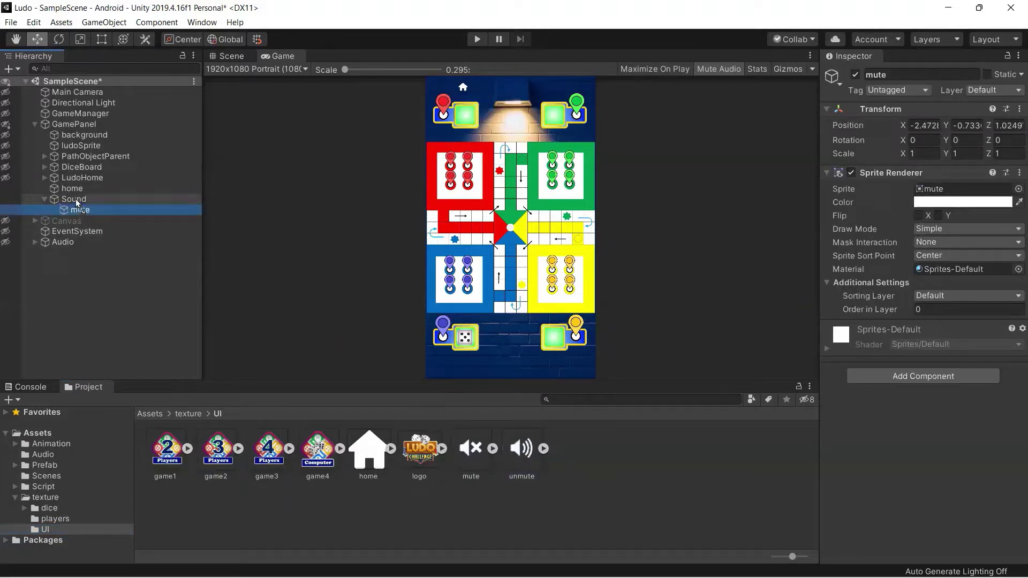
drag(172, 289, 77, 200)
click(285, 271)
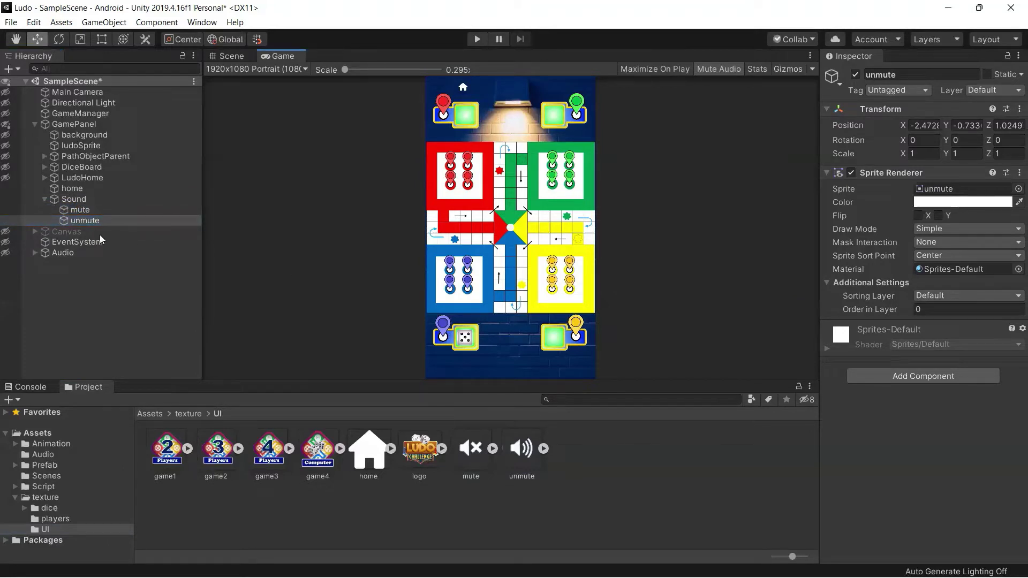
Step: Add a Box Collider 2D component to the home object from the Inspector
click(45, 199)
click(64, 189)
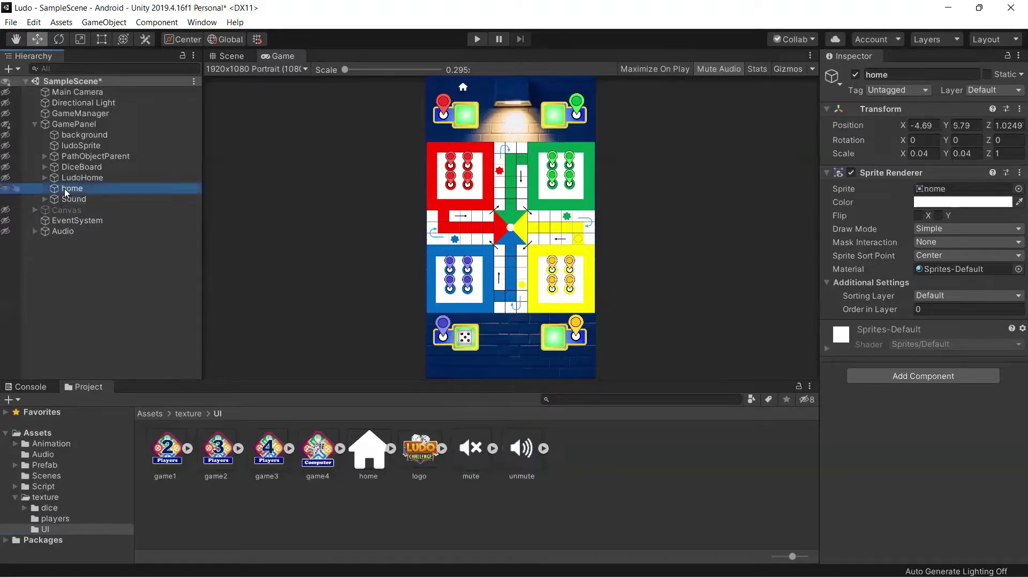
click(888, 377)
text(aud)
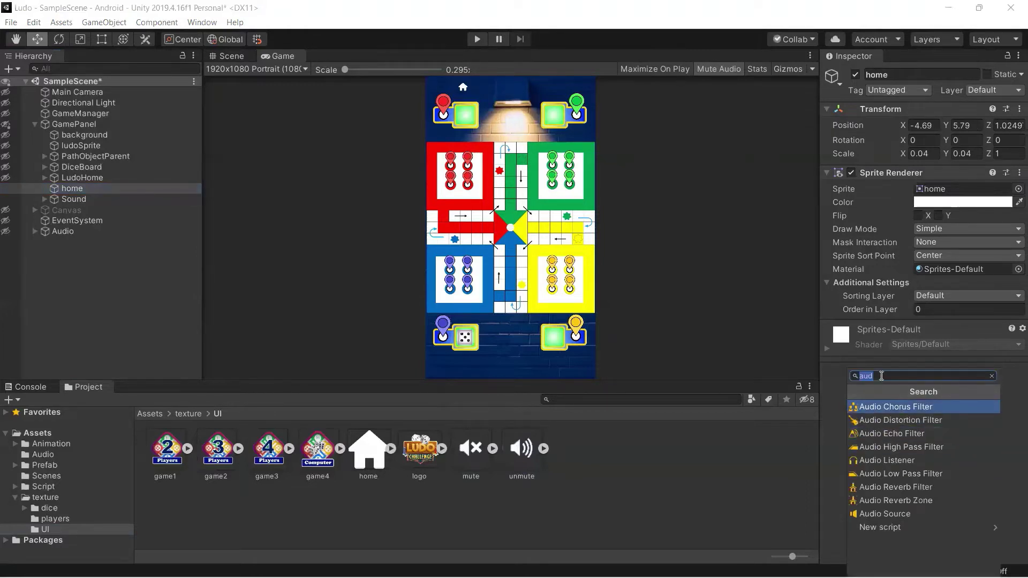
text(box)
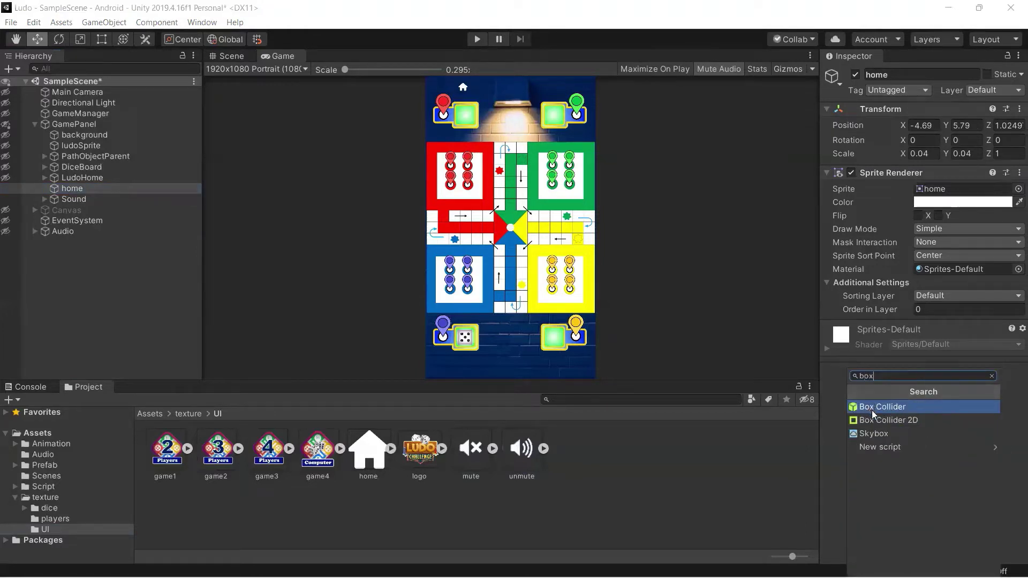
click(880, 419)
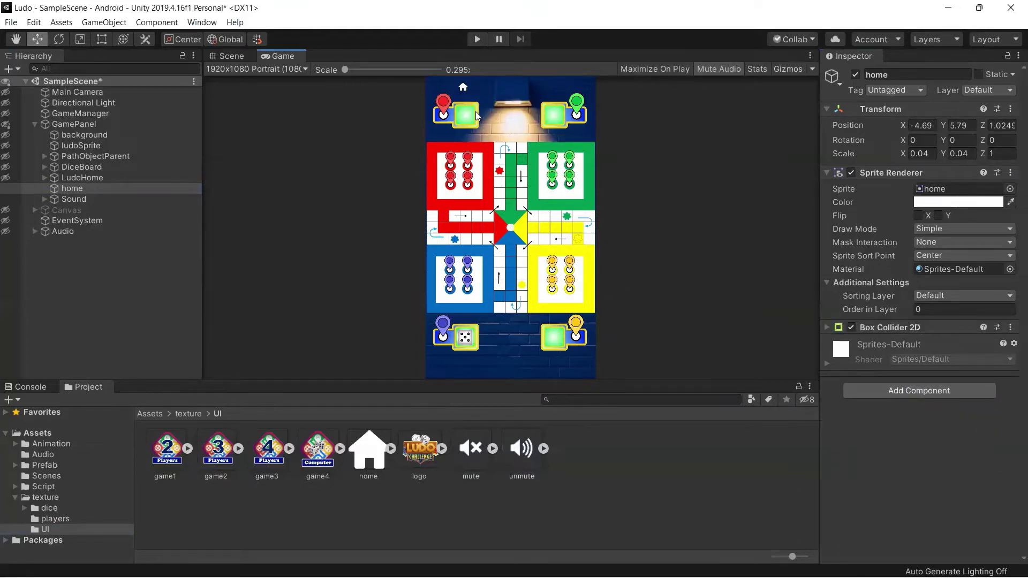
Step: Set the home object's Box Collider 2D size to 10.06 wide by 9.39 high
scroll(476, 111, up, 1)
scroll(476, 111, up, 3)
scroll(475, 111, up, 2)
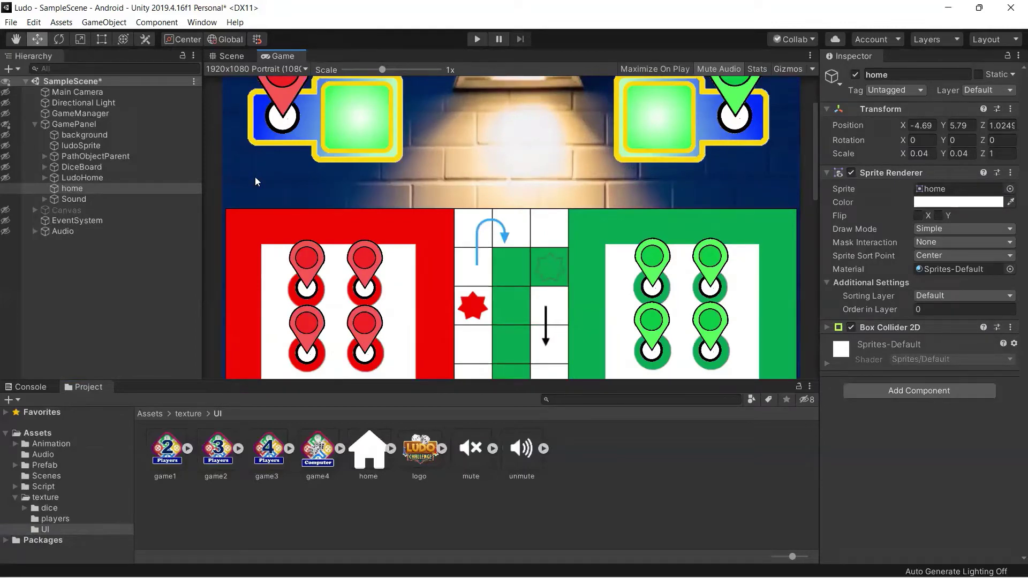
scroll(255, 178, down, 1)
scroll(256, 178, down, 1)
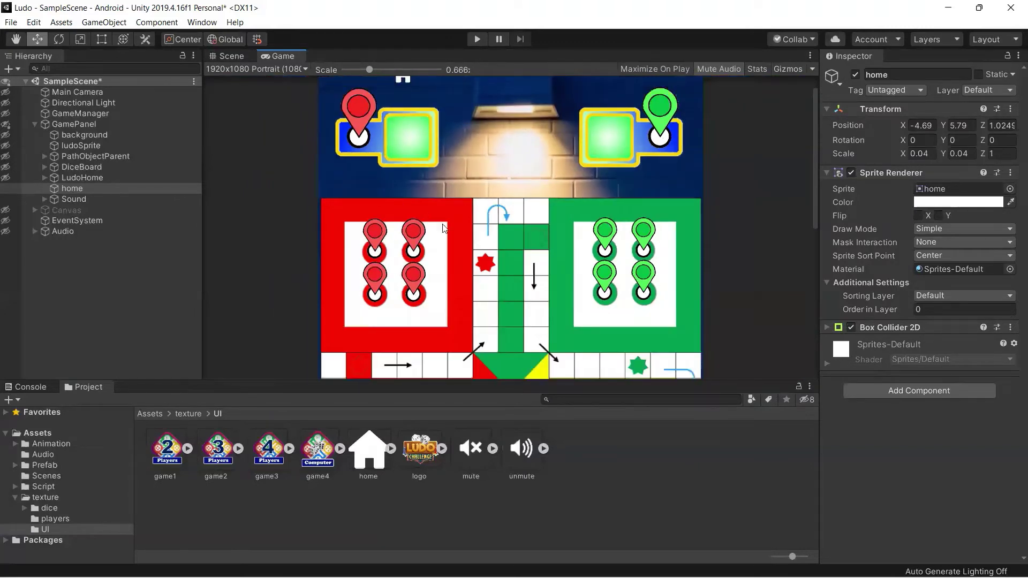
scroll(509, 225, down, 2)
scroll(509, 225, up, 2)
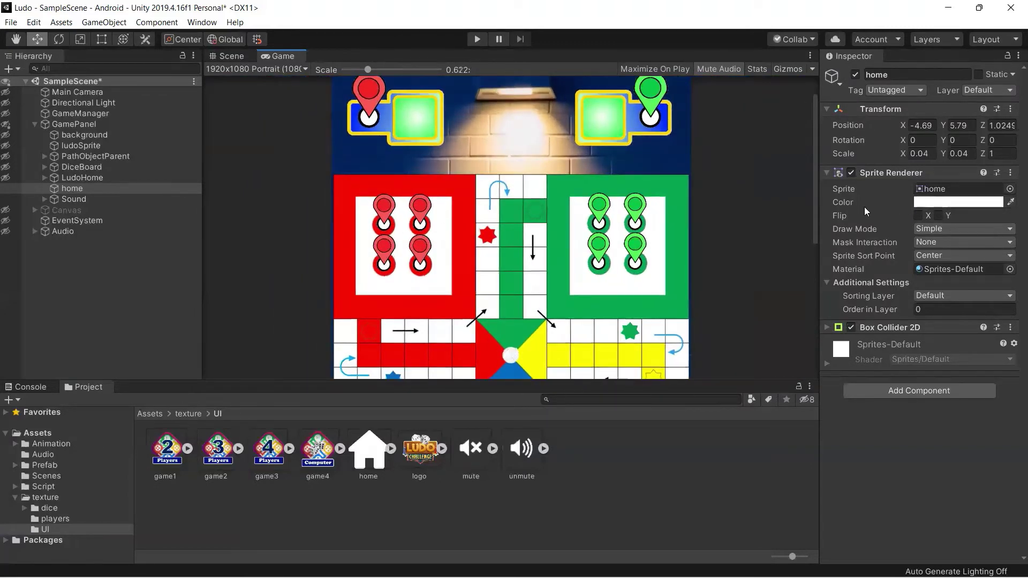
drag(813, 205, 812, 101)
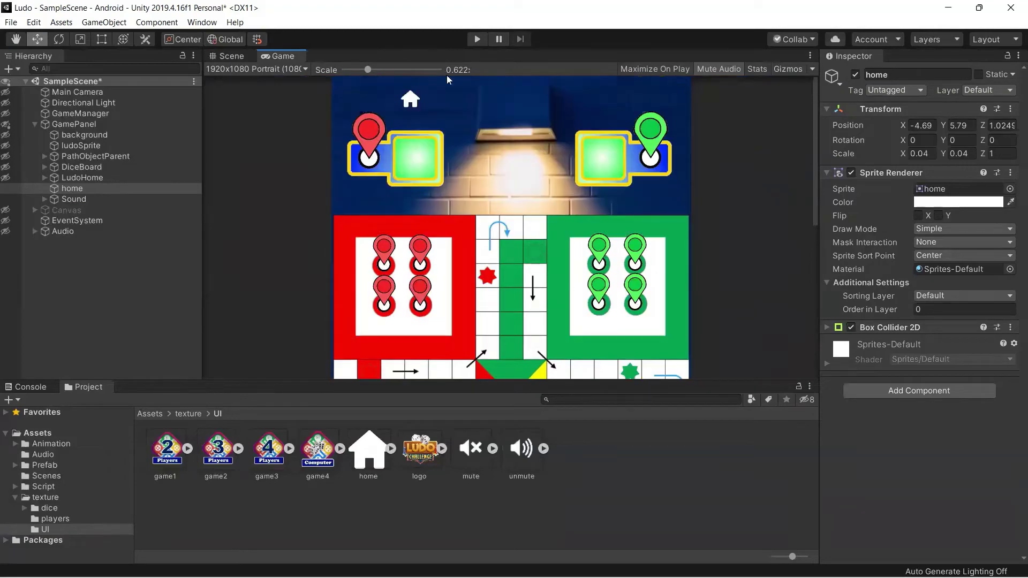
scroll(411, 80, up, 1)
scroll(411, 80, up, 1)
scroll(412, 80, up, 1)
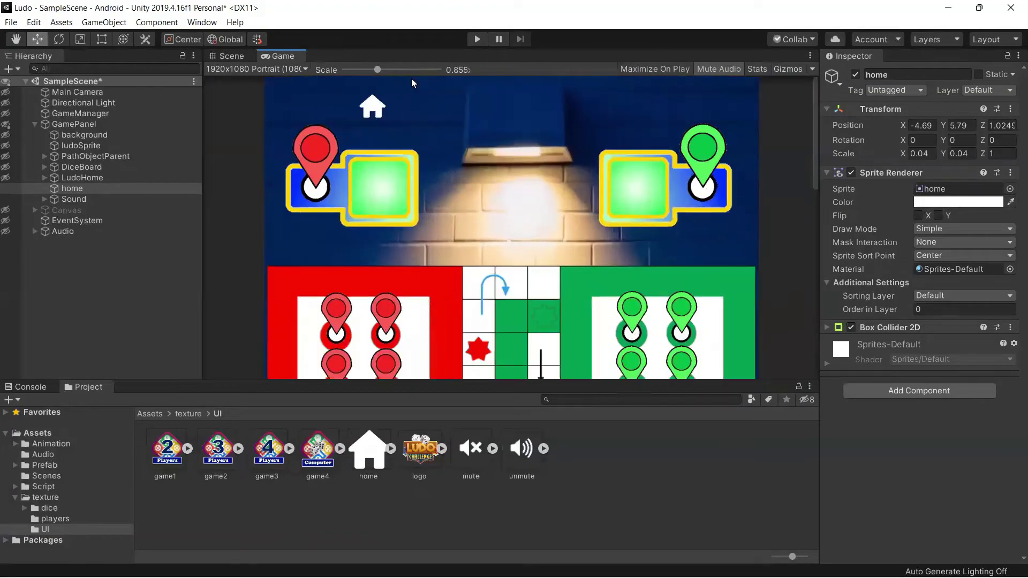
scroll(411, 81, up, 1)
scroll(411, 82, up, 1)
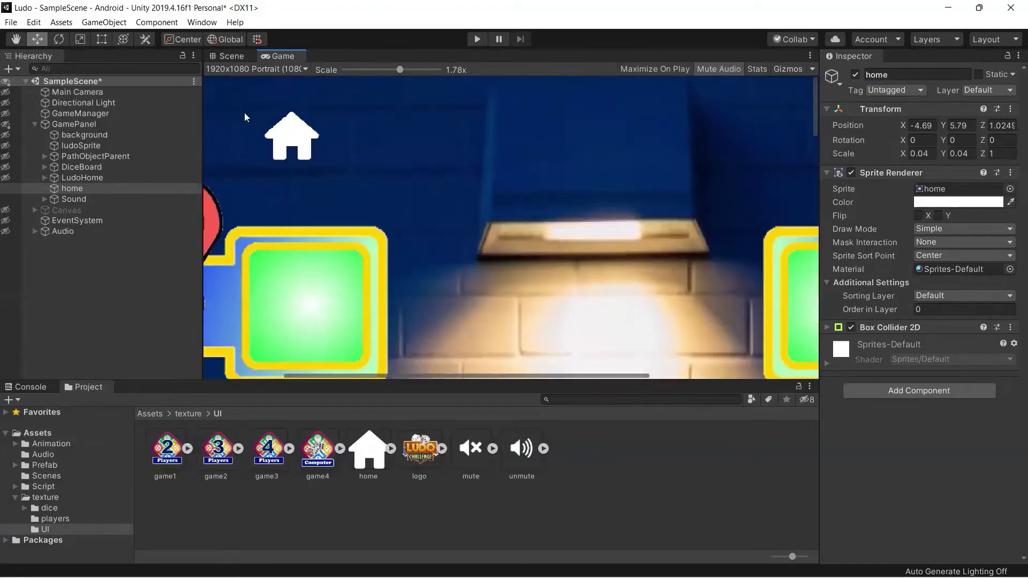
scroll(245, 114, up, 1)
scroll(337, 200, up, 1)
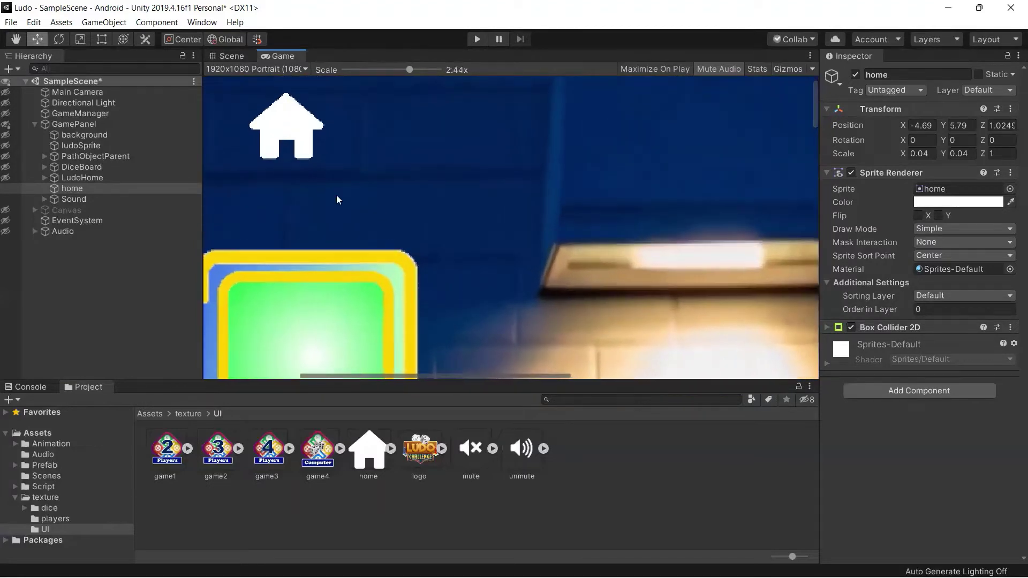
click(86, 177)
click(70, 188)
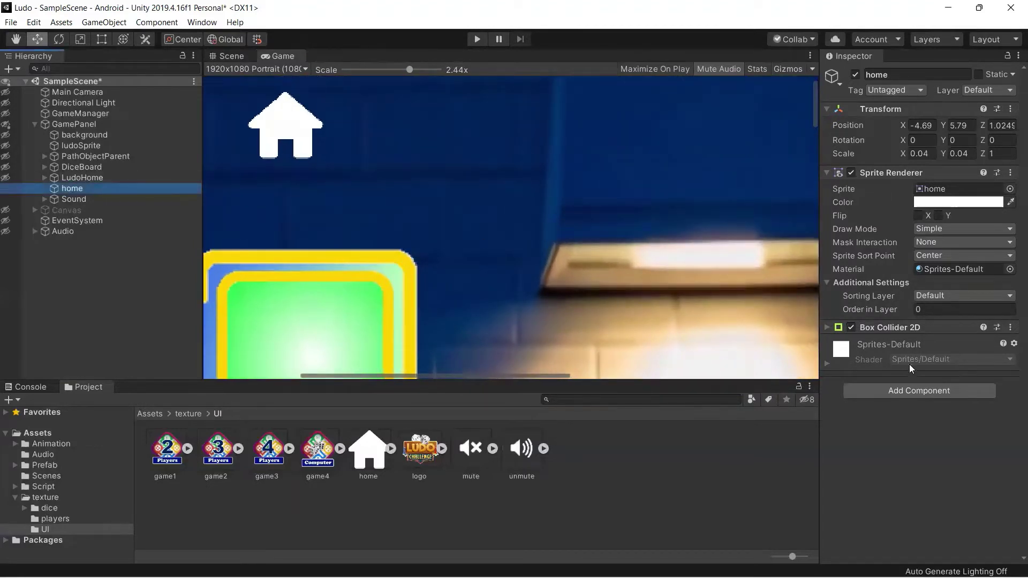
click(828, 327)
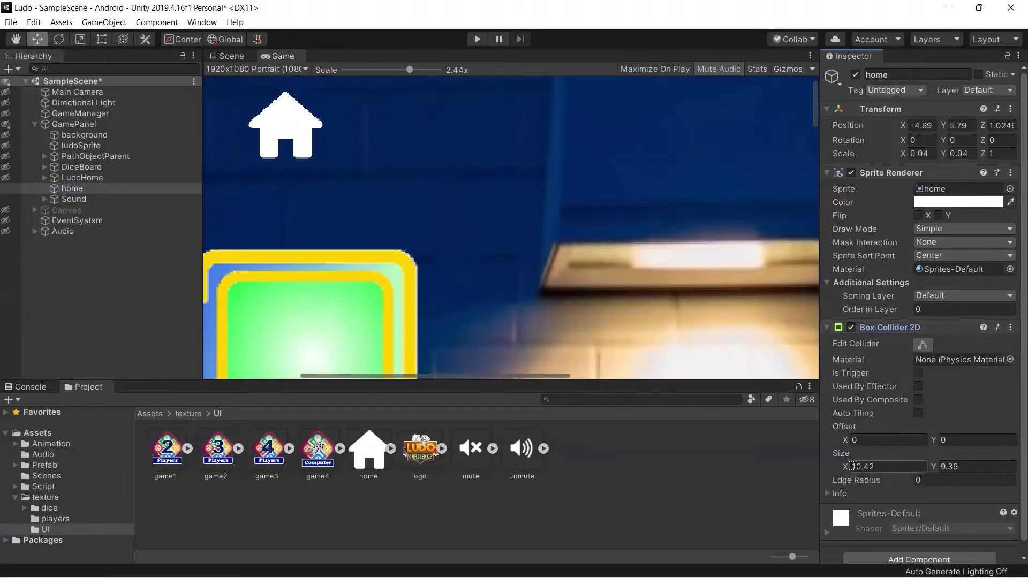
mouse_move(852, 466)
mouse_down()
mouse_move(922, 464)
mouse_move(893, 434)
mouse_up()
Step: In the Scene view, select Sound and expand it to show its mute and unmute children
click(234, 55)
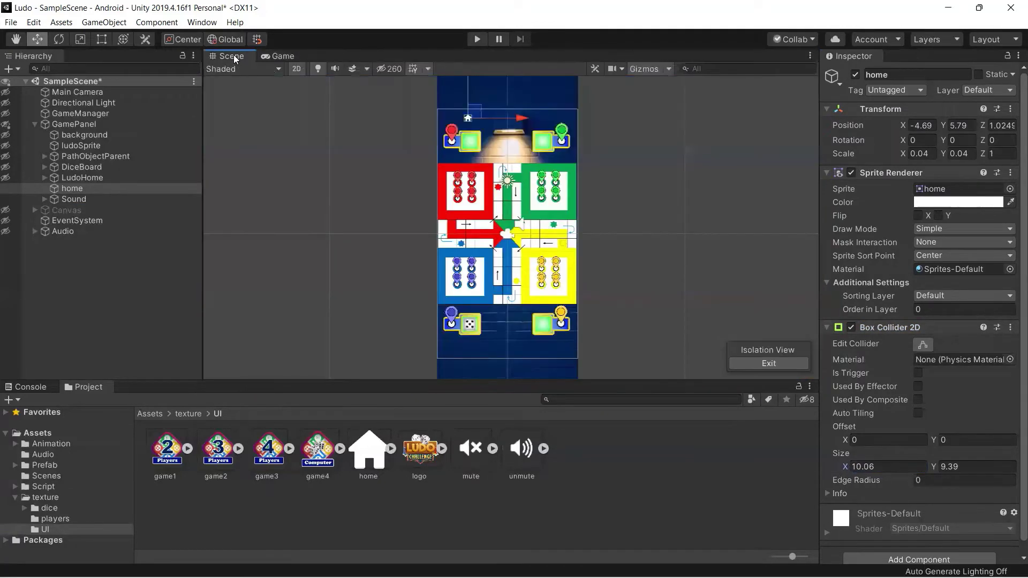
scroll(466, 113, up, 3)
scroll(466, 113, up, 3)
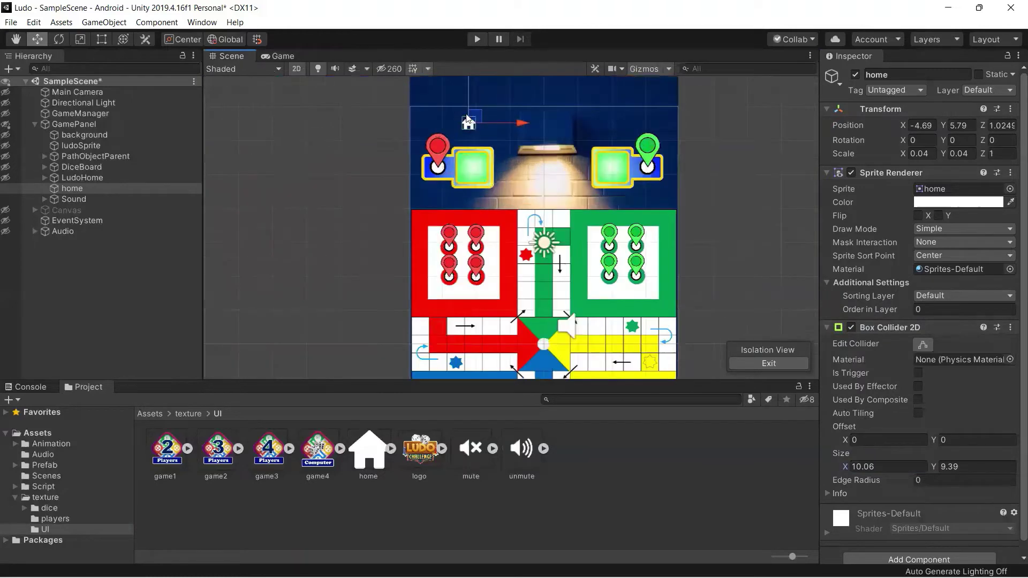
scroll(465, 114, up, 4)
scroll(466, 114, up, 3)
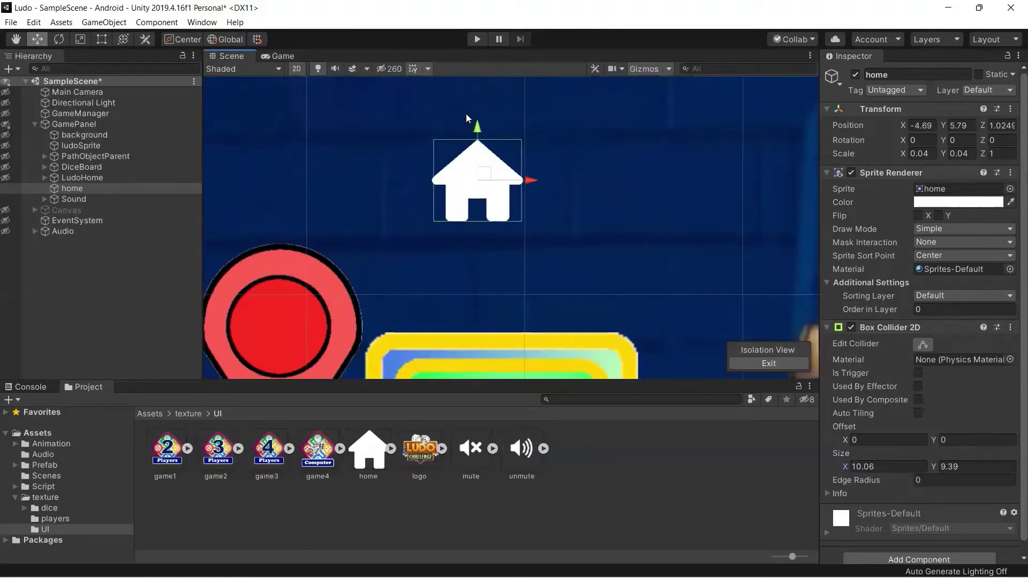
scroll(466, 113, down, 3)
scroll(465, 114, down, 2)
scroll(466, 114, down, 2)
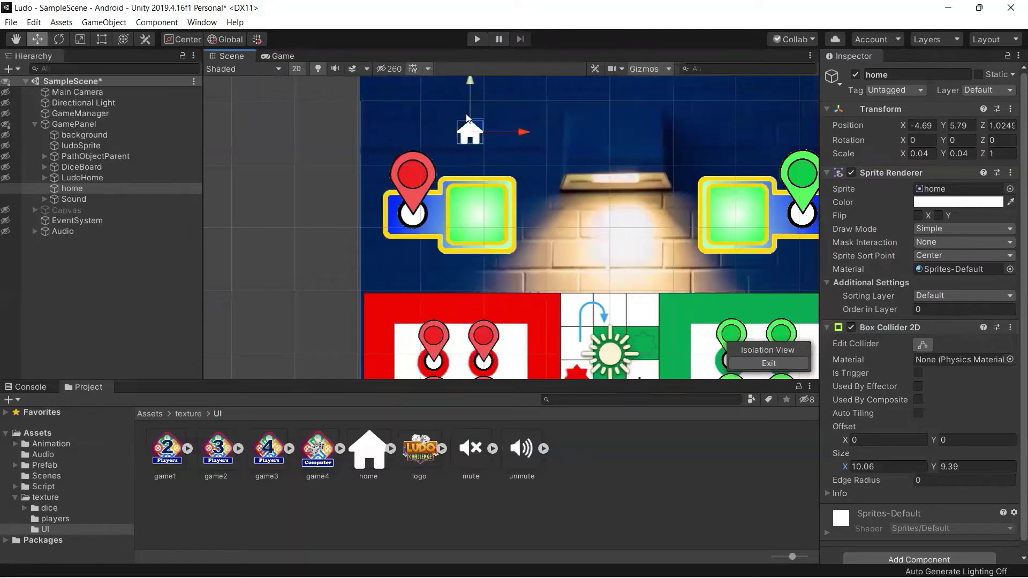
scroll(466, 117, down, 1)
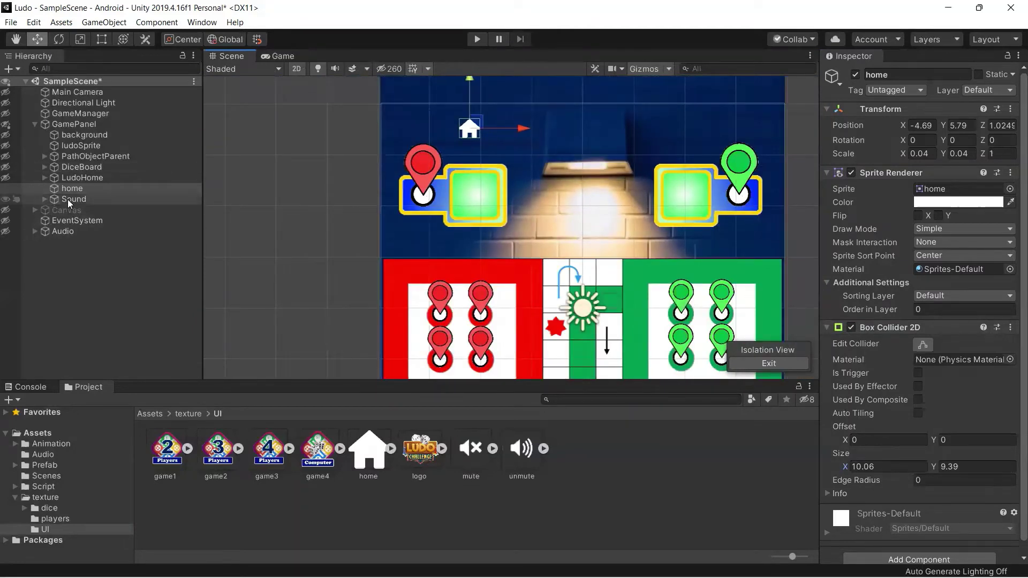
click(68, 199)
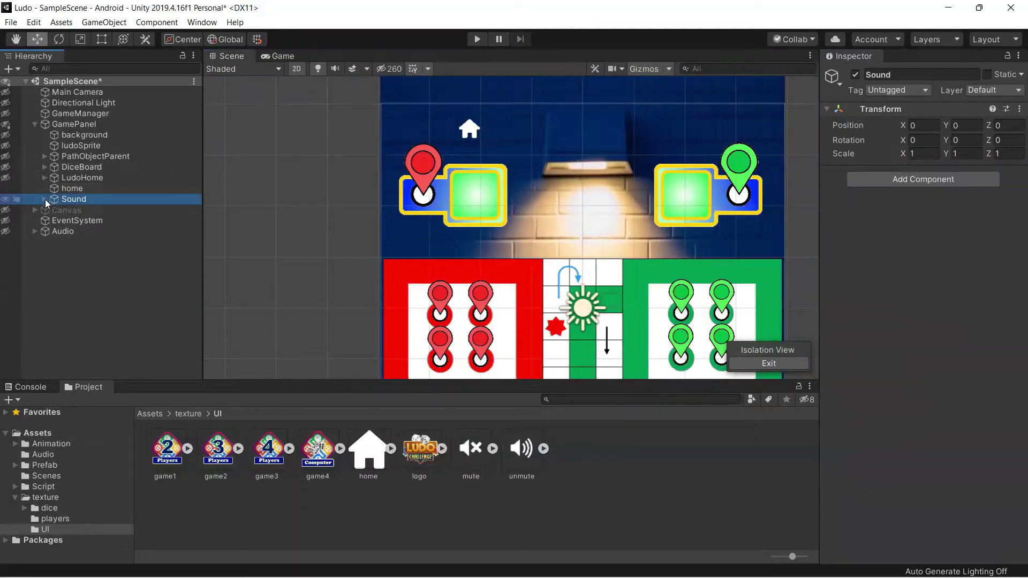
click(45, 199)
click(83, 210)
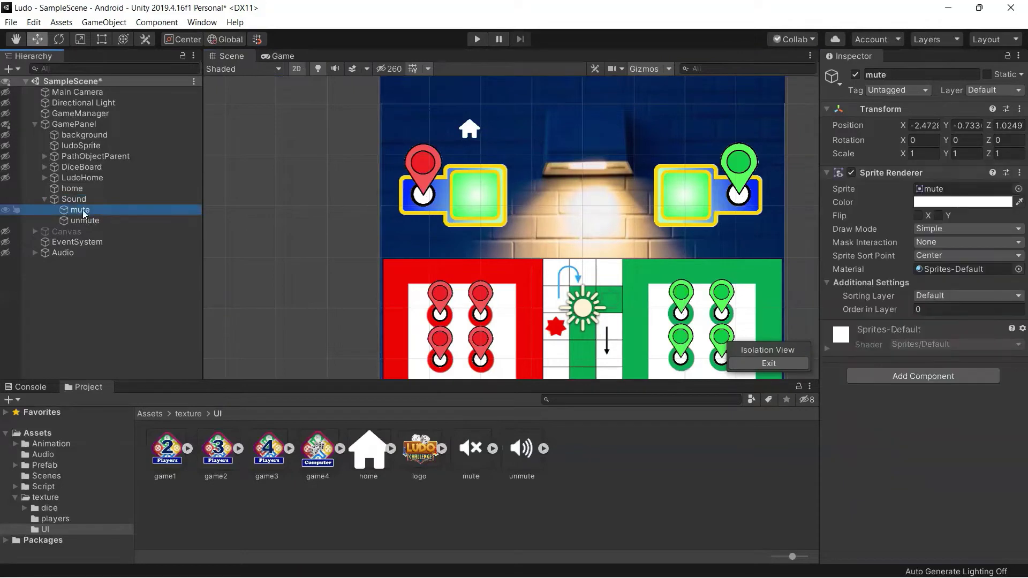
Step: Reset Sound's Transform to position 0, 0, 0, rotation 0 and scale 1
right_click(67, 199)
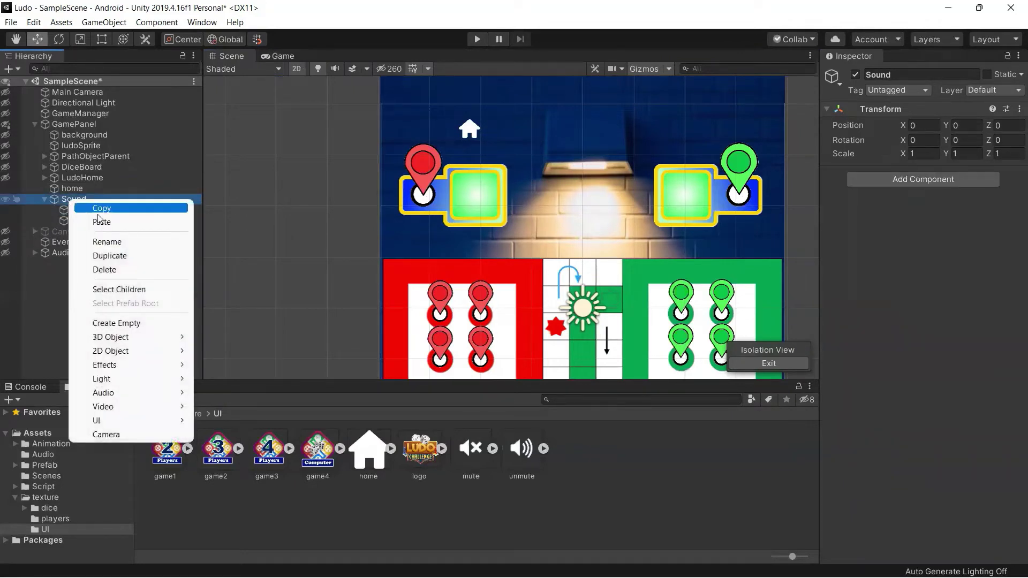
mouse_move(131, 407)
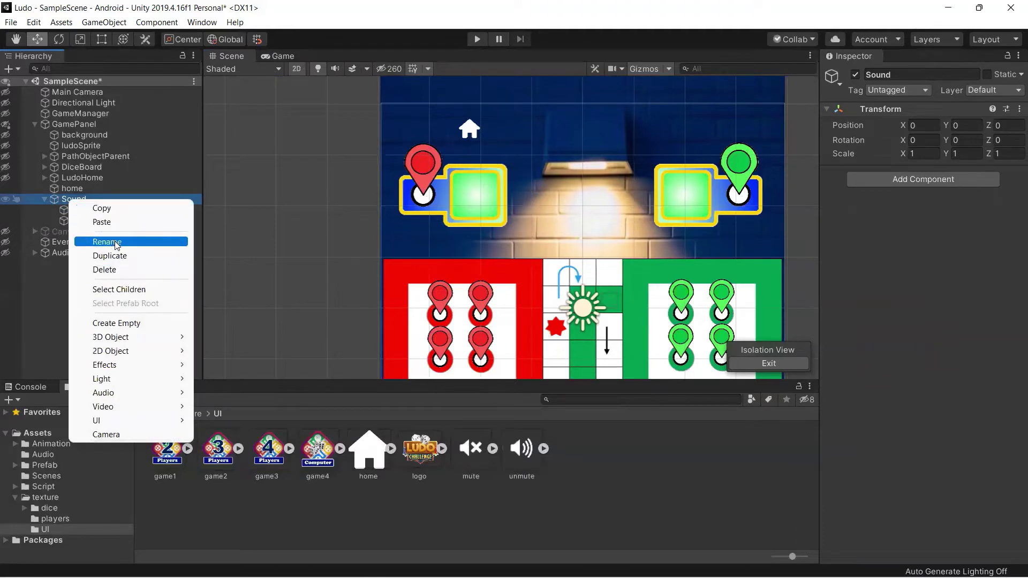
right_click(870, 113)
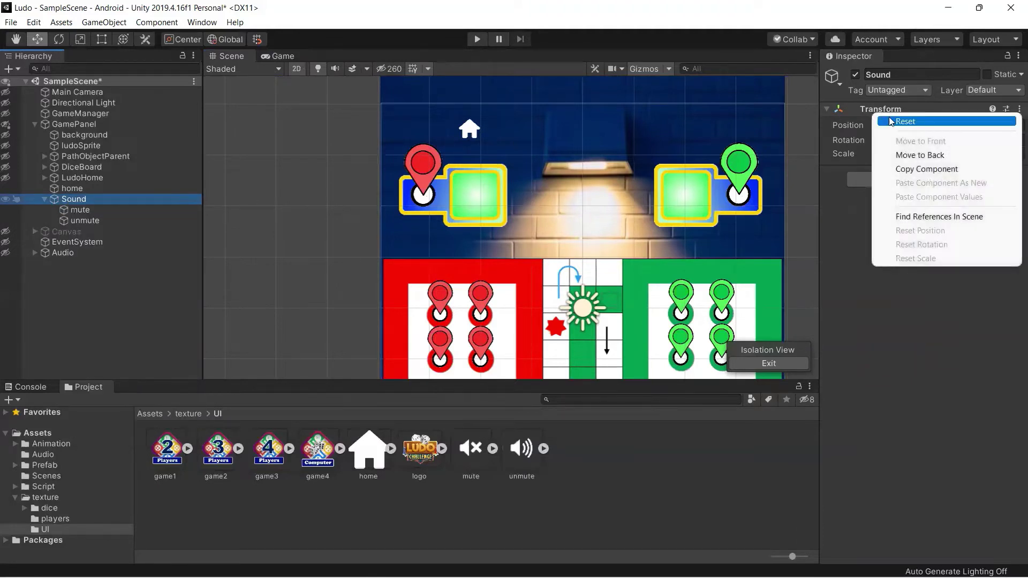
click(891, 121)
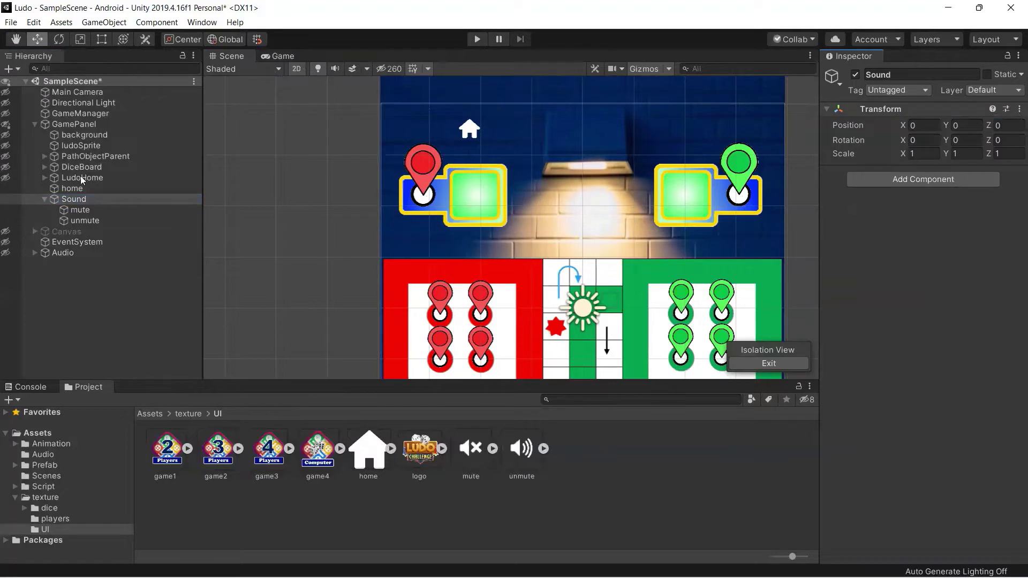
Step: Frame the Sound object in the Scene view, undoing a trial upward move
double_click(73, 199)
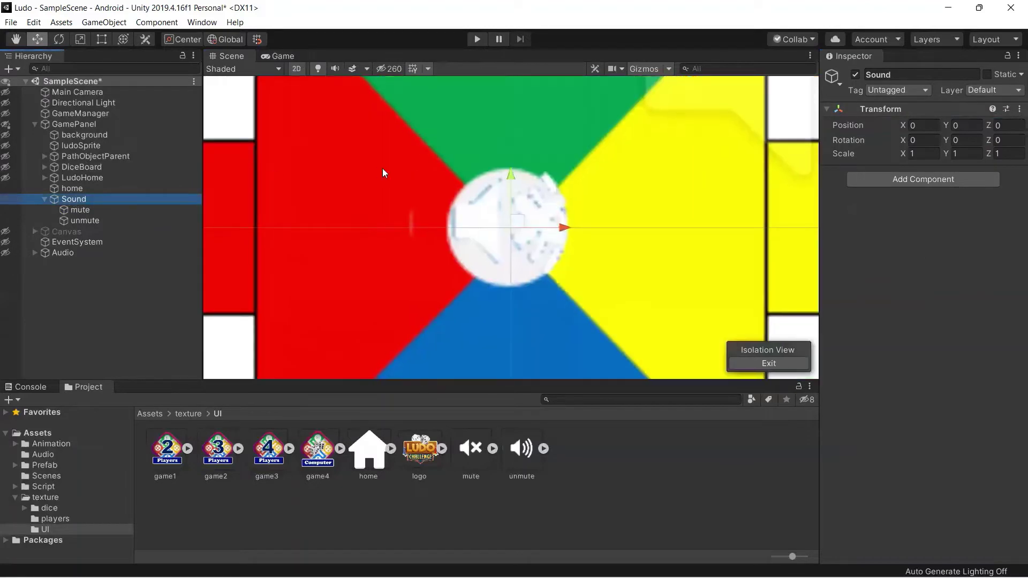
drag(512, 181, 507, 62)
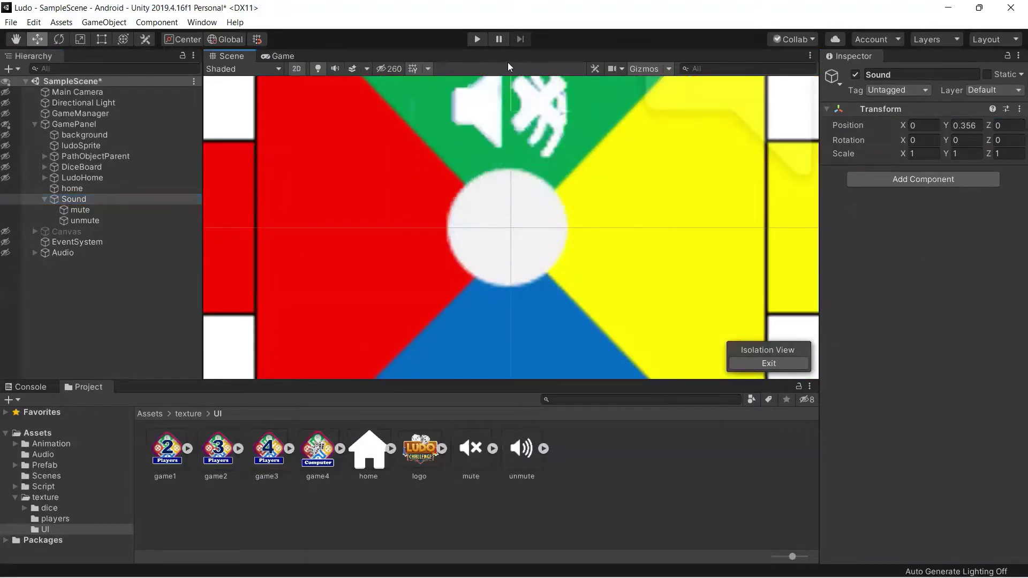
key(ctrl+z)
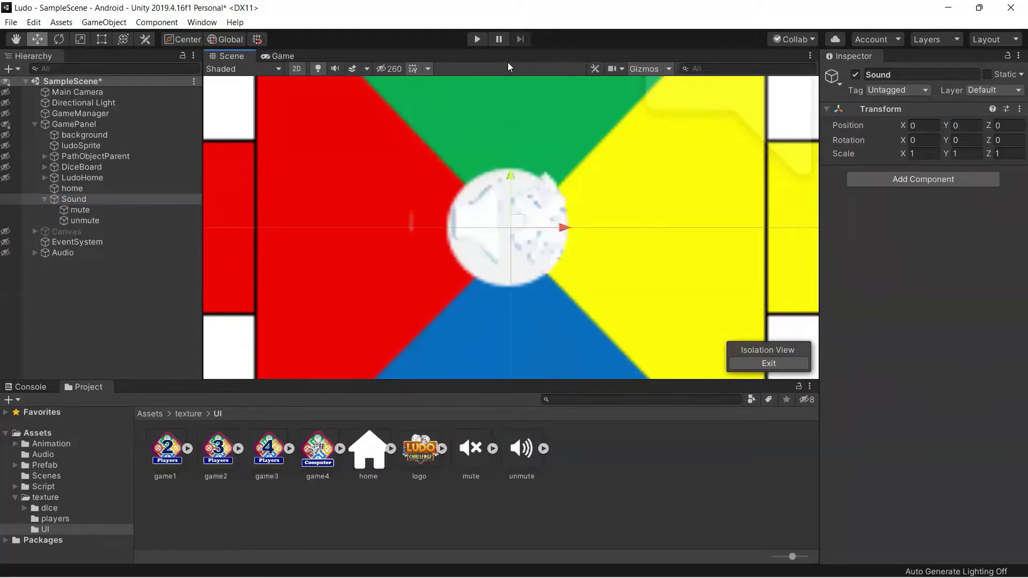
scroll(496, 257, down, 2)
scroll(496, 257, down, 3)
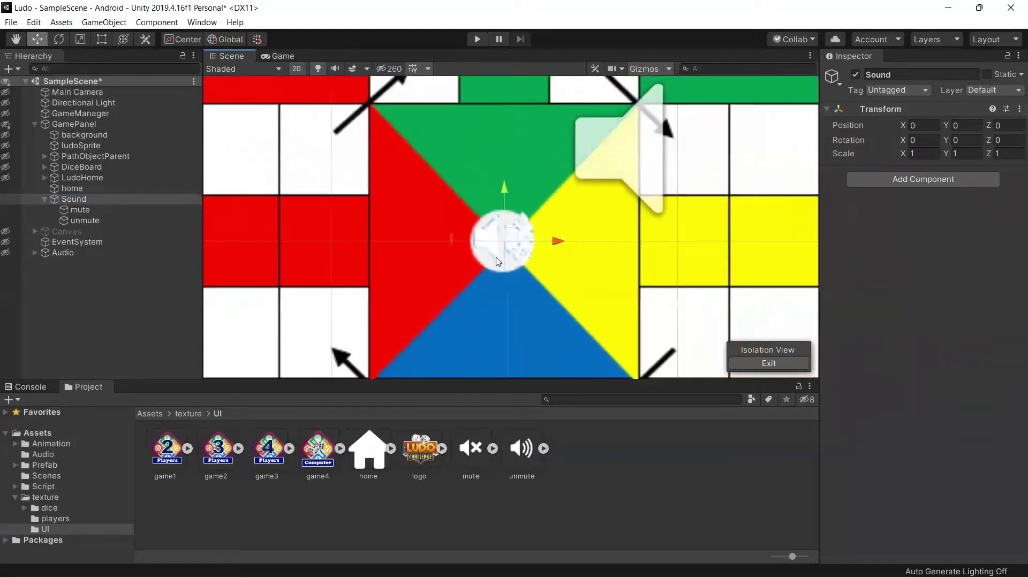
scroll(495, 257, down, 3)
scroll(495, 257, down, 3)
scroll(496, 257, down, 3)
scroll(496, 257, down, 2)
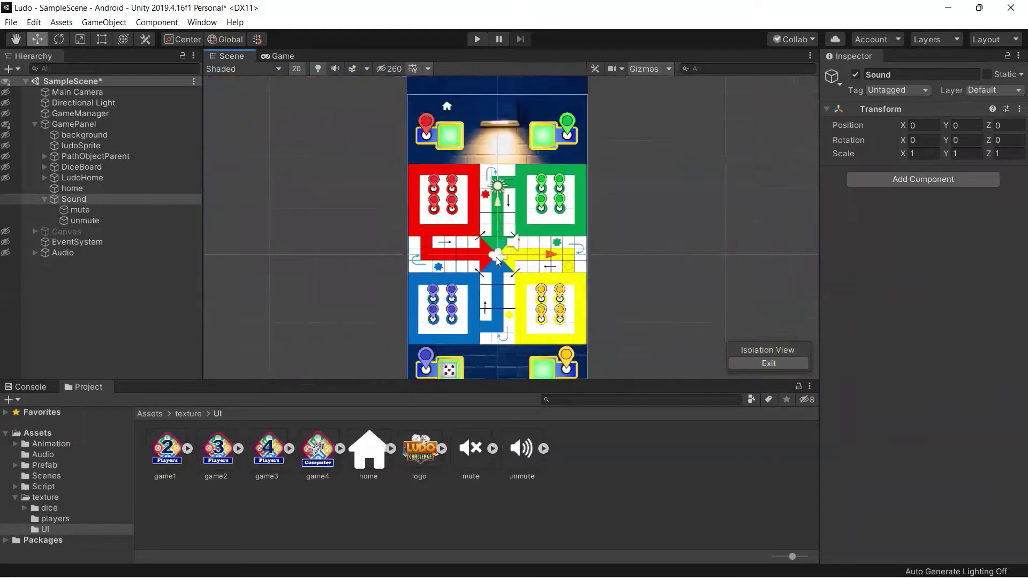
scroll(496, 257, down, 2)
Step: Drag Sound above the board and to the right, to X 2.47, Y 6.38
mouse_move(496, 257)
mouse_down()
mouse_move(503, 88)
mouse_move(504, 111)
mouse_up()
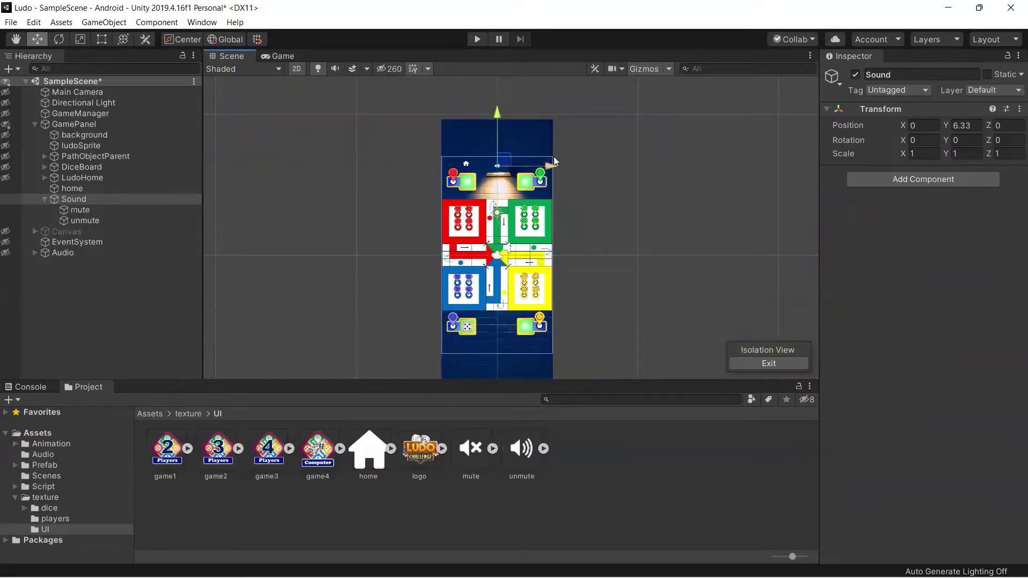
drag(549, 164, 585, 150)
drag(534, 119, 533, 118)
scroll(524, 159, up, 2)
scroll(524, 158, up, 2)
scroll(524, 158, up, 2)
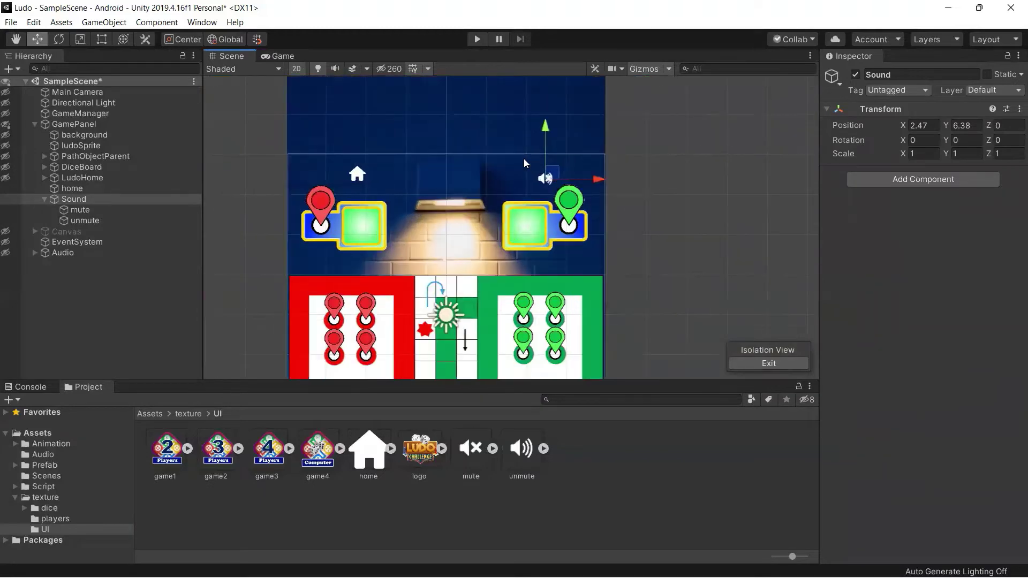
scroll(524, 158, up, 1)
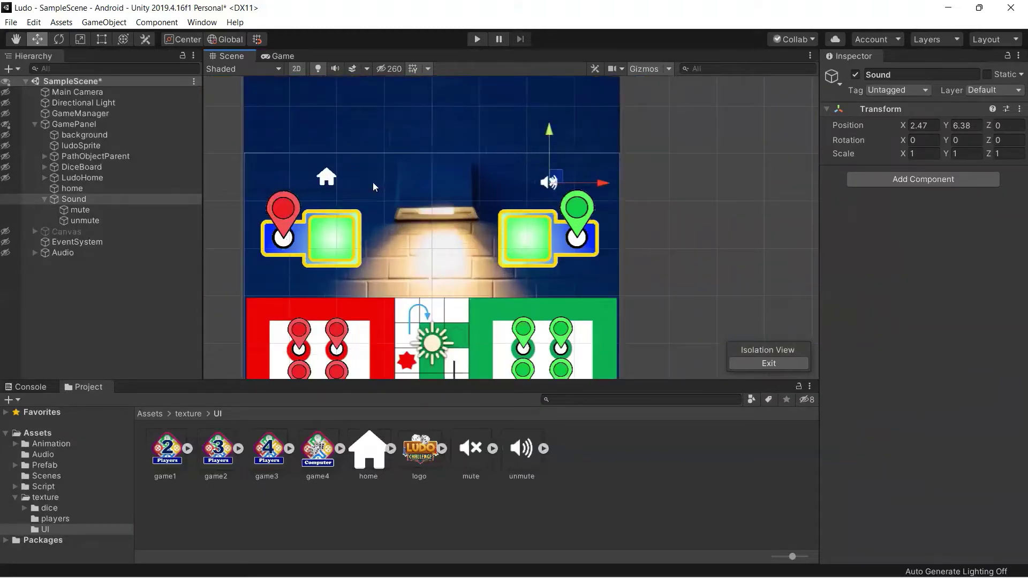
Step: Check the home icon's Y position and set Sound's Position Y to 5.79
click(327, 176)
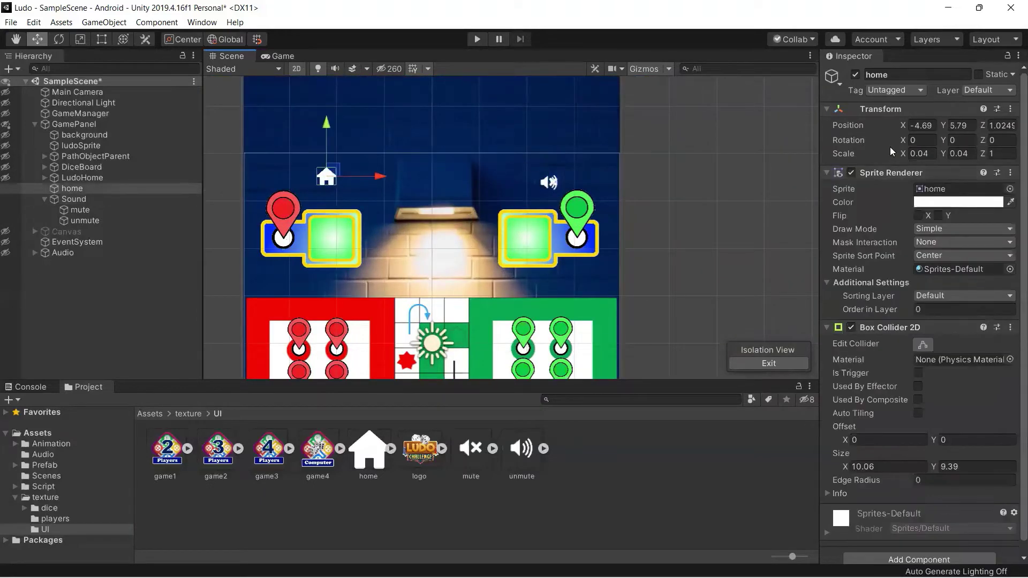
click(958, 126)
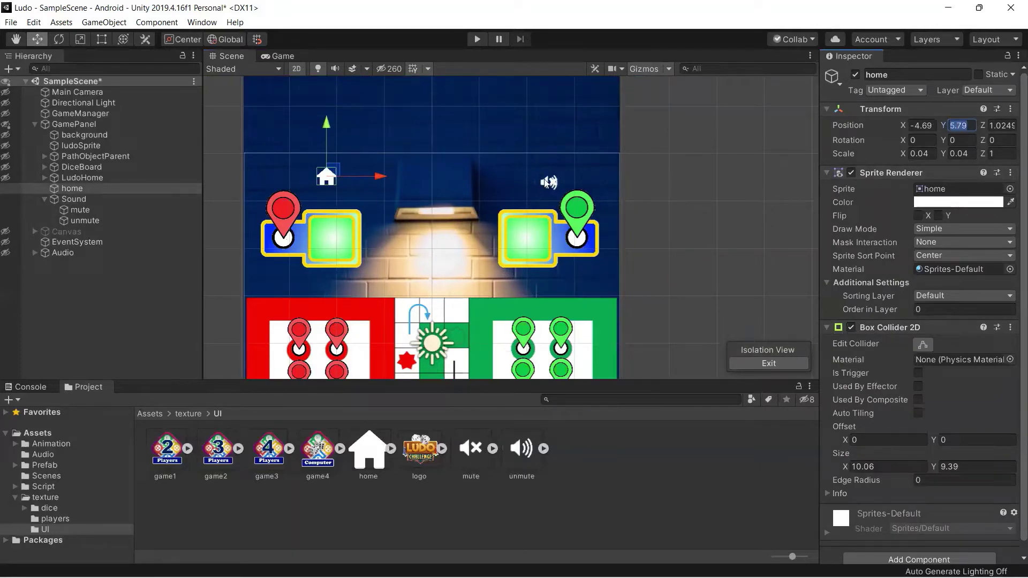
click(87, 199)
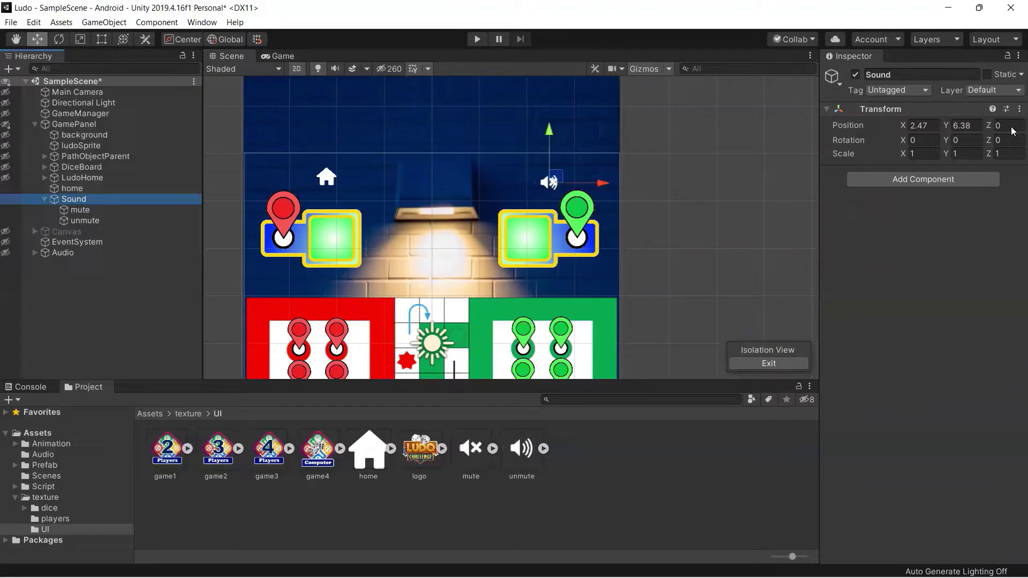
click(961, 125)
text(5.79)
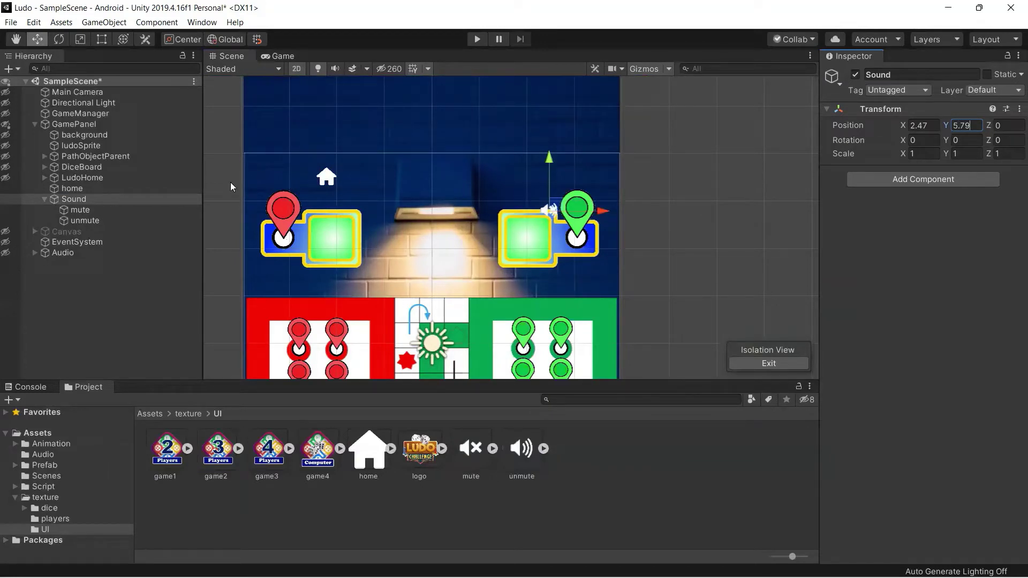
Step: Try setting the home icon's Z position to 0, then undo it
click(64, 190)
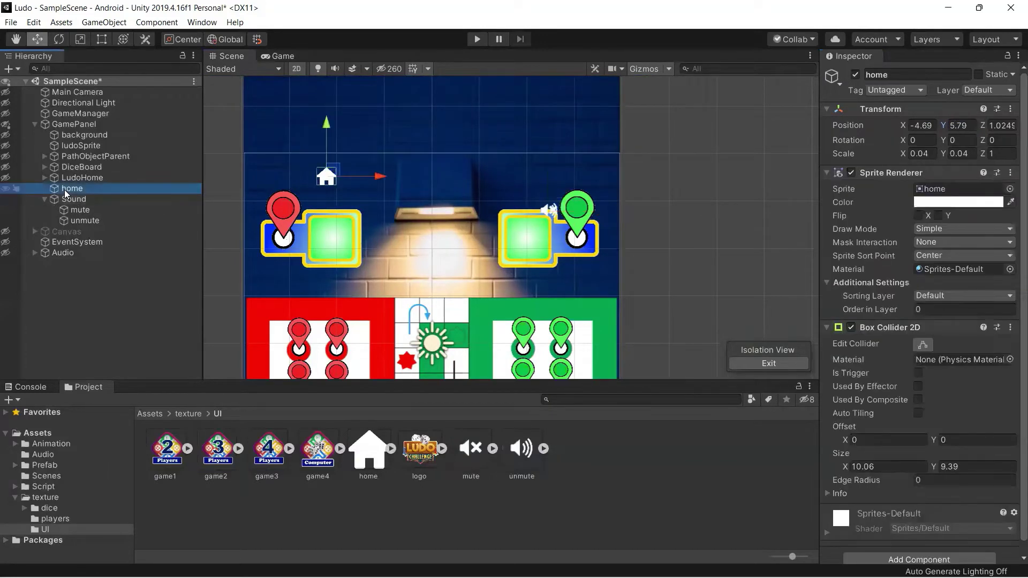
click(995, 126)
text(0)
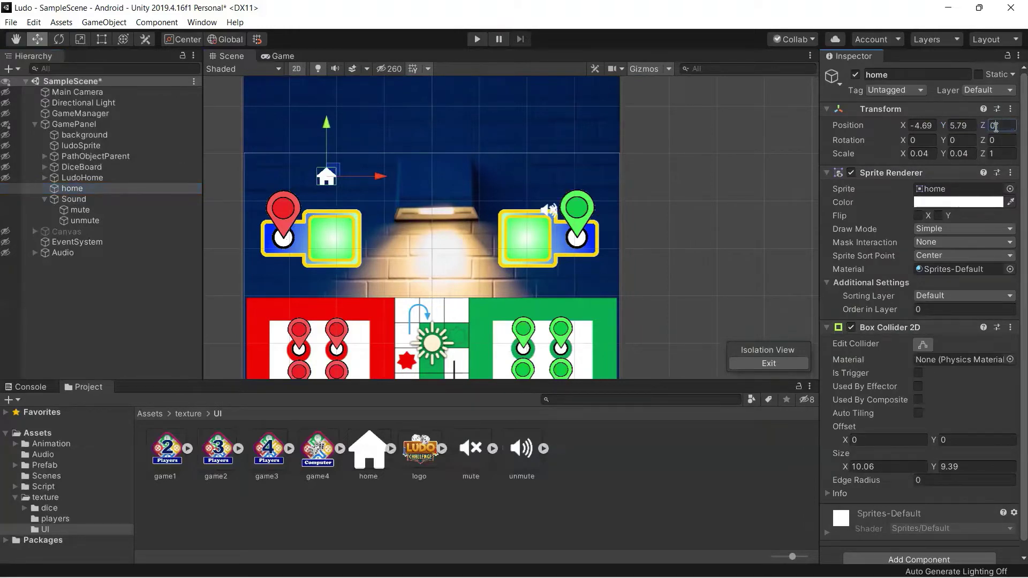
key(ctrl+z)
Step: Drag Sound upward until its Position Y reads 6.44
click(79, 200)
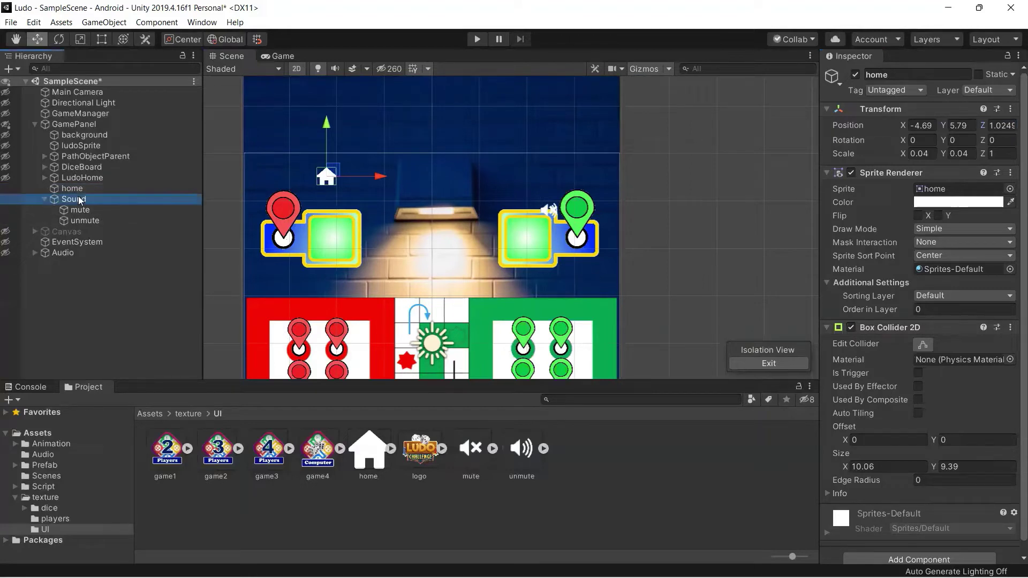
click(958, 129)
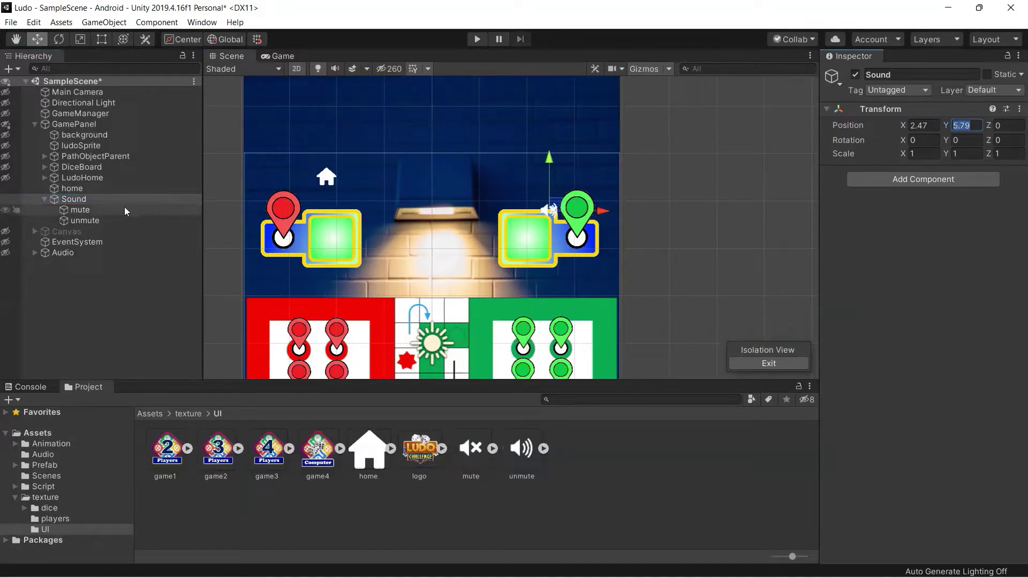
drag(547, 162, 547, 130)
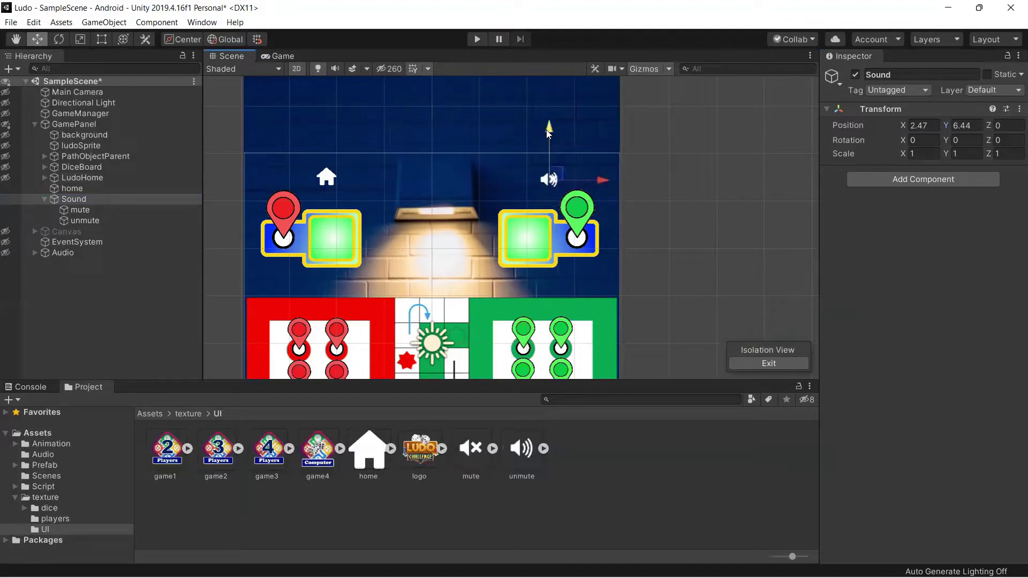
Step: Reset the Transform of both the mute and unmute icons to zero
click(77, 210)
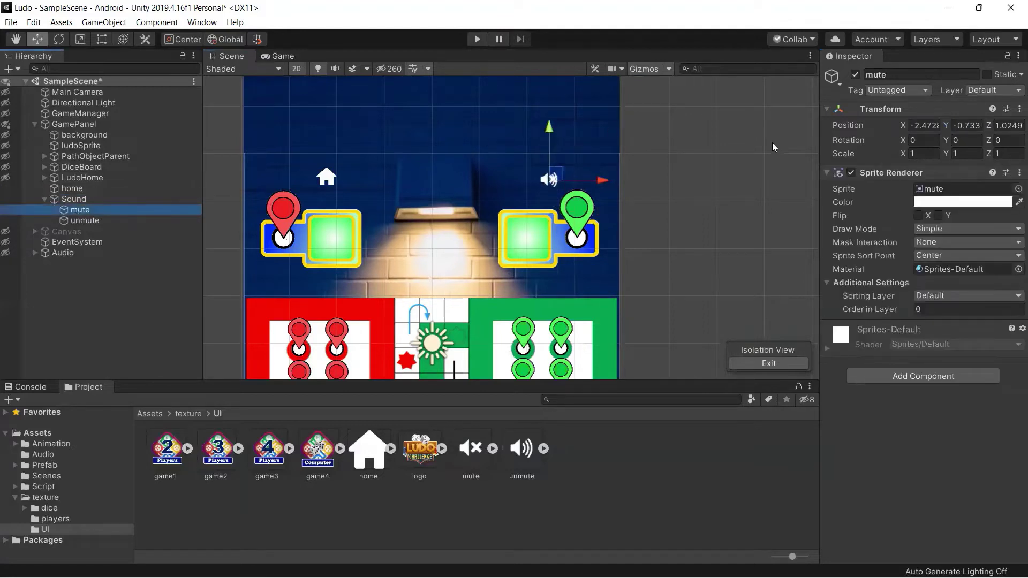
right_click(871, 111)
click(883, 118)
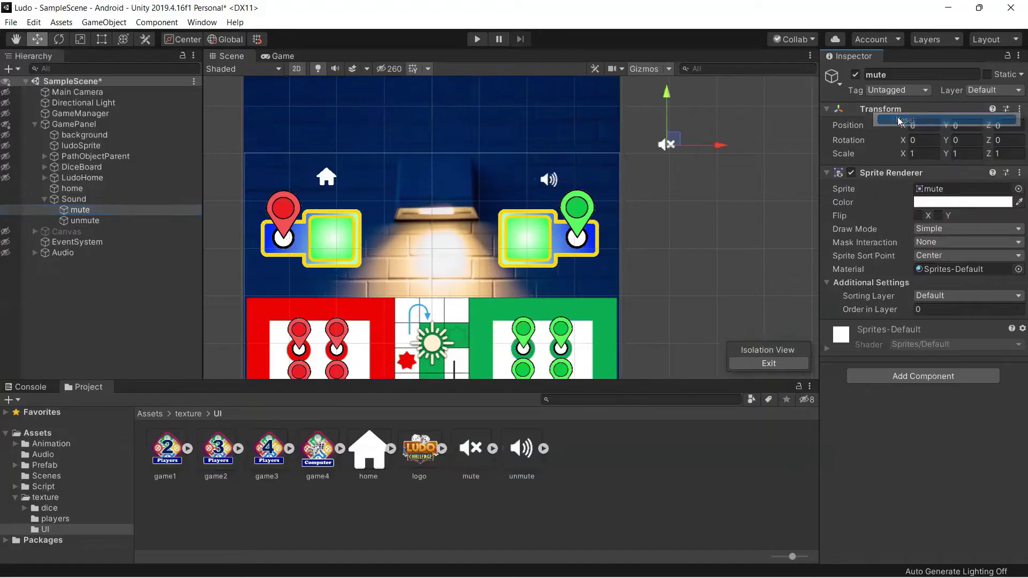
click(102, 220)
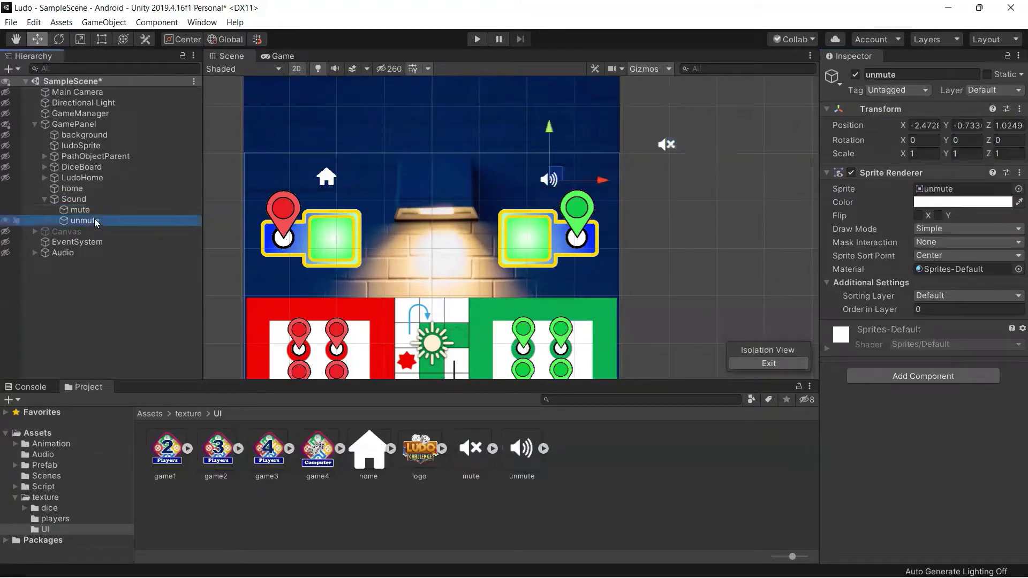
right_click(885, 109)
click(890, 115)
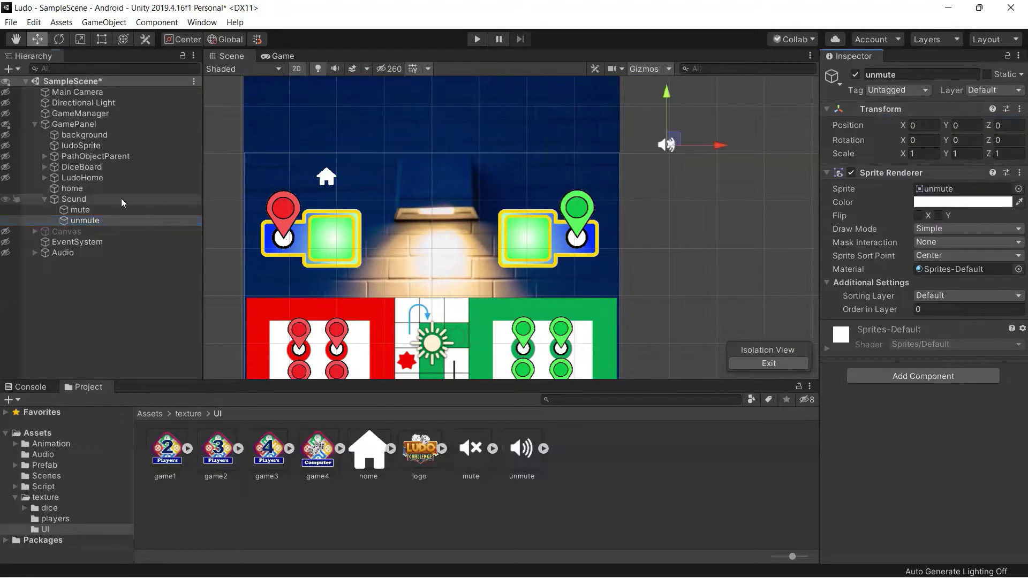
Step: Set Sound's Position Y to 5.79, then compare its X with home's -4.69
click(72, 201)
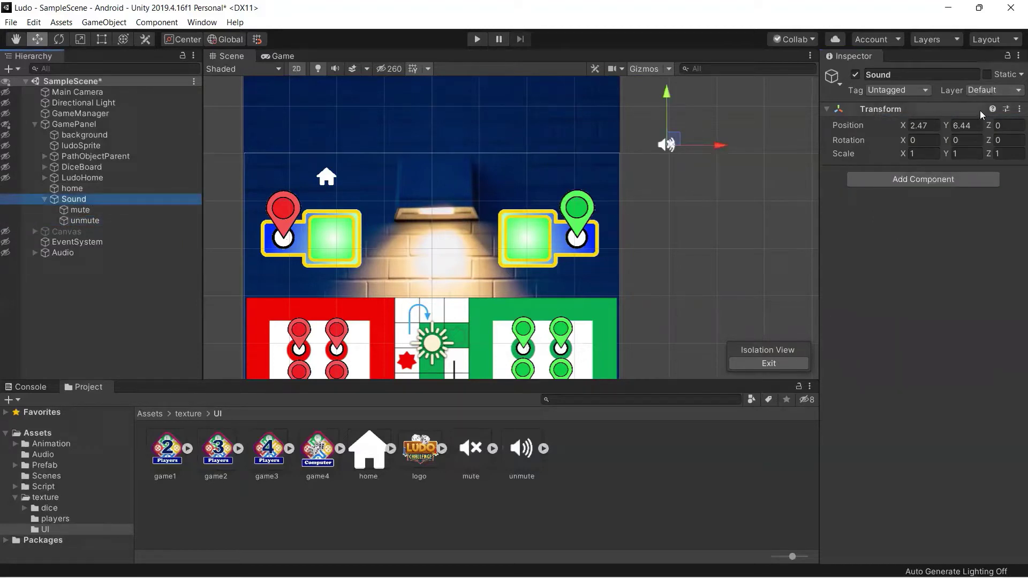
click(970, 125)
text(5.79)
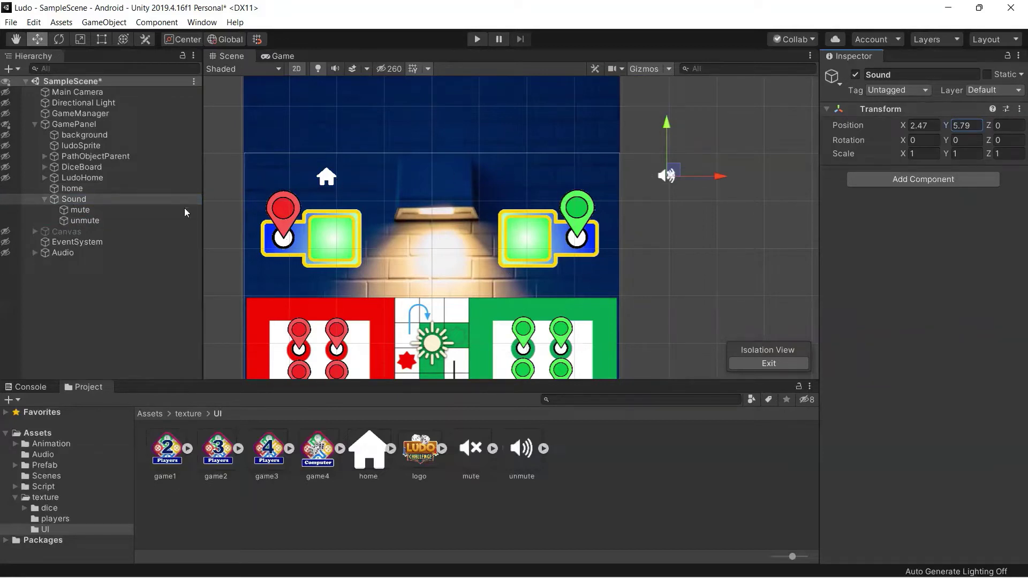
click(68, 188)
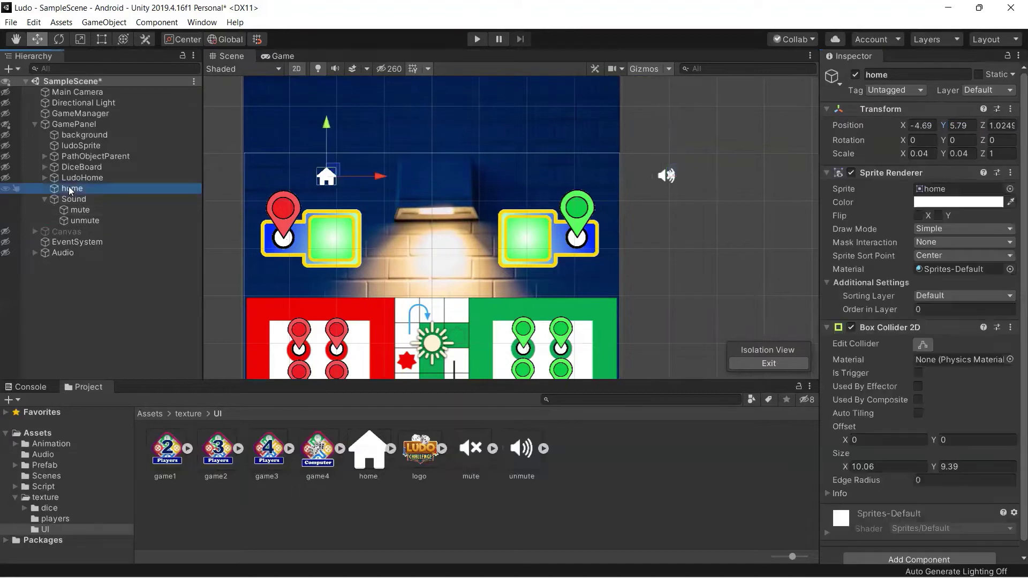
click(919, 125)
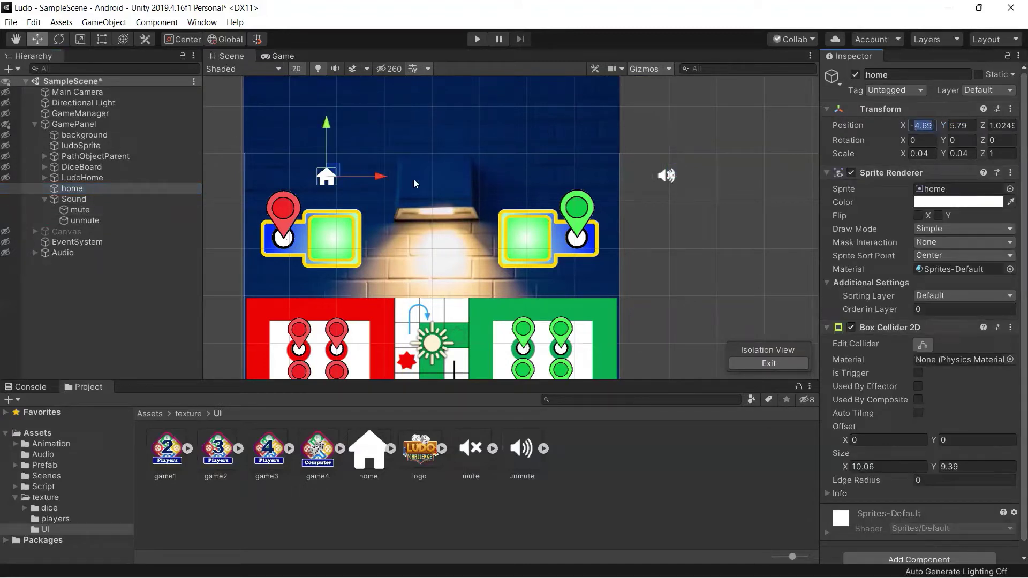
click(70, 199)
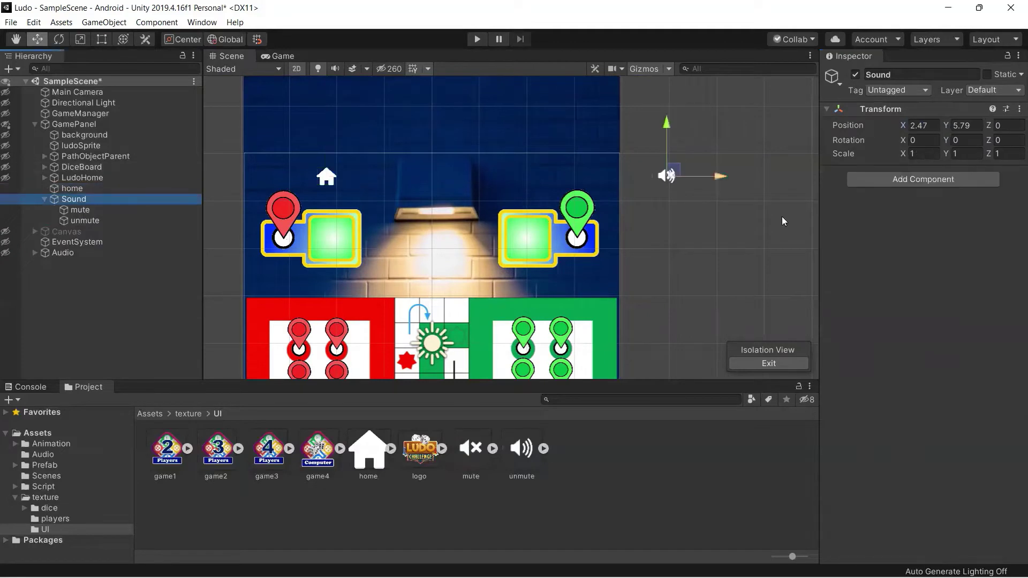
click(924, 126)
Step: Try Sound's Position X at 4.69 and 2, settle on 0, then deselect
text(4.6)
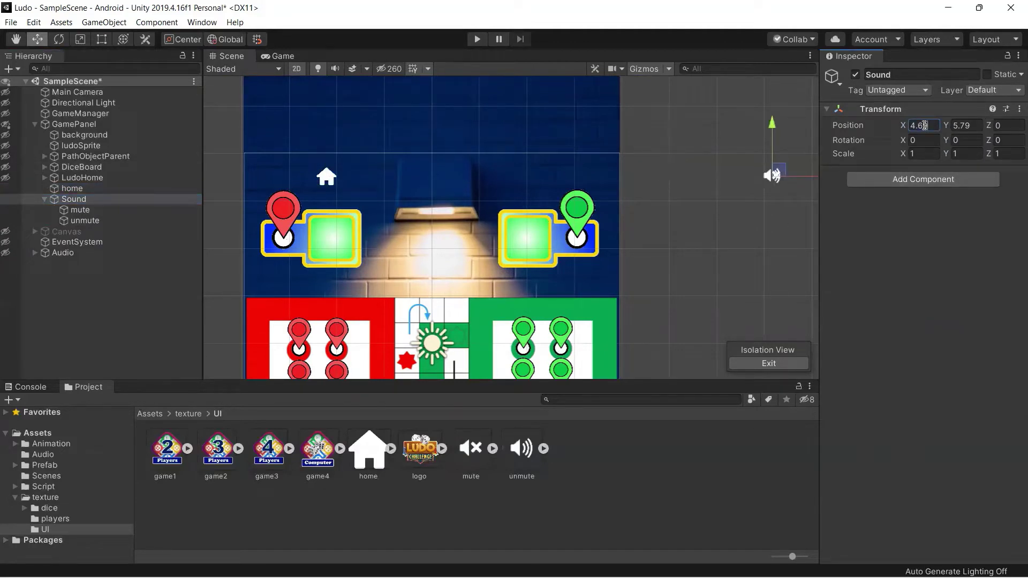
text(9)
double_click(915, 128)
text(2)
double_click(917, 128)
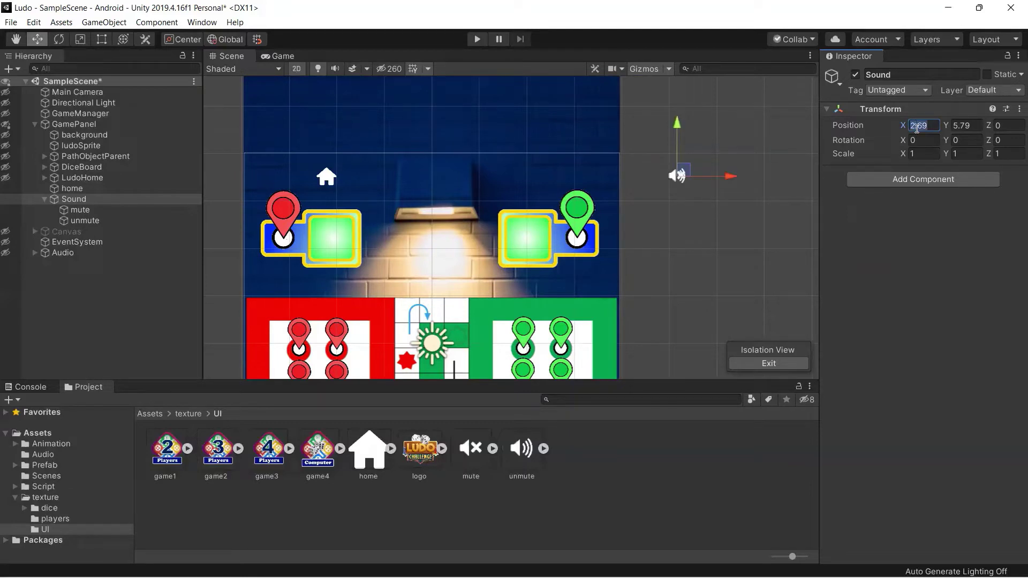
text(0)
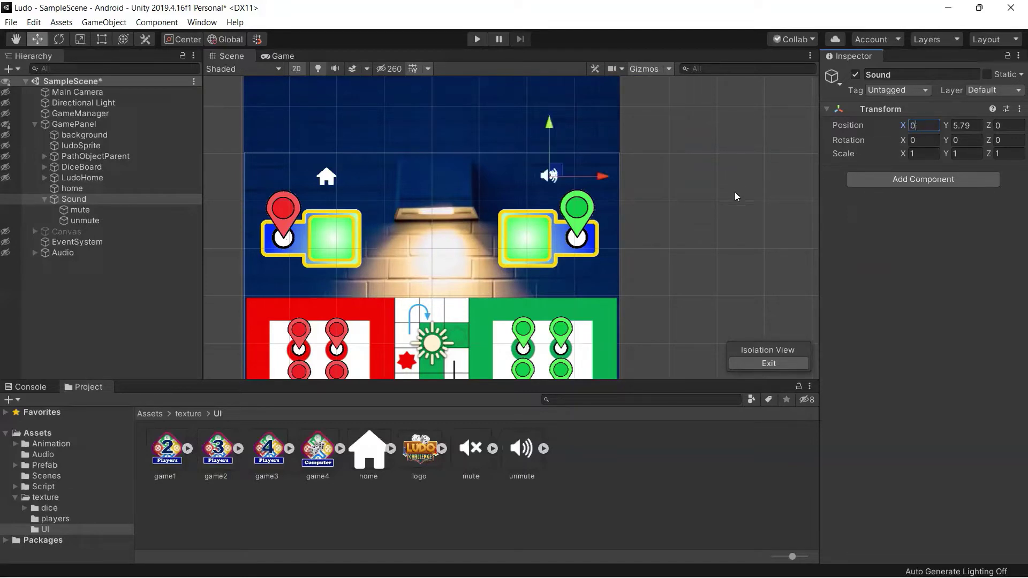
click(679, 219)
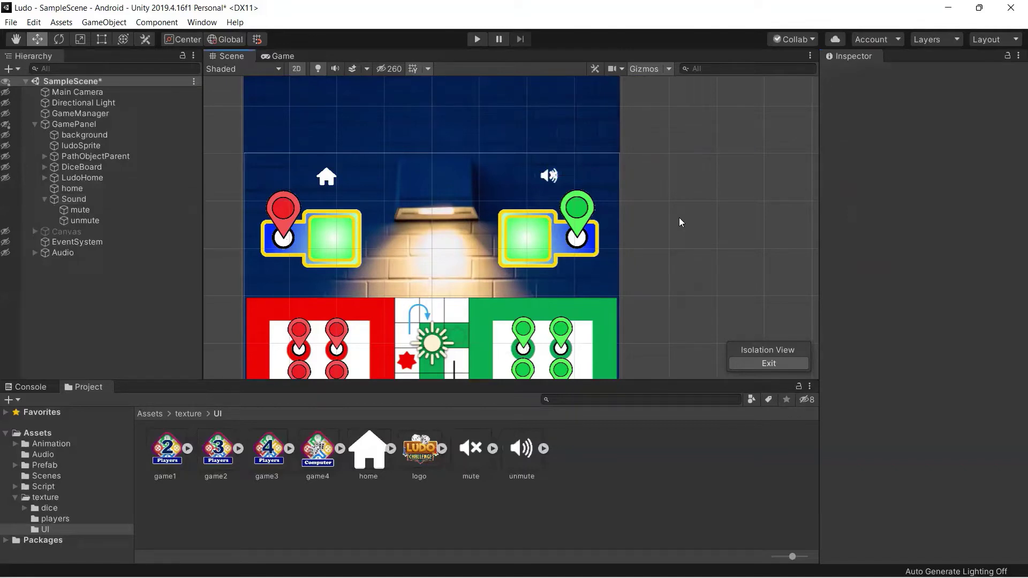
Step: Disable the mute icon's Sprite Renderer, keeping unmute visible, and save SampleScene
click(85, 222)
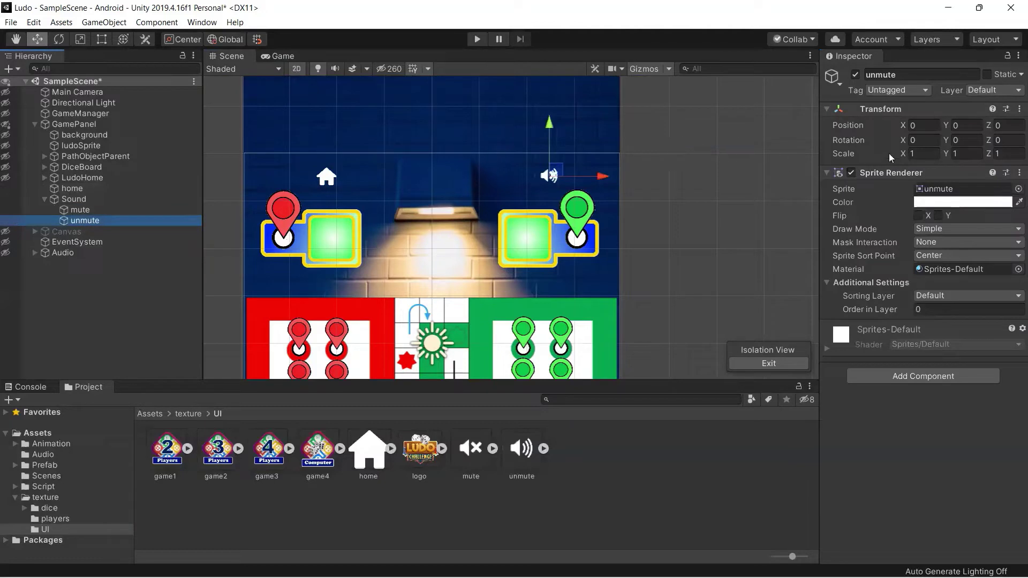
click(852, 173)
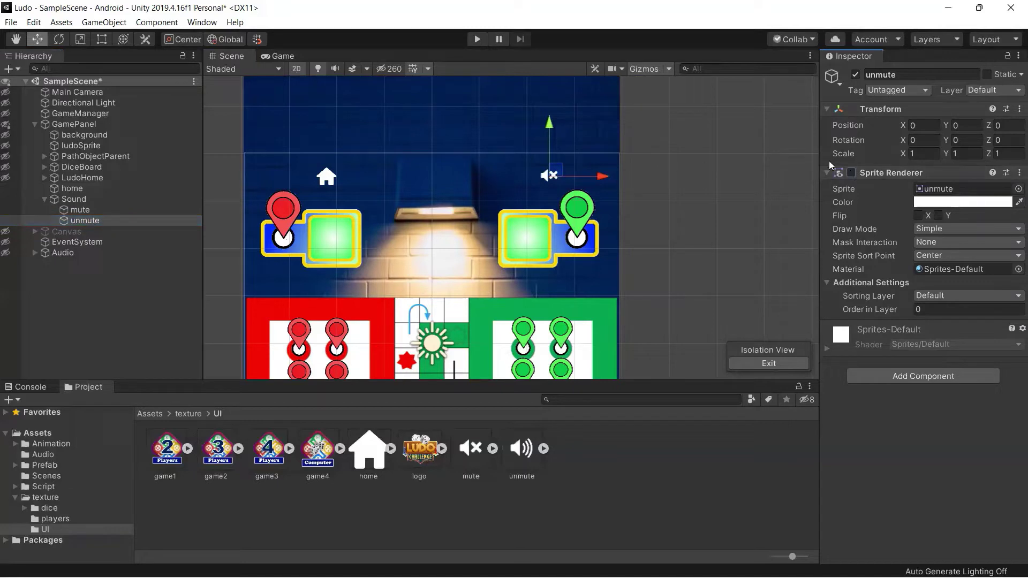
click(852, 173)
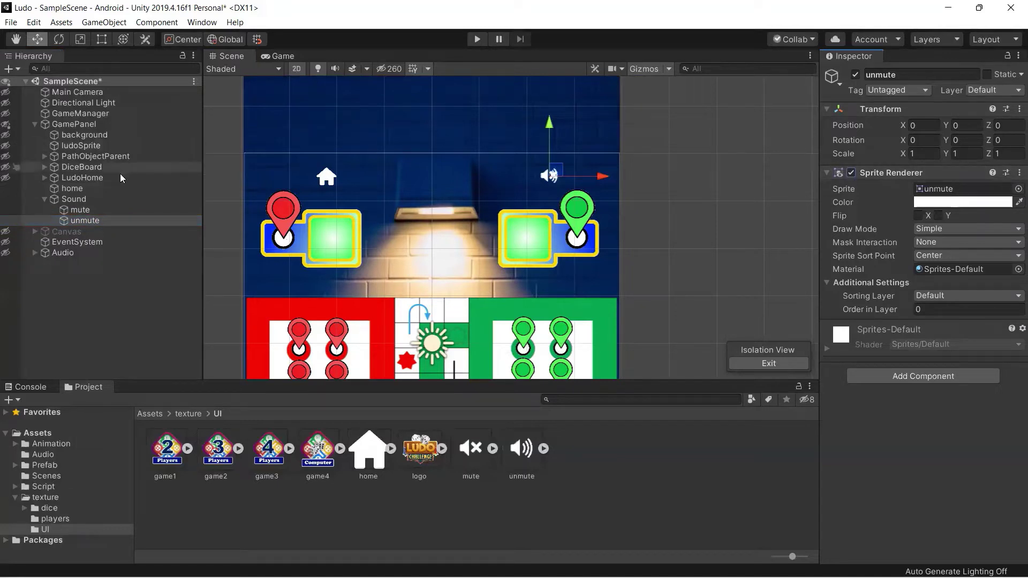
click(80, 210)
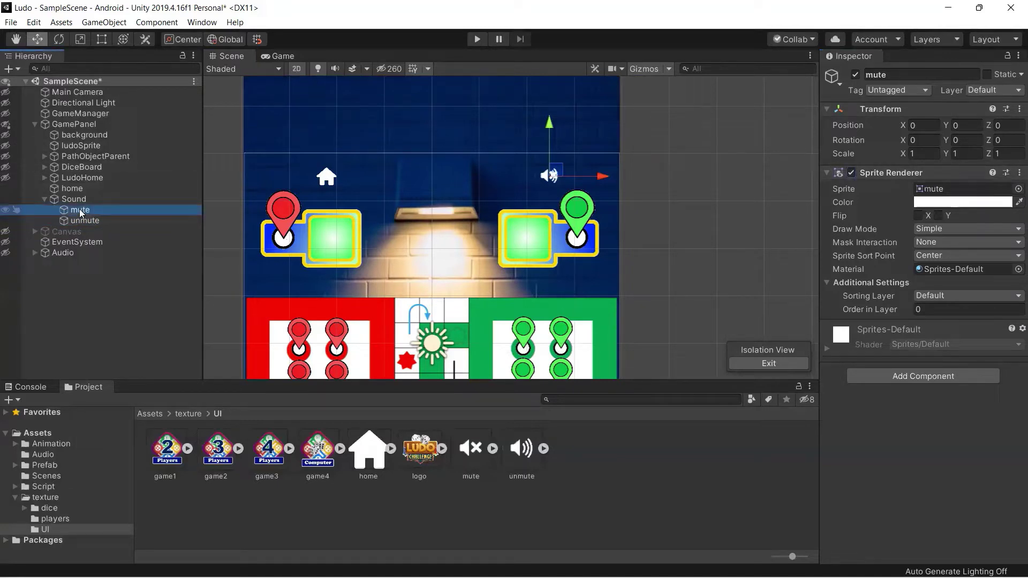
click(852, 173)
click(700, 181)
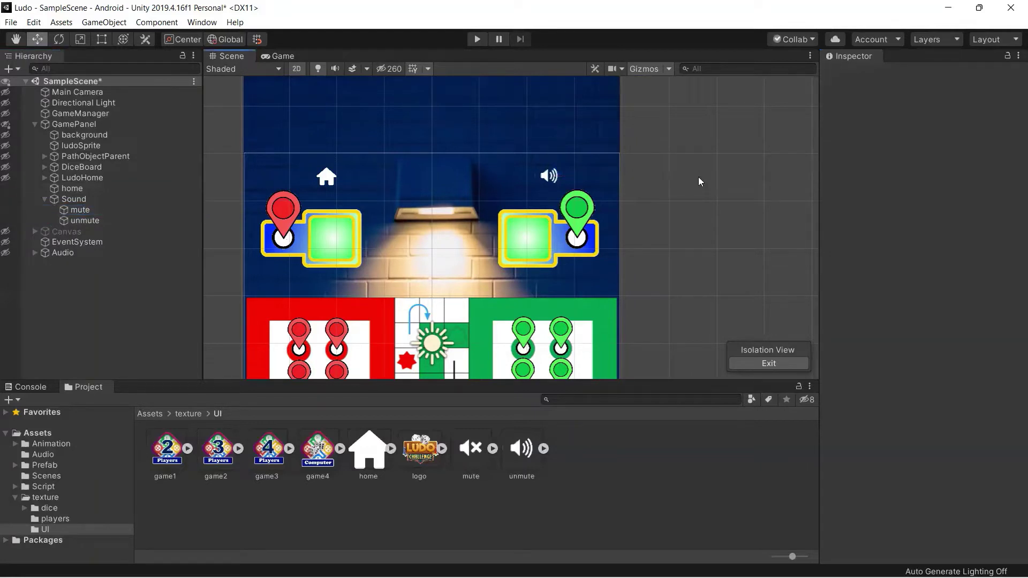
key(ctrl+s)
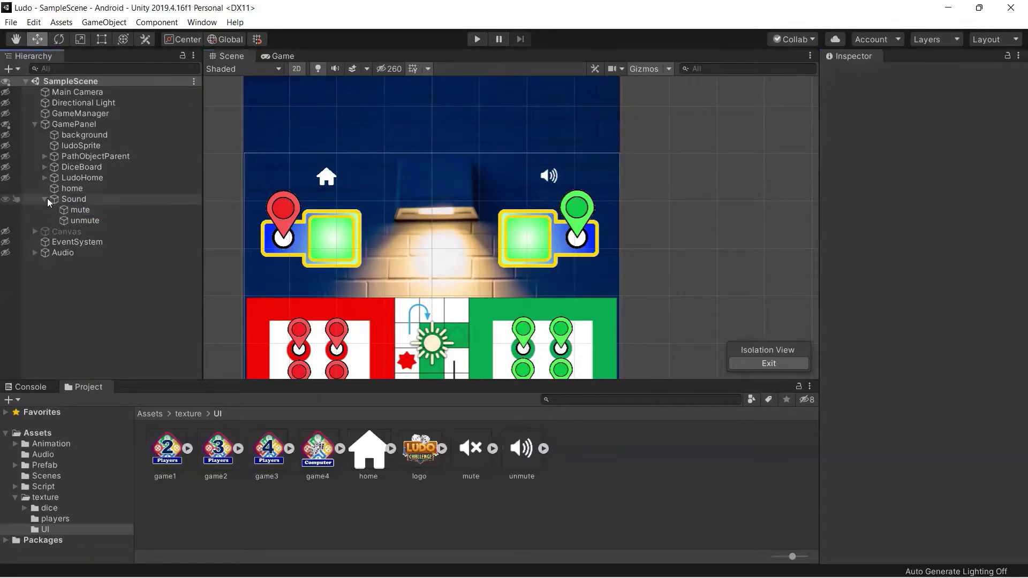
click(45, 199)
click(69, 198)
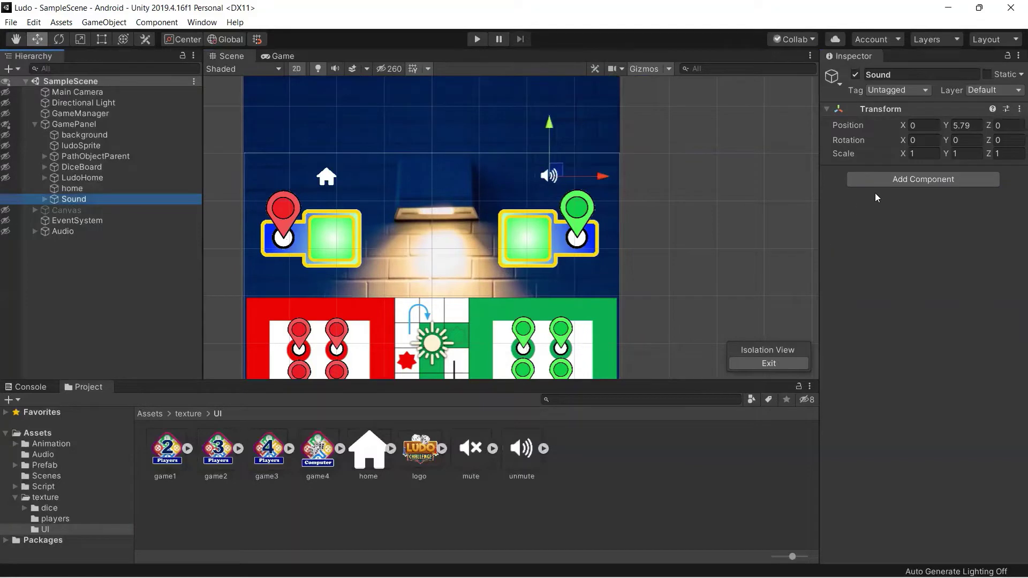
click(895, 176)
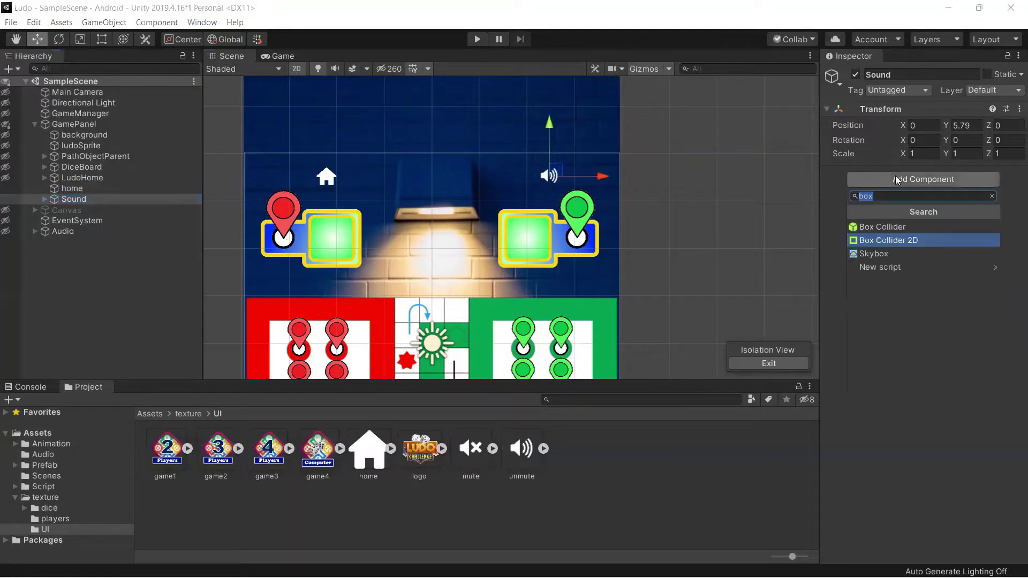
click(882, 241)
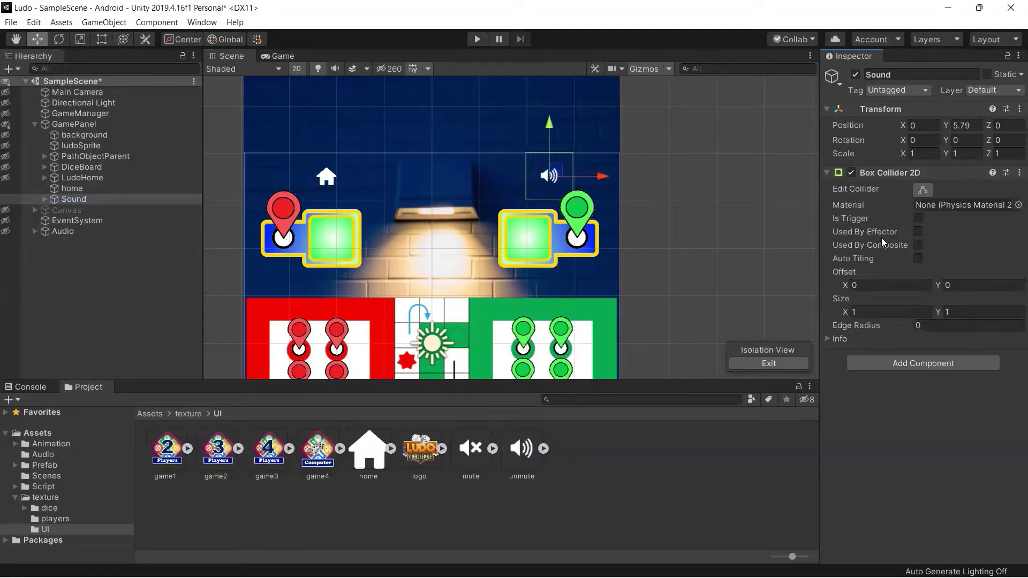
click(852, 312)
text(0)
text(.3)
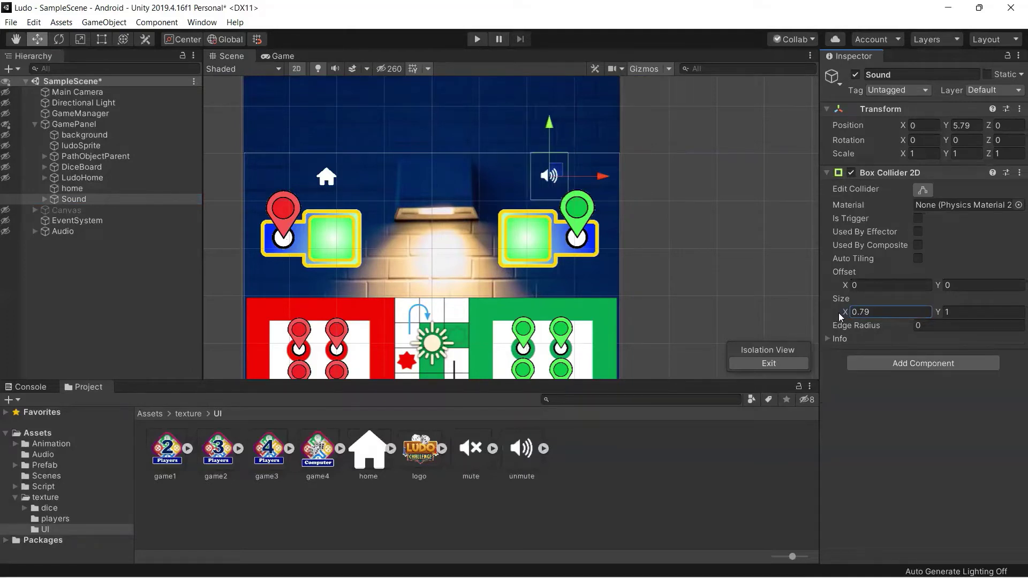
text(9)
key(Tab)
text(0.97)
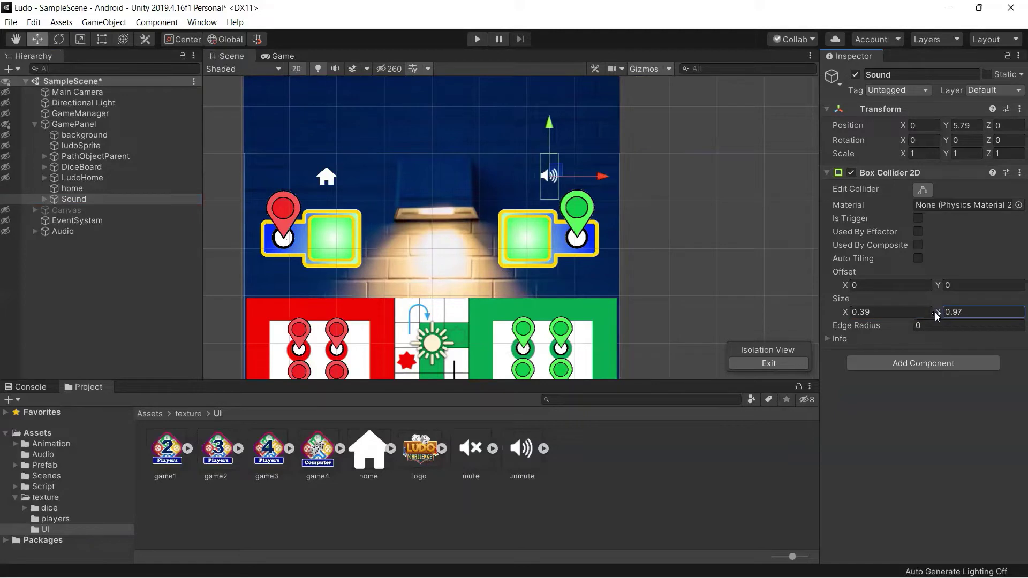
drag(932, 312, 919, 312)
click(67, 188)
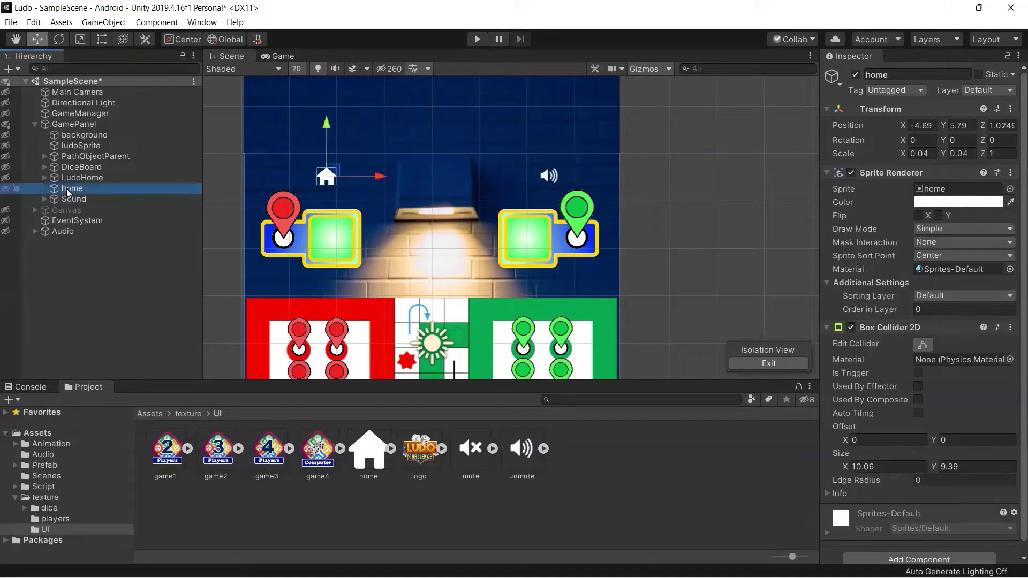
click(73, 199)
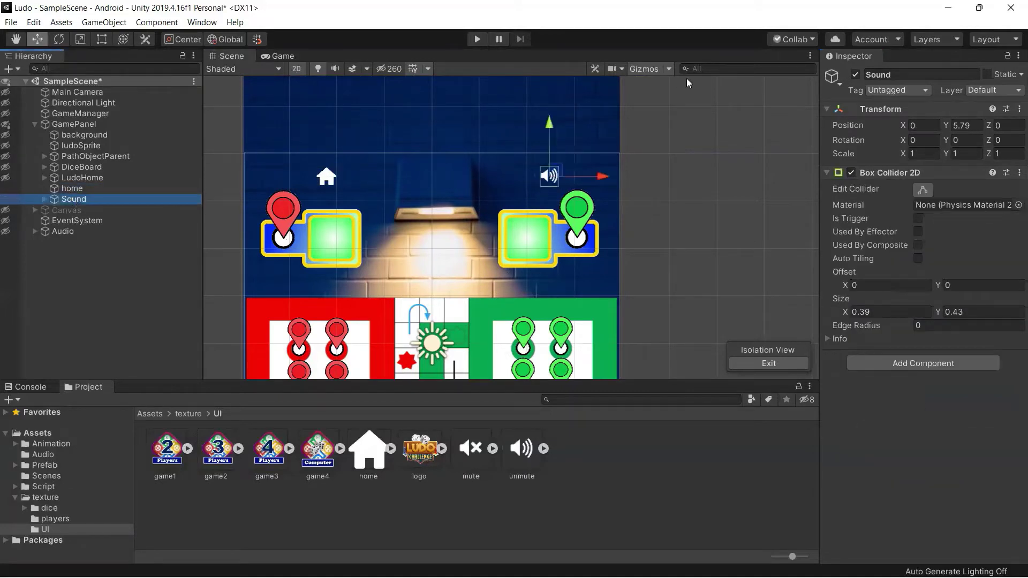
click(700, 188)
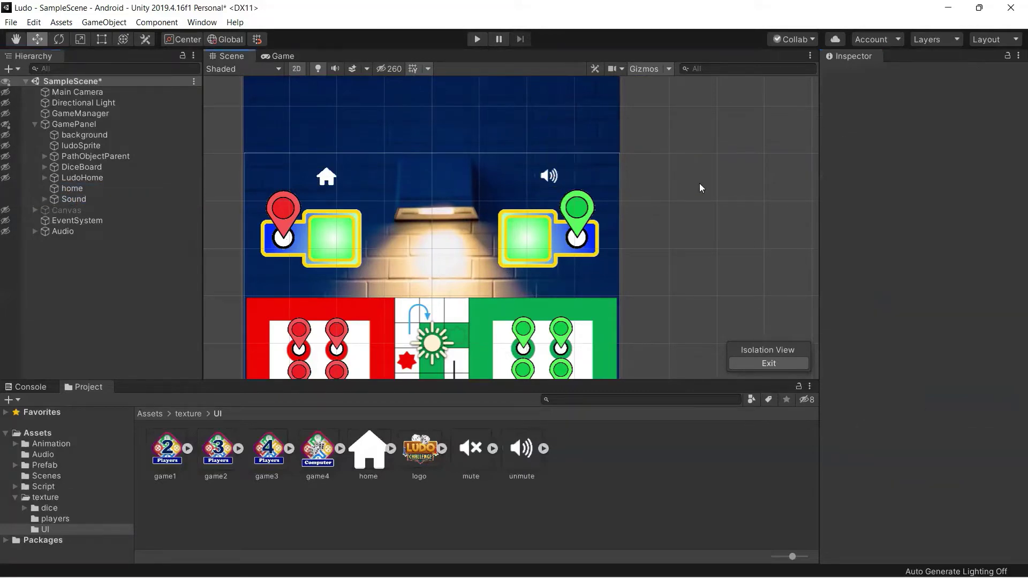
Step: Create a C# script named Home in the Assets/Script folder
click(44, 478)
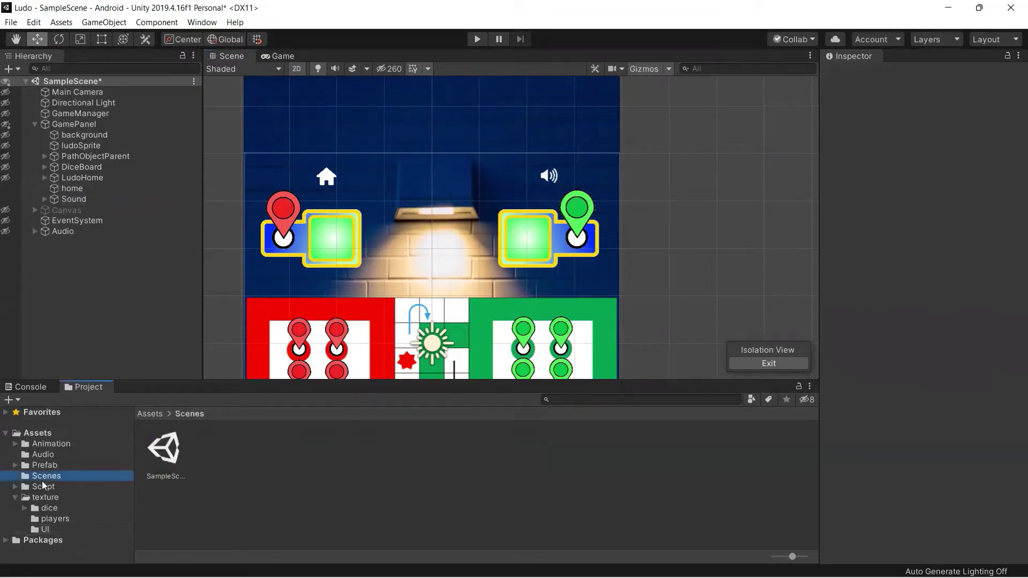
click(36, 487)
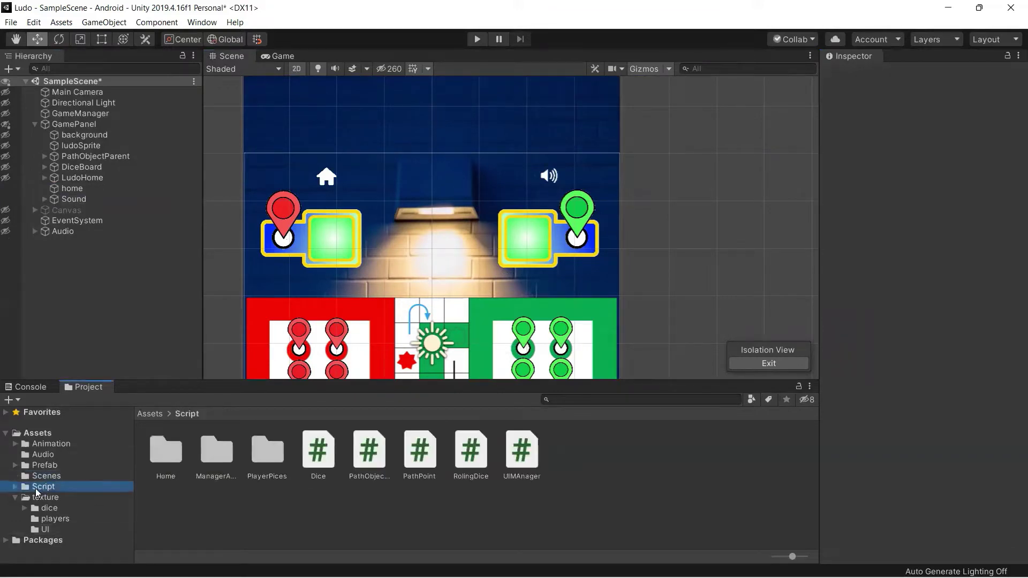
right_click(597, 465)
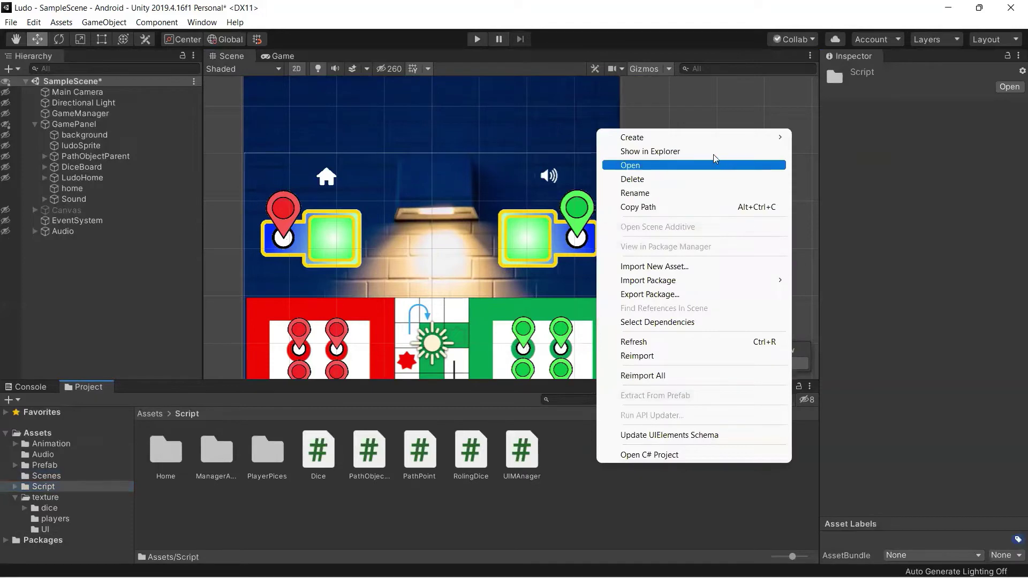
mouse_move(706, 139)
click(840, 94)
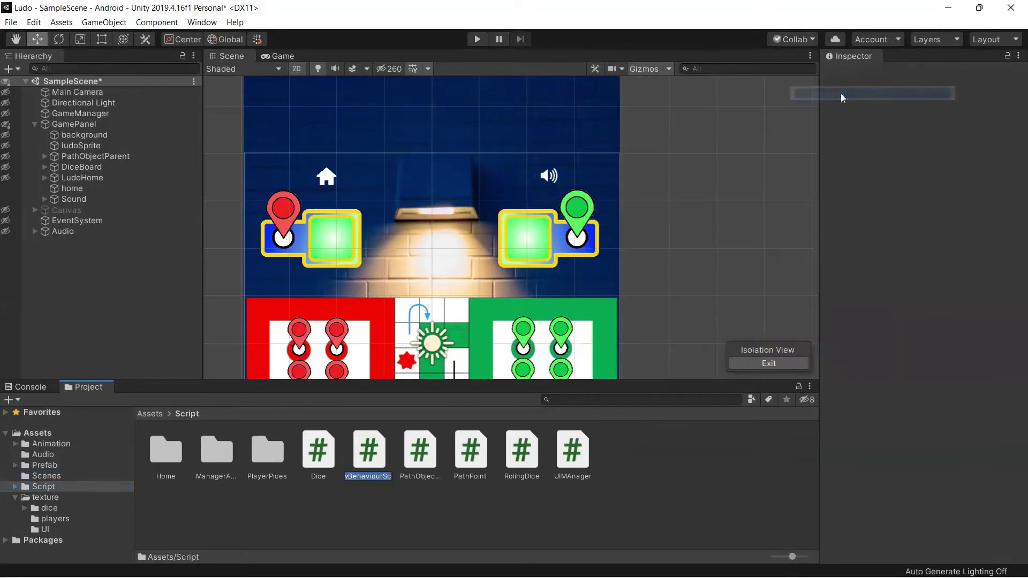
text(Home)
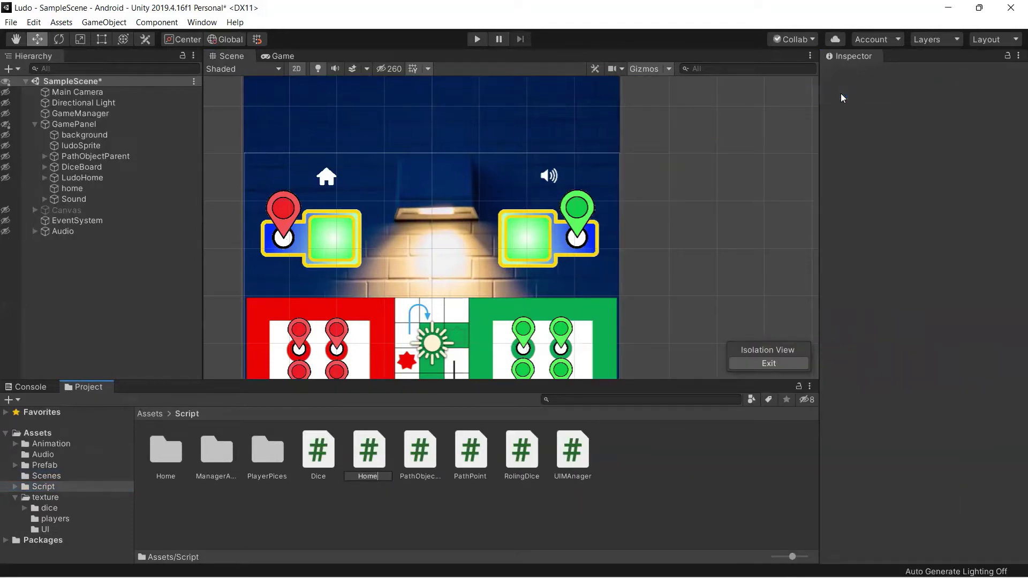
key(Return)
Step: Create a second C# script named Sound in the same folder
right_click(634, 442)
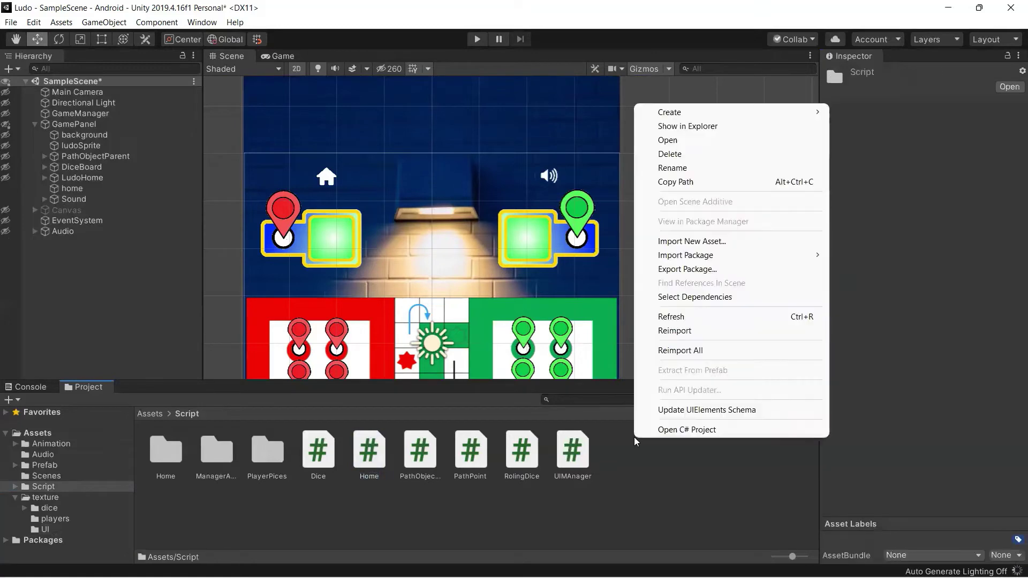
mouse_move(777, 113)
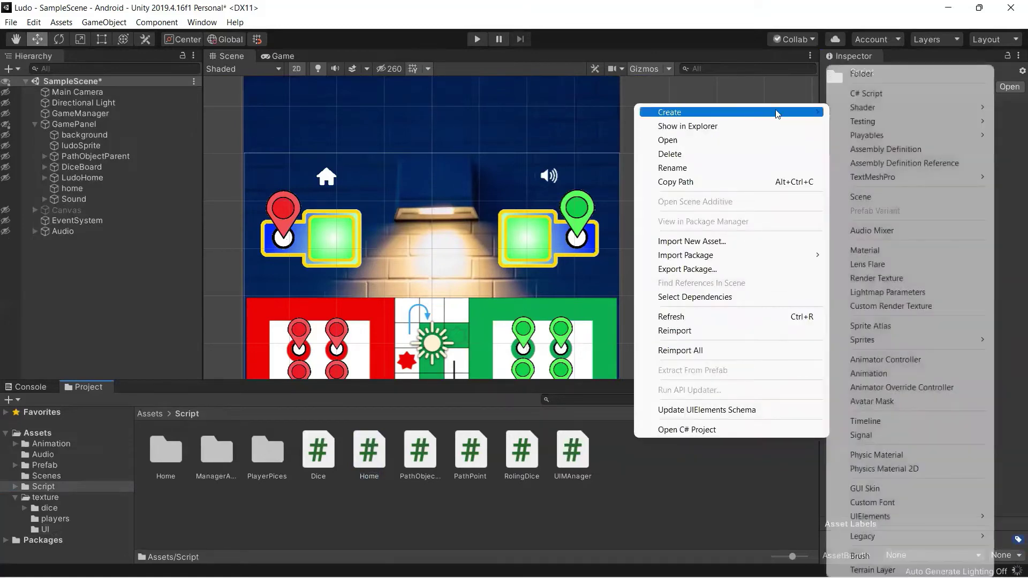
click(877, 97)
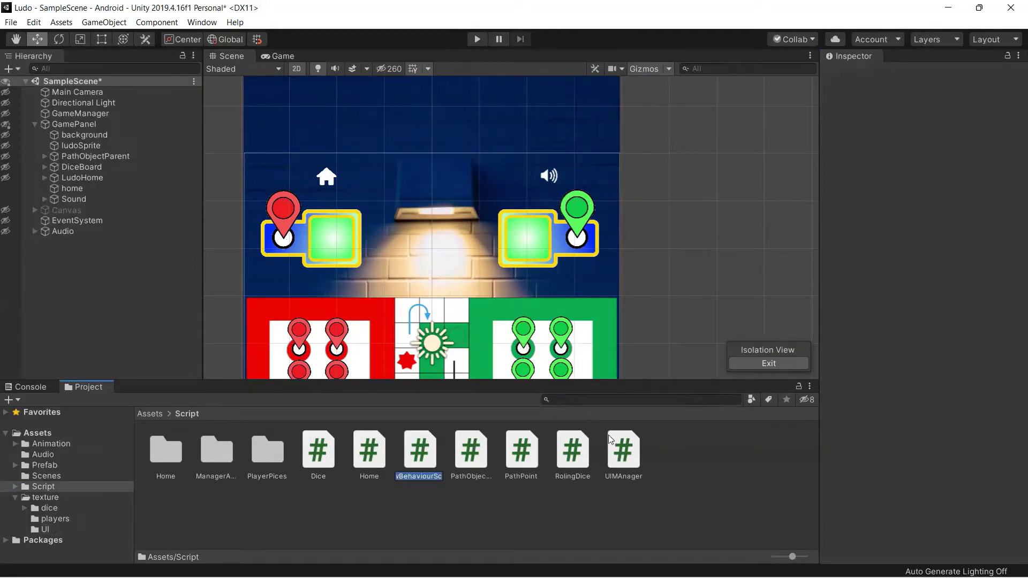
text(Sound)
key(Return)
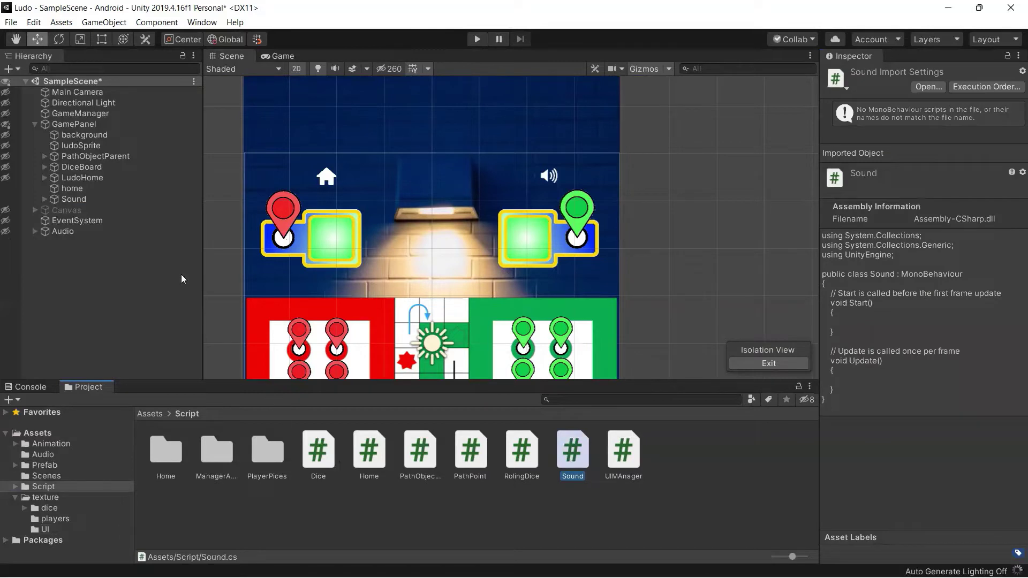
Step: Attach the Home script to the home object
click(71, 188)
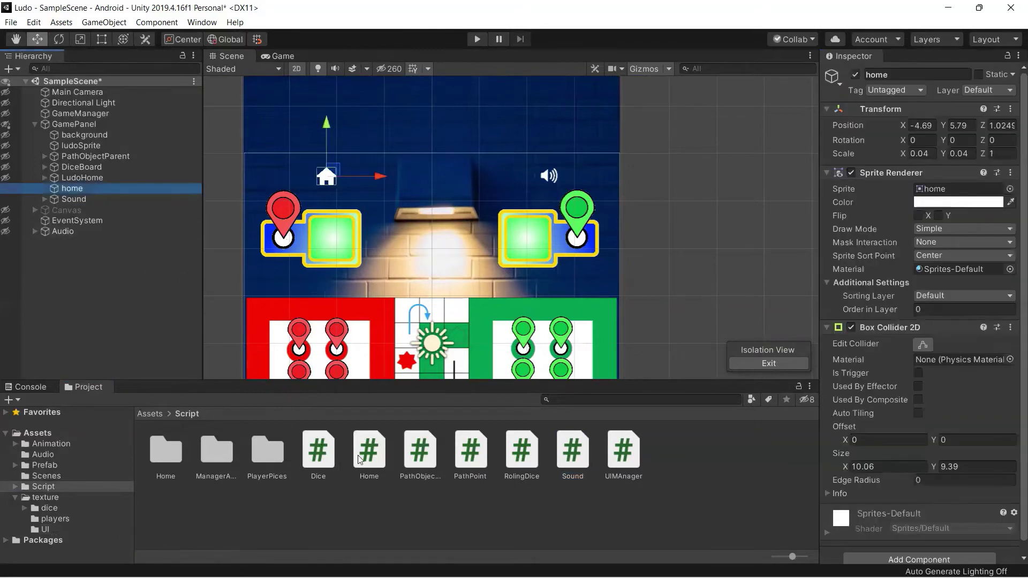
mouse_move(370, 461)
mouse_down()
mouse_move(59, 200)
mouse_move(67, 186)
mouse_up()
click(826, 328)
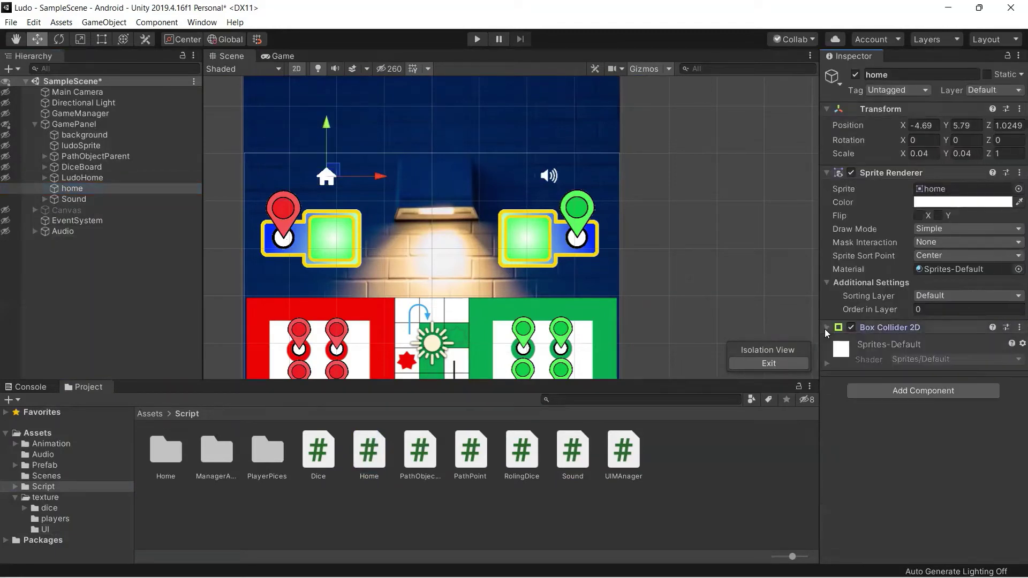
drag(362, 456, 894, 402)
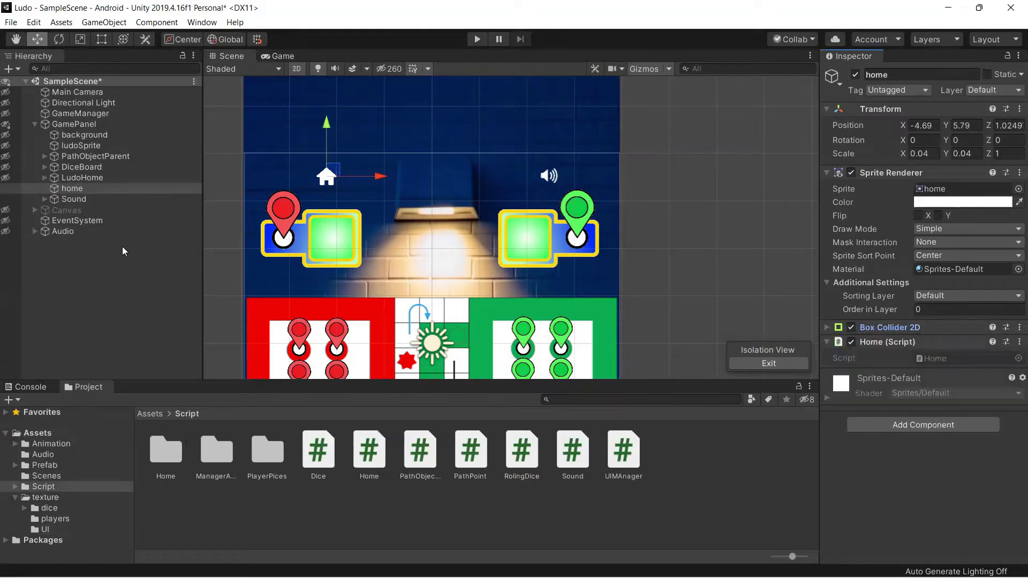
Step: Attach the Sound script to the Sound object and save the scene
click(68, 199)
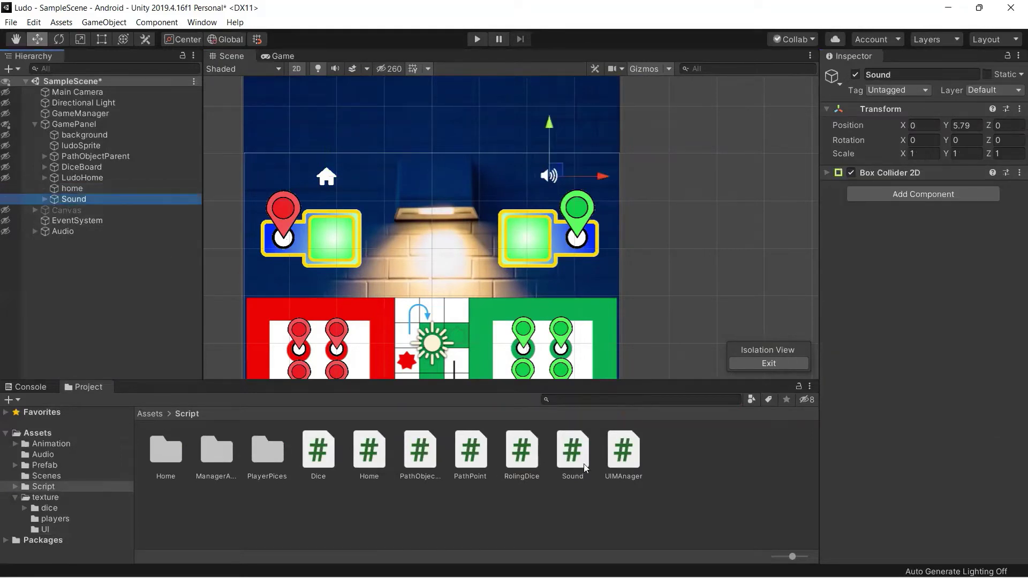
drag(573, 465, 930, 316)
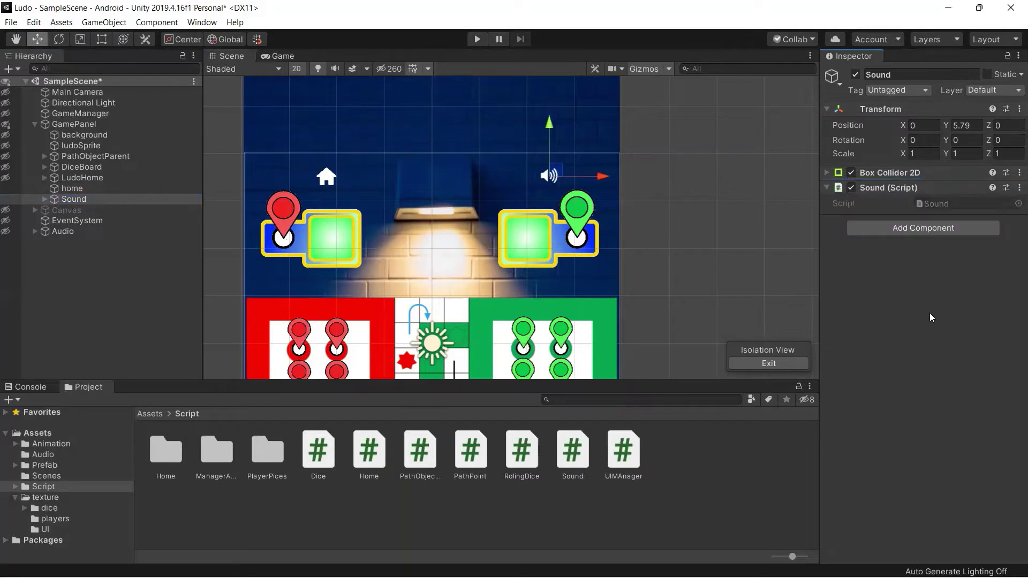
key(ctrl+s)
Step: Preview the full board in the Game view, zoomed out
click(278, 56)
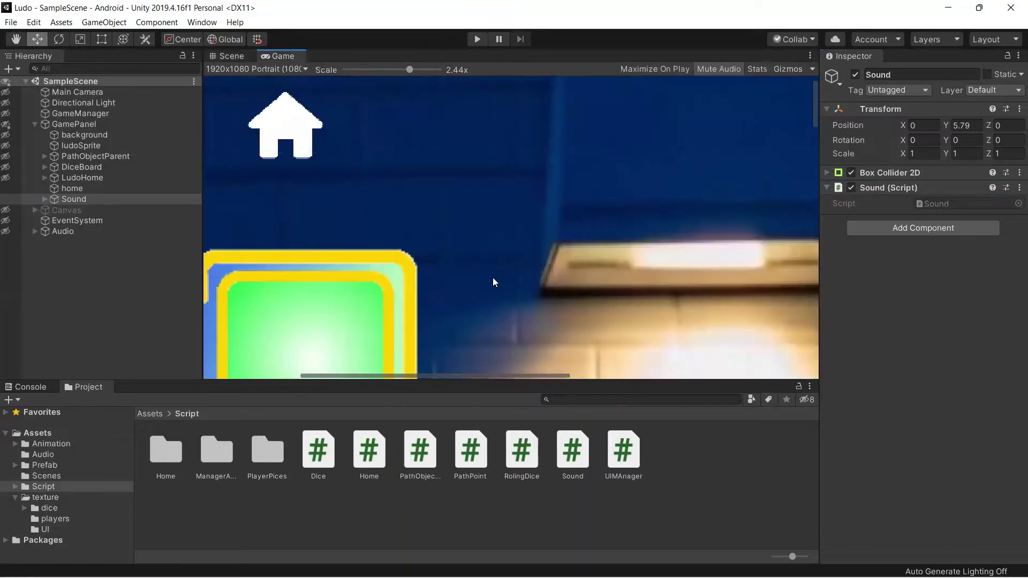
scroll(492, 277, down, 2)
scroll(493, 277, down, 2)
scroll(492, 277, down, 3)
scroll(494, 282, down, 2)
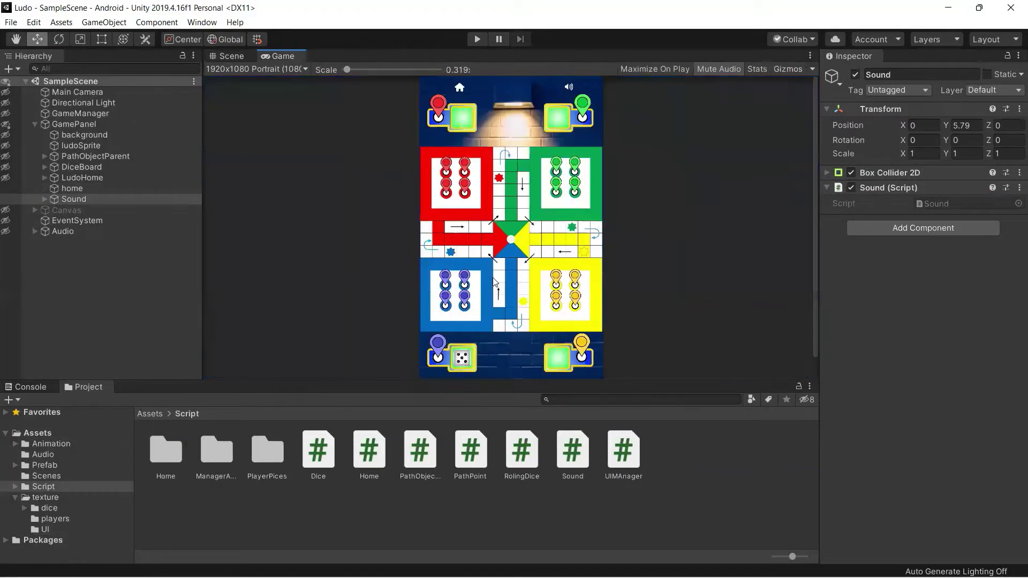
scroll(494, 282, down, 1)
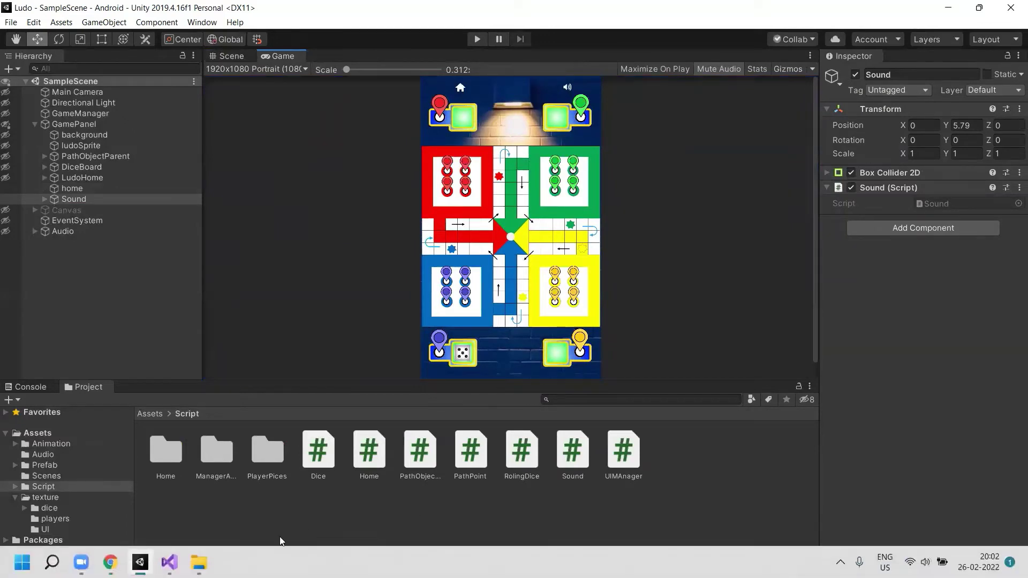
Step: Reload the project in Visual Studio, accept the framework retarget, and open Home.cs and Sound.cs
click(169, 562)
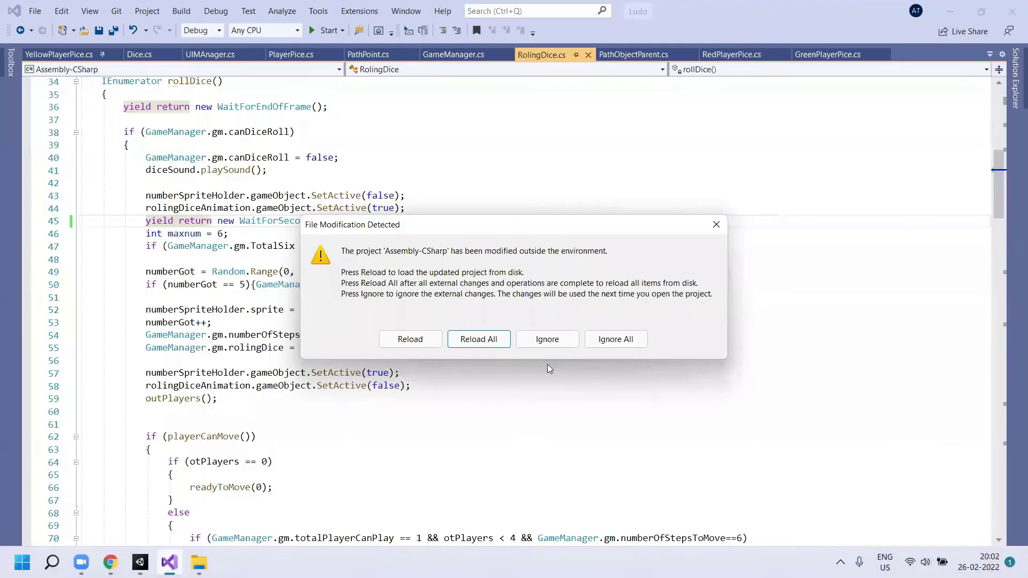
click(505, 345)
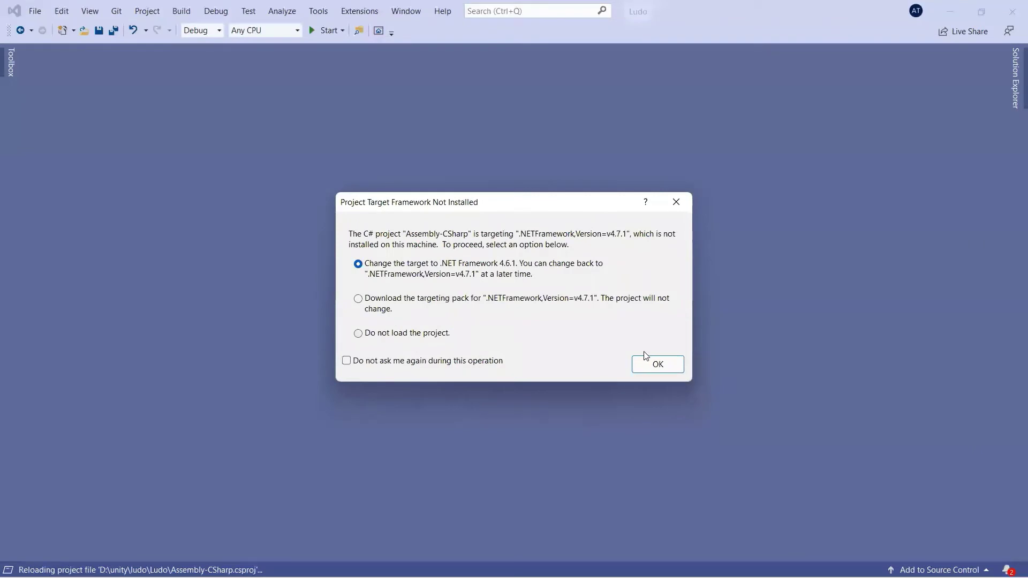
click(650, 363)
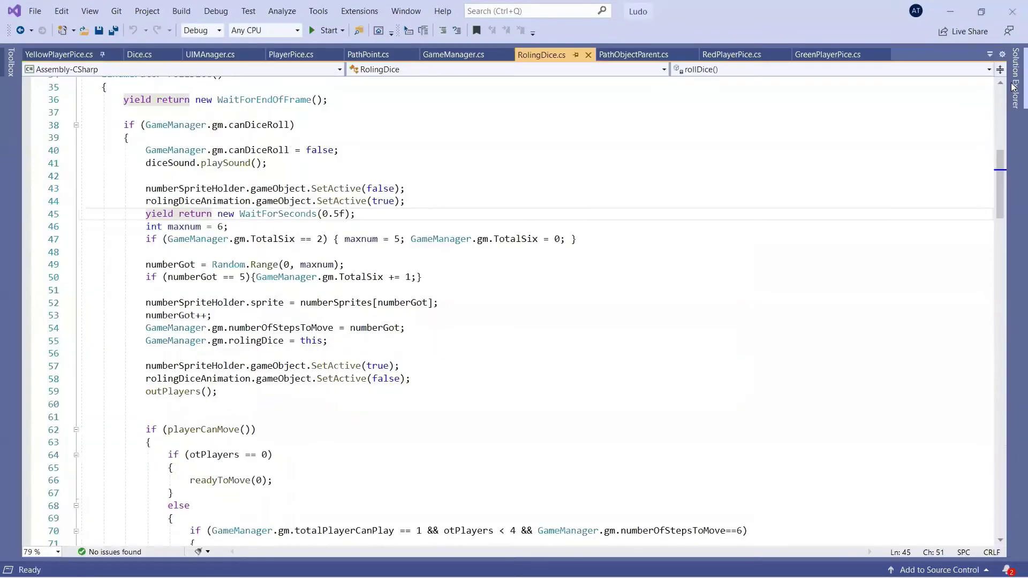
click(1014, 86)
double_click(898, 275)
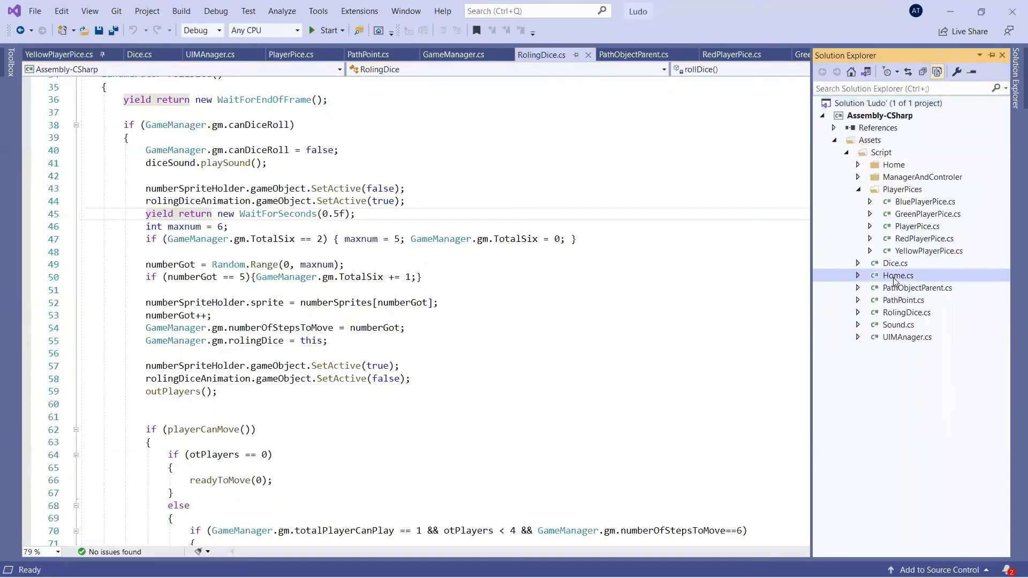
click(898, 325)
double_click(898, 325)
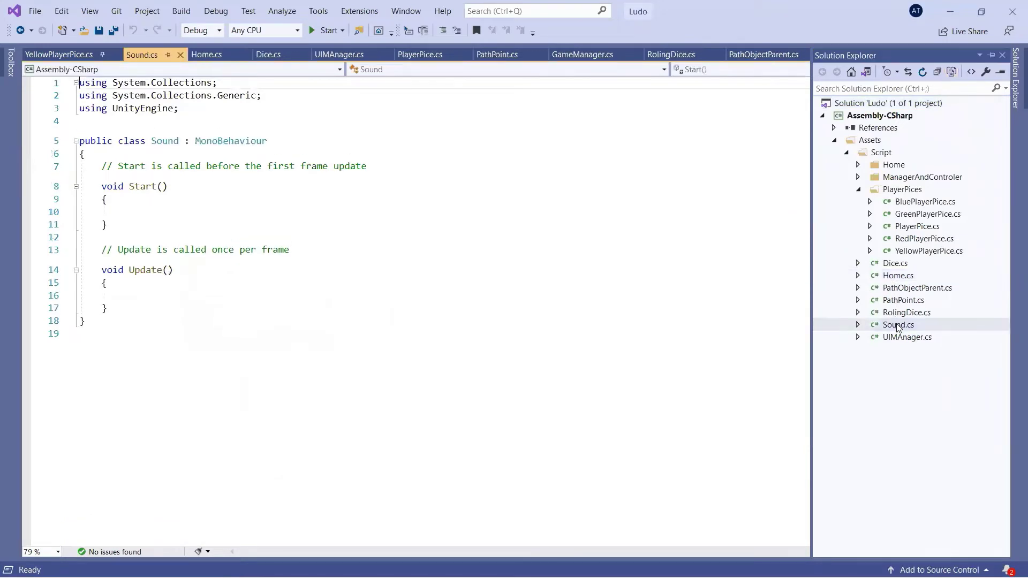
Step: Delete the comment line above the Start method in Home.cs
click(205, 54)
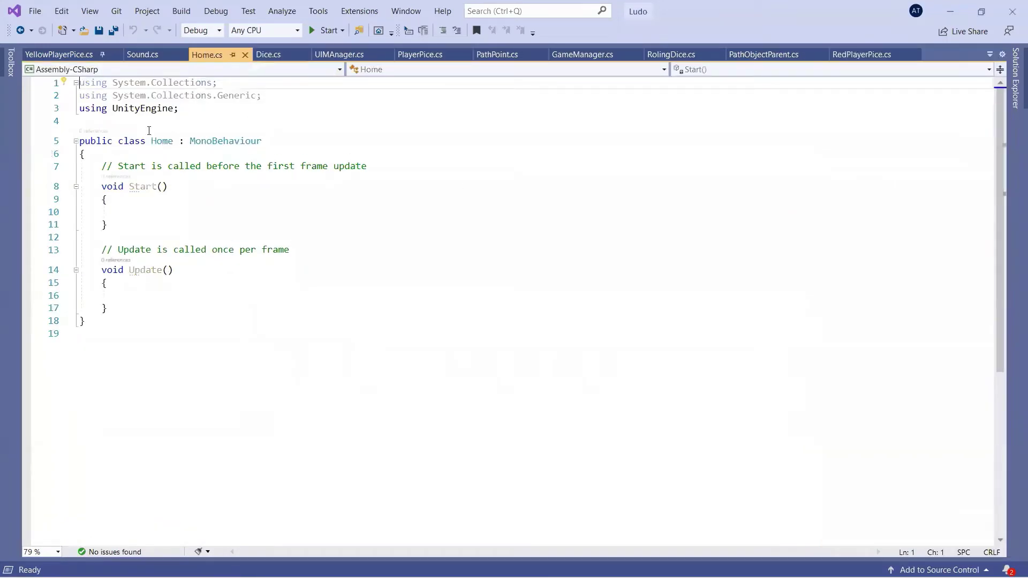
drag(388, 172, 385, 154)
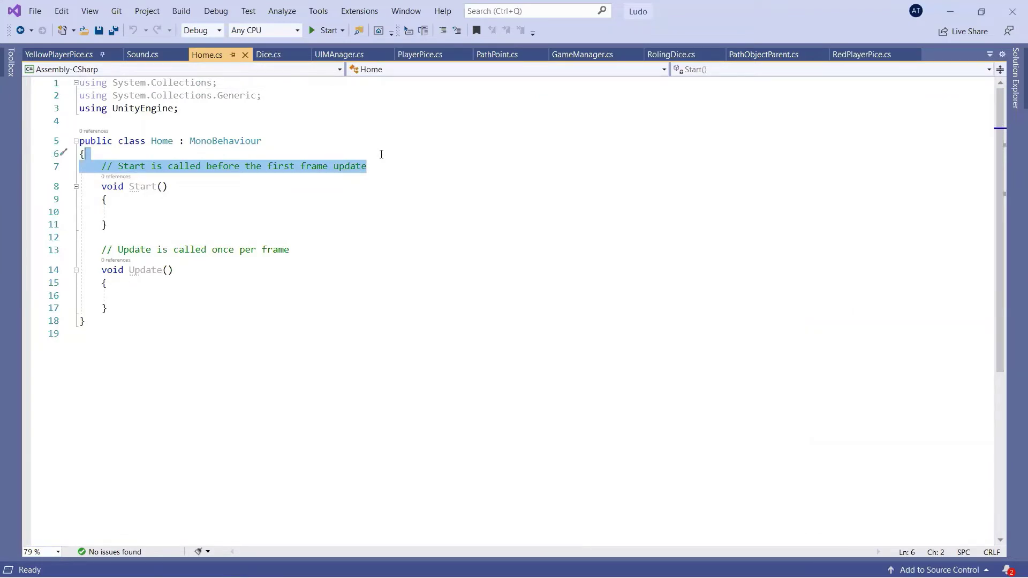
key(Delete)
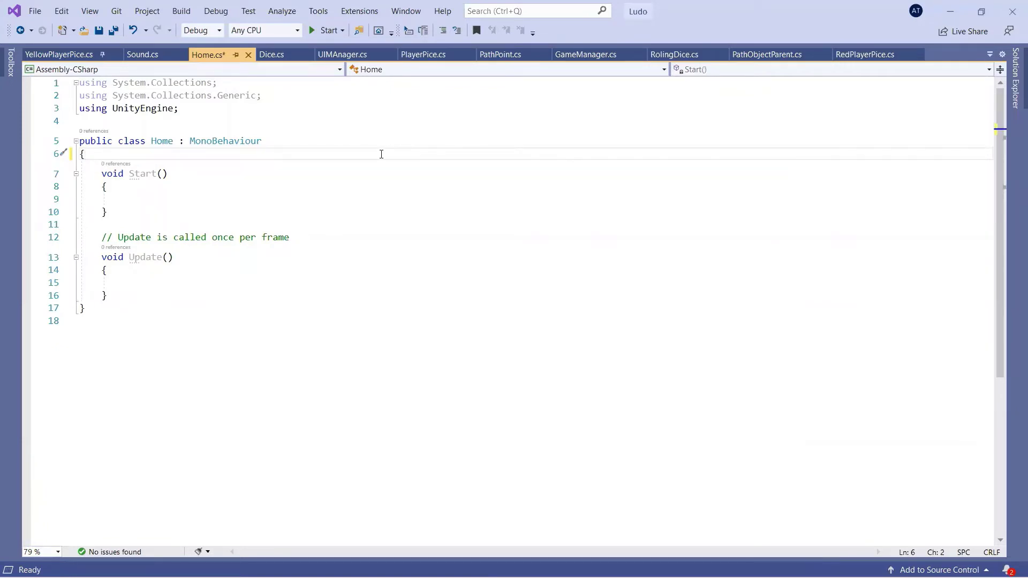
Step: Declare public GameObject fields mainPanel and GamePanel in Home.cs, duplicating the first line for the second
key(Return)
text(pub)
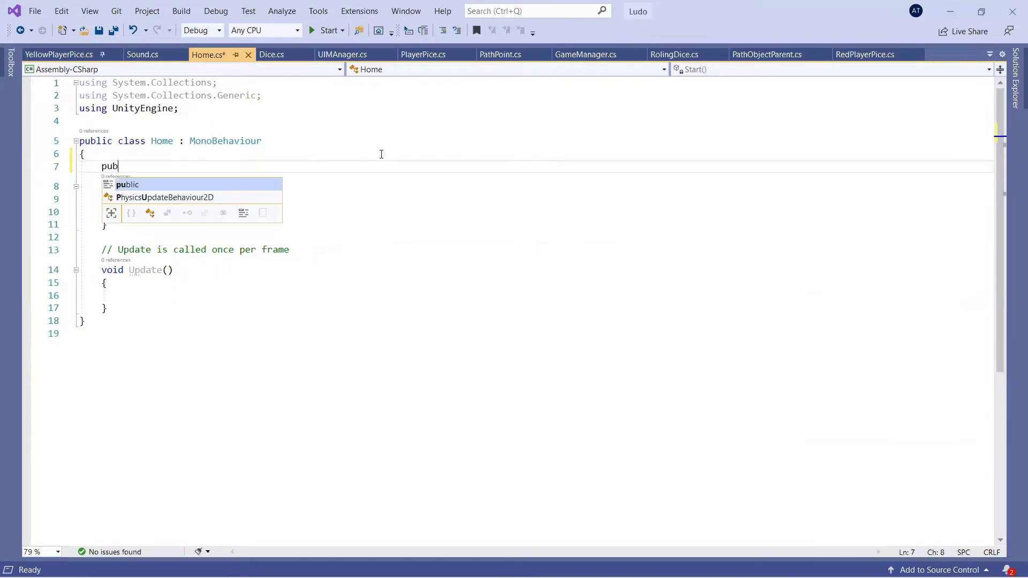
text(lic)
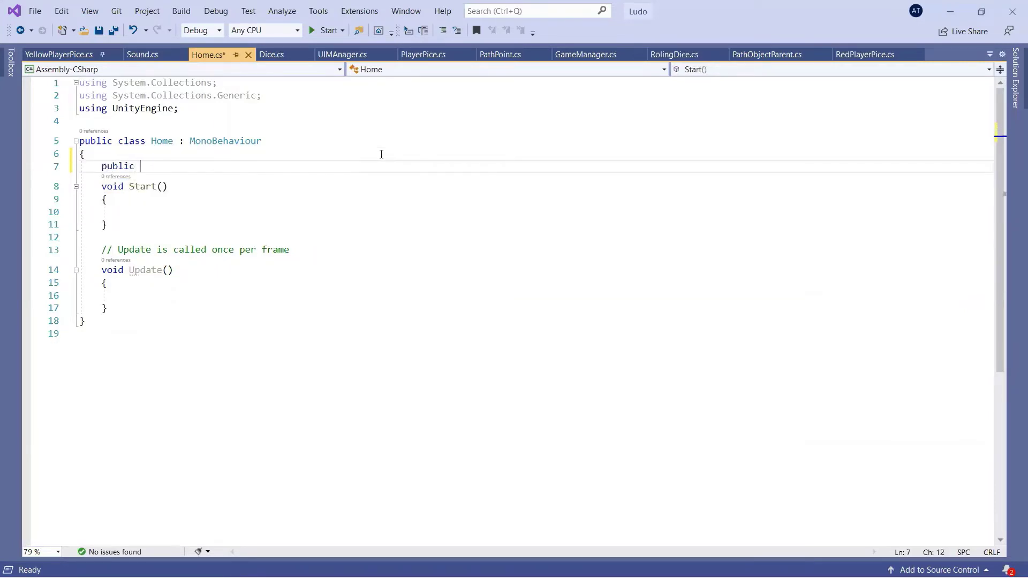
text( Ga)
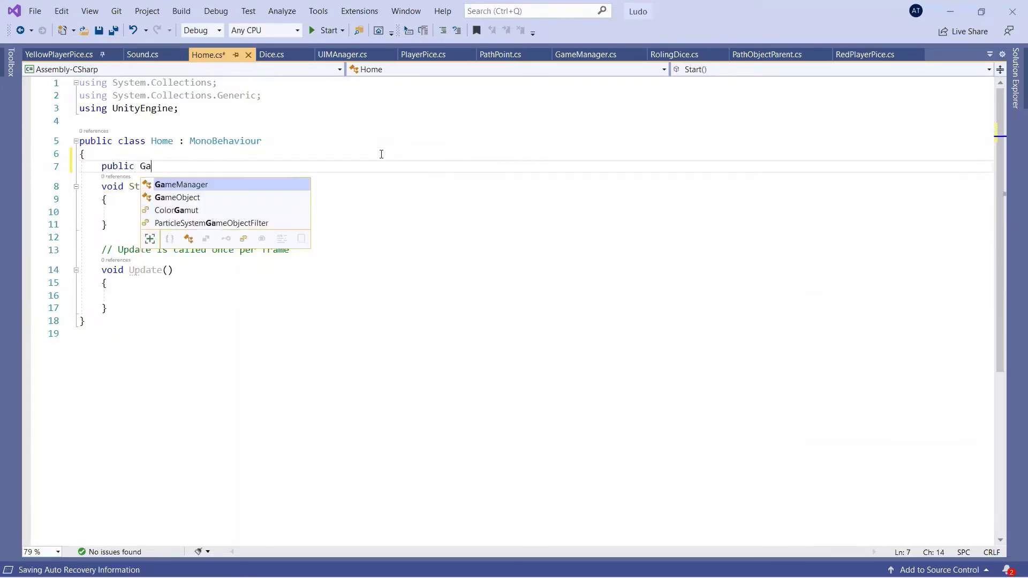
text(meObject )
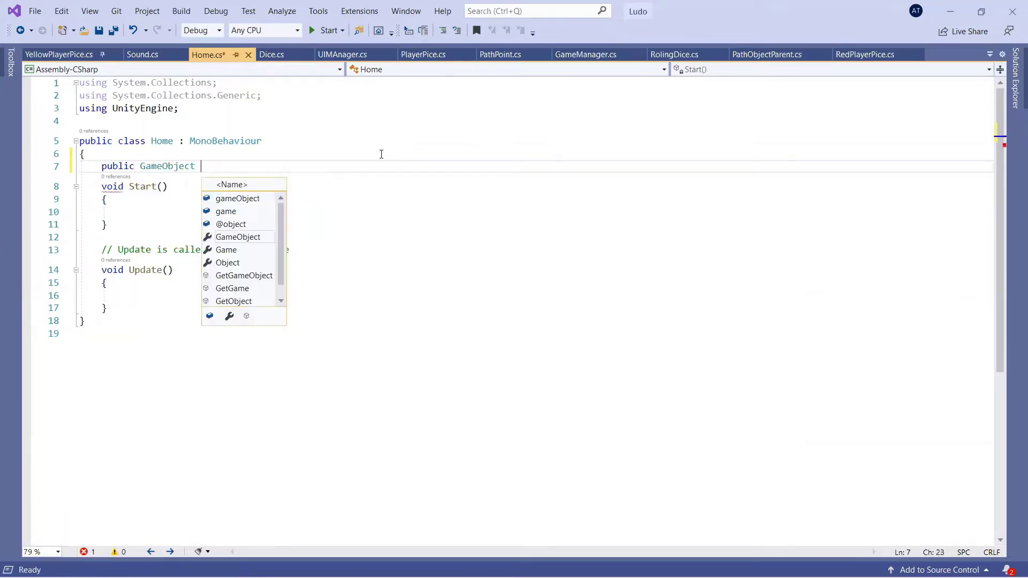
text(Mai)
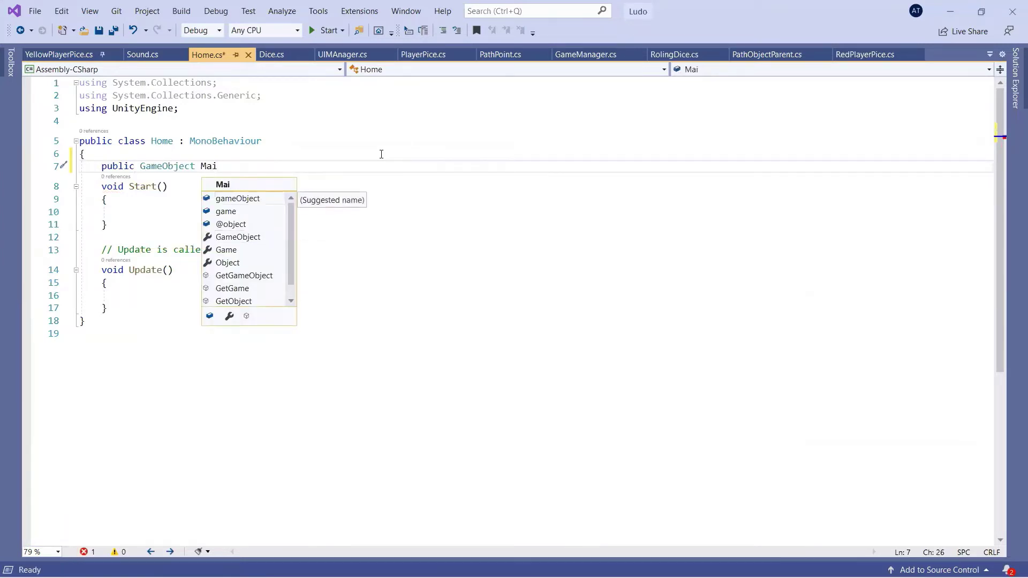
key(BackSpace)
key(BackSpace)
key(BackSpace)
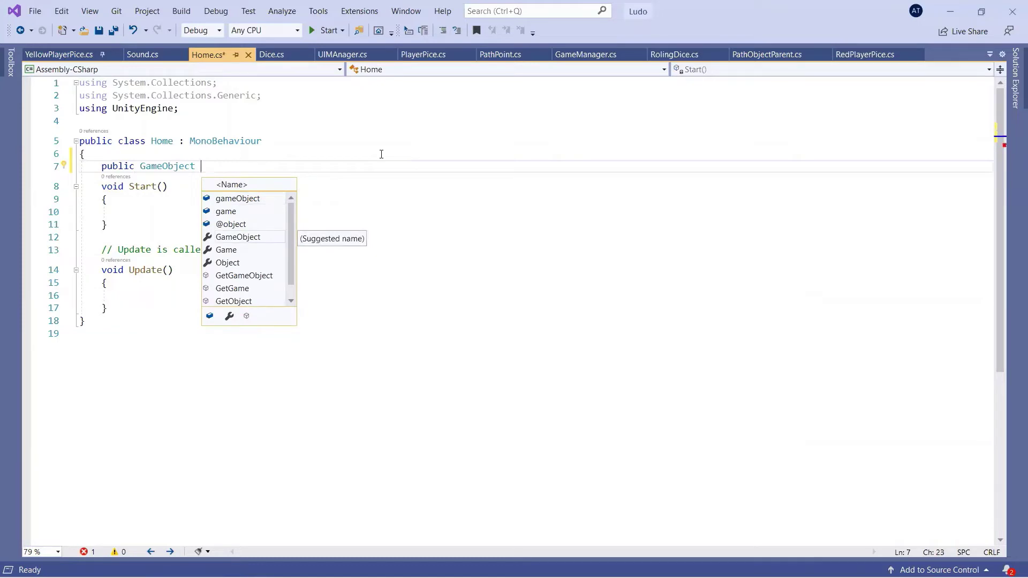
text(mainPane)
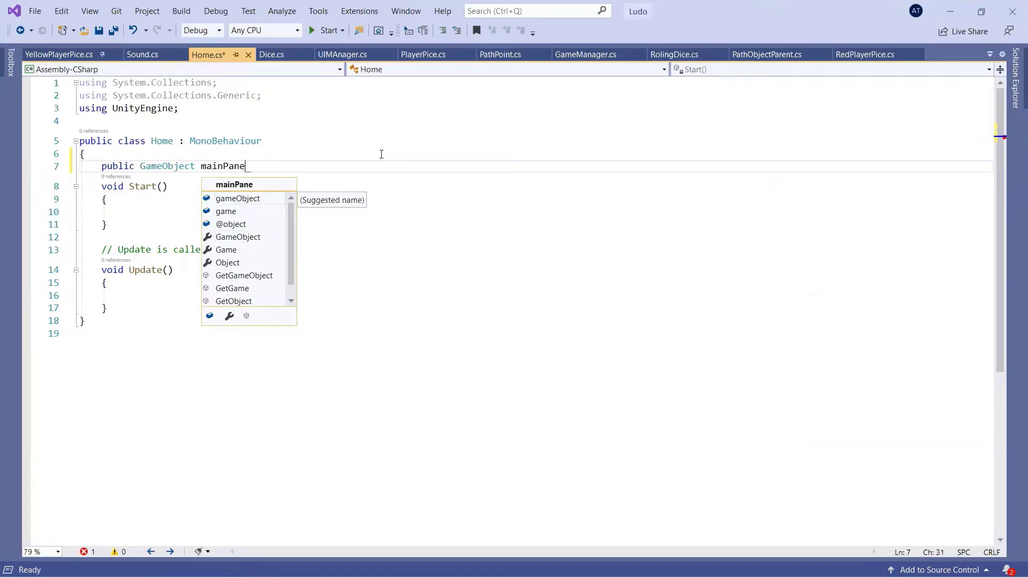
text(l;)
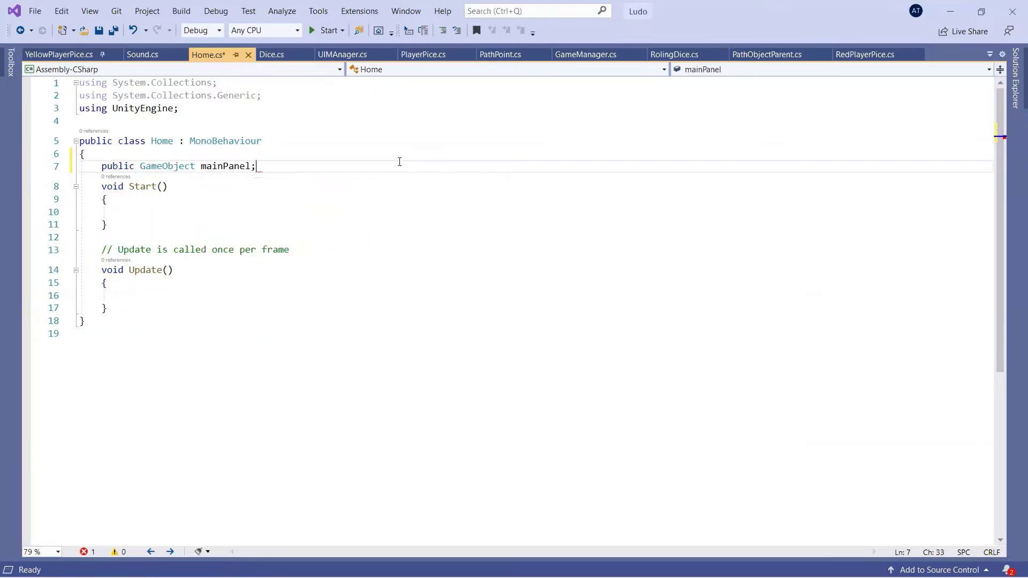
mouse_move(365, 165)
mouse_down()
mouse_move(331, 148)
mouse_move(335, 156)
mouse_up()
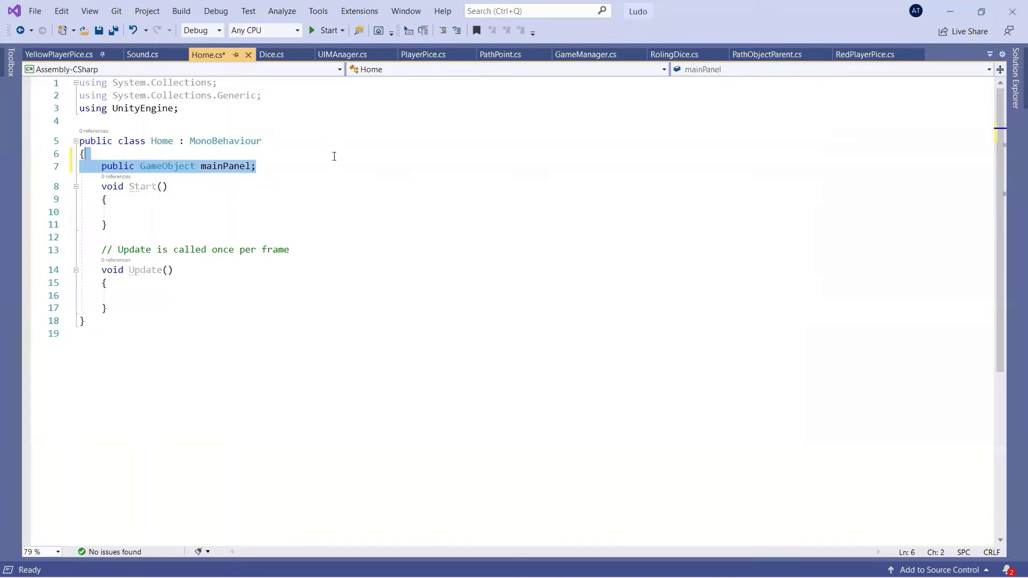
key(ctrl+d)
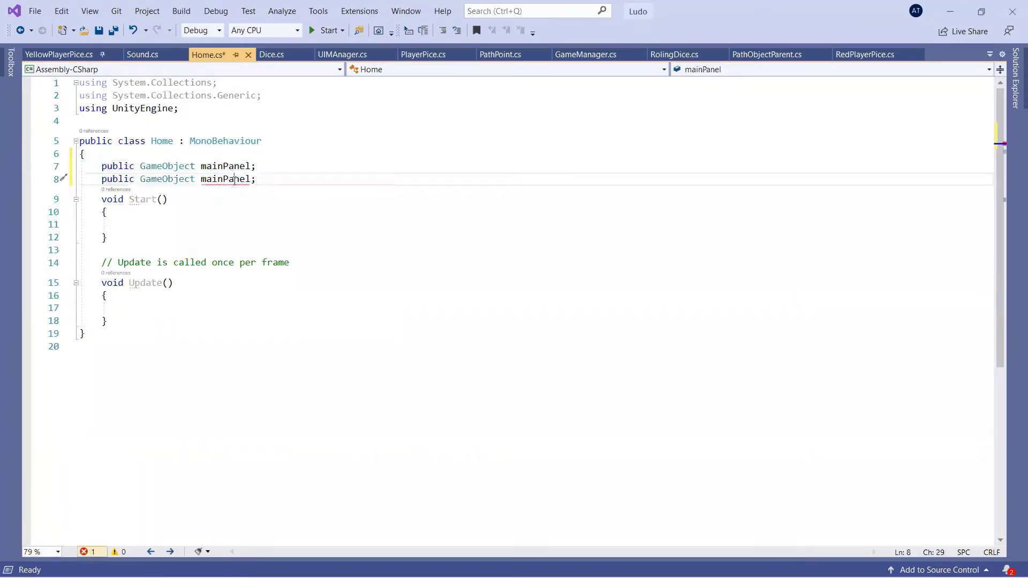
double_click(233, 180)
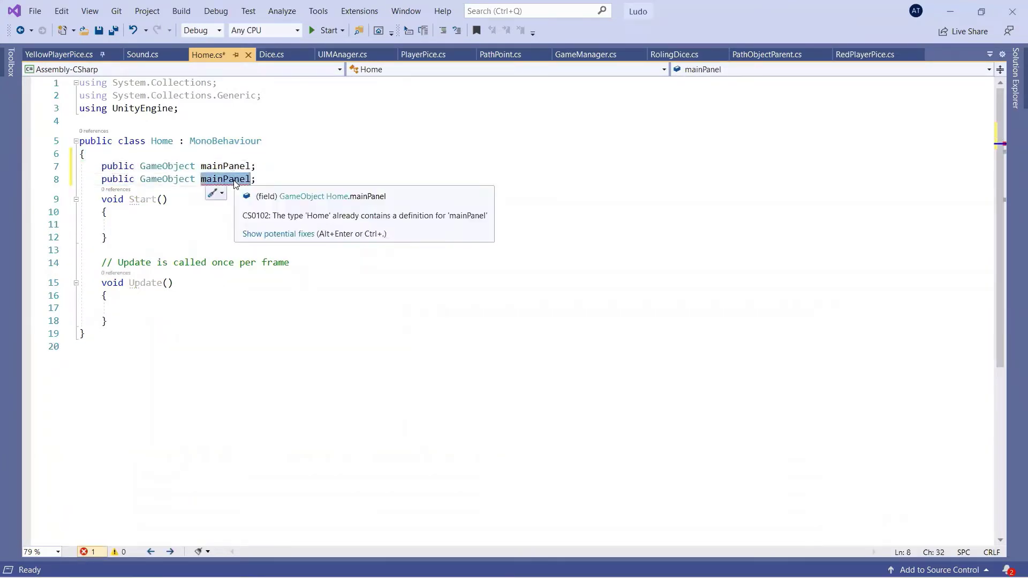
text(Ga)
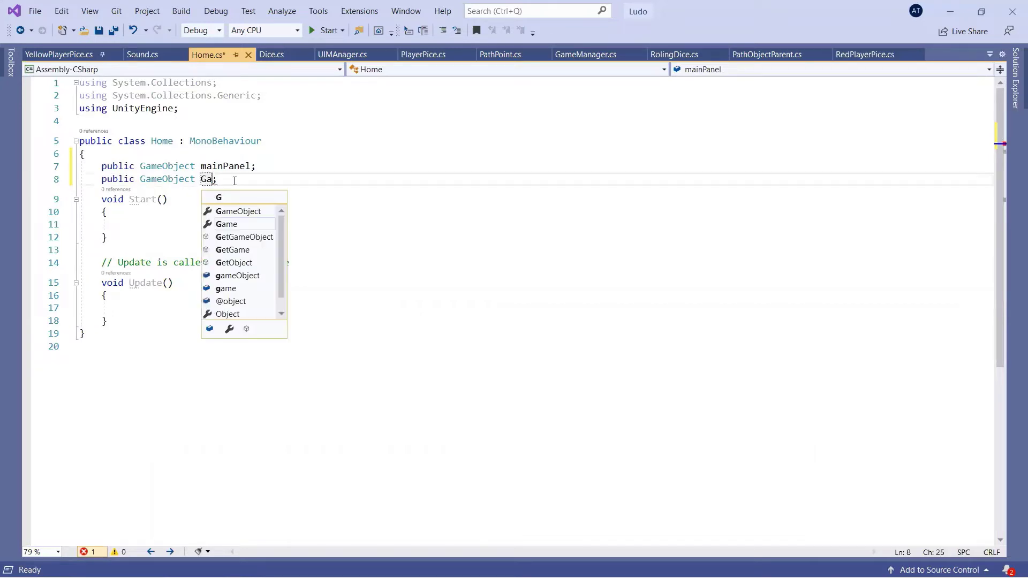
text(mePa)
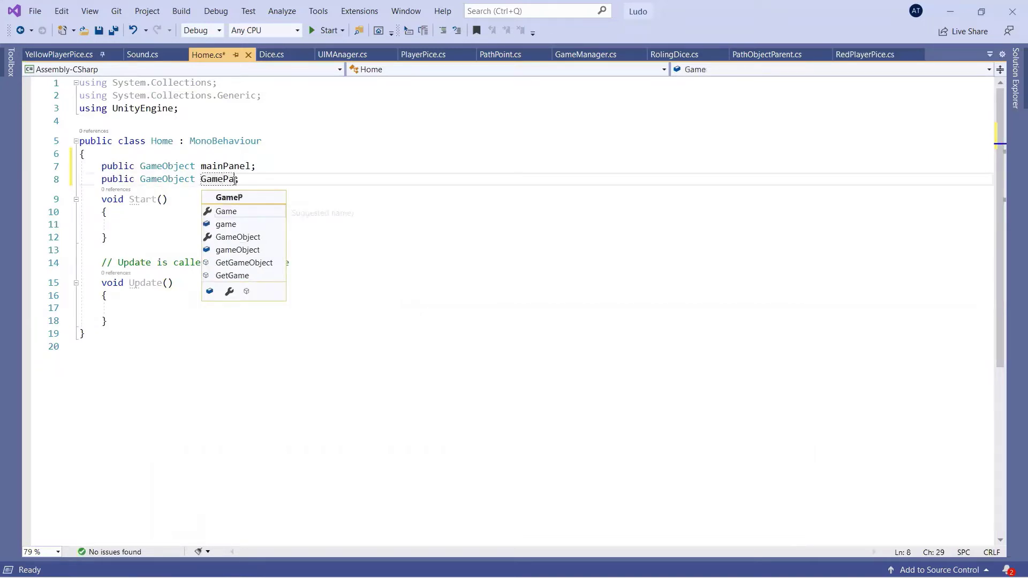
text(nel)
click(305, 181)
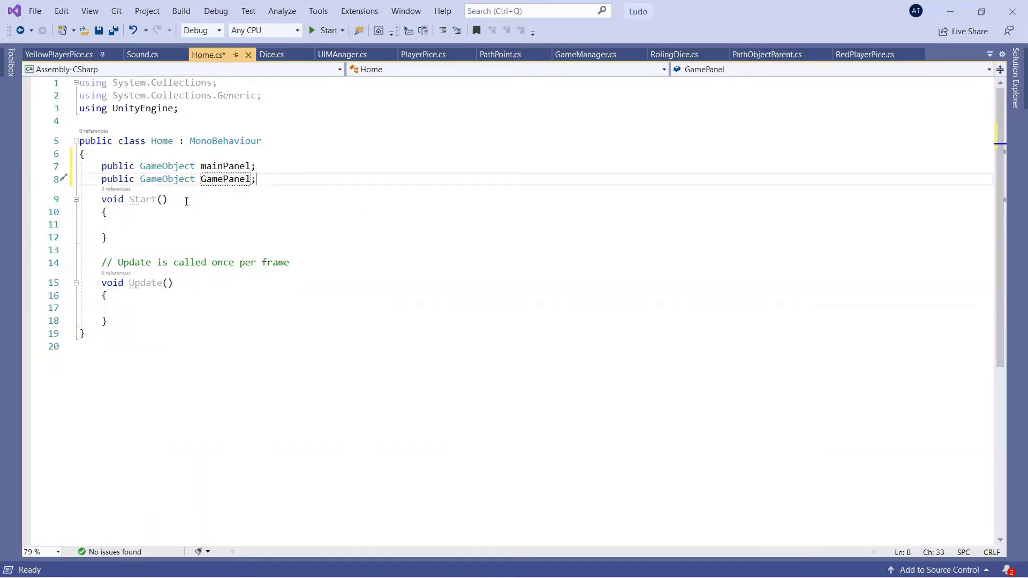
Step: Replace Start() and Update() in Home.cs with an empty public void OnMousDown() method
drag(109, 321, 103, 200)
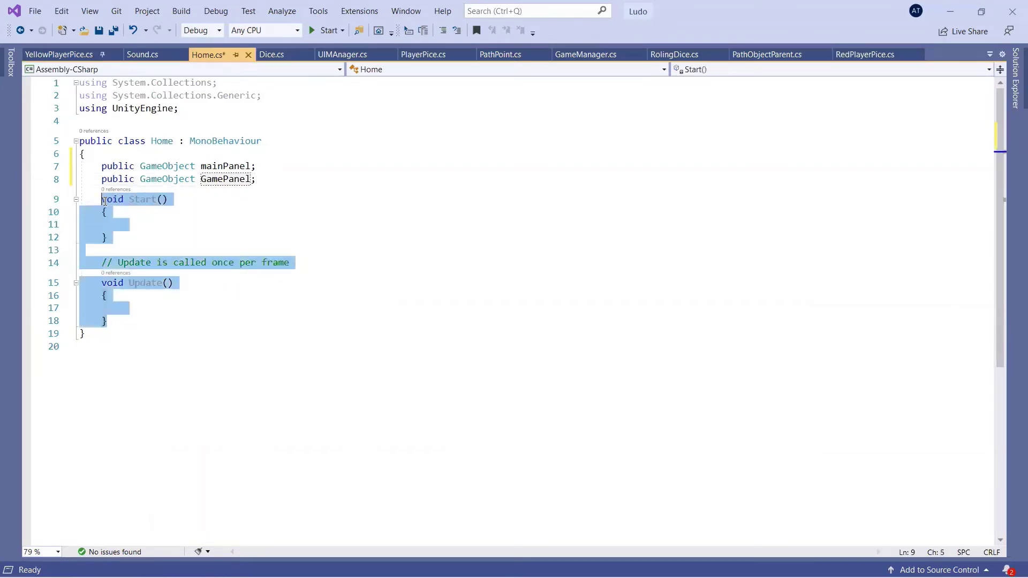
key(Return)
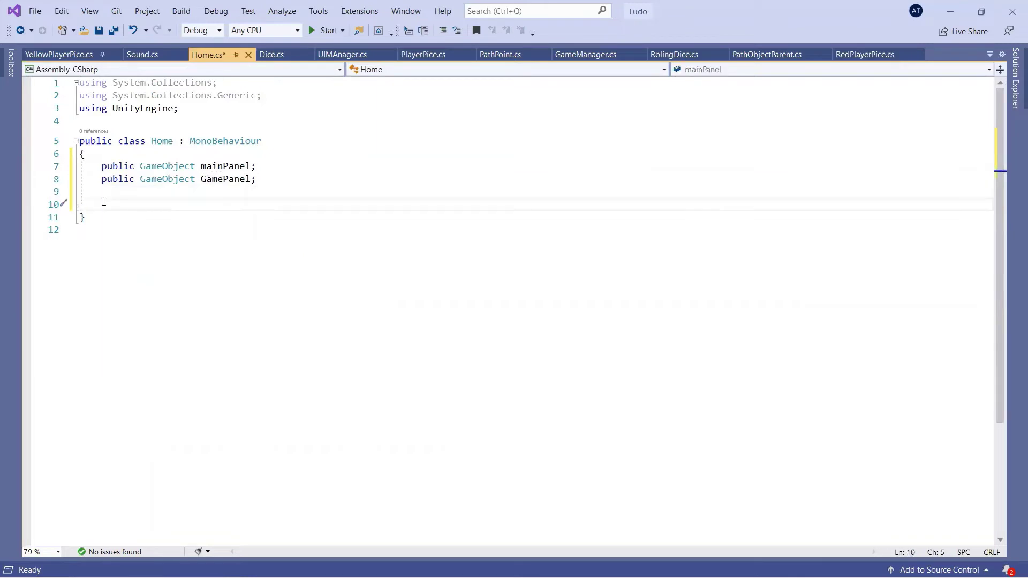
text(public )
text(void)
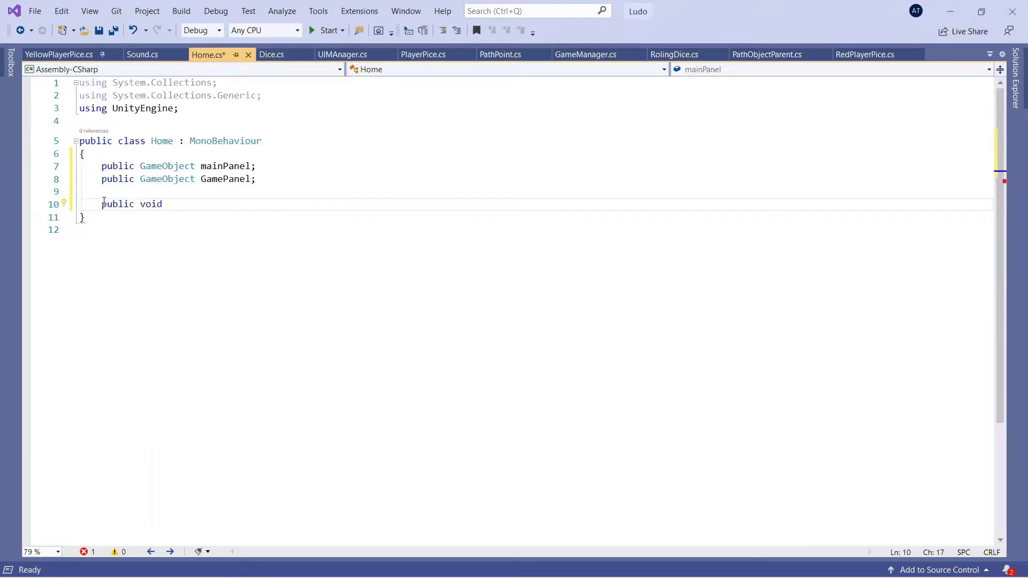
text(On)
text(Mous)
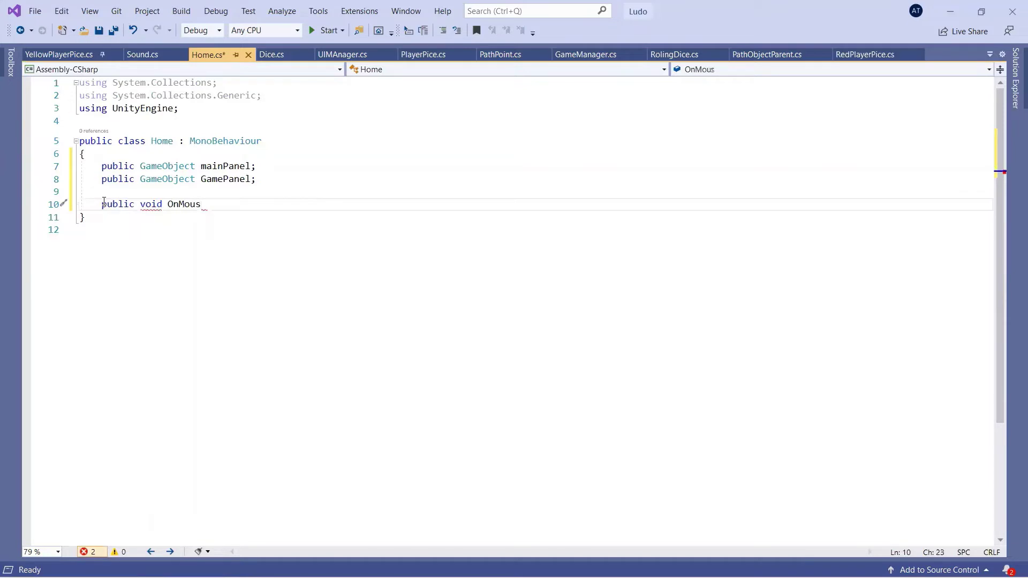
text(Down)
text(())
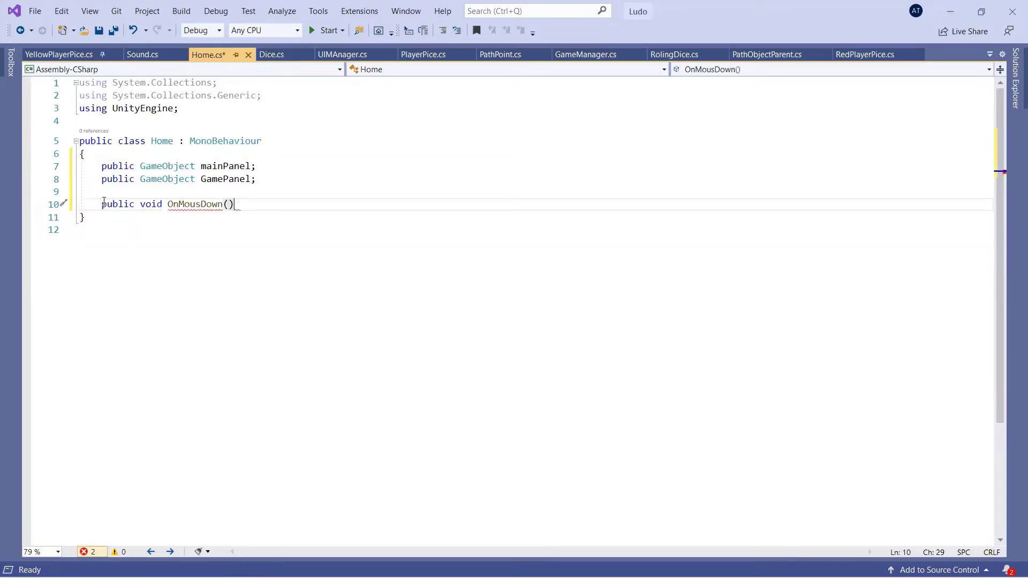
text({)
key(Return)
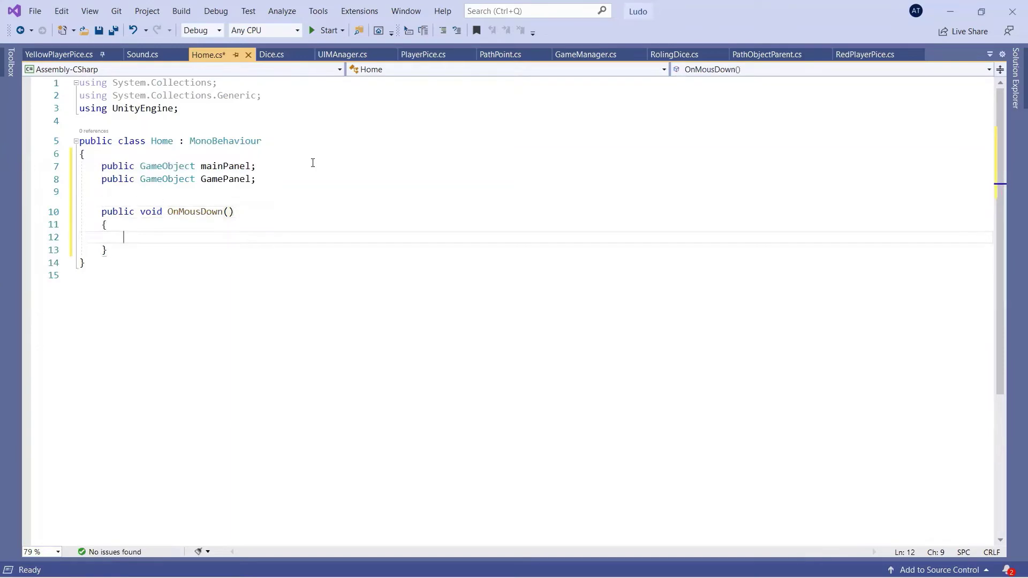
Step: Copy the OnMouseDown name from RolingDice.cs over OnMousDown in Home.cs, and save
click(657, 54)
scroll(237, 222, up, 4)
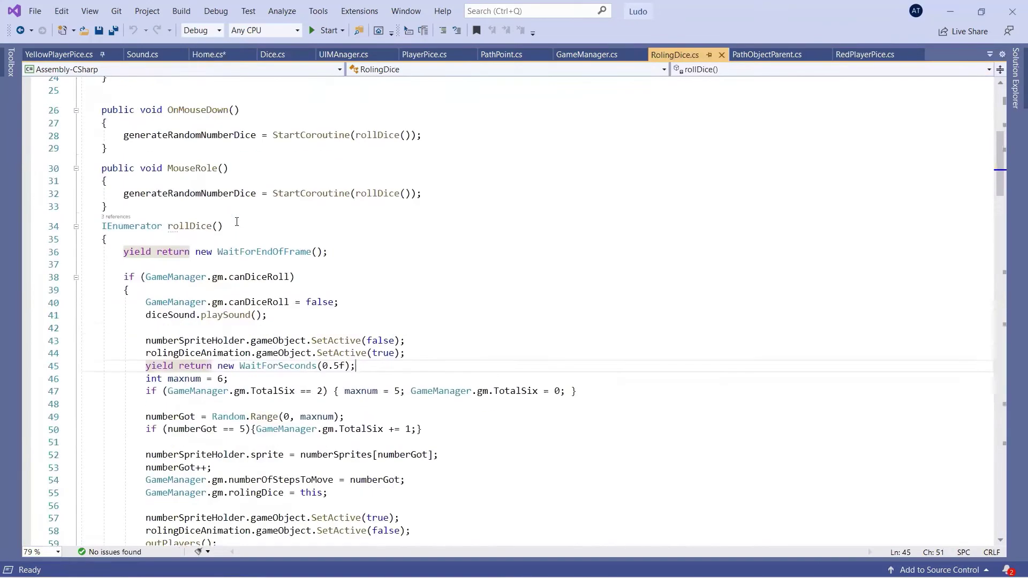
scroll(237, 222, up, 2)
double_click(192, 224)
key(ctrl+c)
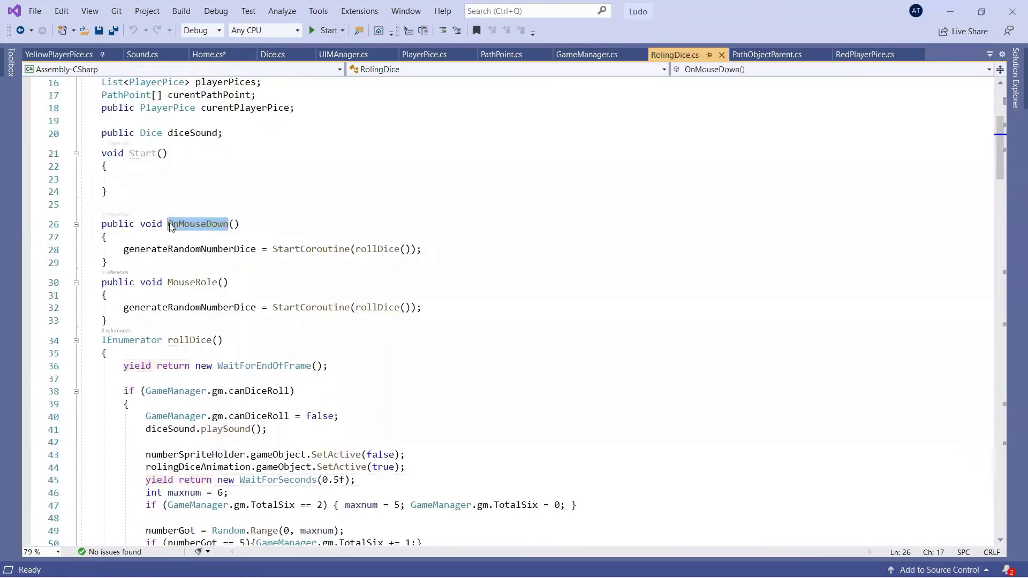
click(205, 56)
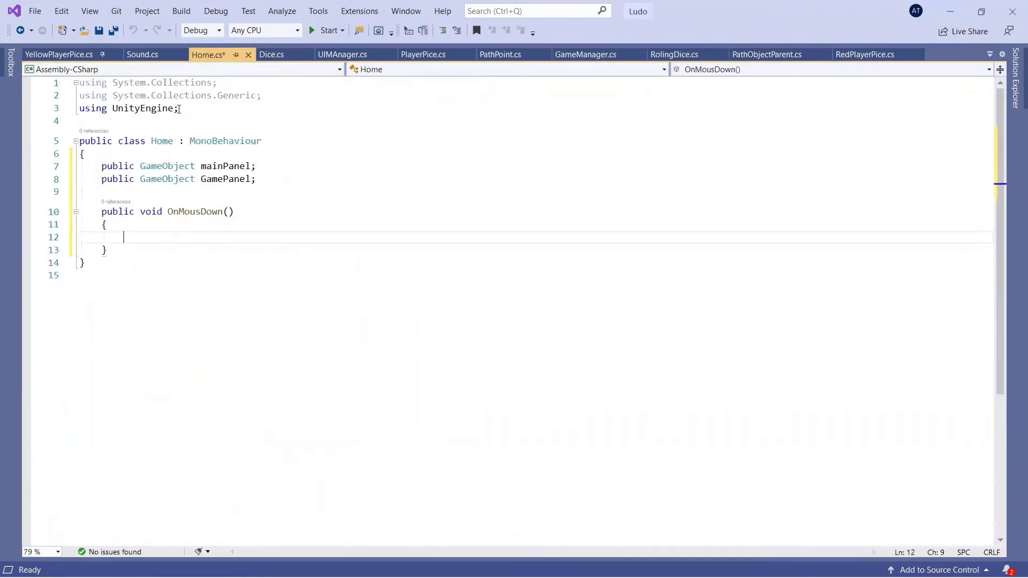
double_click(183, 212)
key(ctrl+v)
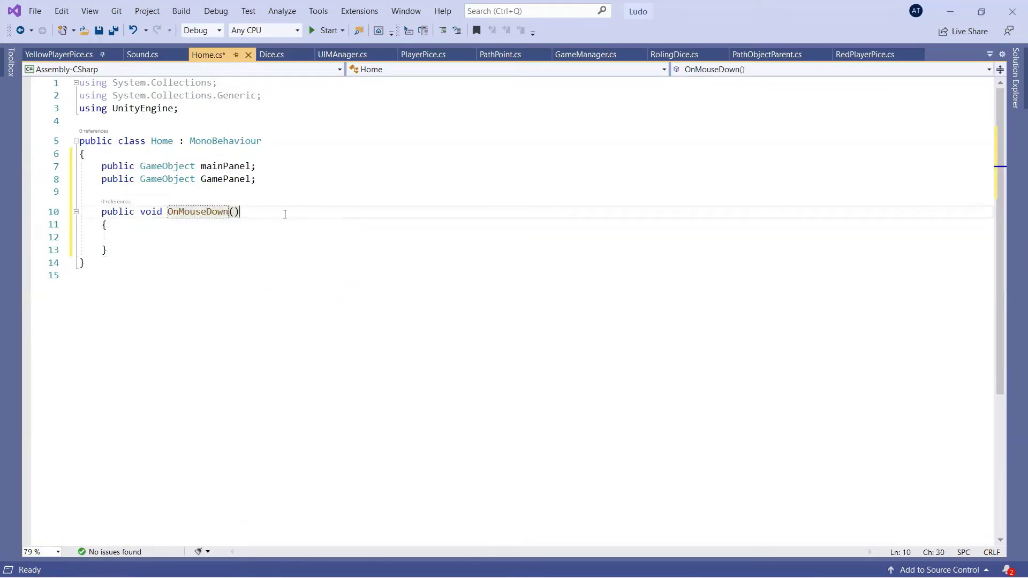
key(ctrl+s)
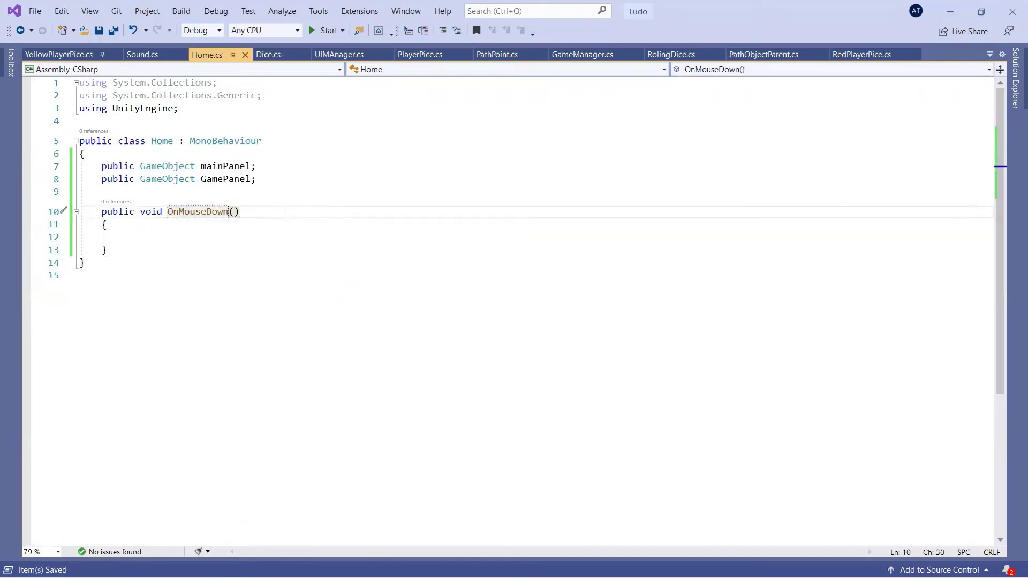
Step: Add mainPanel.SetActive(true); inside Home's OnMouseDown method
double_click(211, 167)
key(ctrl+c)
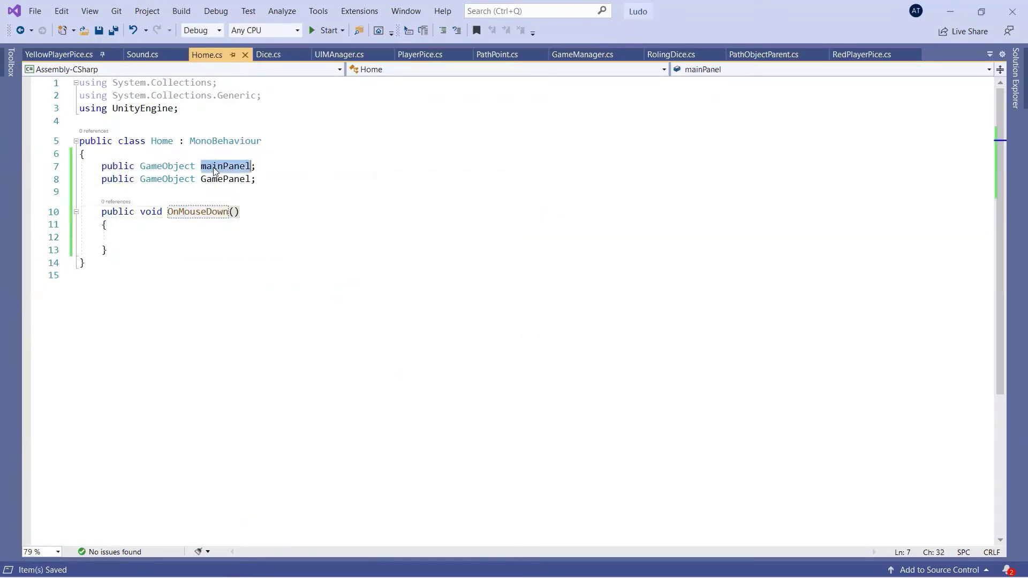
click(212, 233)
key(ctrl+v)
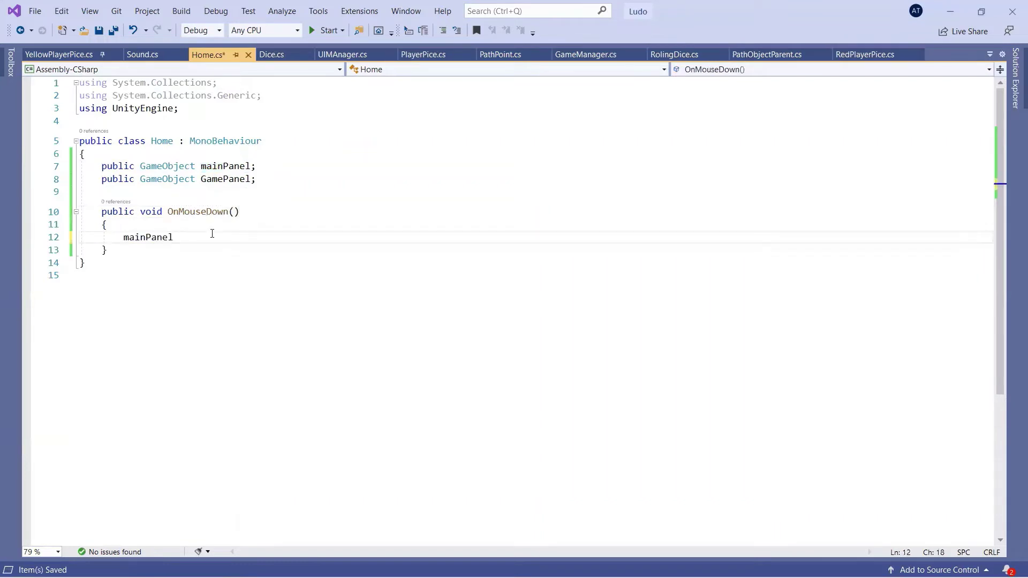
text(.se)
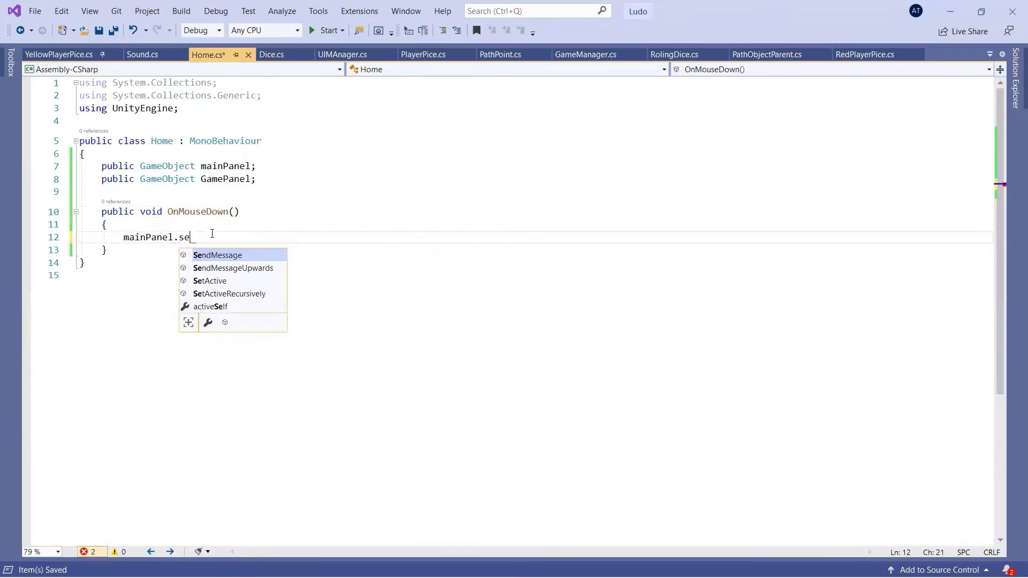
text(tA)
key(Tab)
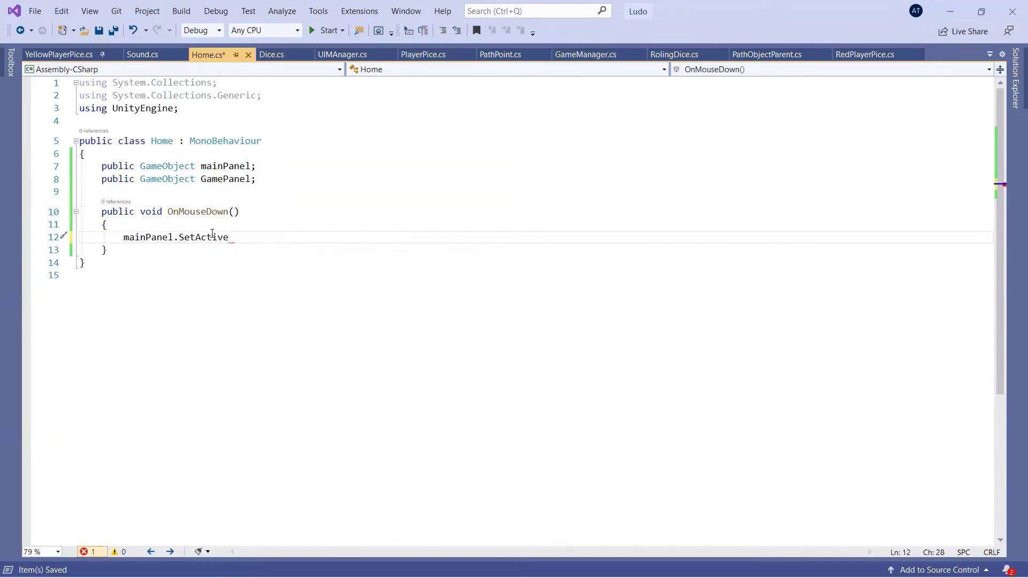
text((t)
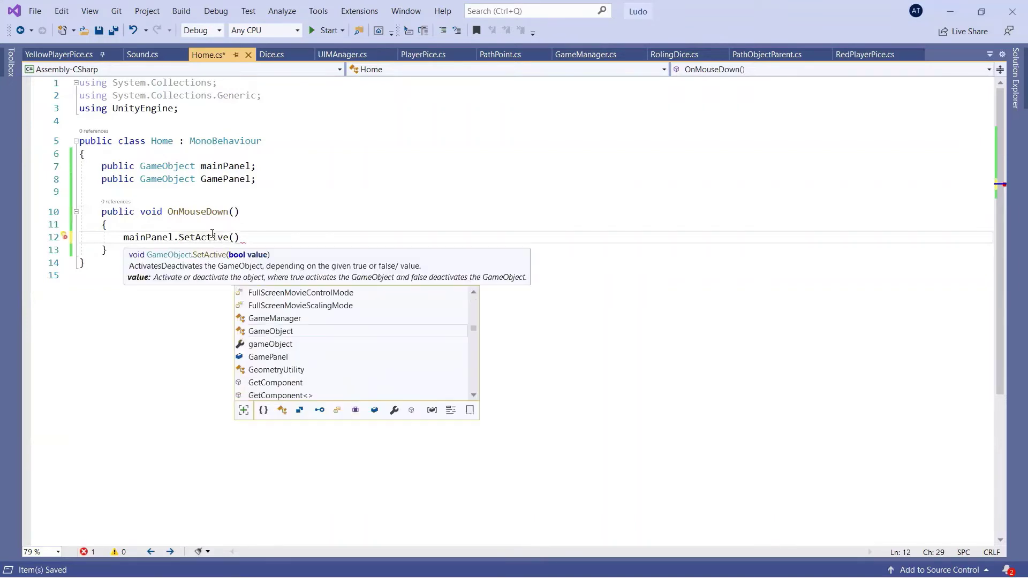
text(r)
text(u)
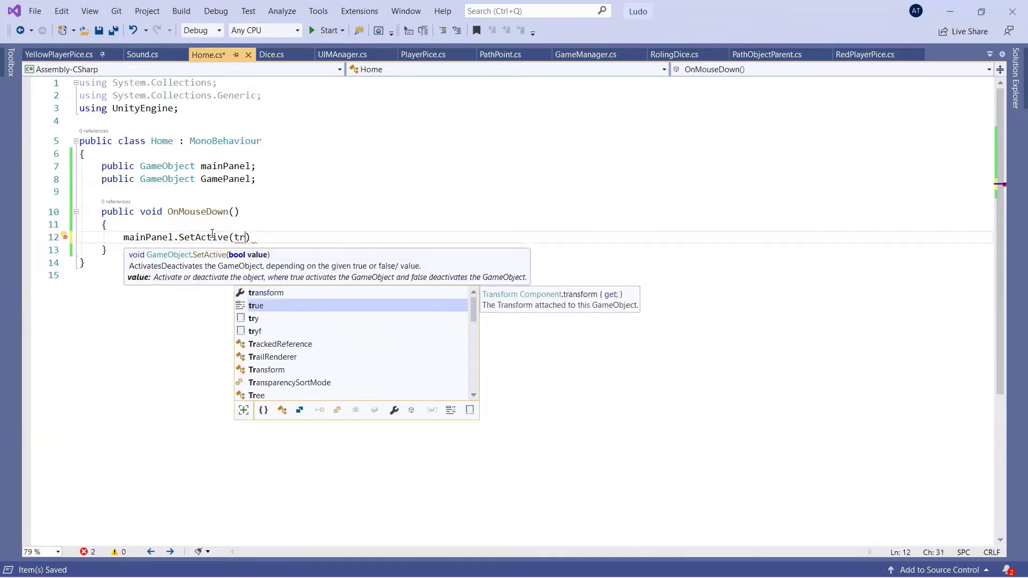
key(Tab)
text();)
key(Return)
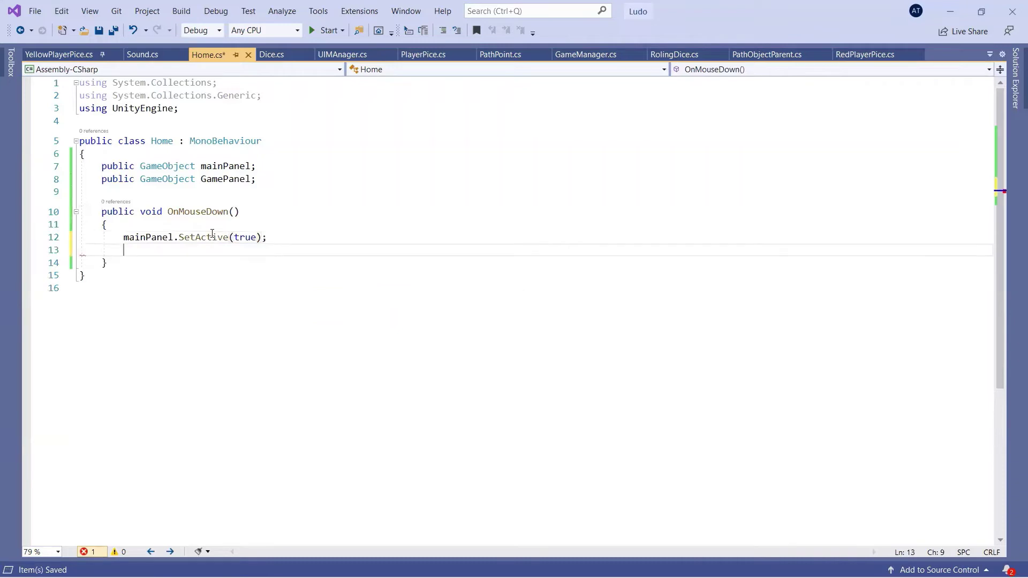
Step: Add GamePanel.SetActive(false); on the next line and save Home.cs
text(ga)
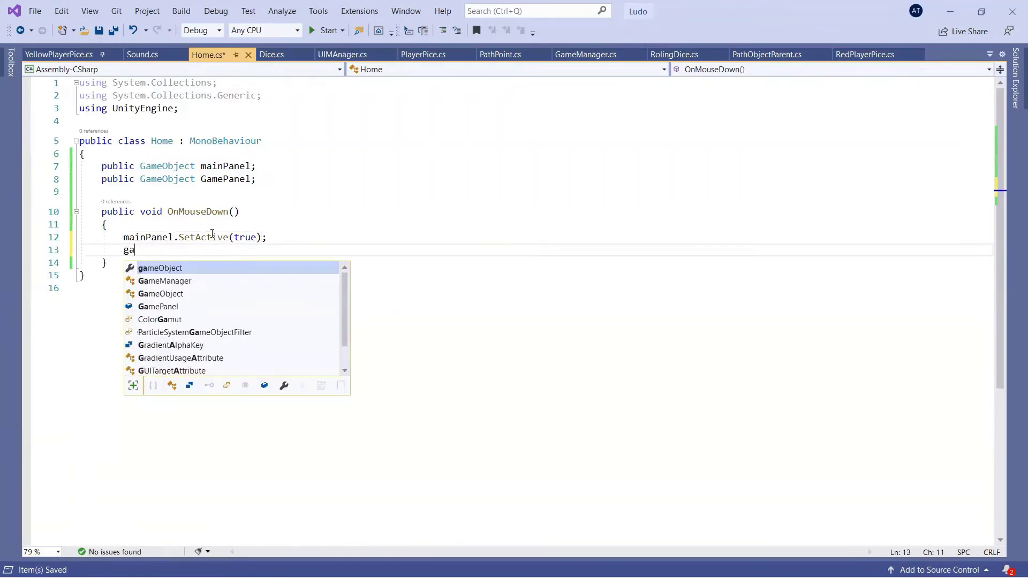
key(Down)
key(Down)
key(Down)
key(Tab)
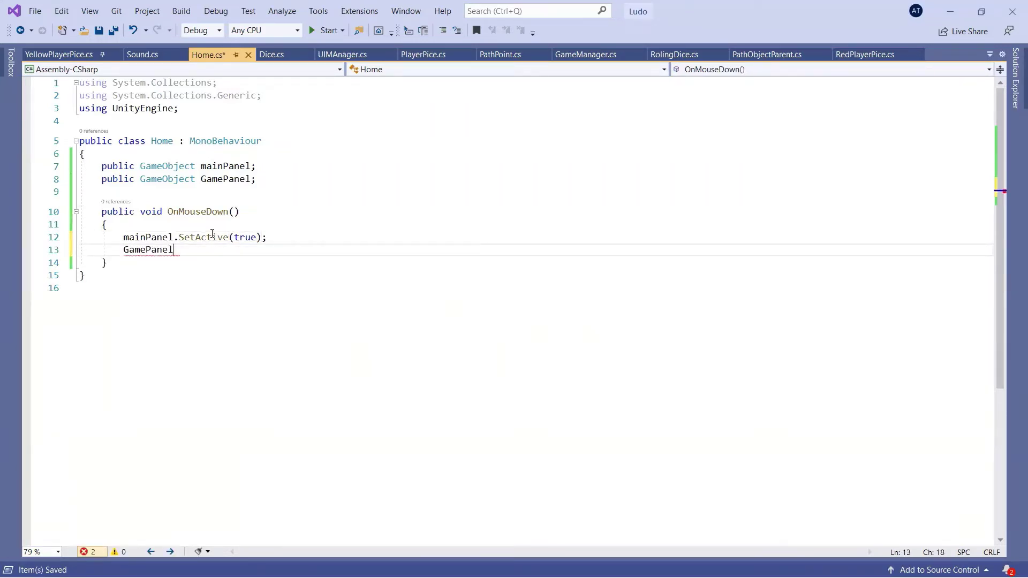
text(.set)
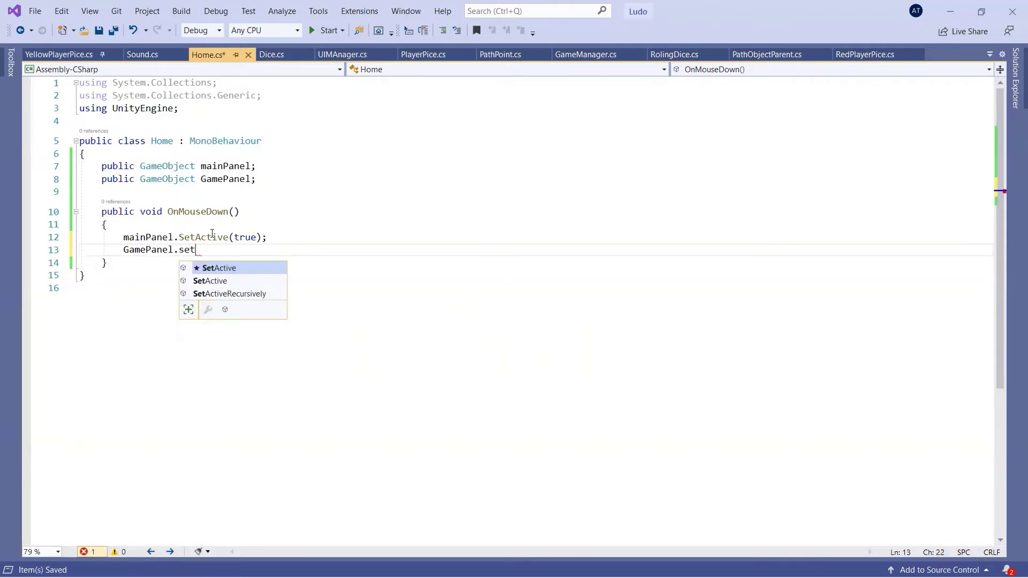
key(Tab)
text((f)
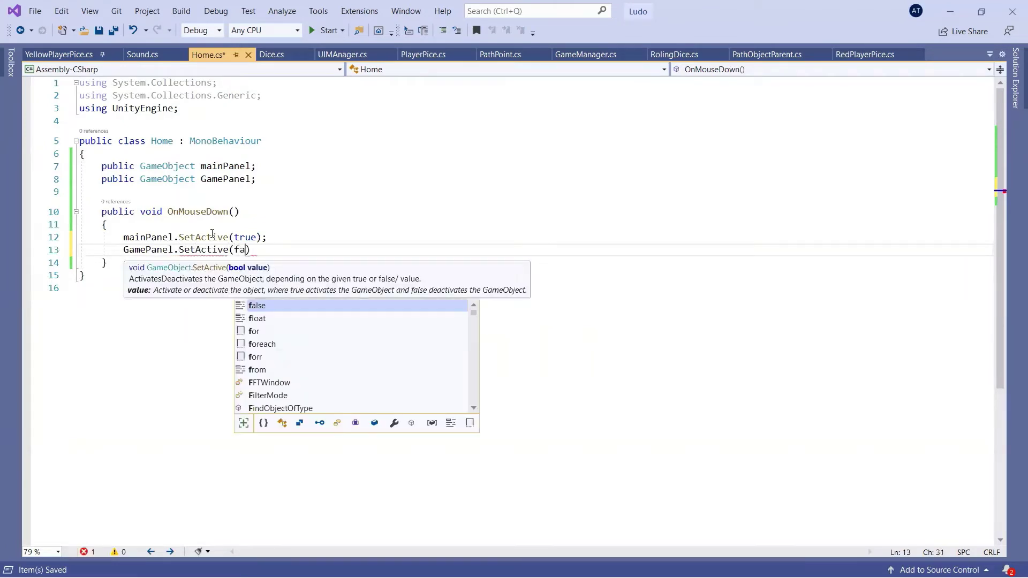
text(a)
key(Tab)
text();)
key(ctrl+s)
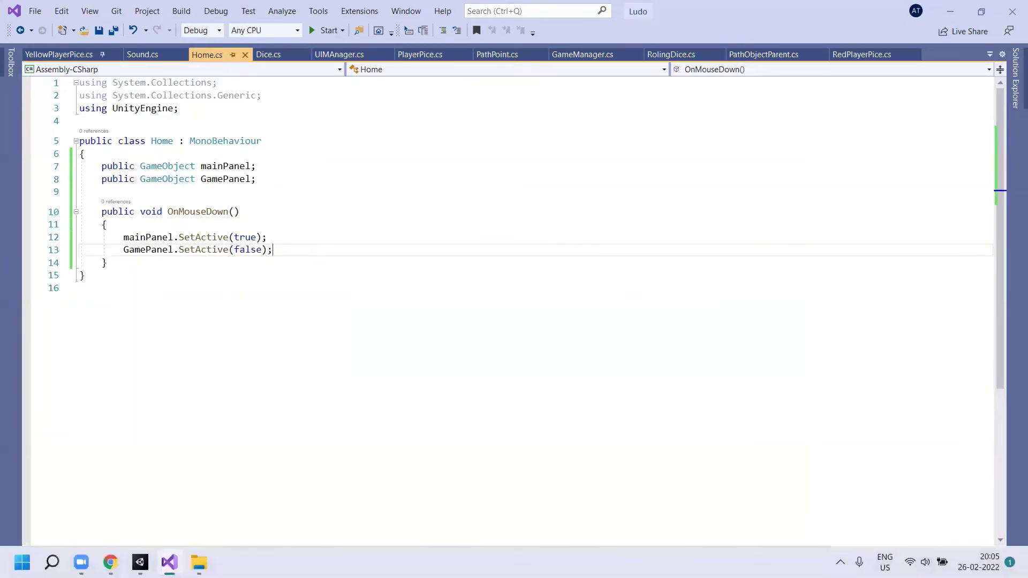
Step: Switch to Unity and briefly run, then stop, Play mode
click(140, 562)
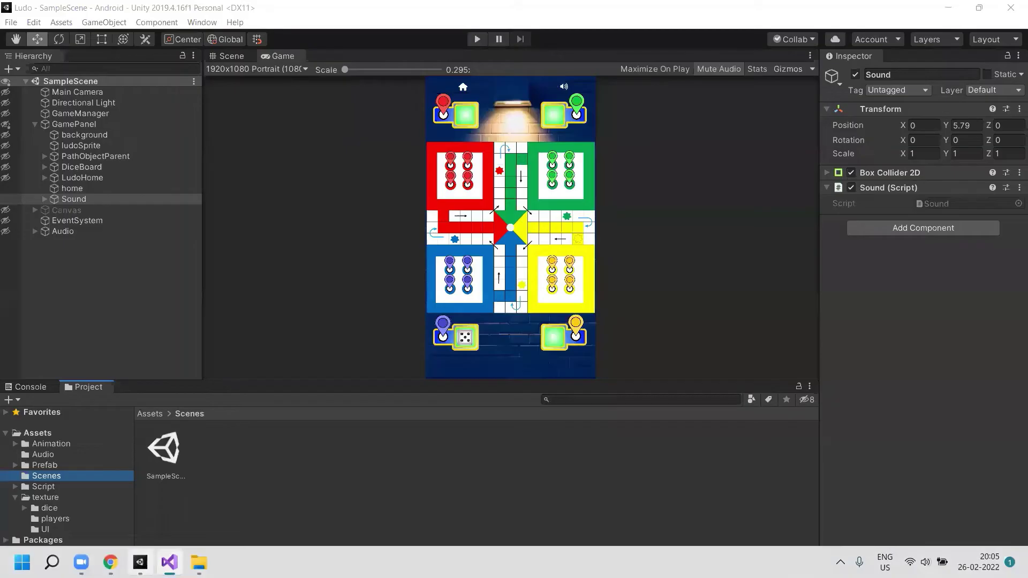
click(476, 40)
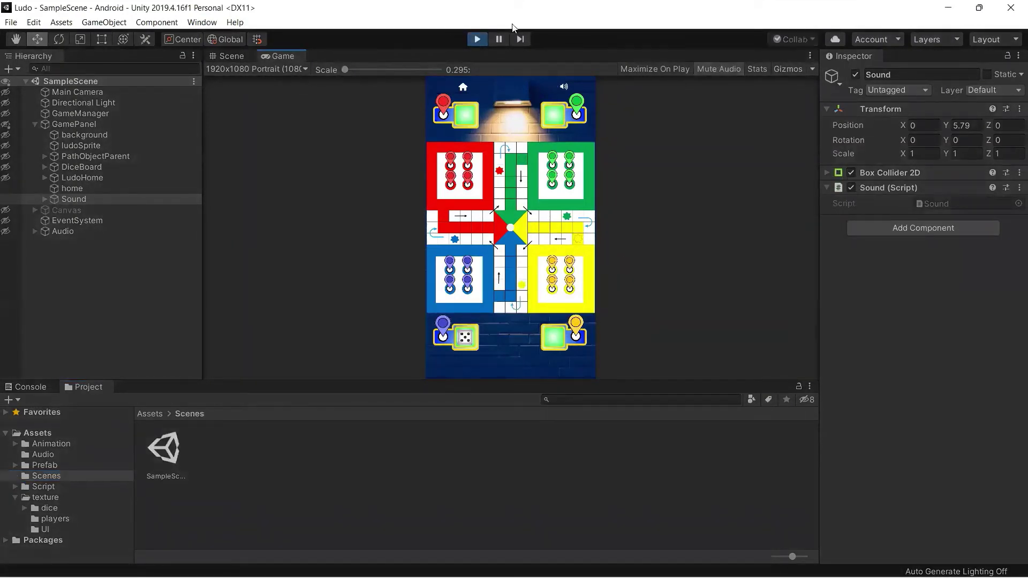
click(477, 40)
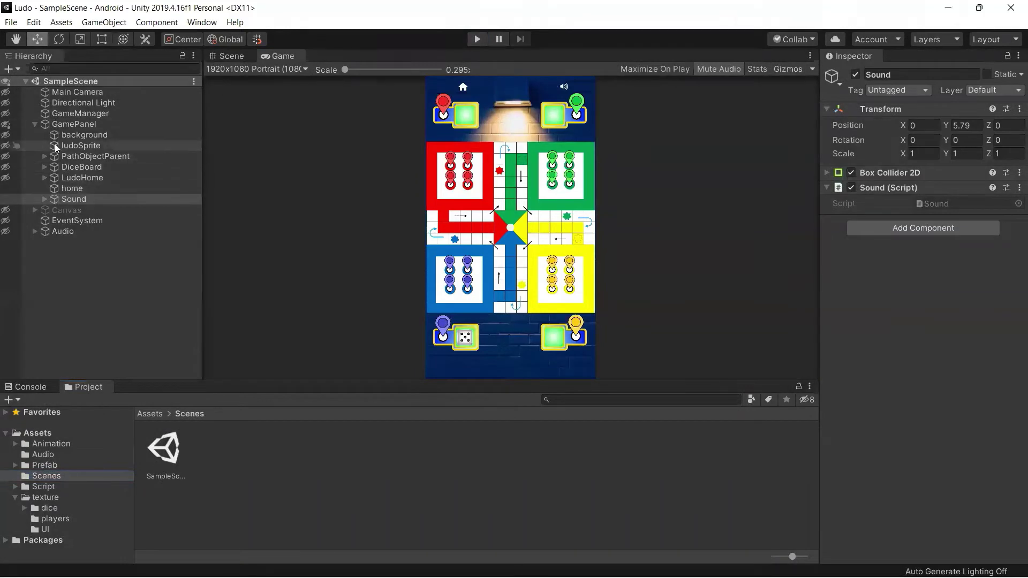
Step: Deactivate GamePanel and activate Canvas so the game starts on the main menu
click(69, 123)
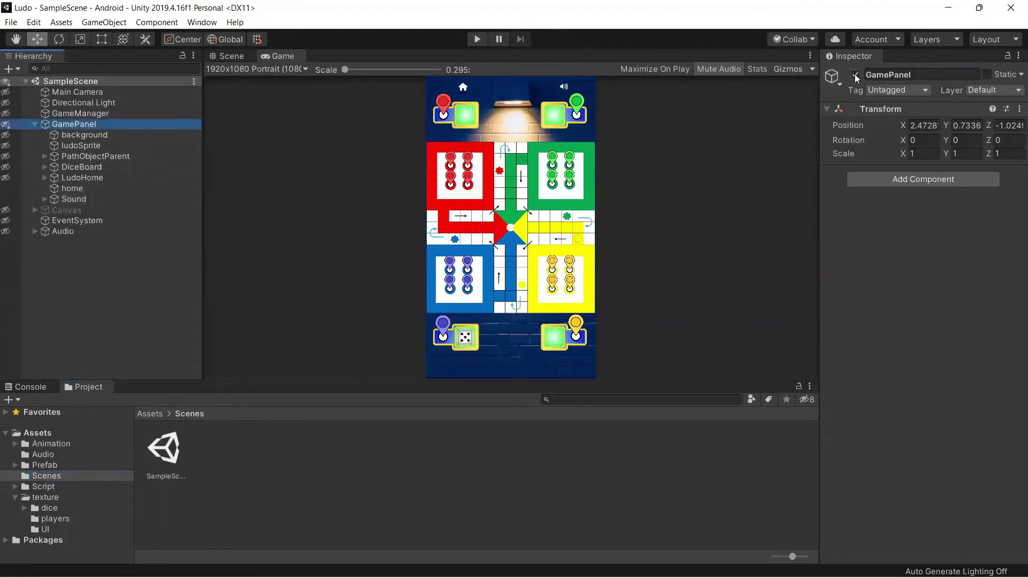
click(855, 75)
click(60, 209)
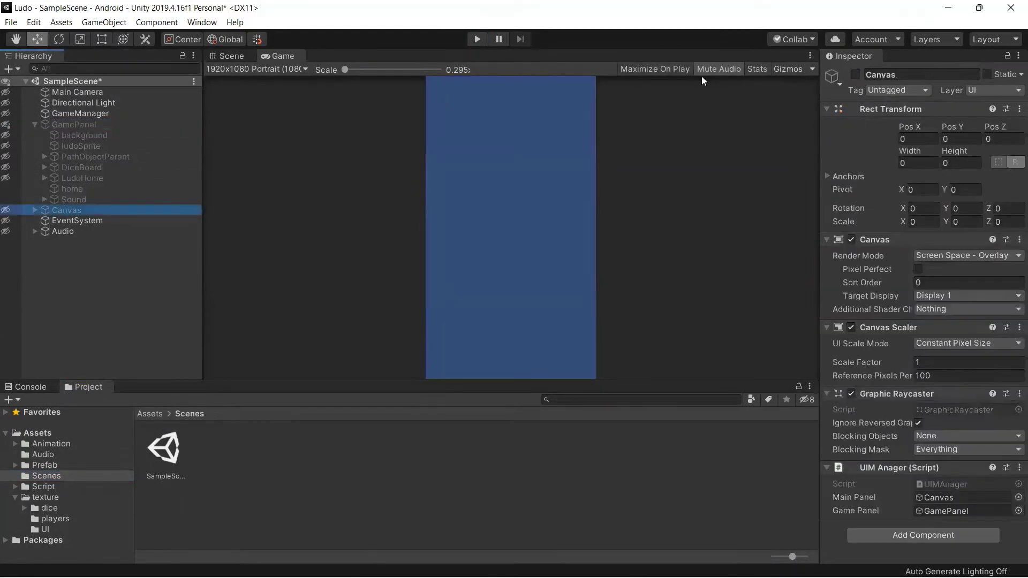
click(855, 76)
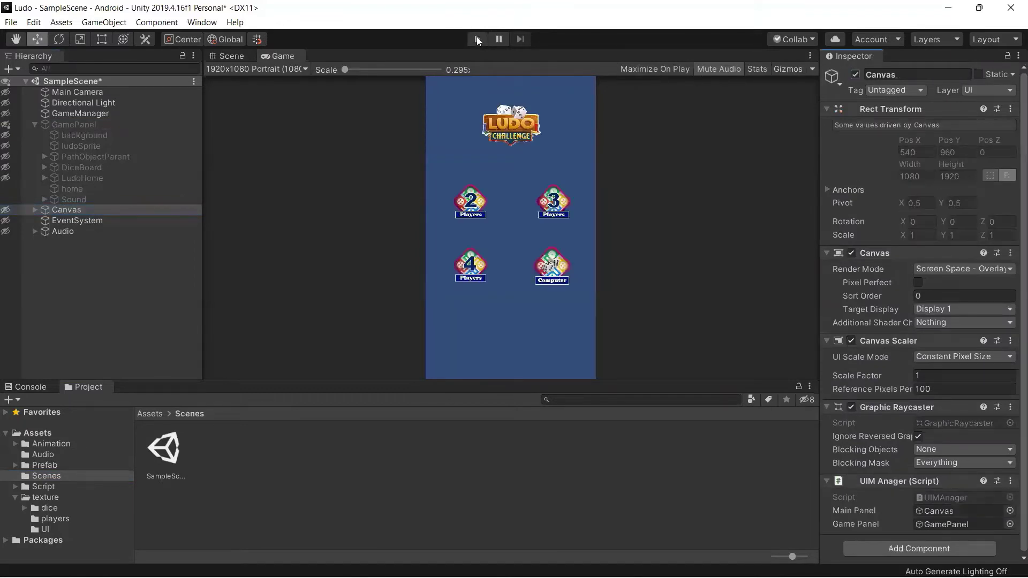
Step: Play a 3 Players game and press home, exposing Home's unassigned mainPanel reference
click(482, 40)
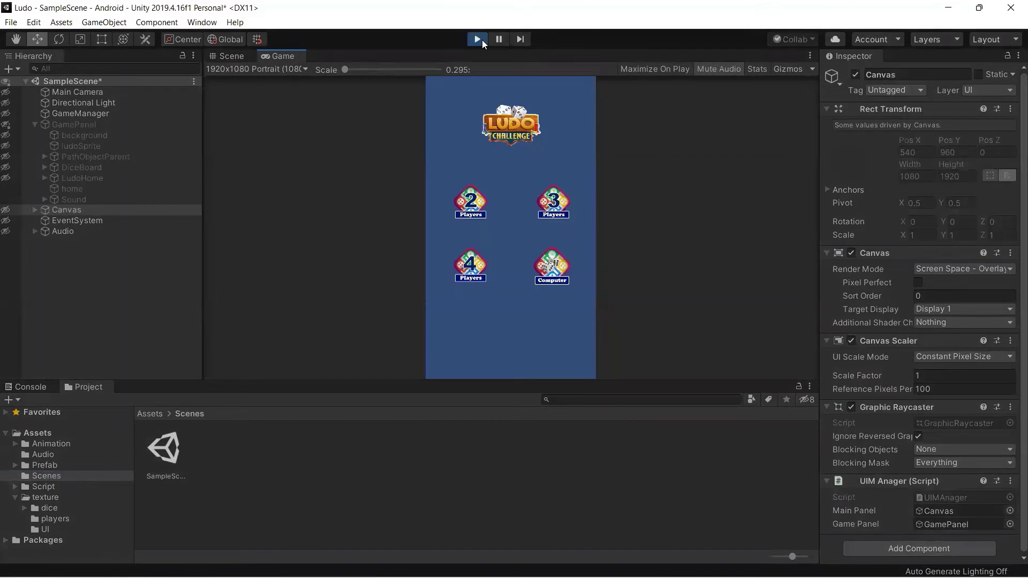
click(553, 196)
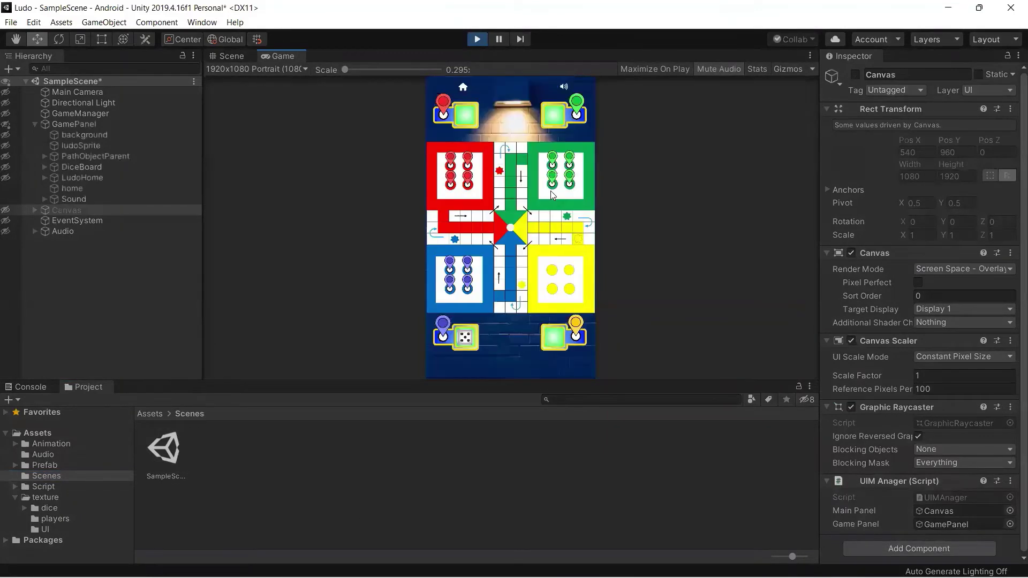
click(463, 89)
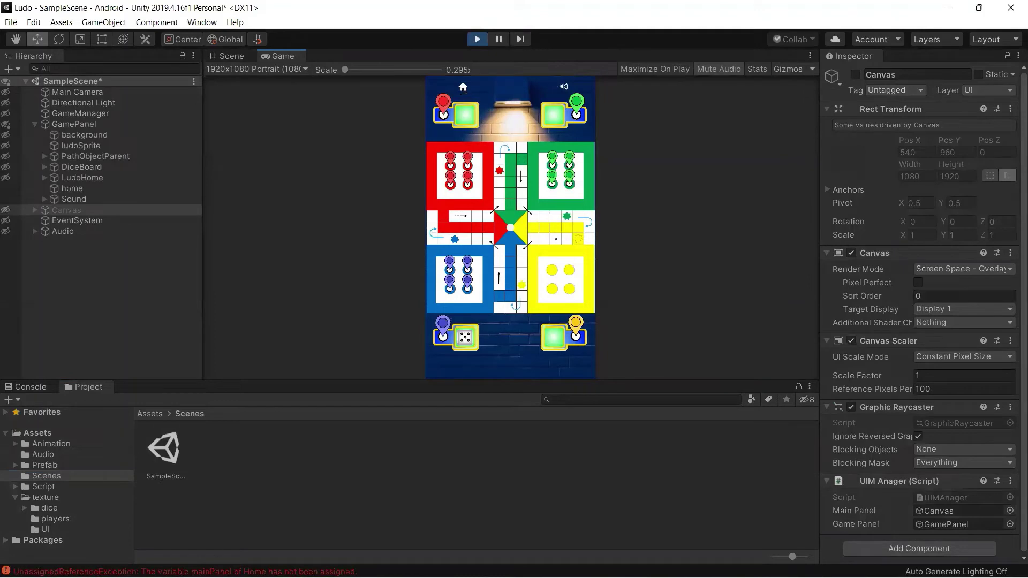
click(476, 43)
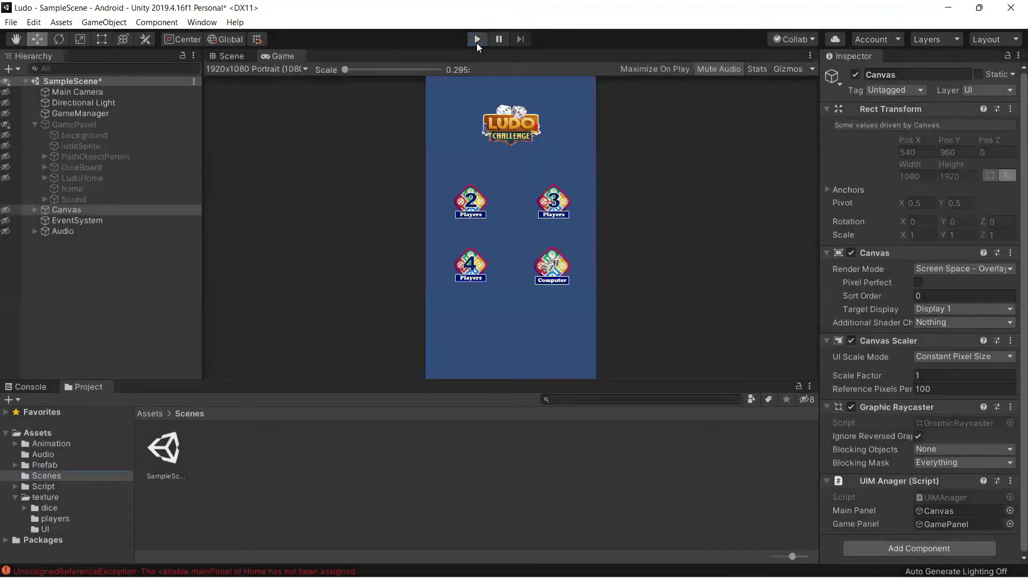
Step: Assign Canvas to Main Panel and GamePanel to Game Panel on the home object's Home script
click(72, 189)
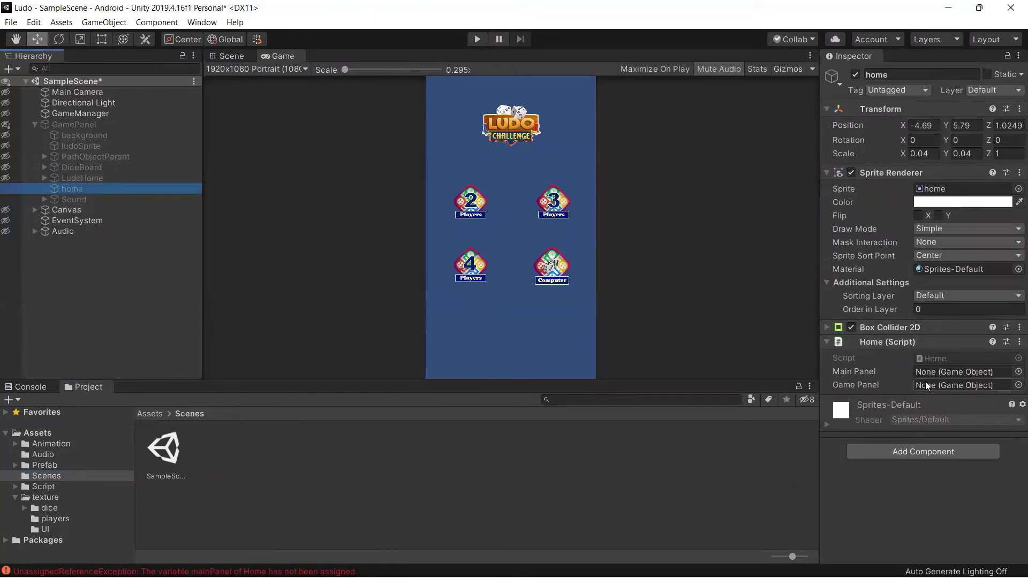
mouse_move(86, 125)
mouse_down()
mouse_move(953, 375)
mouse_move(949, 382)
mouse_up()
drag(72, 188, 927, 375)
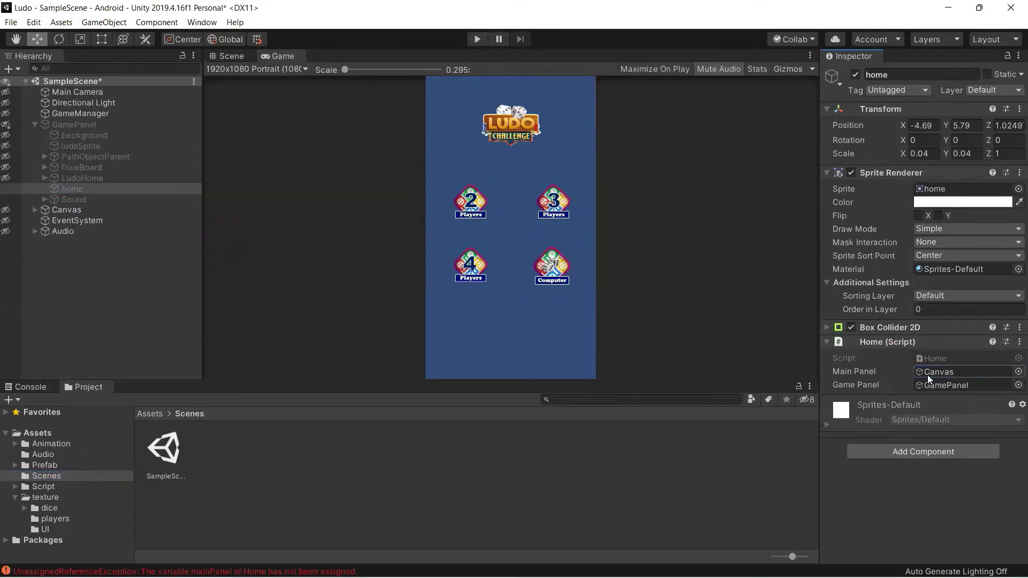
Step: In Play mode, repeatedly open a game board and return home to confirm the menu reappears
click(473, 40)
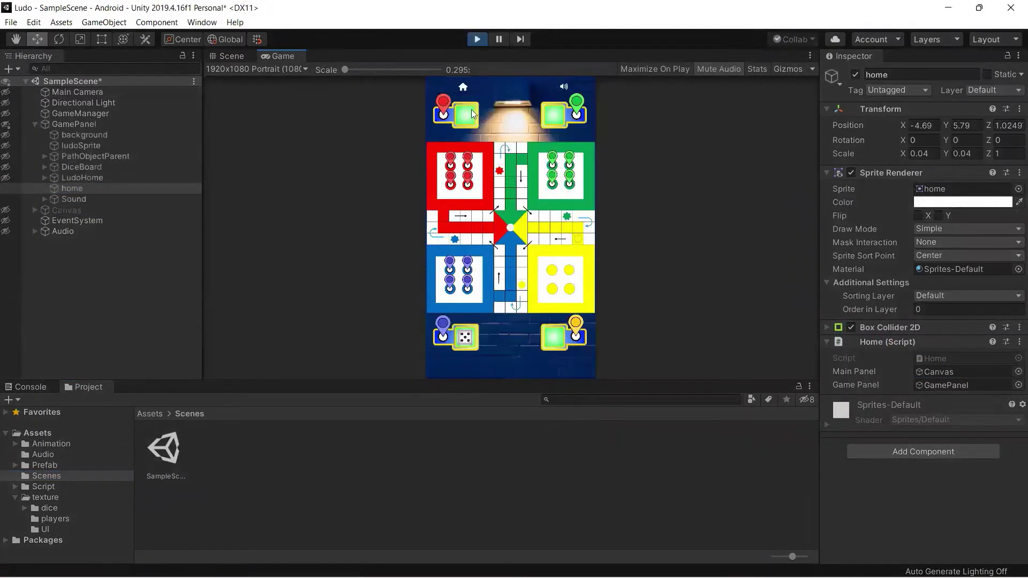
click(462, 88)
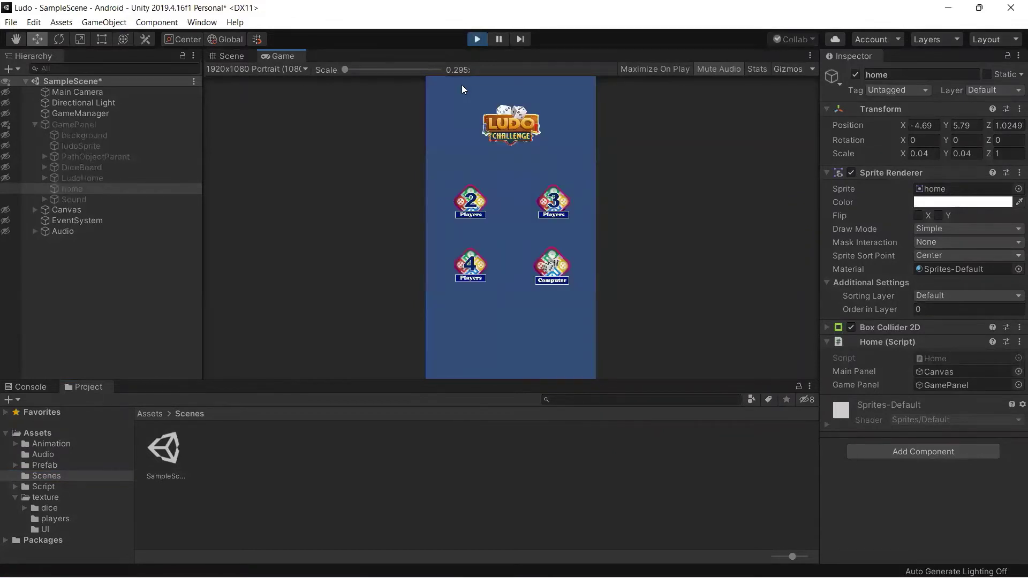
click(559, 205)
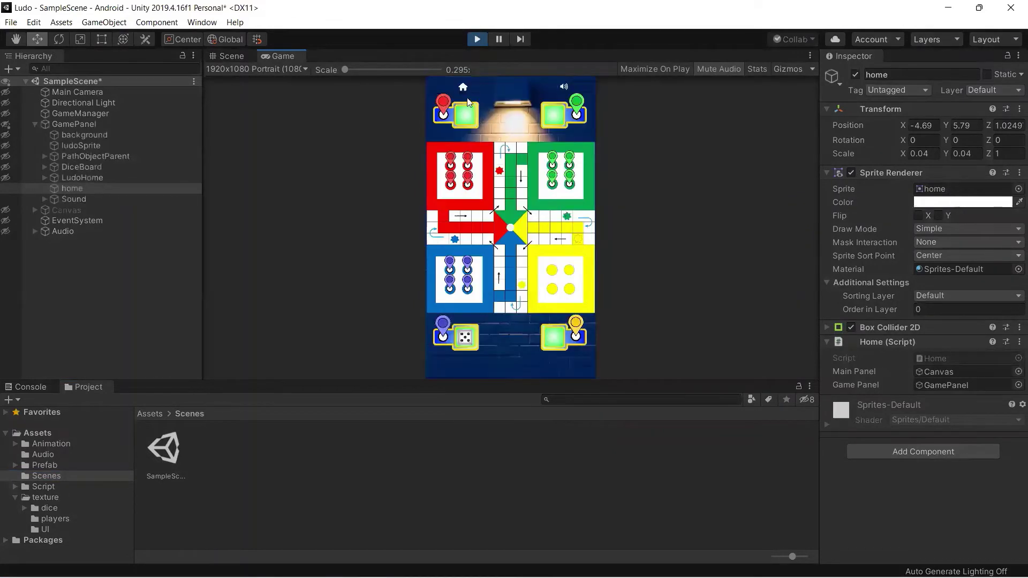
click(464, 87)
click(550, 205)
click(463, 84)
click(559, 216)
click(466, 83)
click(559, 211)
click(463, 83)
click(557, 200)
Step: Stop Play mode and bring up Sound.cs in Visual Studio
click(477, 39)
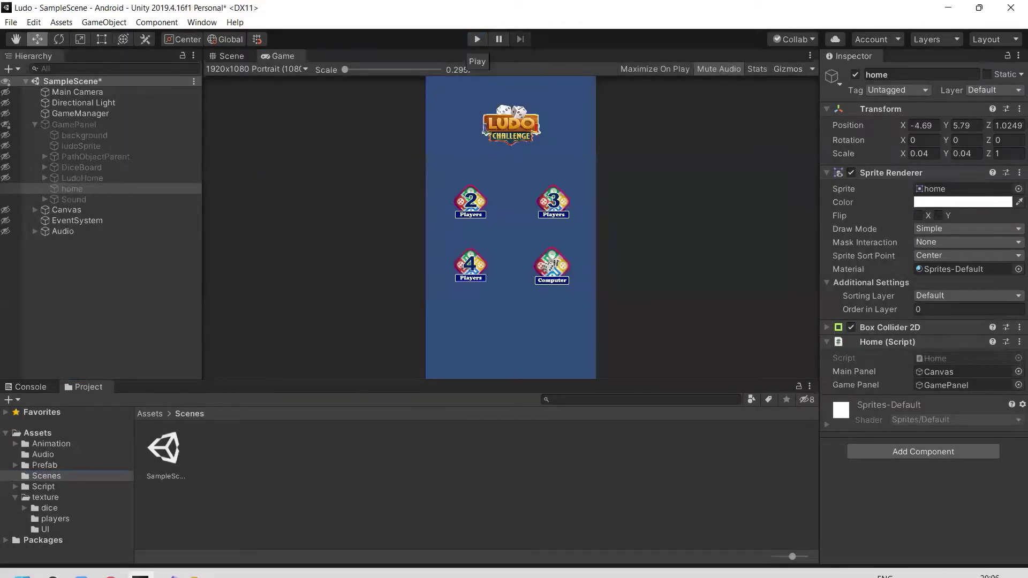
click(168, 574)
click(138, 54)
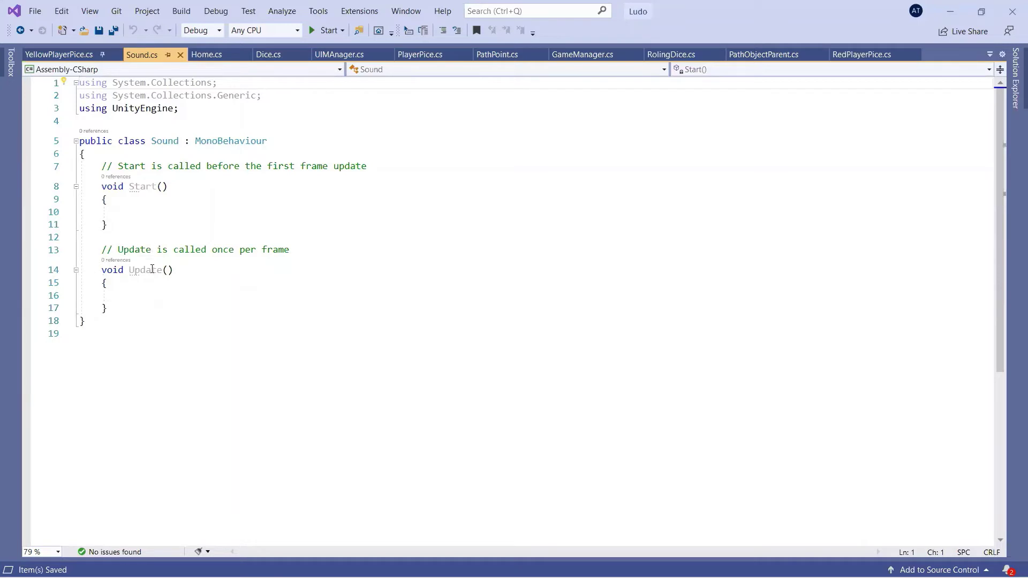
Step: Replace Sound.cs's Start and Update methods with a public GameObject play field
drag(134, 305, 105, 156)
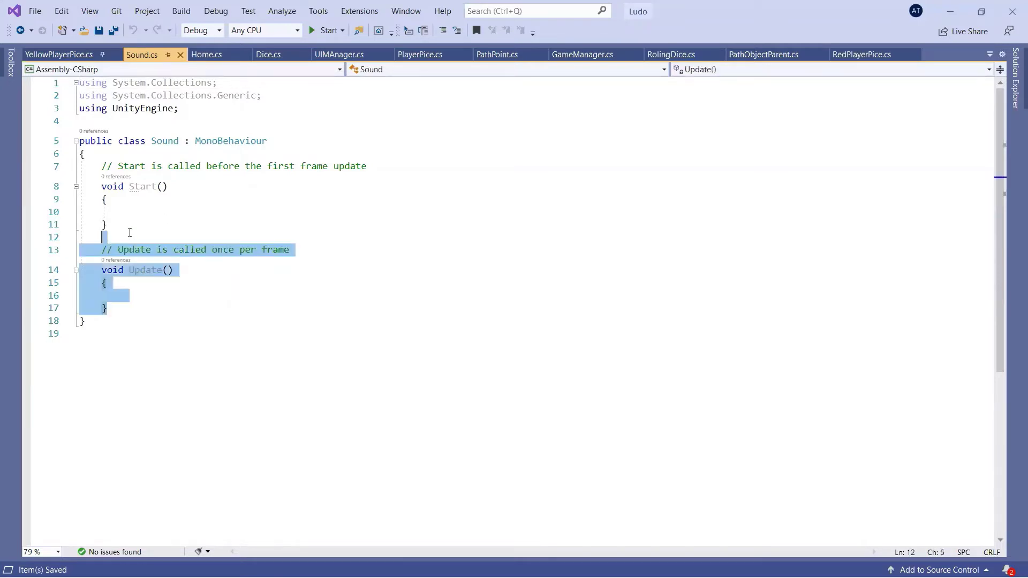
key(Delete)
text(public )
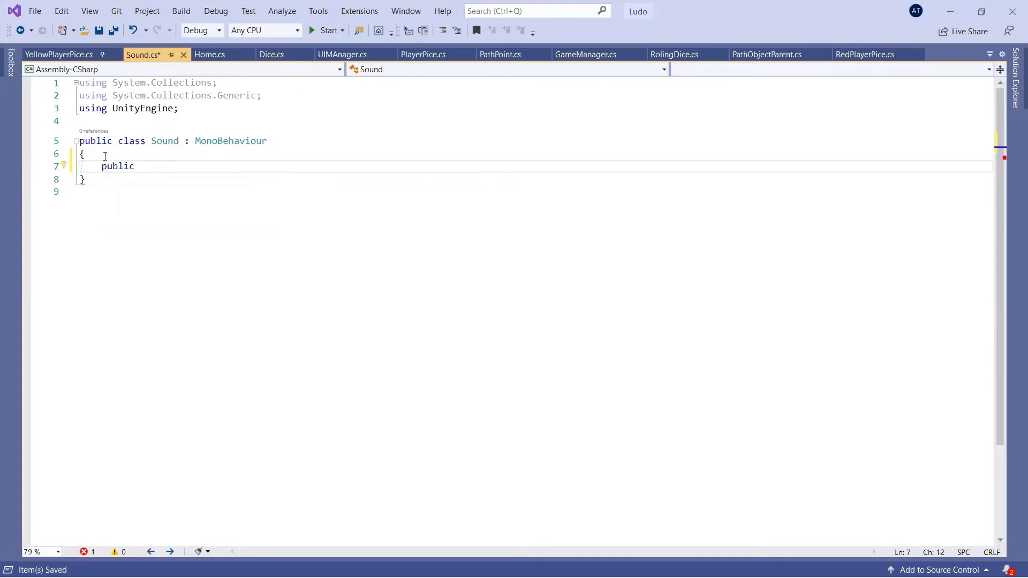
text(ga)
key(Tab)
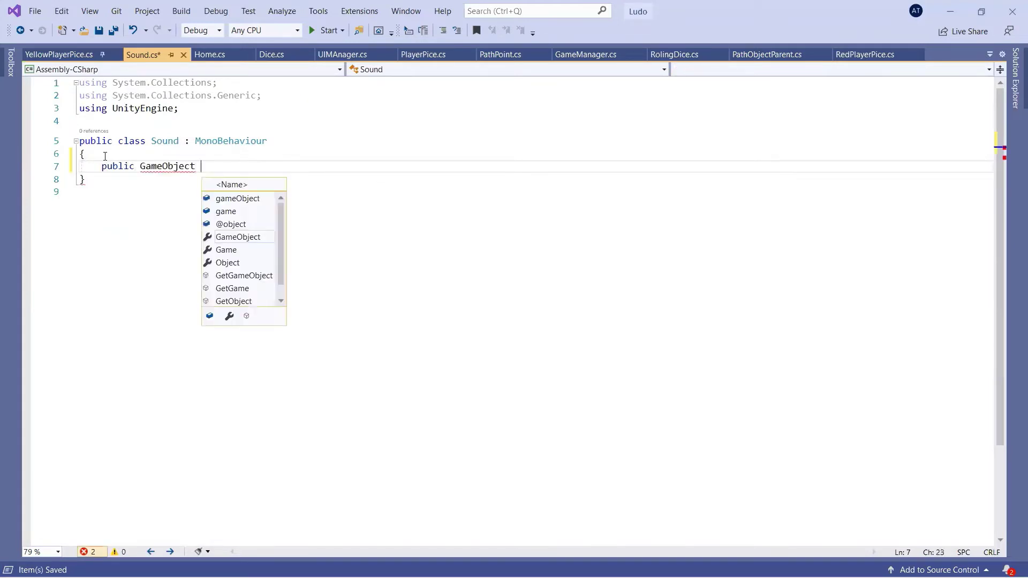
text(pla)
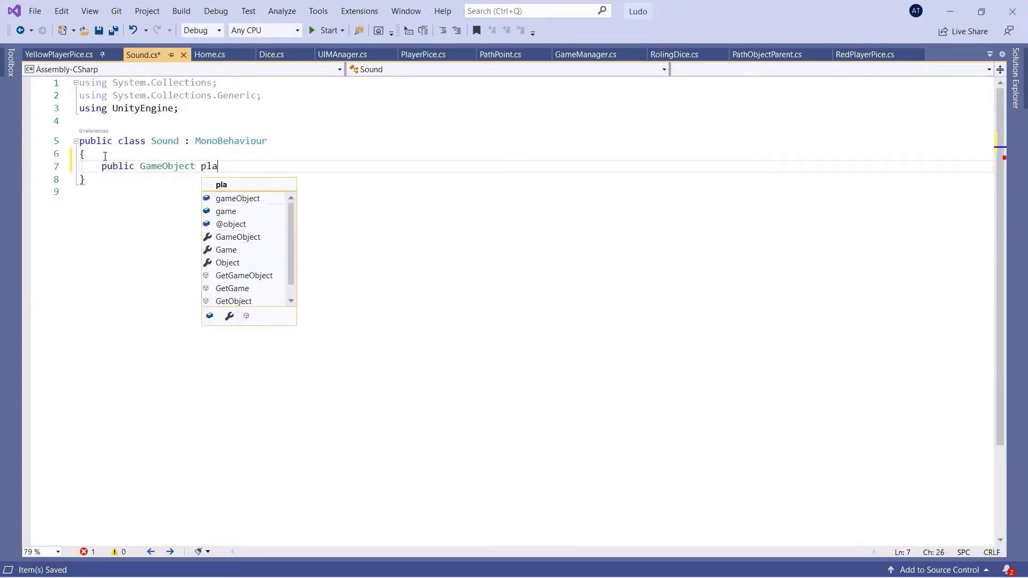
text(y;)
key(Return)
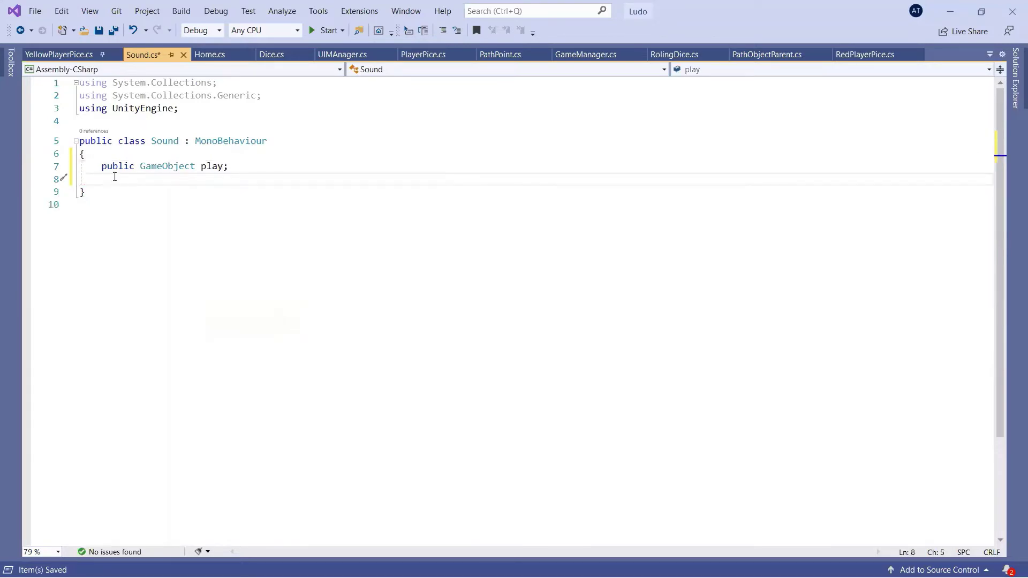
Step: Duplicate the play declaration and rename the copy to mute
drag(240, 170, 232, 159)
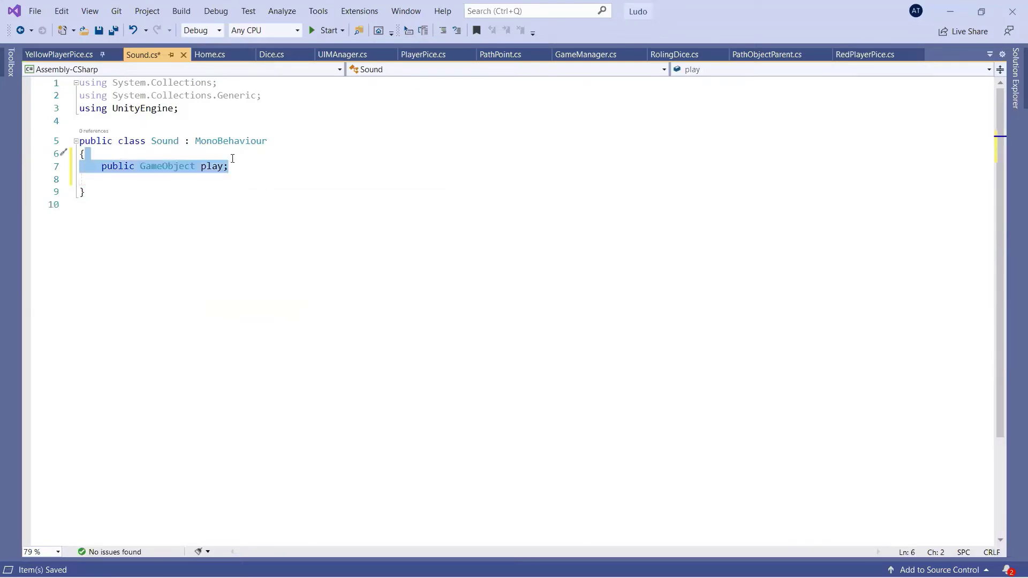
key(ctrl+d)
double_click(209, 181)
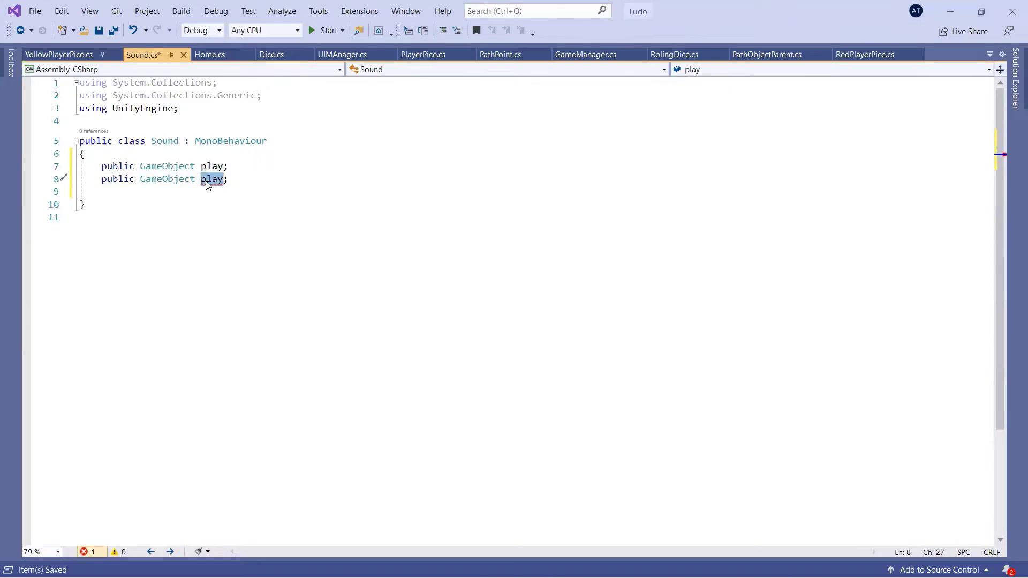
text(mute)
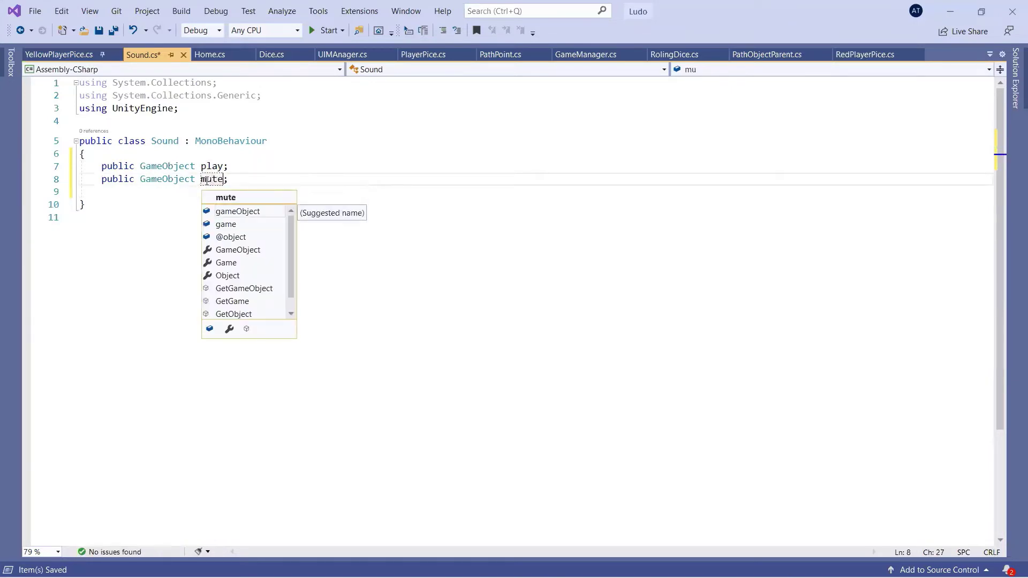
Step: Copy the OnMouseDown method from Home.cs and paste it into Sound.cs
click(214, 57)
drag(109, 263, 102, 212)
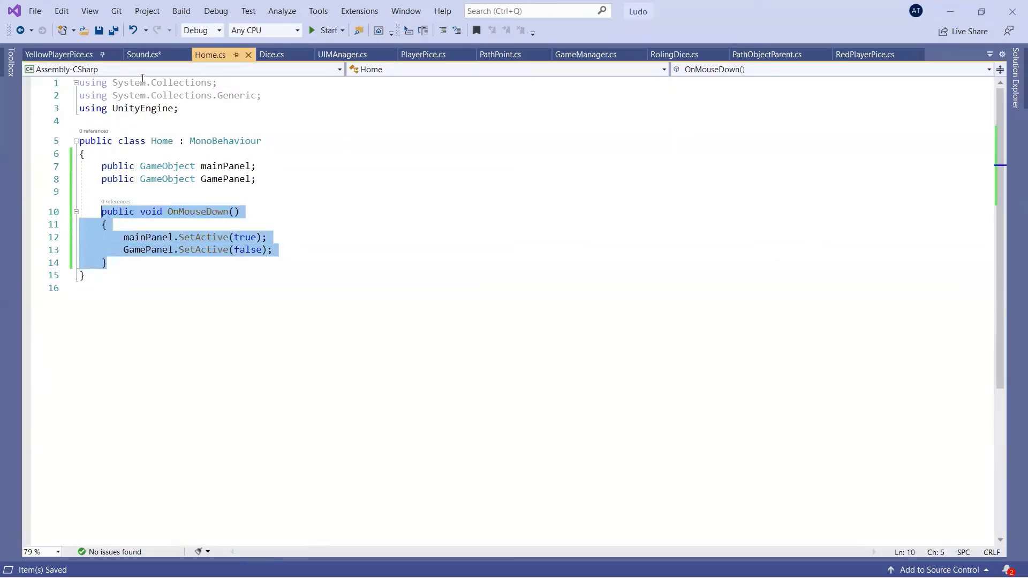
key(ctrl+c)
click(143, 55)
click(127, 194)
key(ctrl+v)
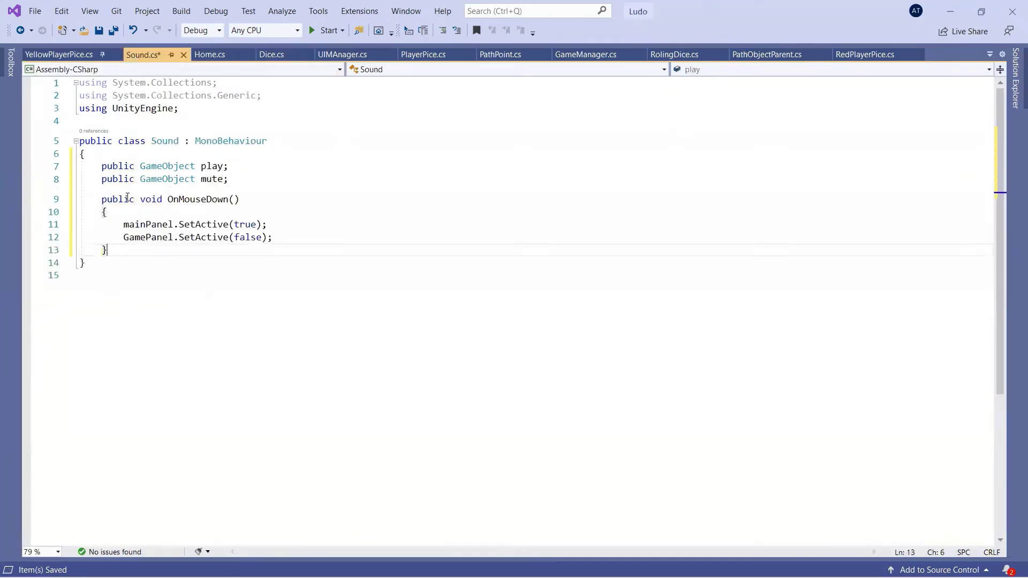
Step: Replace the pasted panel statements with an unfinished if(GameManager.gm. condition
click(262, 196)
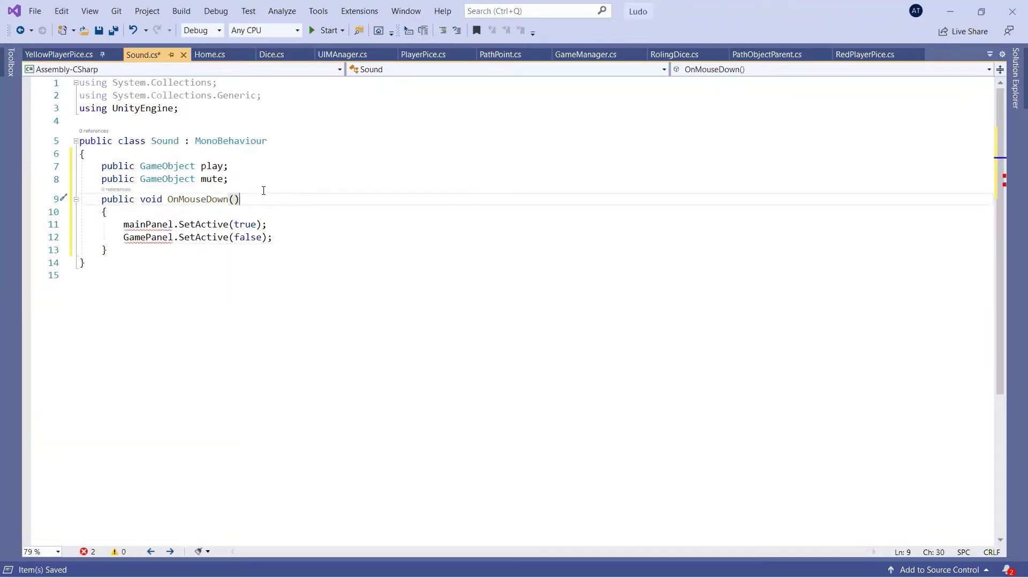
drag(128, 226, 273, 236)
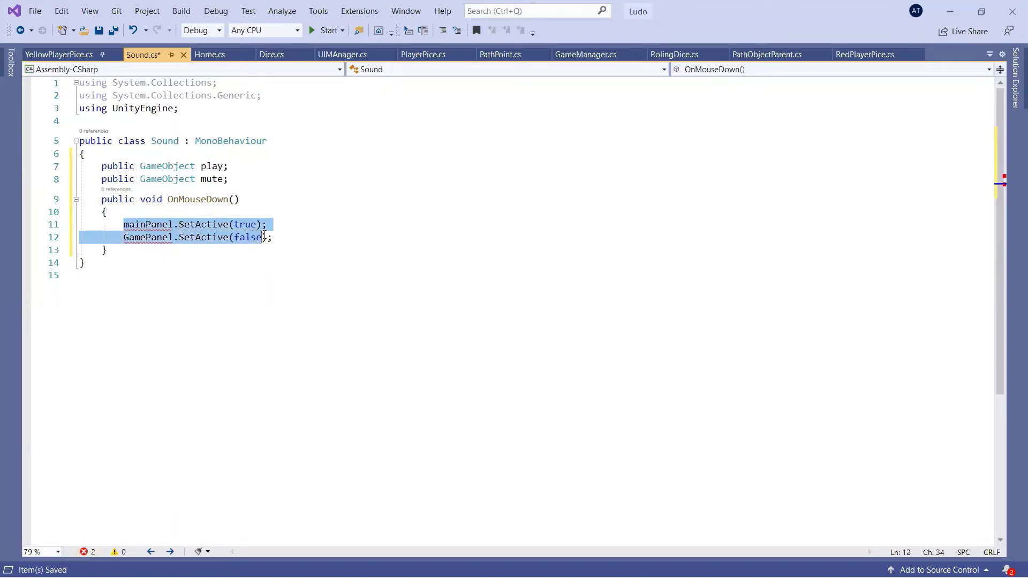
key(BackSpace)
text(if)
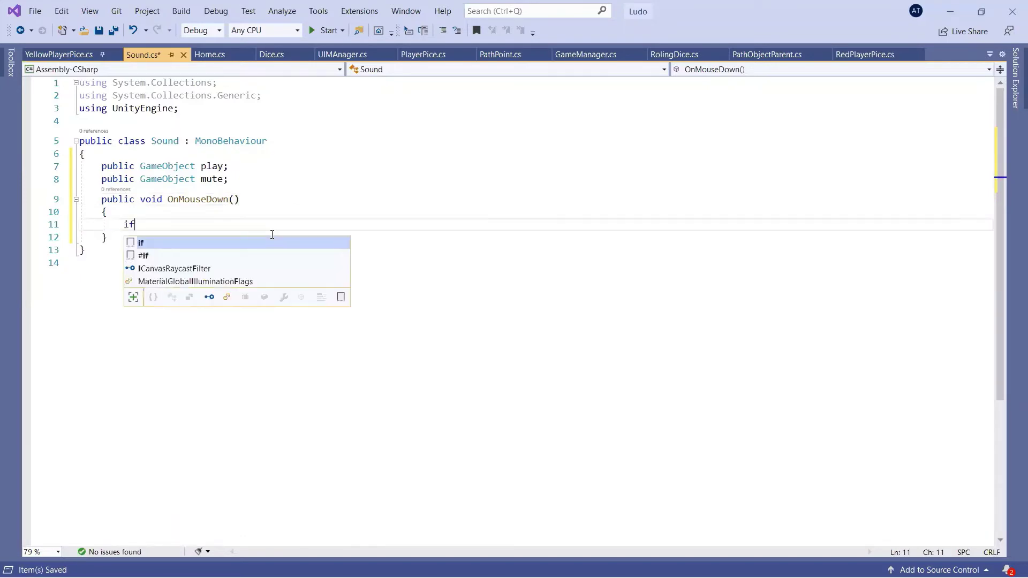
text((G)
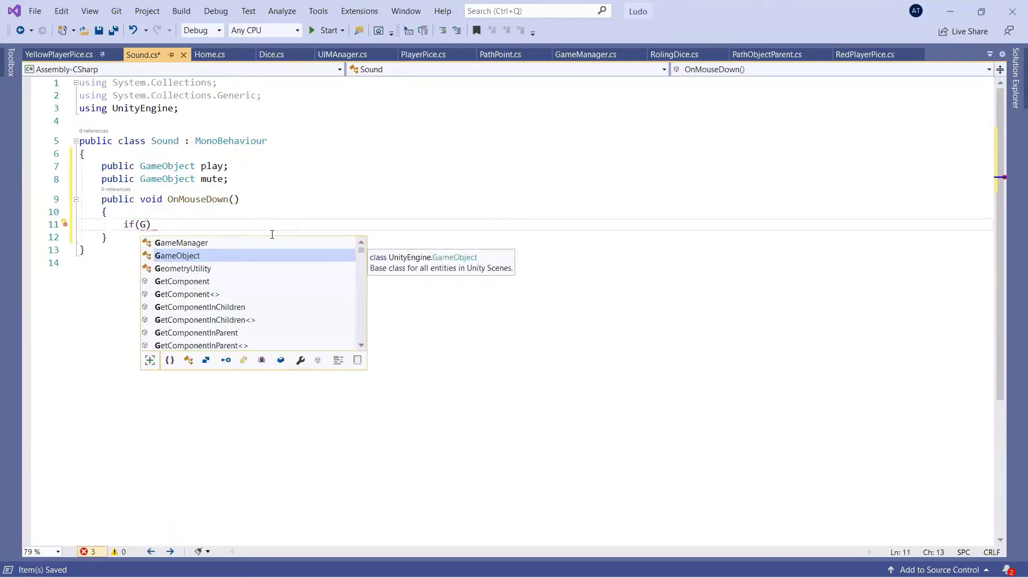
key(Up)
key(Tab)
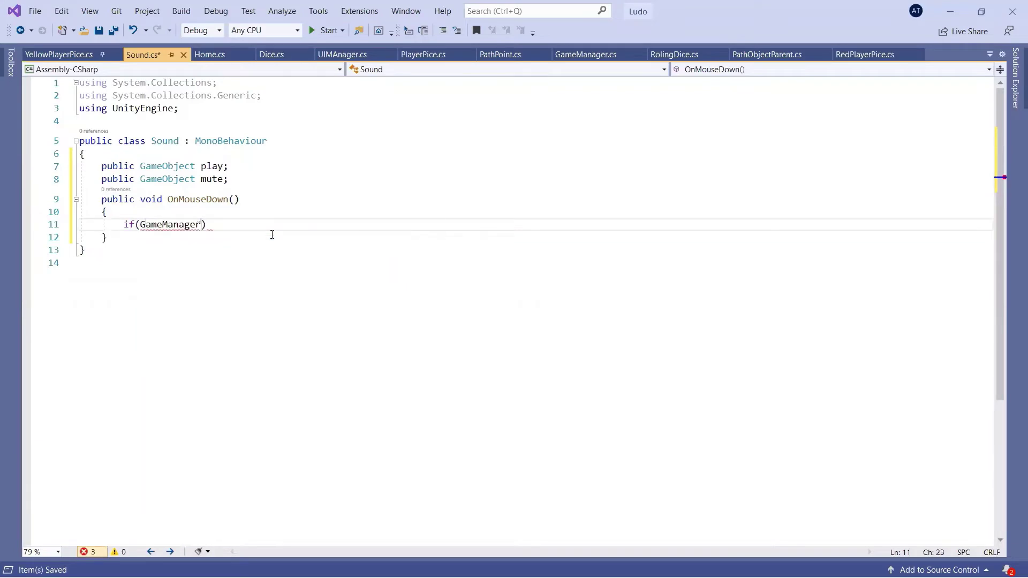
text(.gm.)
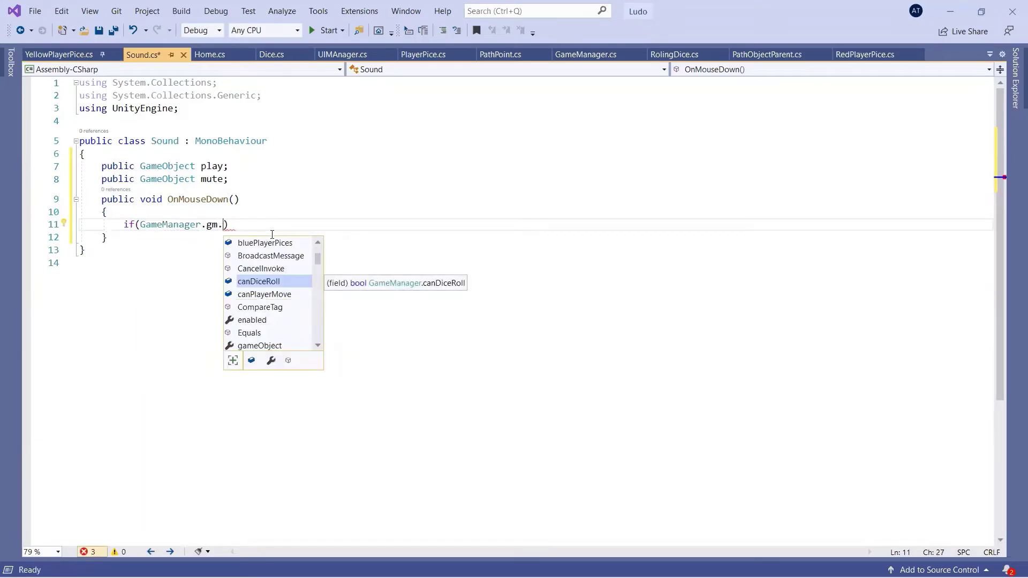
text(so)
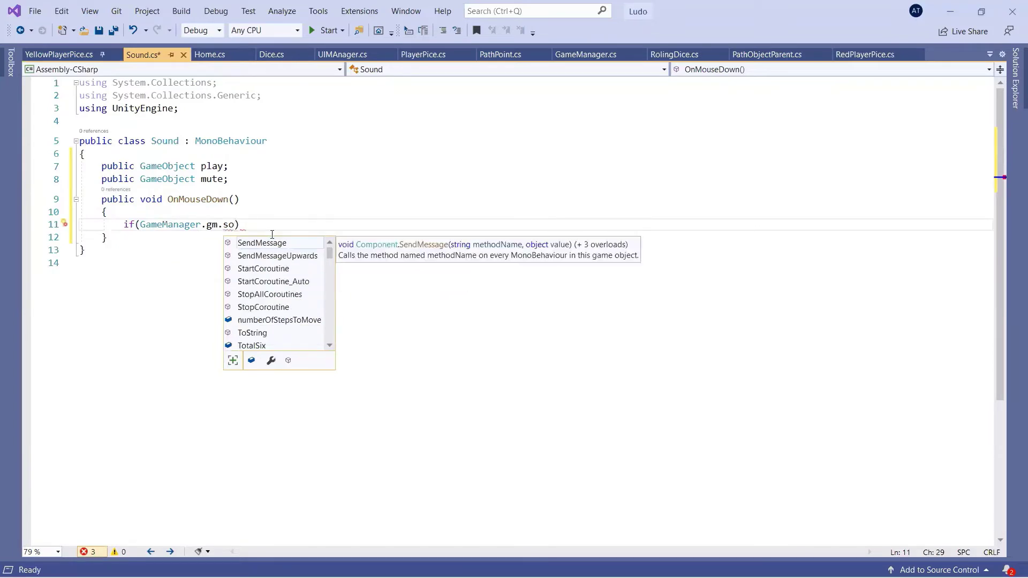
key(BackSpace)
key(BackSpace)
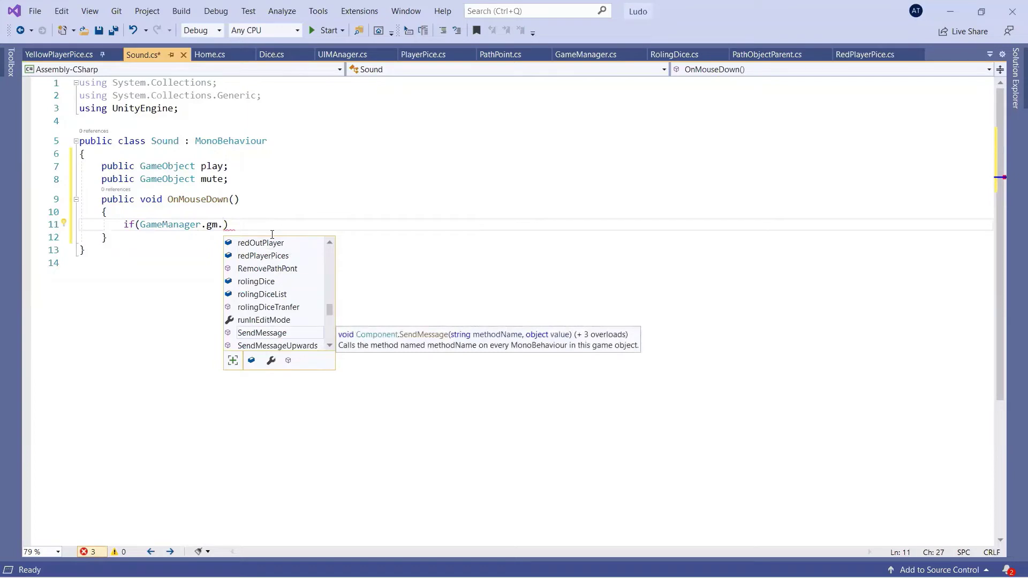
text(s)
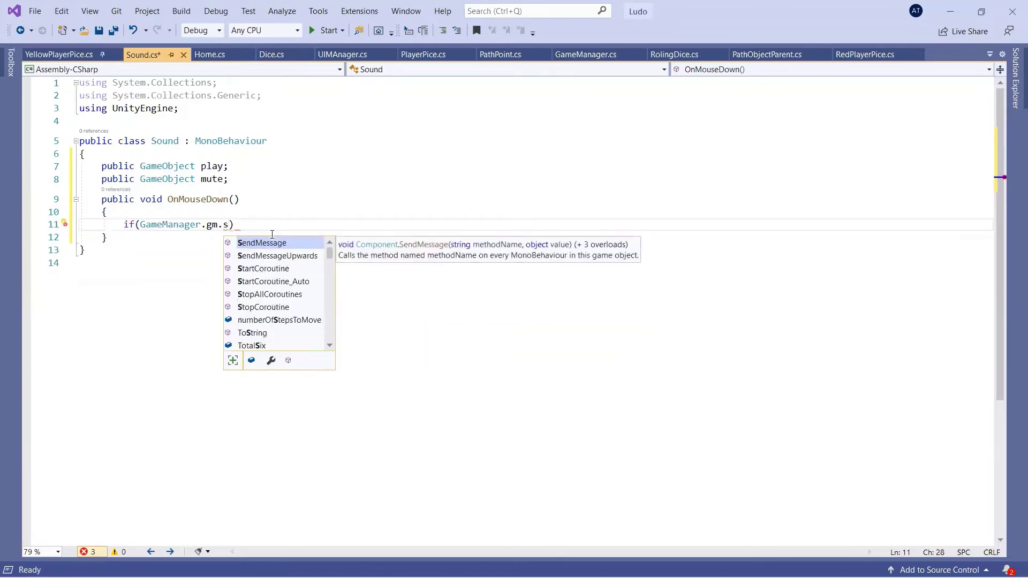
key(BackSpace)
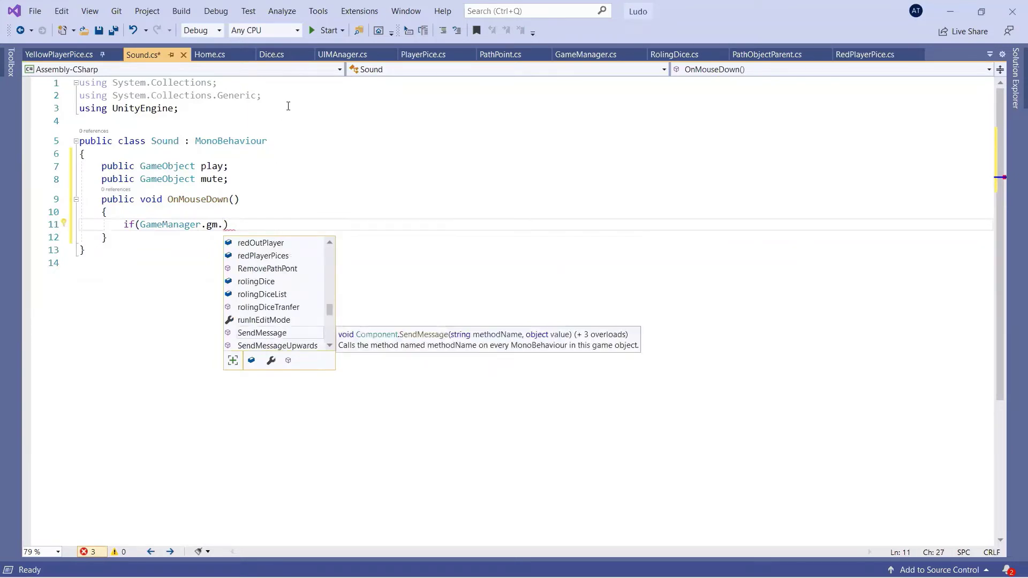
click(577, 55)
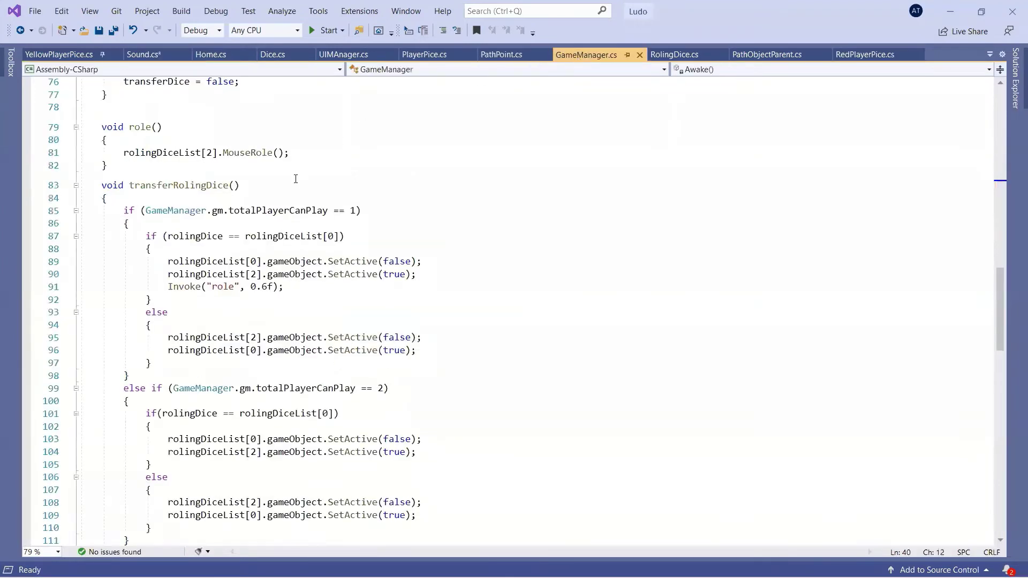
Step: Check GameManager.cs's AudioSource field ads on line 36, then return to Sound.cs
scroll(289, 190, up, 11)
scroll(288, 189, up, 12)
scroll(277, 166, down, 3)
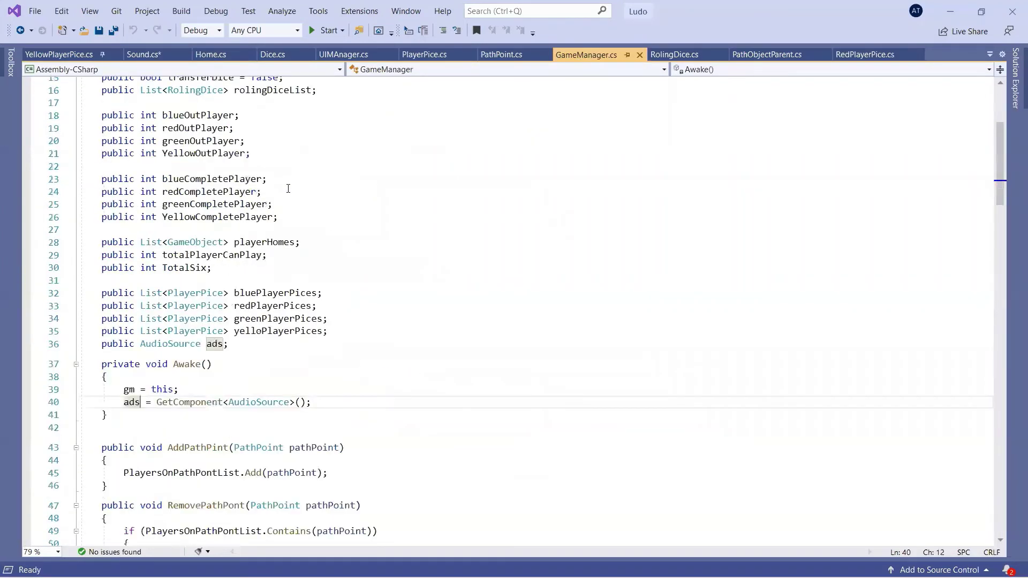
scroll(220, 204, down, 3)
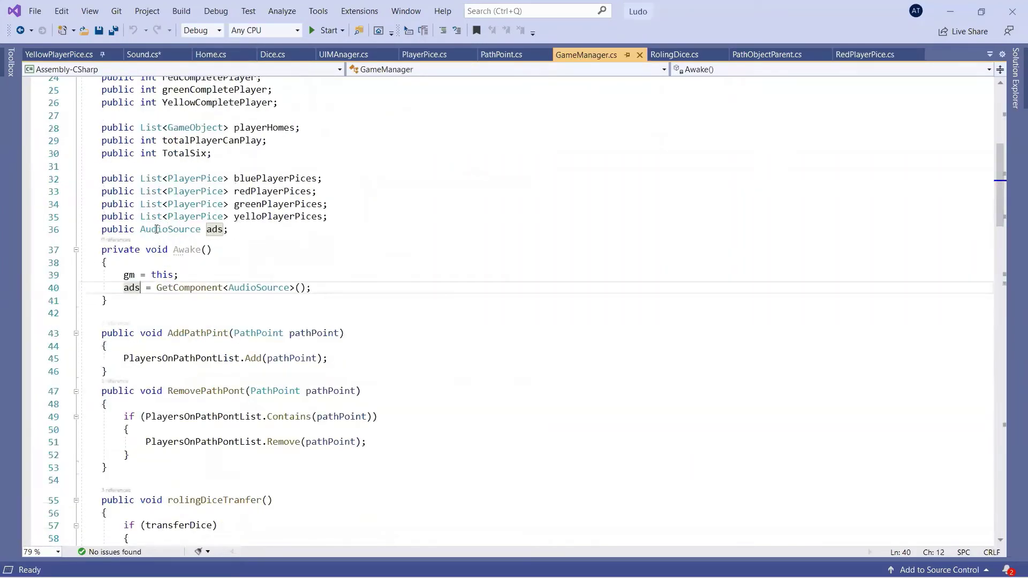
double_click(183, 230)
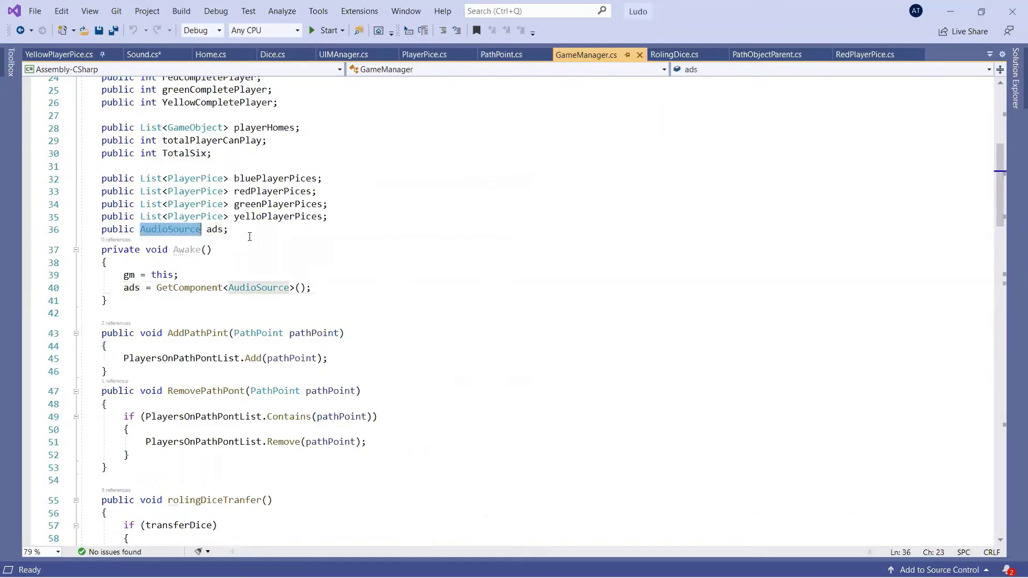
click(250, 237)
double_click(215, 230)
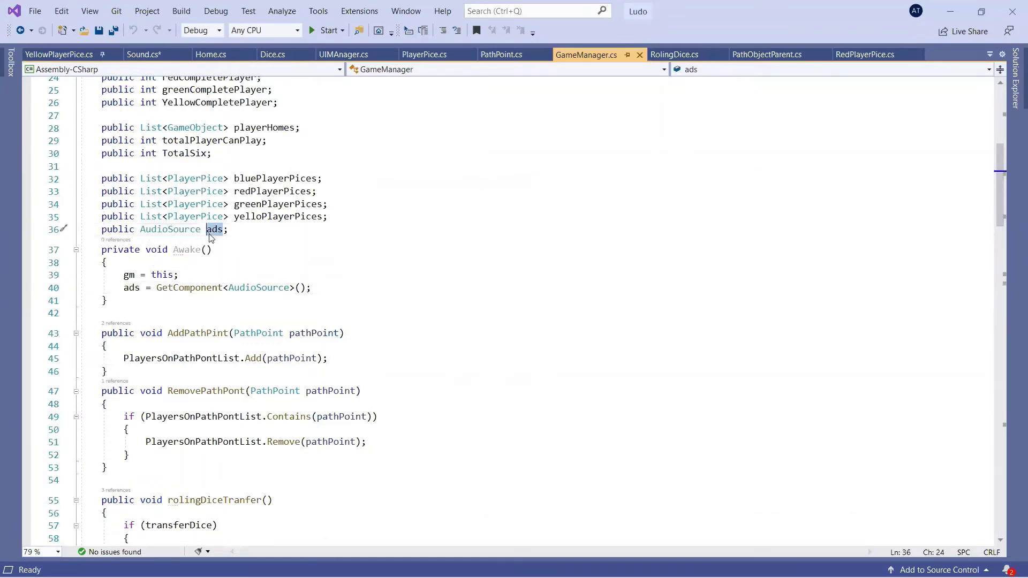
click(241, 235)
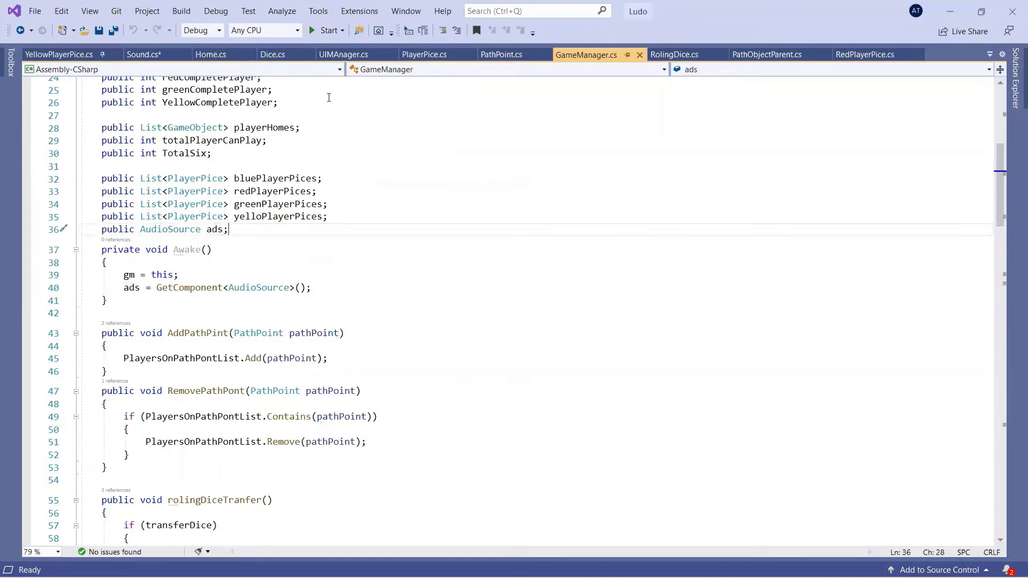
click(165, 56)
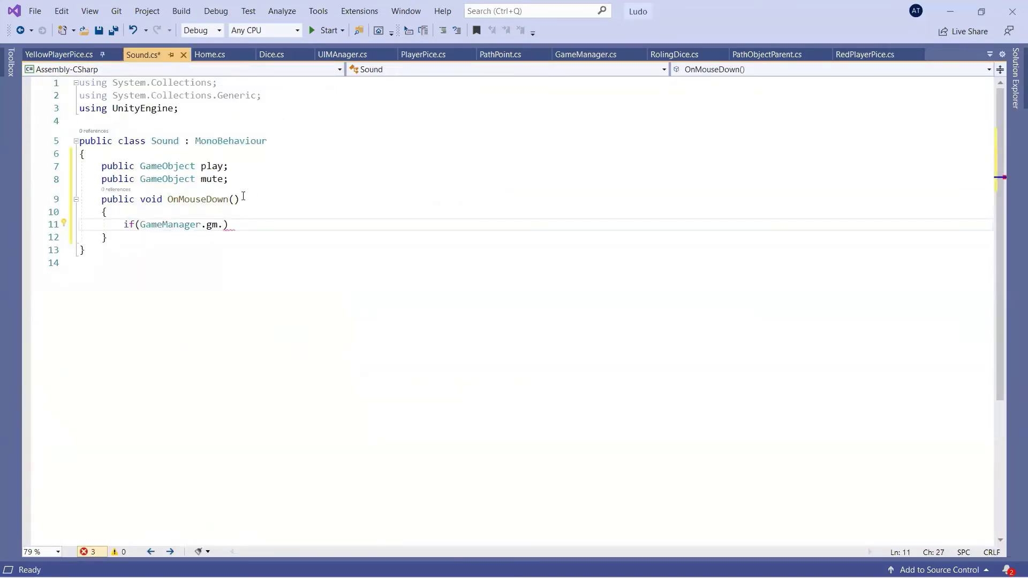
Step: Complete if(GameManager.gm.ads) with a body containing GameManager.gm.ads == false;
text(ads)
key(Escape)
click(273, 220)
key(Return)
text({)
key(Return)
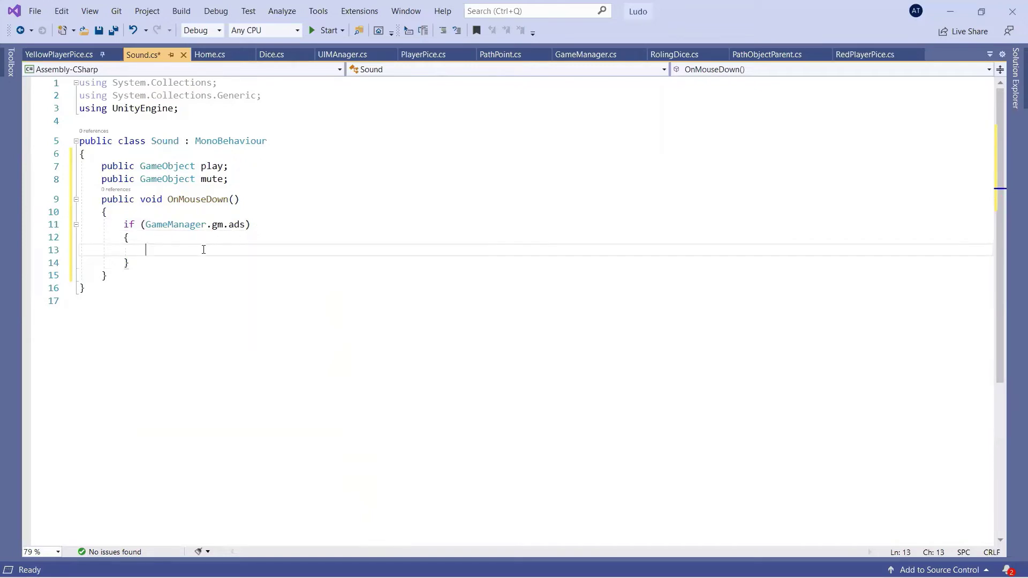
text(Ga)
key(Tab)
text(.gm.ad)
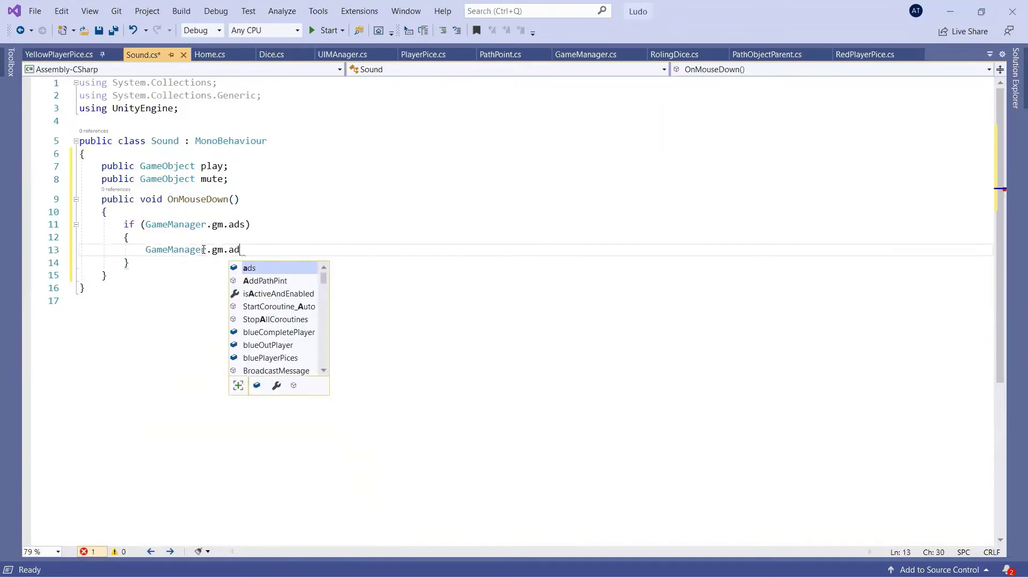
text(s)
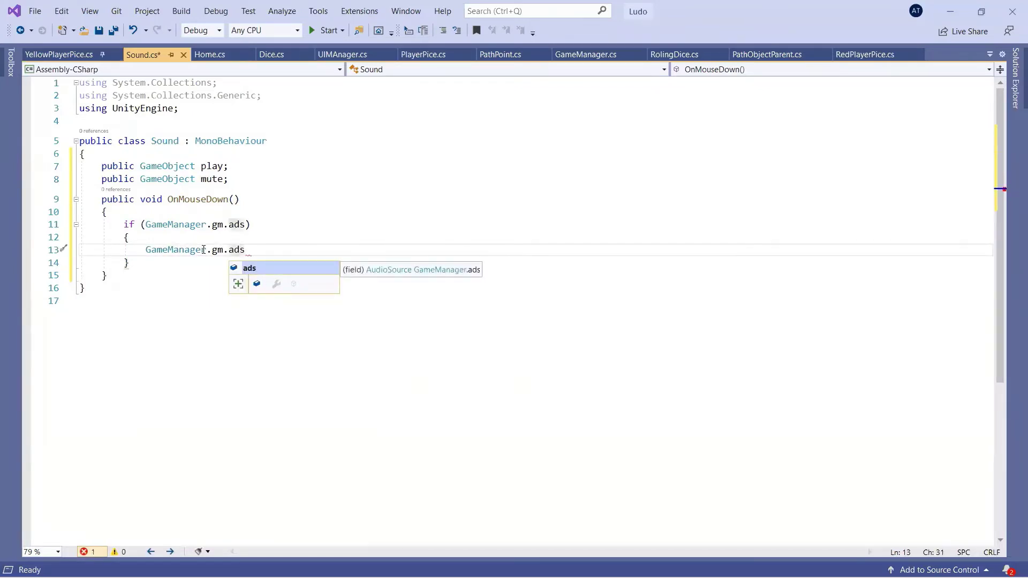
text( ==fa)
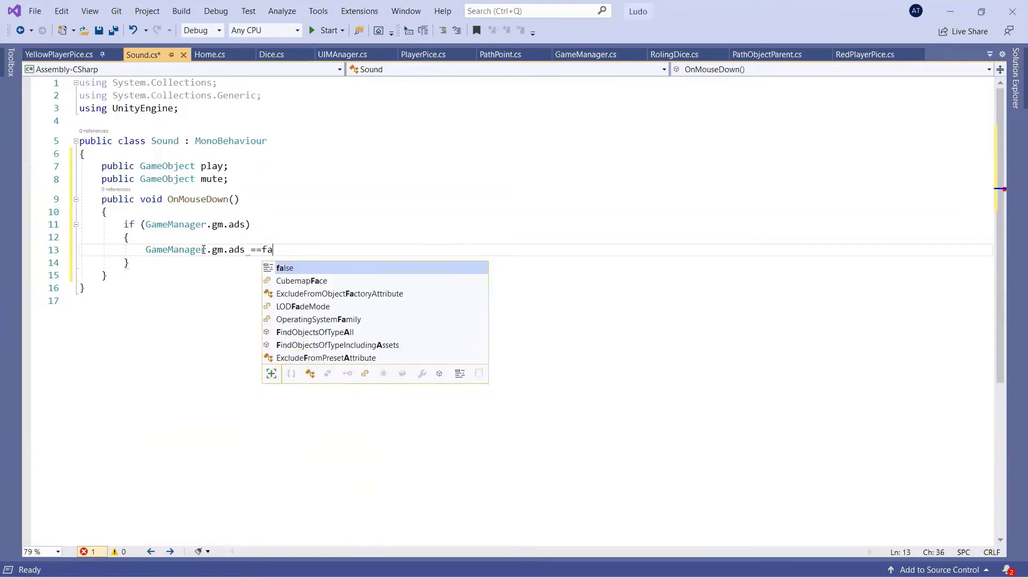
text(lse')
key(BackSpace)
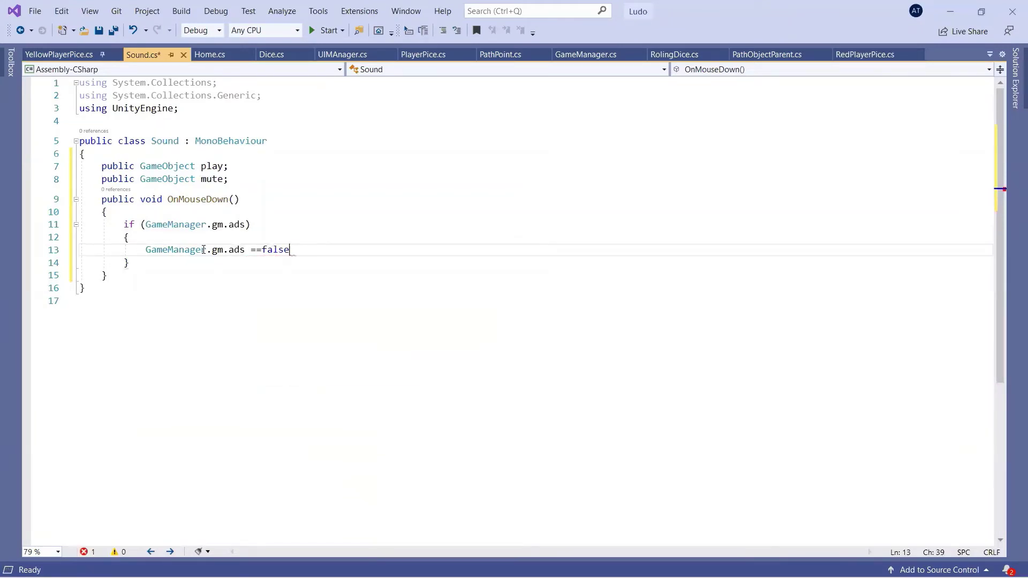
text(;)
Step: Add an empty else block after the if statement
click(148, 271)
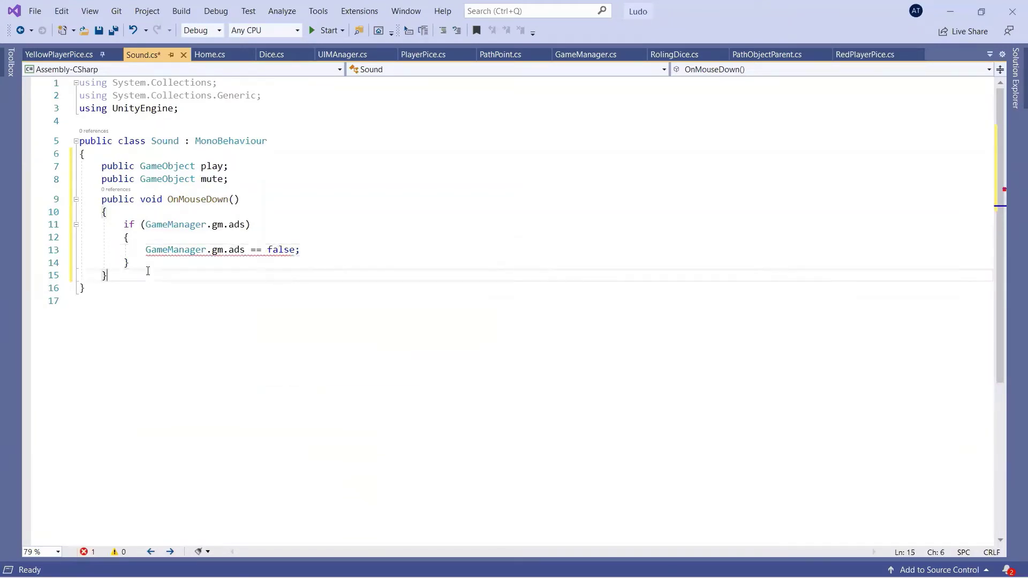
click(145, 266)
key(Return)
text(el)
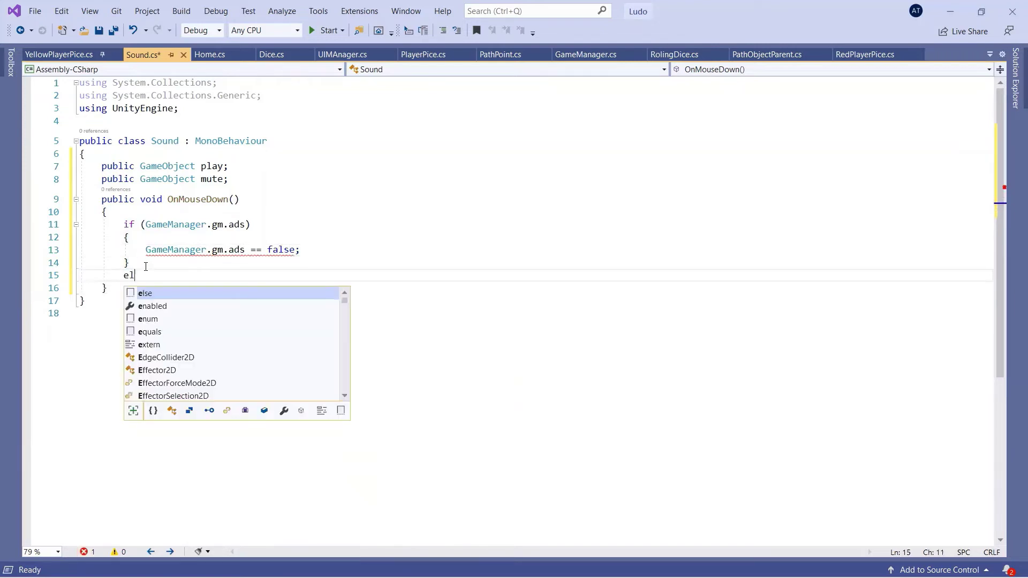
text(se)
key(Tab)
key(Tab)
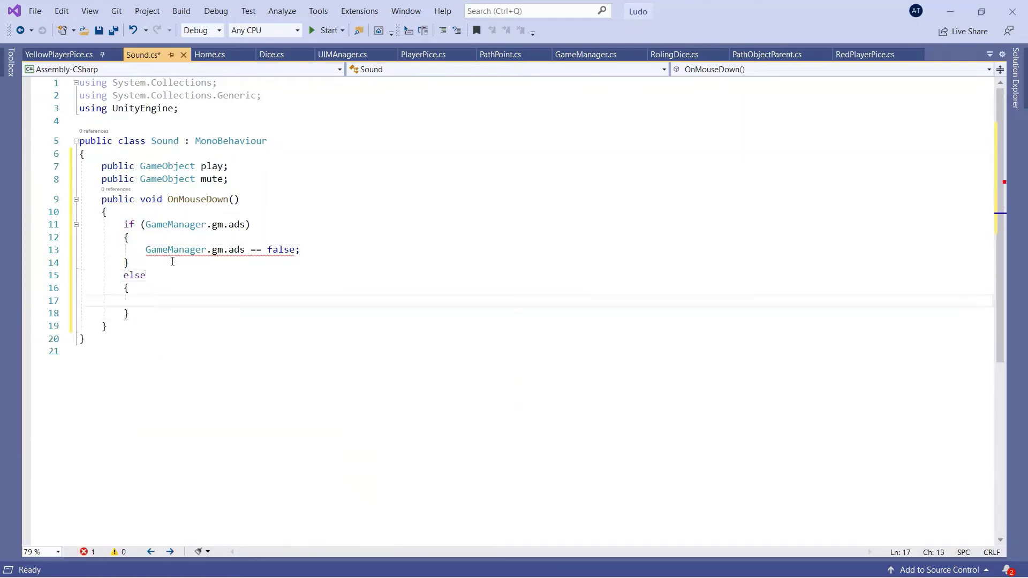
drag(313, 246, 309, 237)
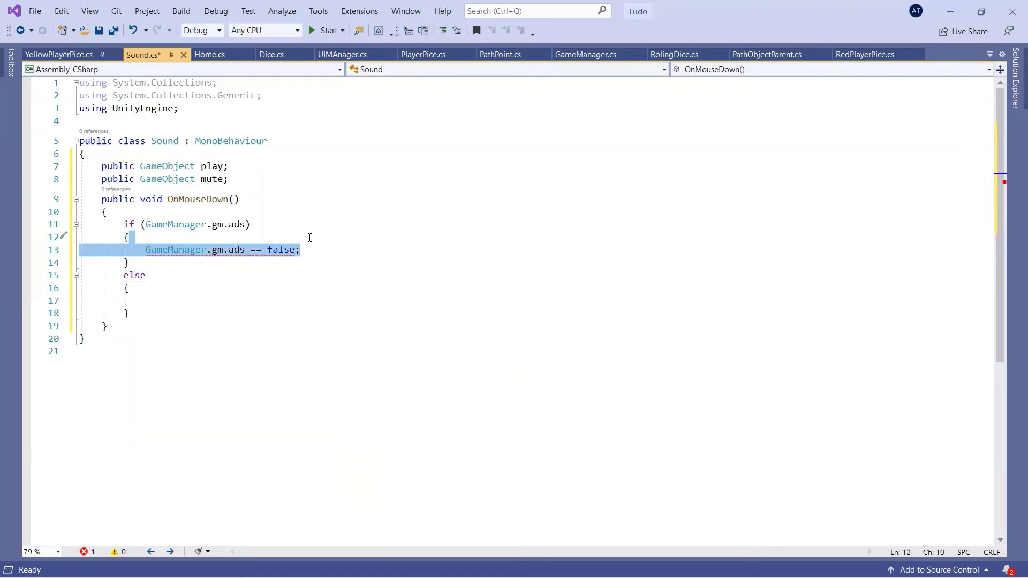
Step: Extend line 13's ads reference to GameManager.gm.ads.gameObject.SetActive
click(246, 252)
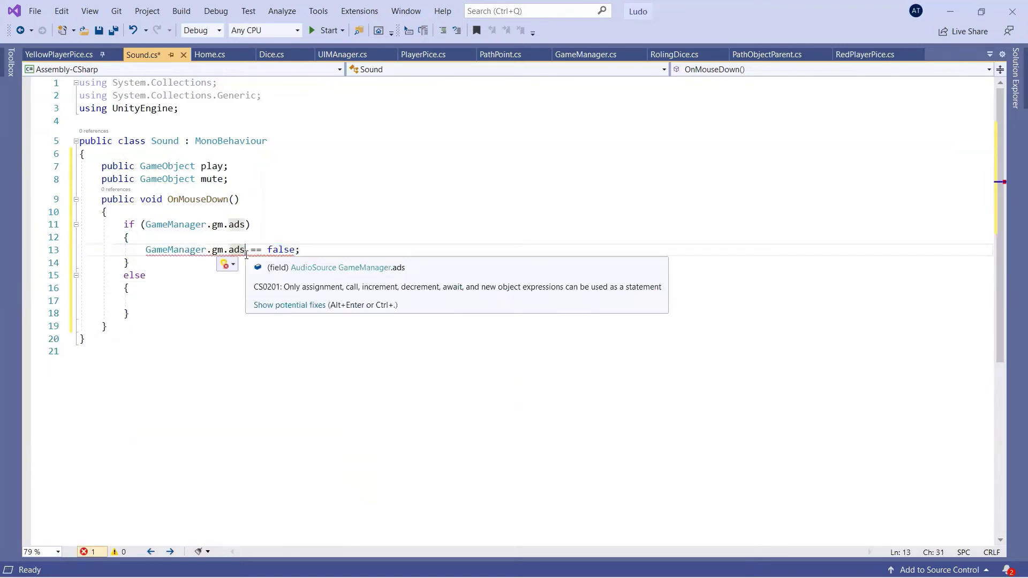
text(.se)
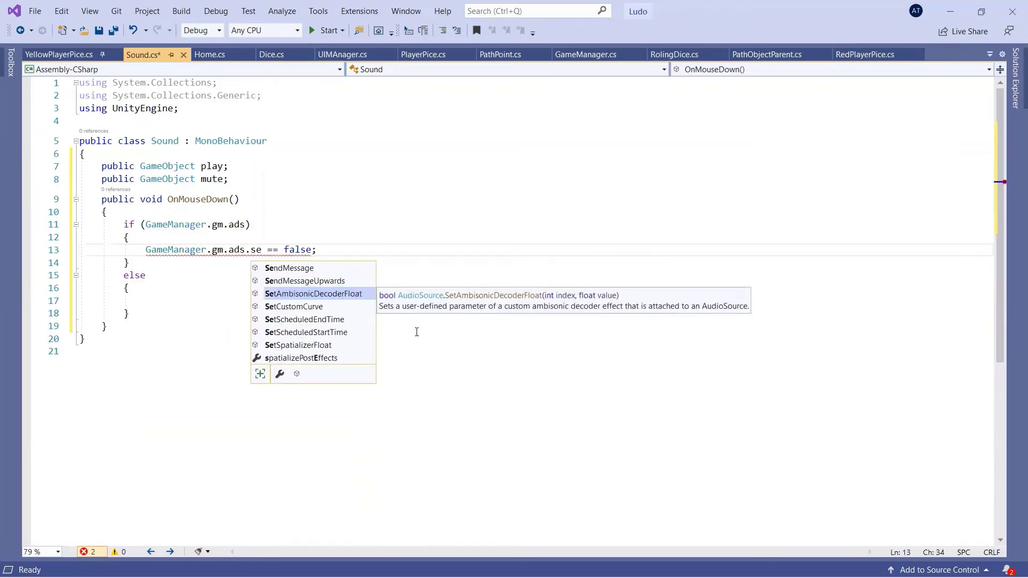
text(ta)
key(BackSpace)
key(BackSpace)
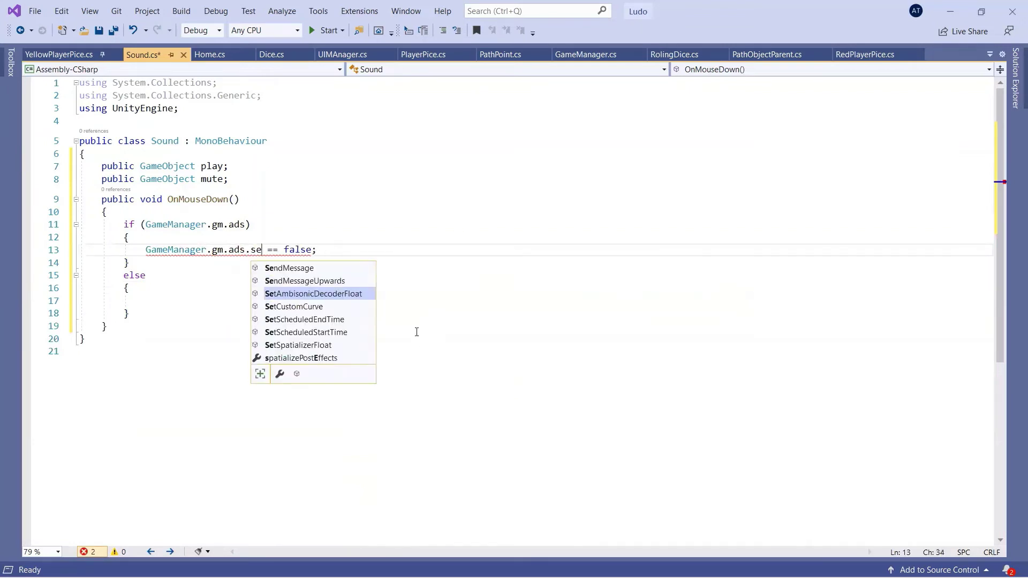
key(BackSpace)
key(BackSpace)
key(BackSpace)
text(.)
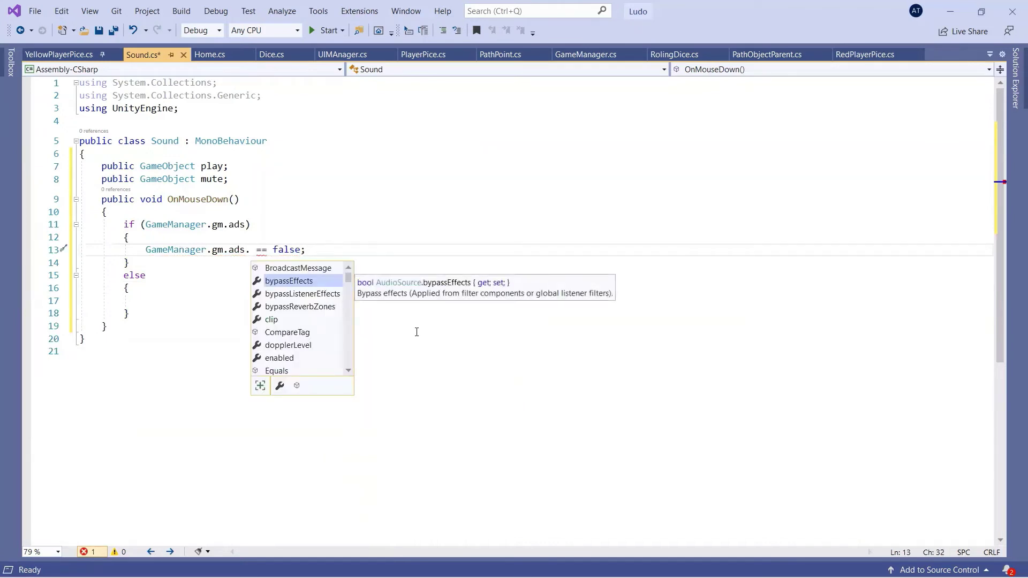
text(ga)
key(Tab)
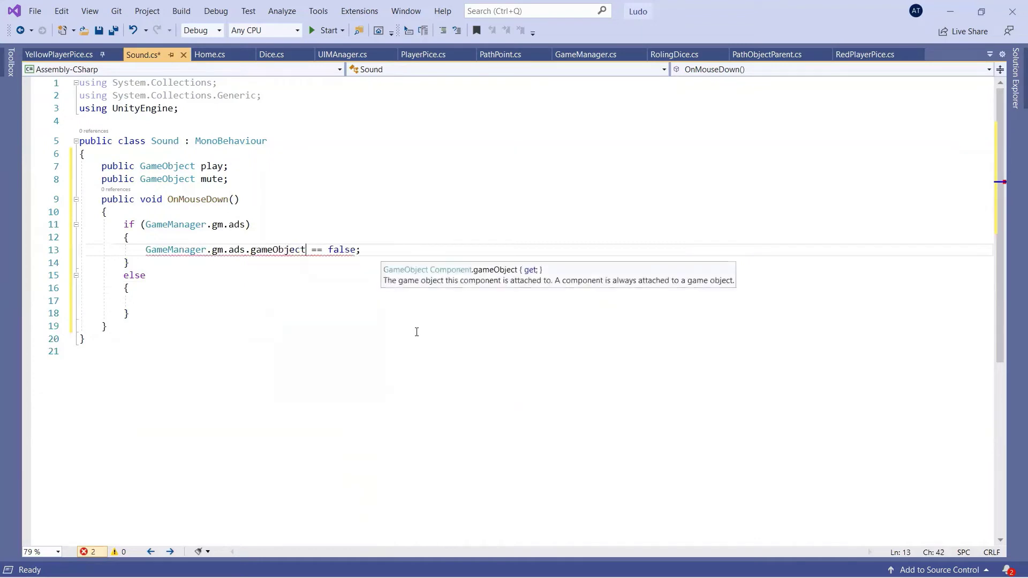
text(.)
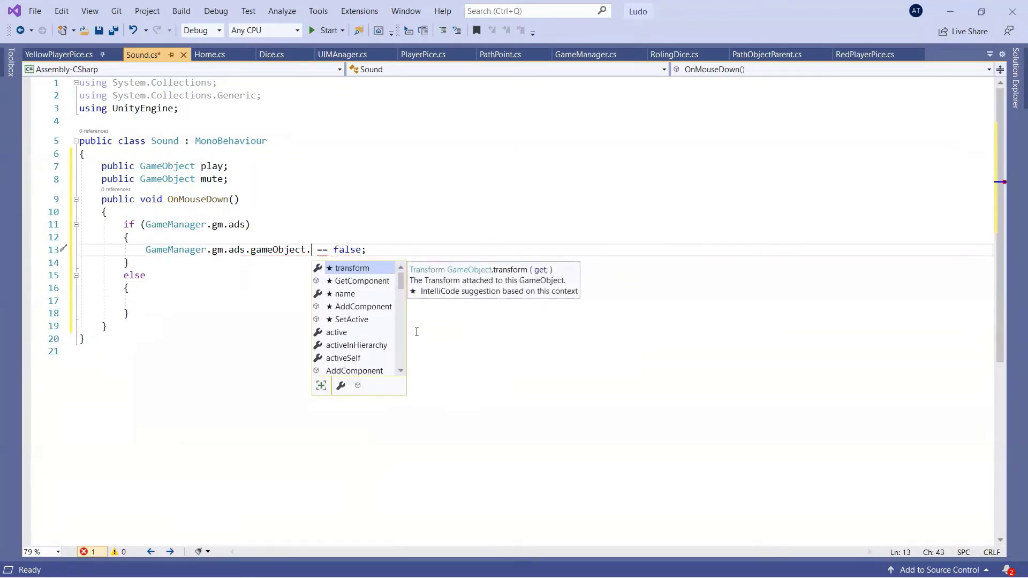
text(se)
key(Tab)
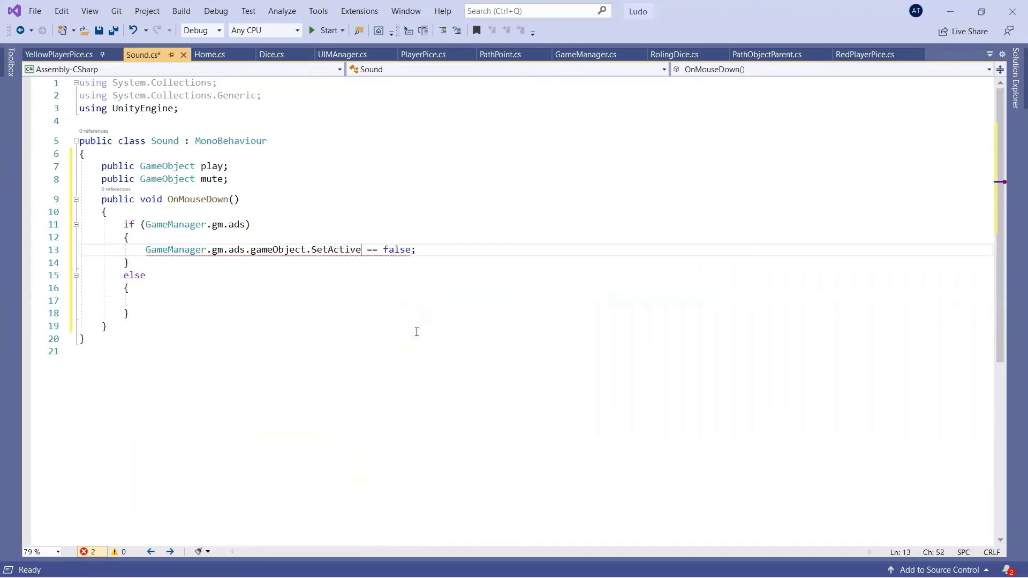
Step: Pass false to SetActive and delete the leftover == false comparison
text(()
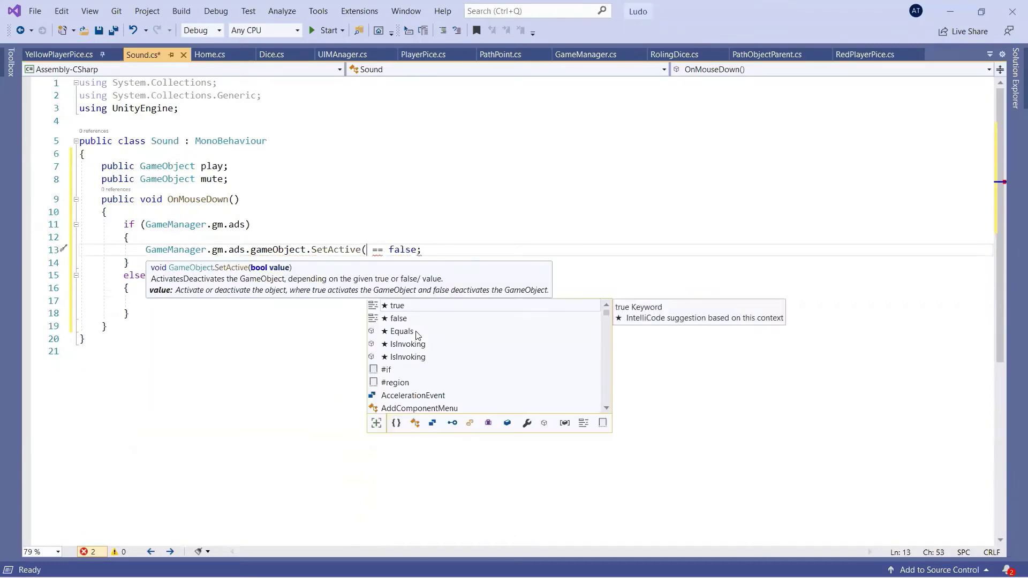
text())
key(Left)
text(fa)
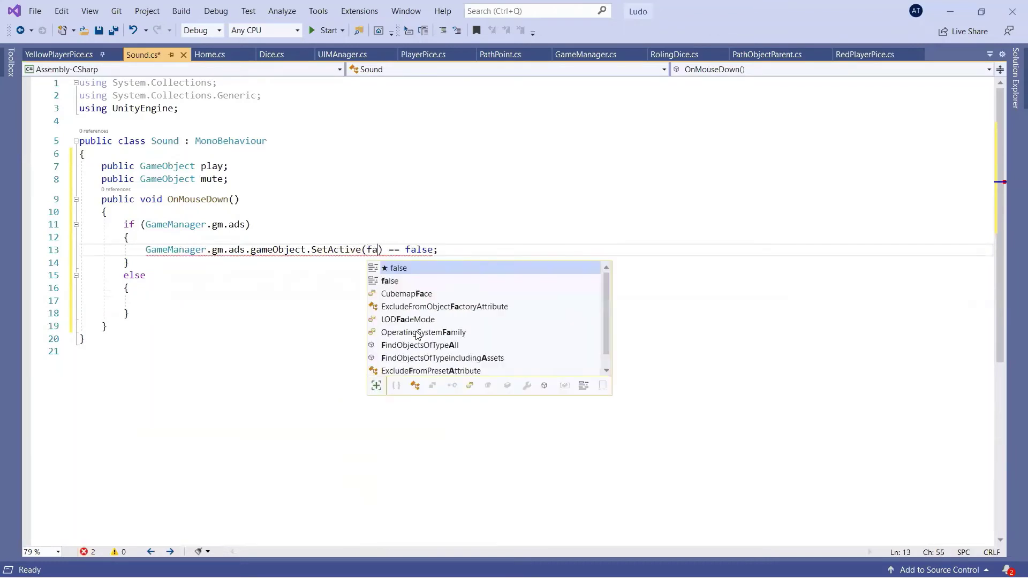
key(Tab)
key(Right)
key(Delete)
key(Delete)
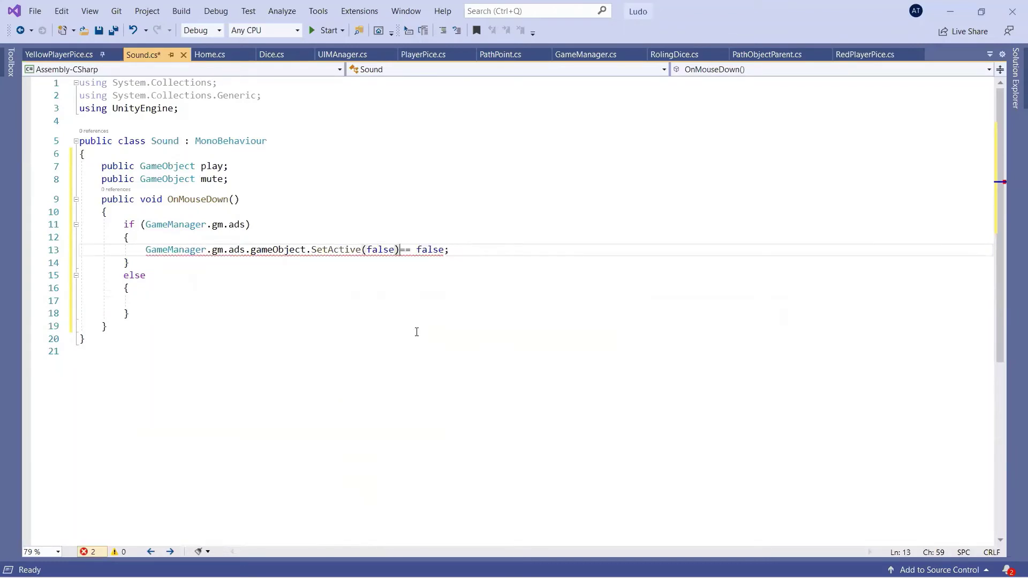
key(Delete)
key(Delete)
key(Delete)
key(Delete)
key(Delete)
key(Delete)
key(Delete)
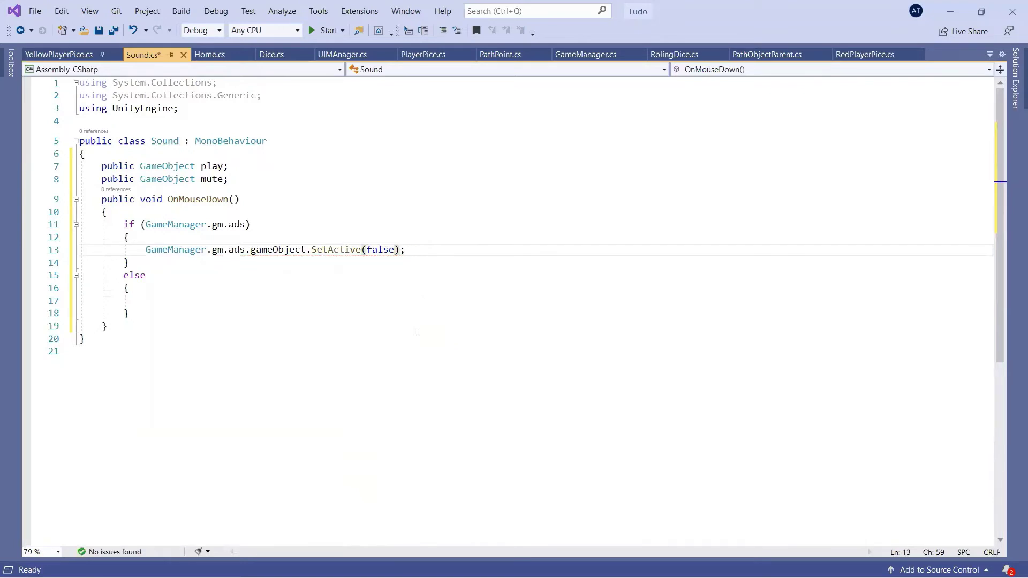
Step: Copy the ads SetActive line into the else block with its argument changed to true
drag(418, 250, 414, 244)
key(ctrl+c)
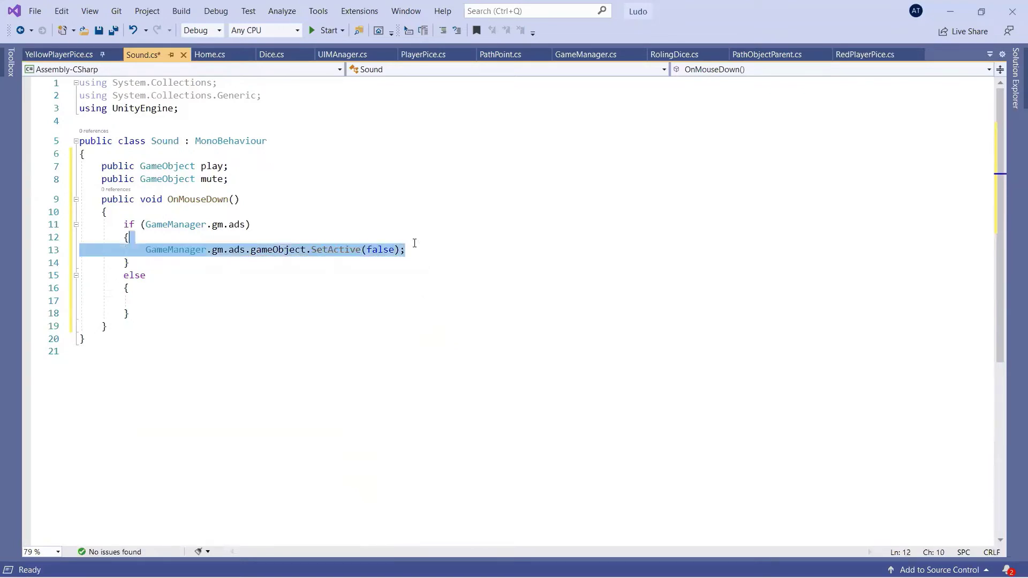
drag(237, 307, 221, 290)
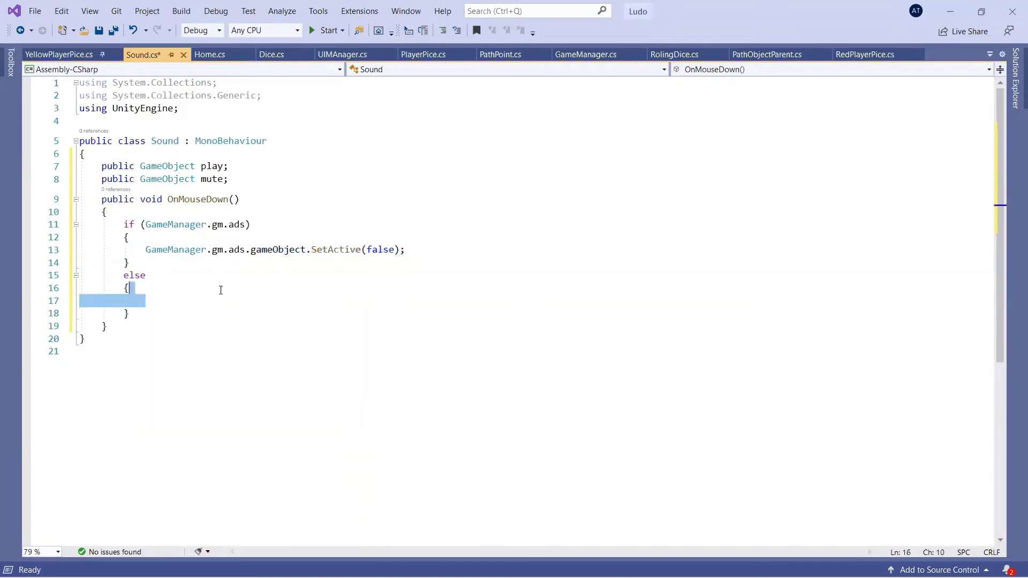
key(ctrl+v)
double_click(381, 301)
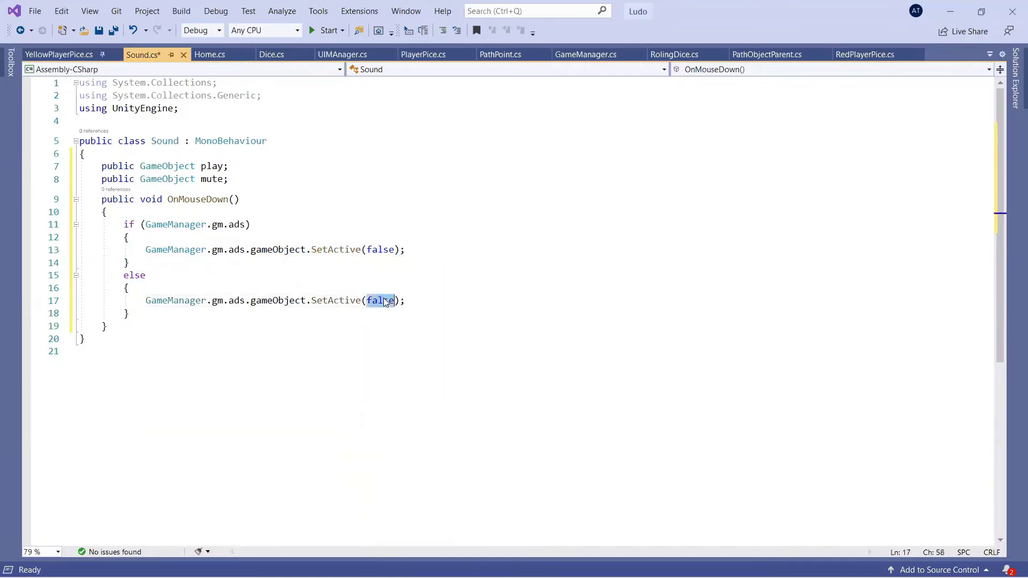
text(true)
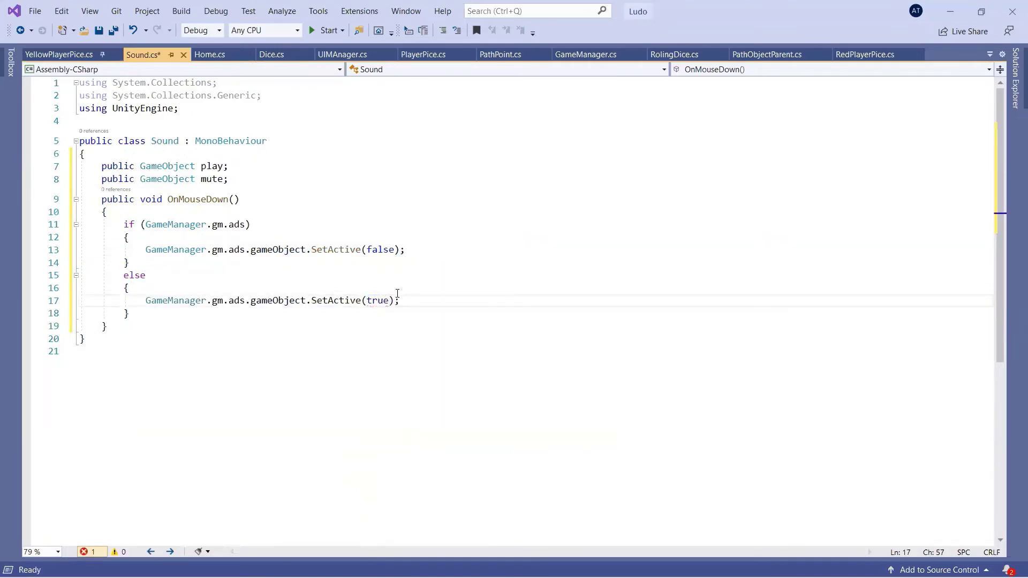
Step: Add play.SetActive(false); below line 13 in the if block
click(437, 247)
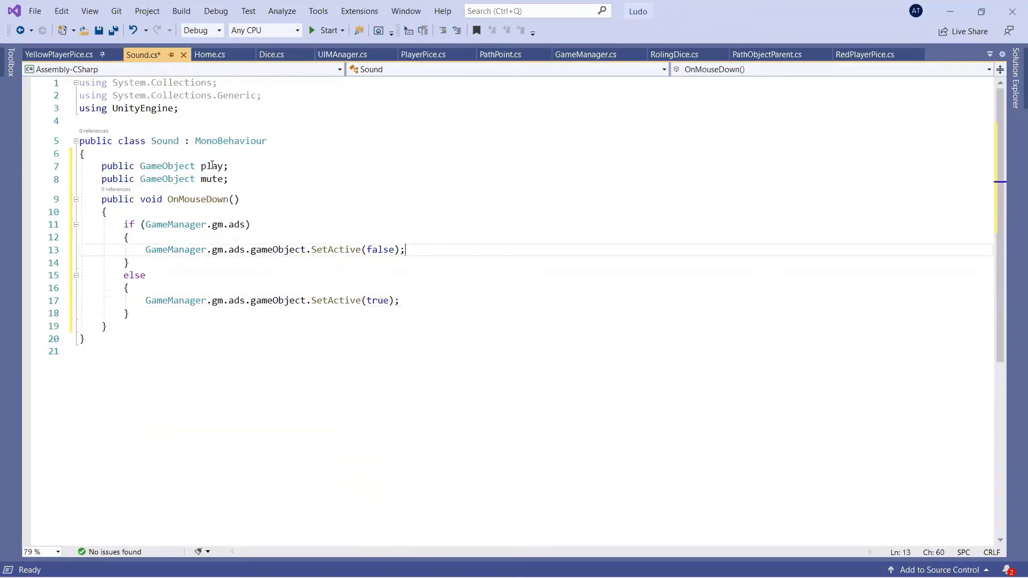
double_click(212, 167)
key(ctrl+c)
click(423, 247)
key(Return)
key(ctrl+v)
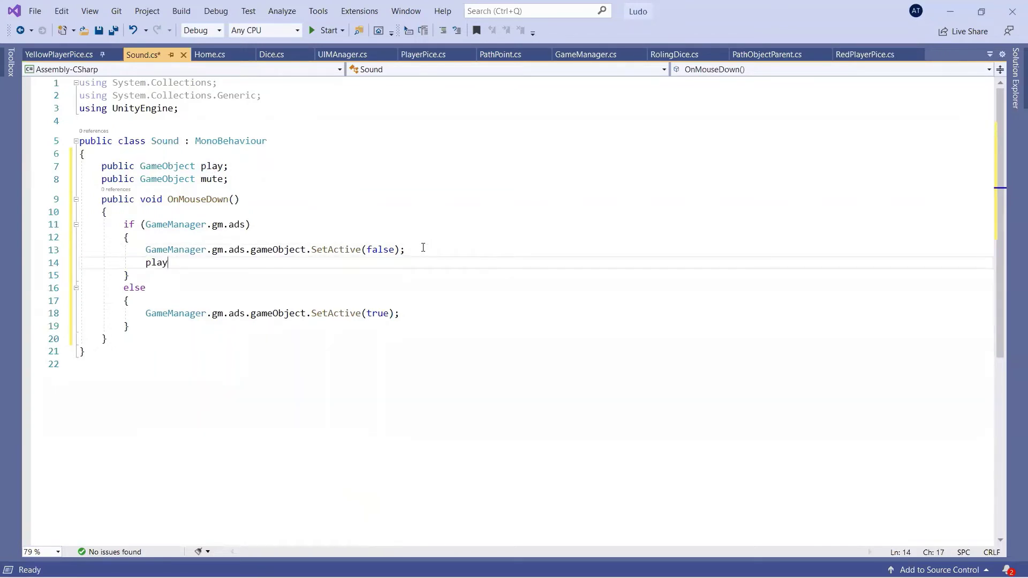
text(.set)
key(Tab)
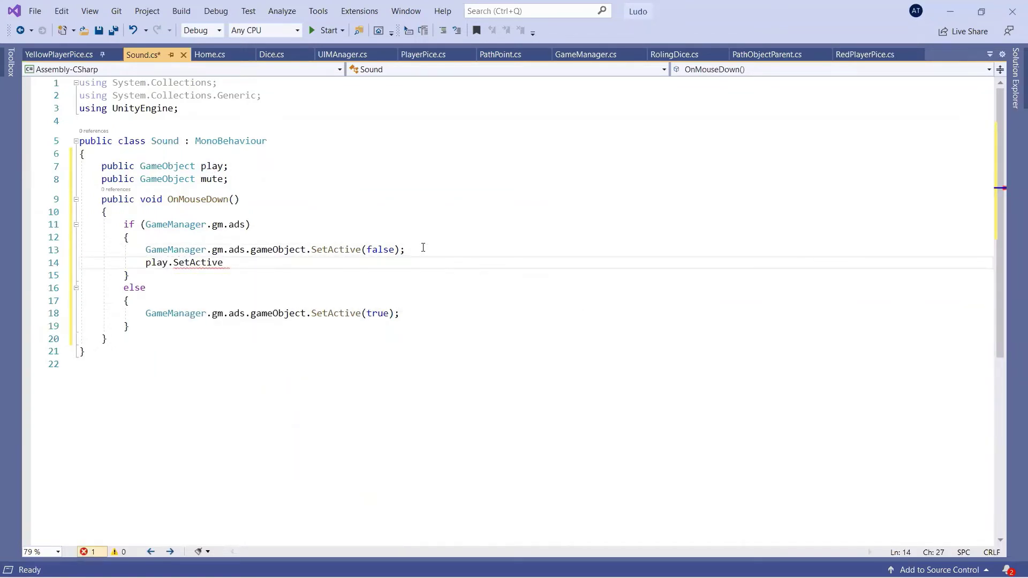
text(()
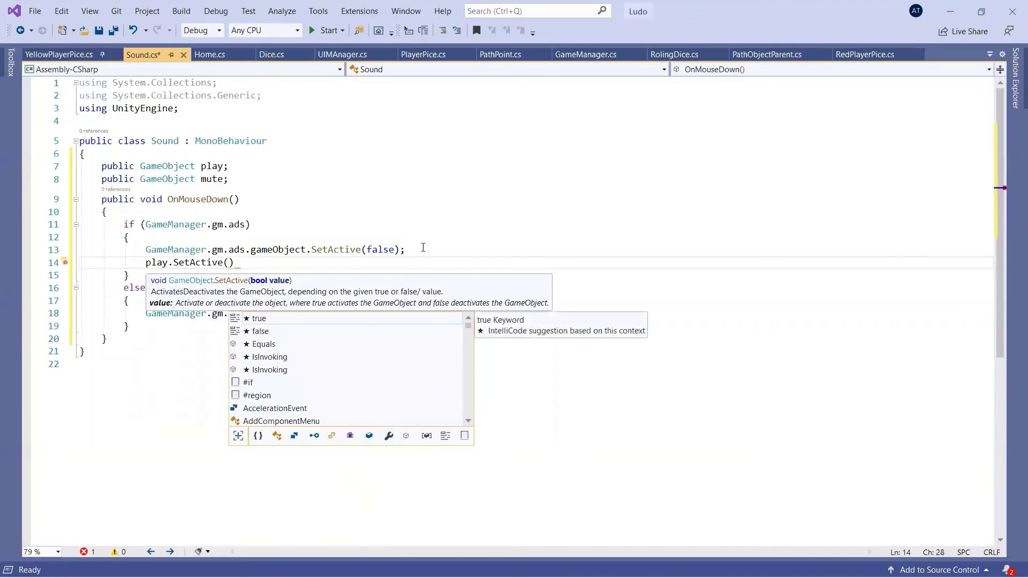
text(fa)
key(Tab)
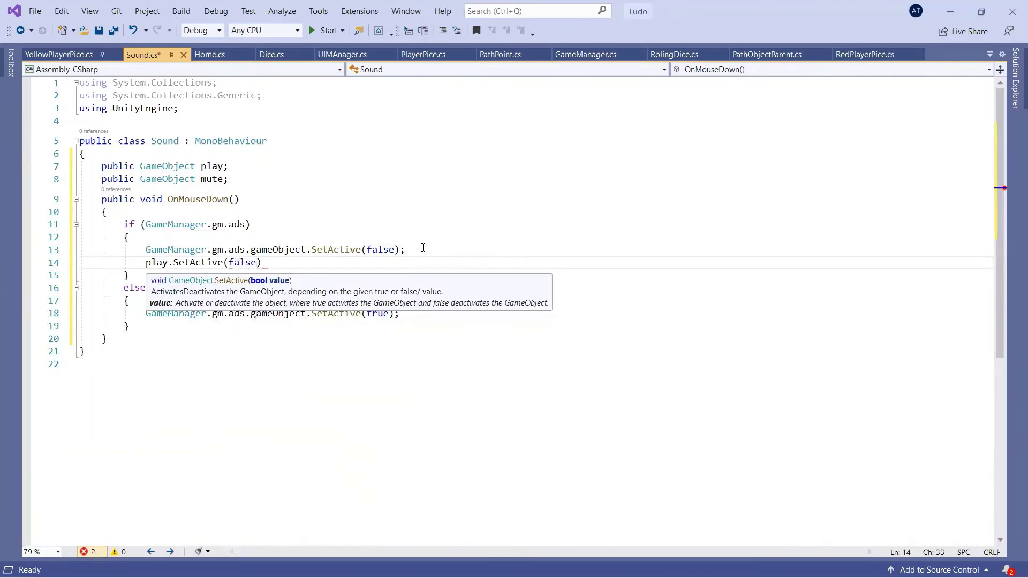
text();)
key(Return)
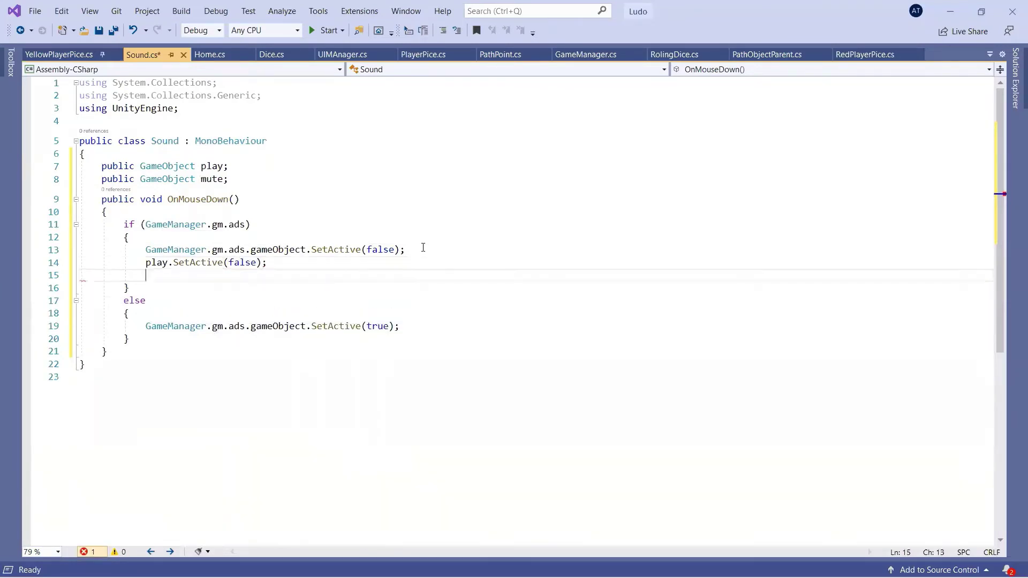
Step: Add mute.SetActive(true); to the if block
text(mute)
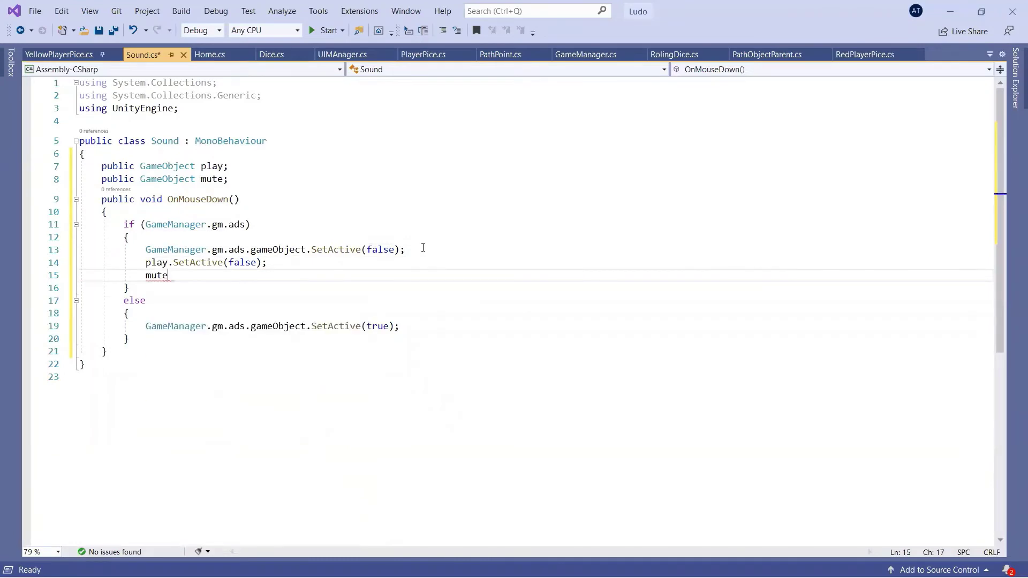
text(.set)
key(Tab)
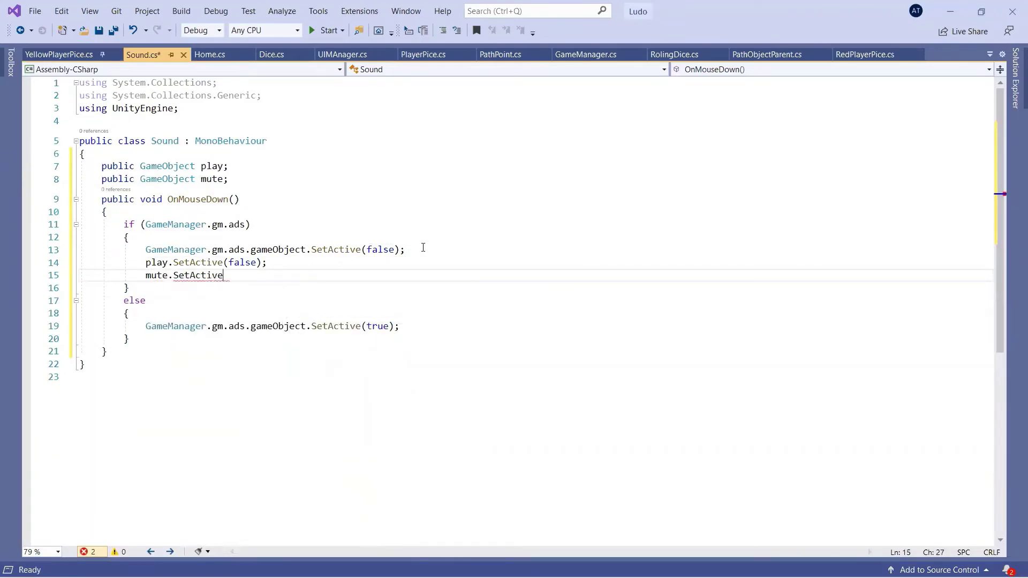
text((tr)
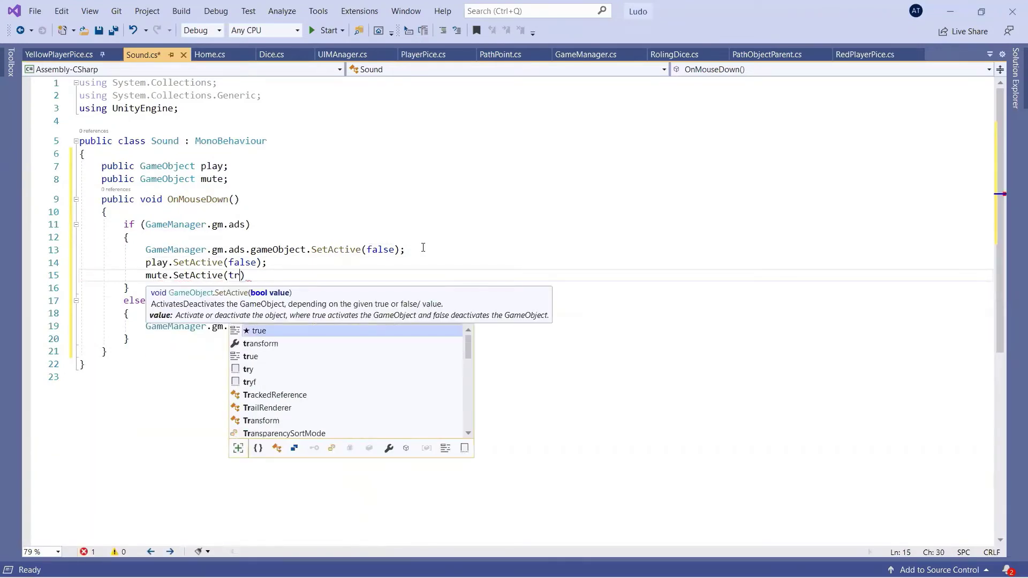
key(Tab)
text())
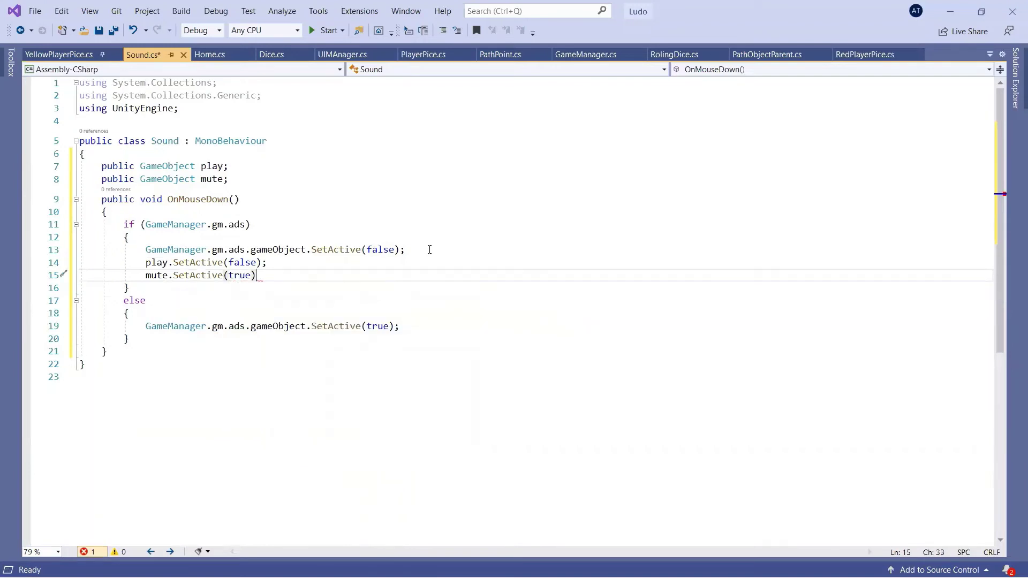
text(;)
Step: Copy the play and mute lines into else, setting play to true and mute to false
drag(360, 275, 410, 257)
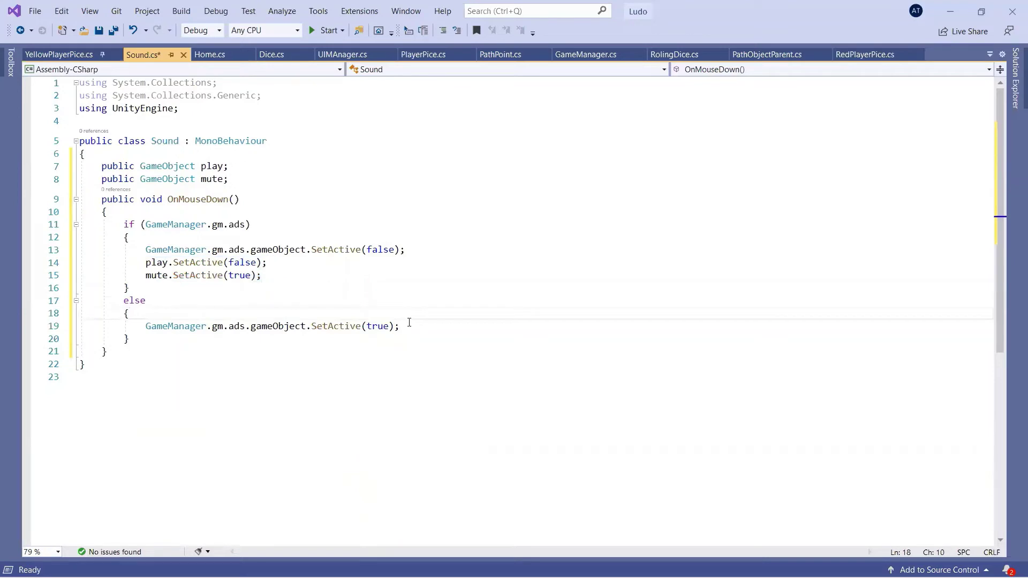
click(409, 327)
text(play.SetActive(false);             mute.SetActive(true);)
double_click(381, 249)
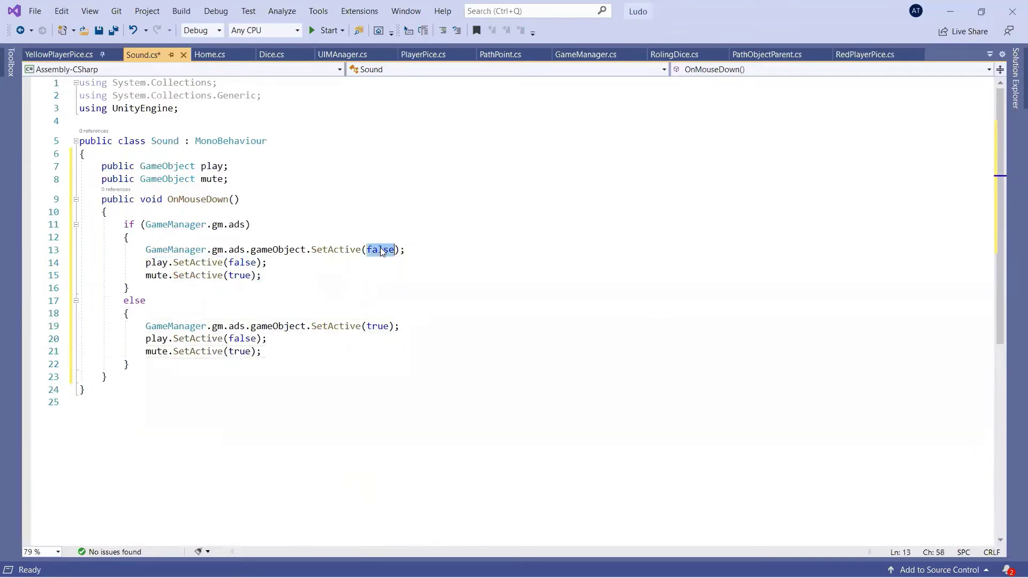
double_click(249, 339)
double_click(240, 352)
text(false)
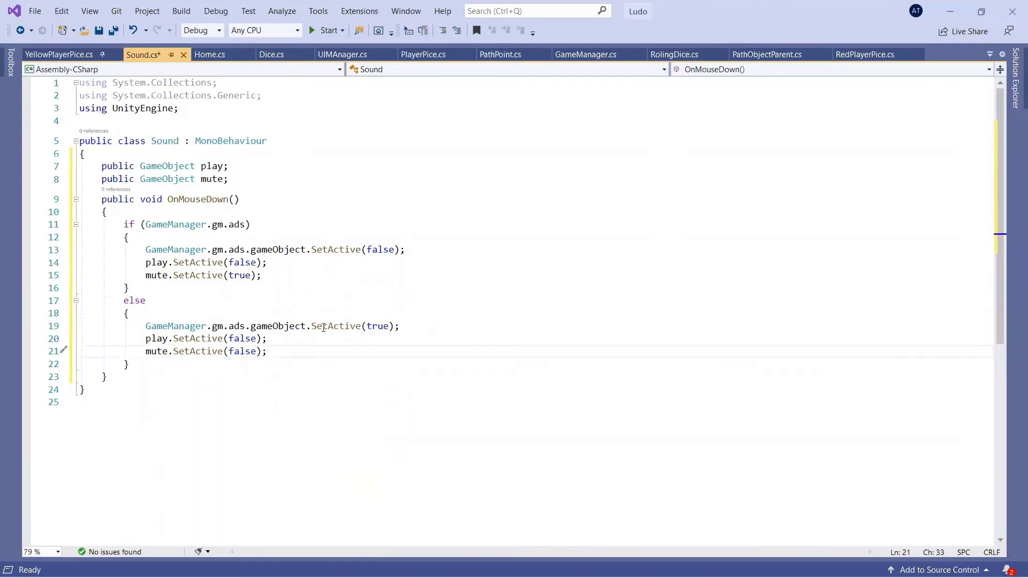
double_click(378, 326)
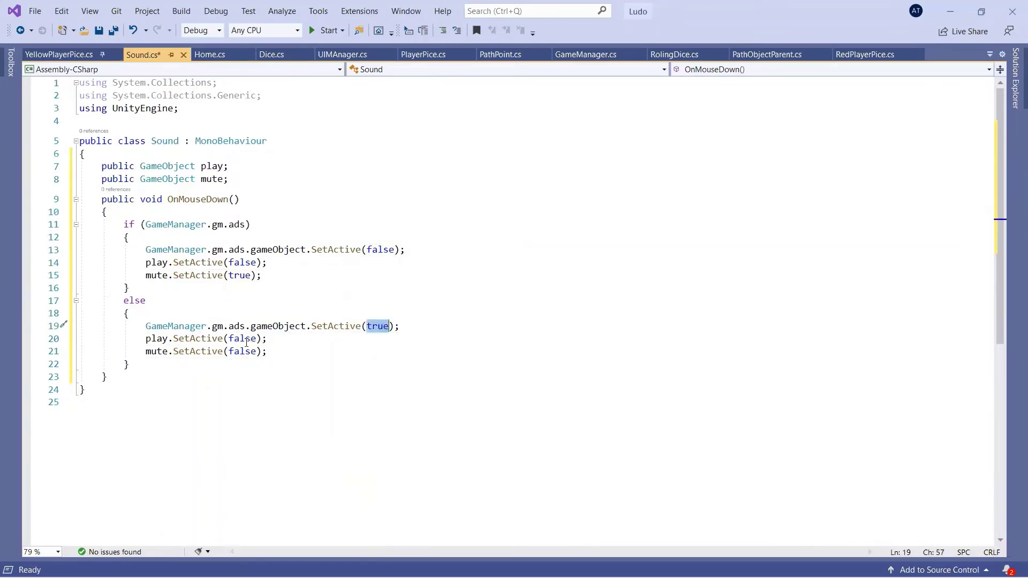
double_click(246, 339)
text(true)
Step: Save Sound.cs
key(ctrl+s)
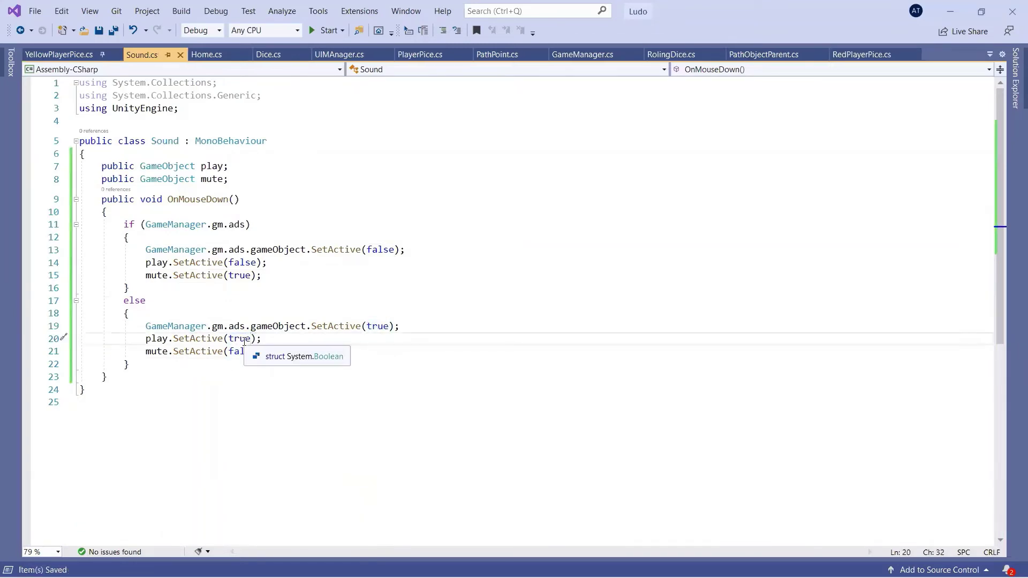
key(Up)
key(Up)
key(Up)
key(Home)
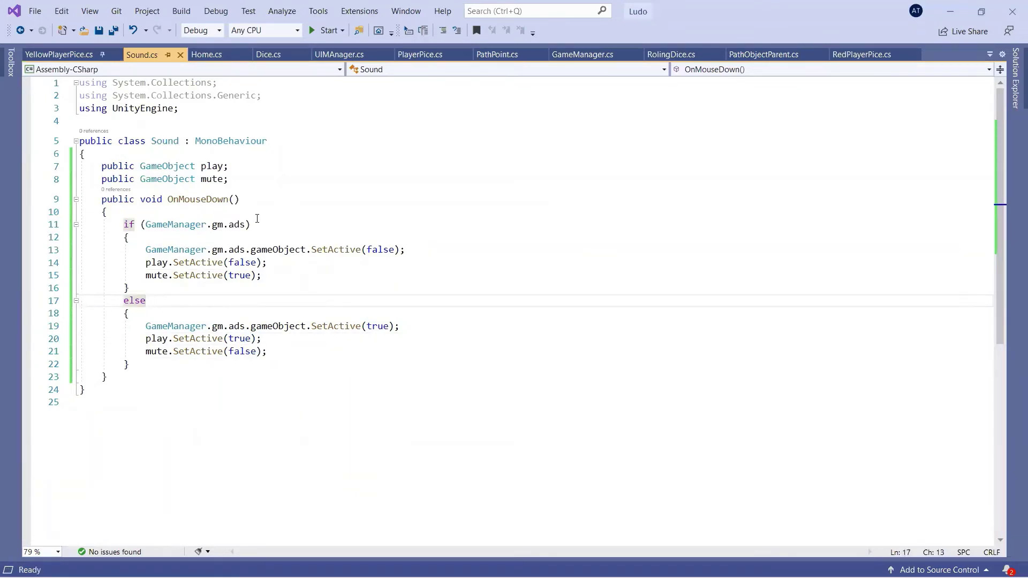
double_click(239, 225)
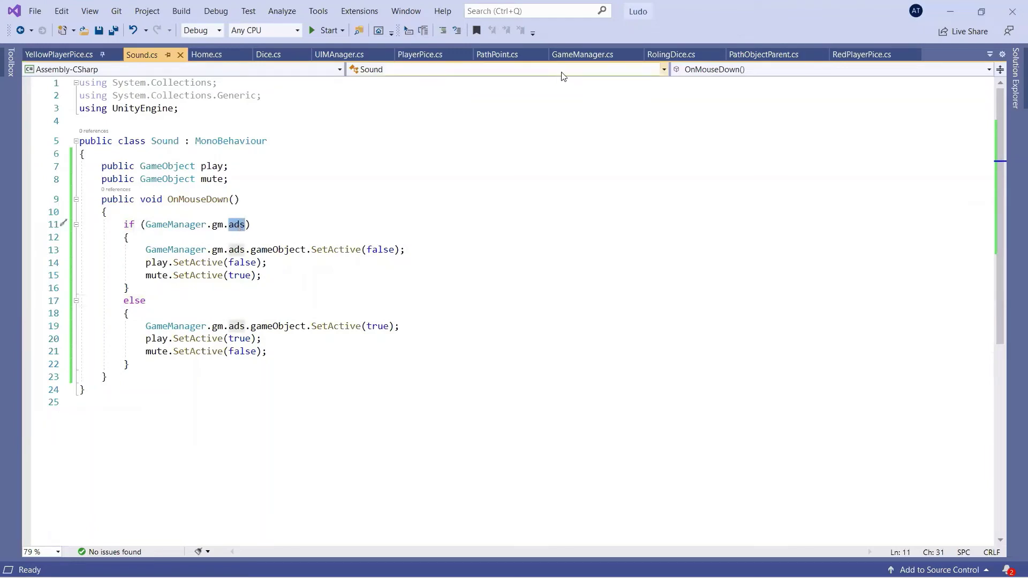
Step: Declare 'public bool sound = true;' below the ads field in GameManager.cs and save
click(580, 55)
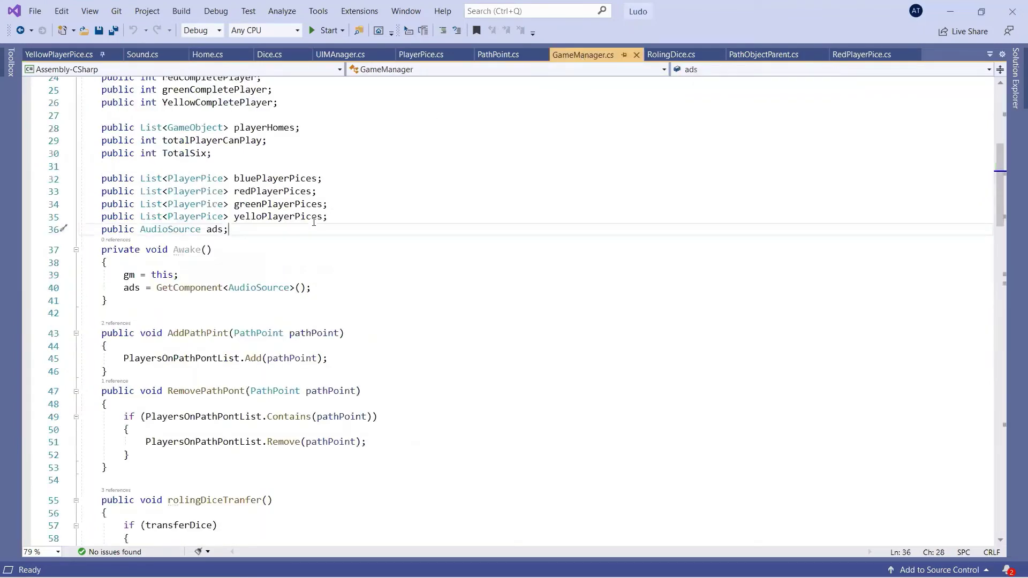
key(Return)
key(Return)
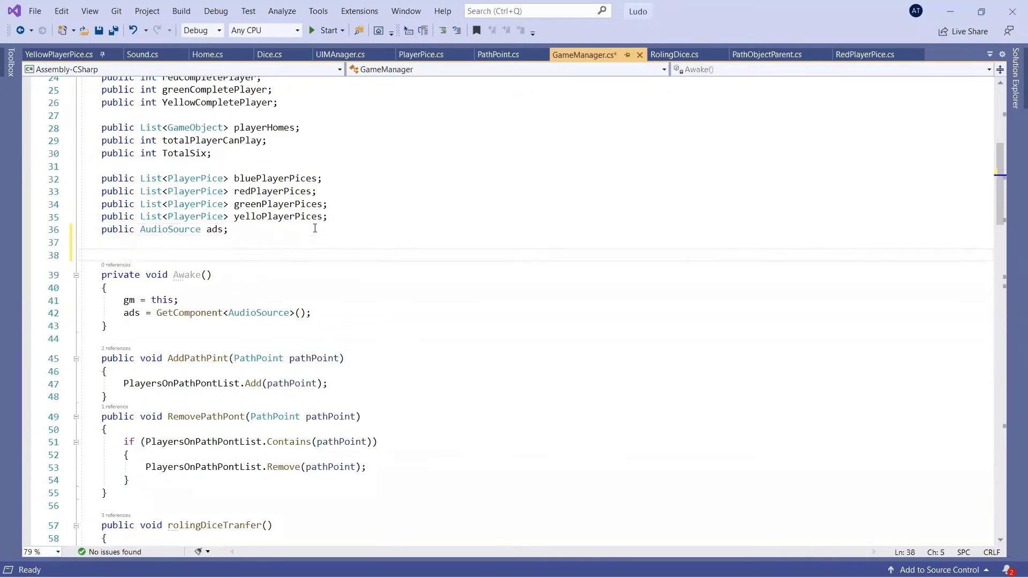
key(Up)
text(pu)
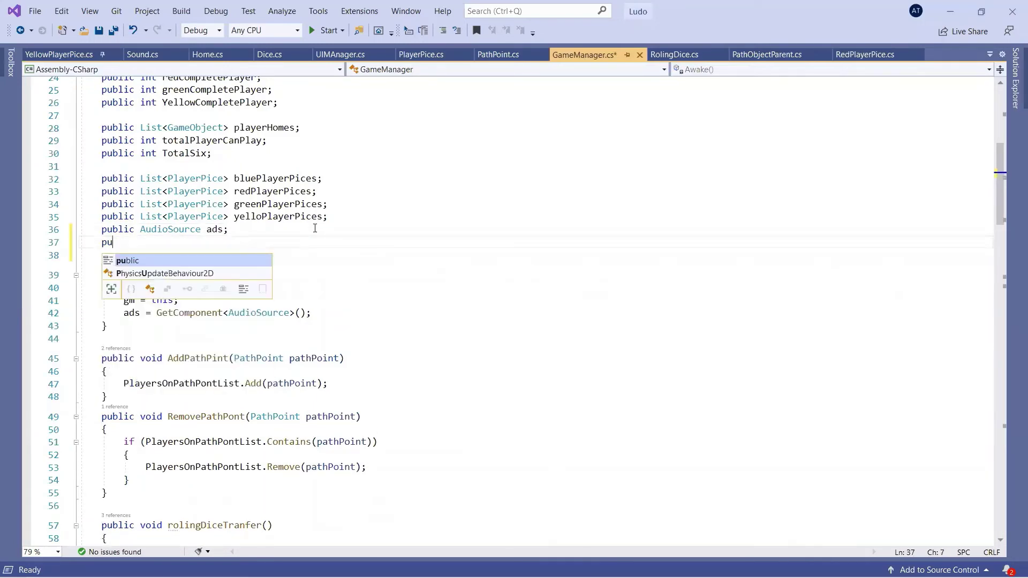
text(blic )
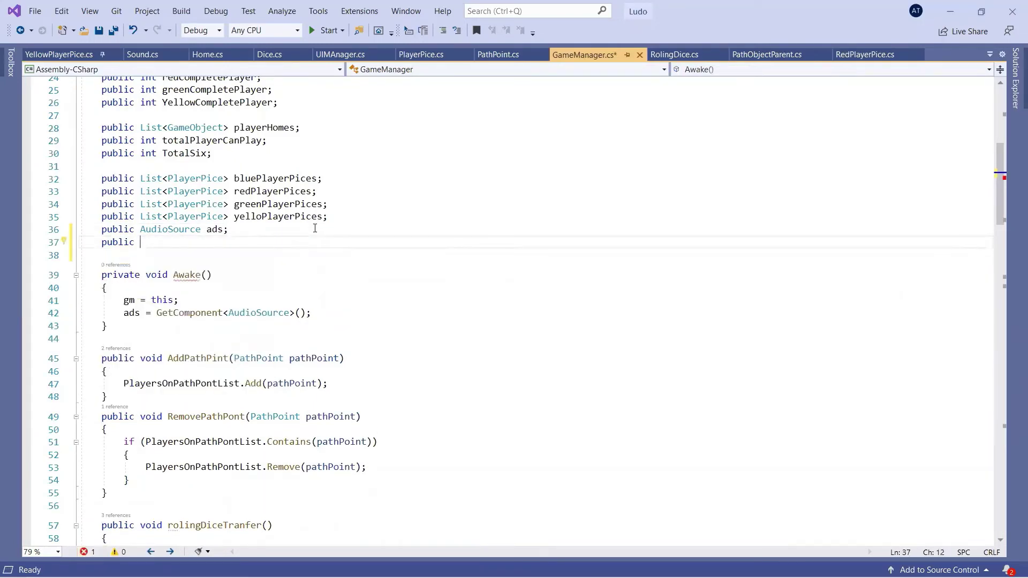
text(bool )
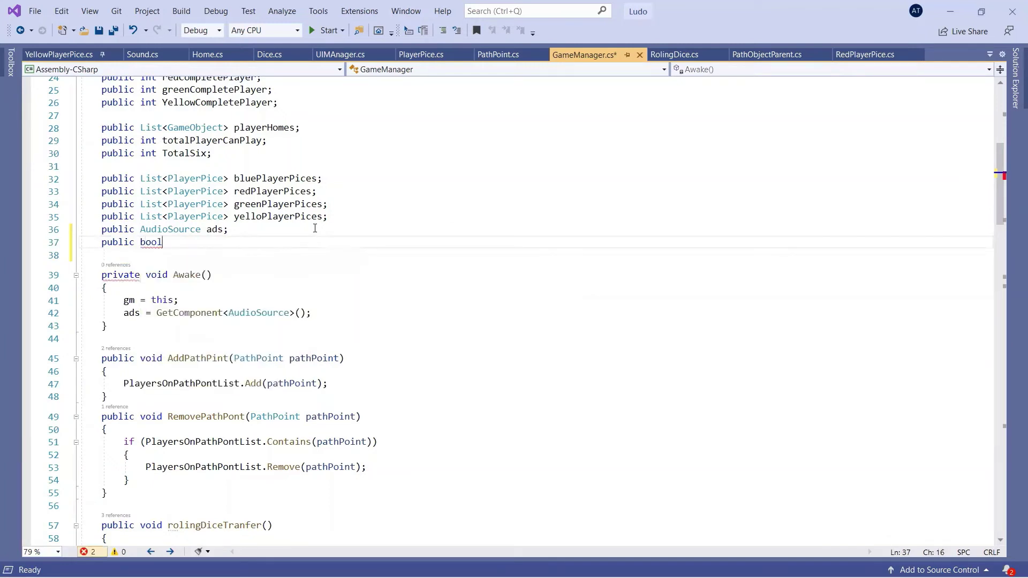
text(s)
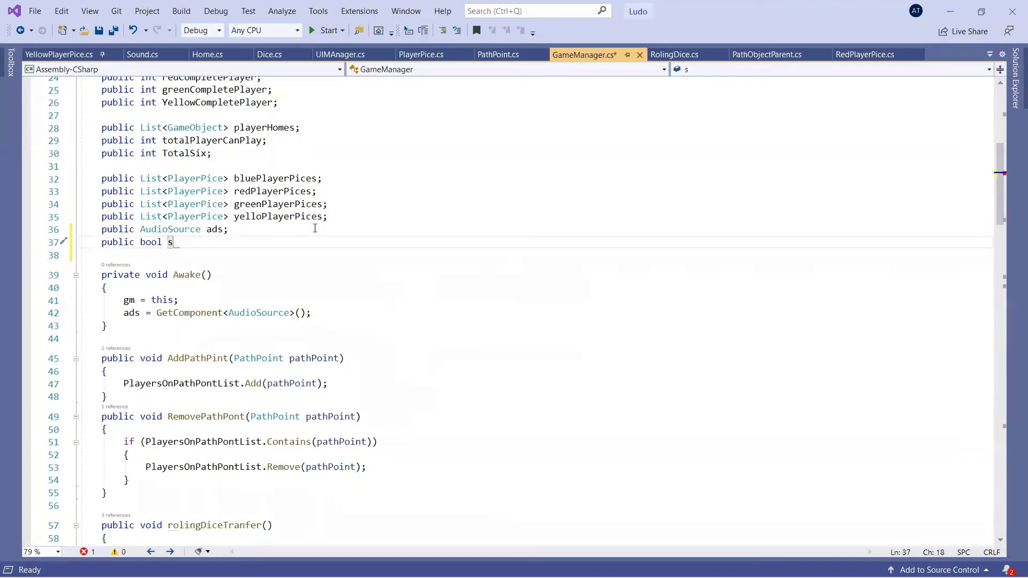
text(ound)
text( = true)
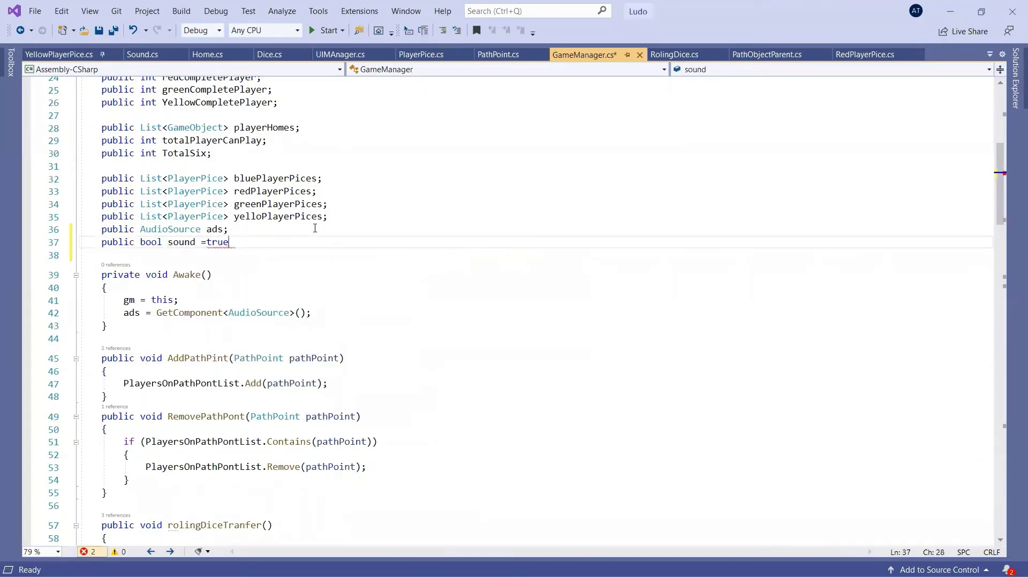
text(;)
double_click(185, 243)
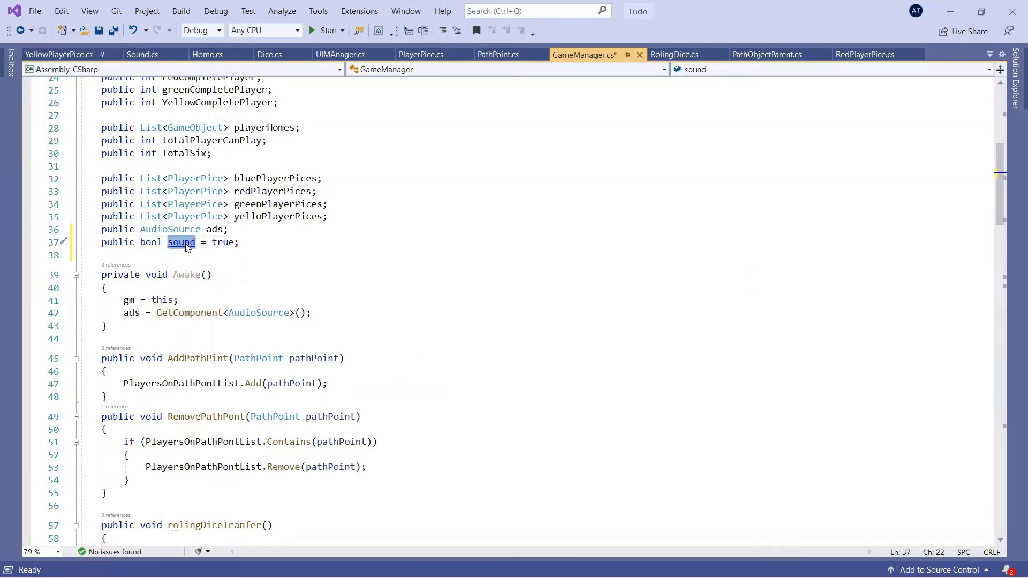
key(ctrl+s)
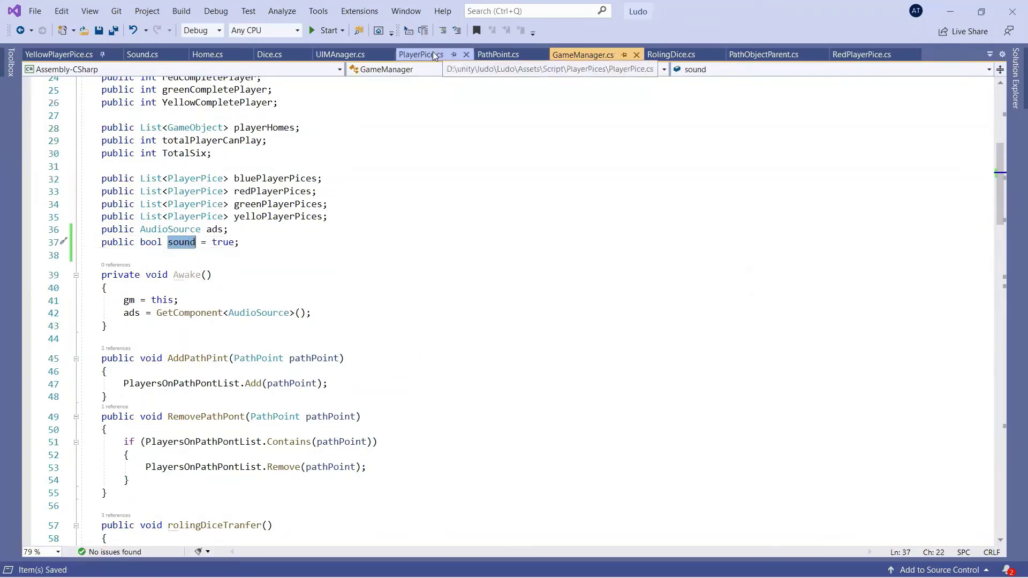
Step: Open an if (GameManager.gm.sound) { condition before the ads.Play() call on line 56
click(400, 55)
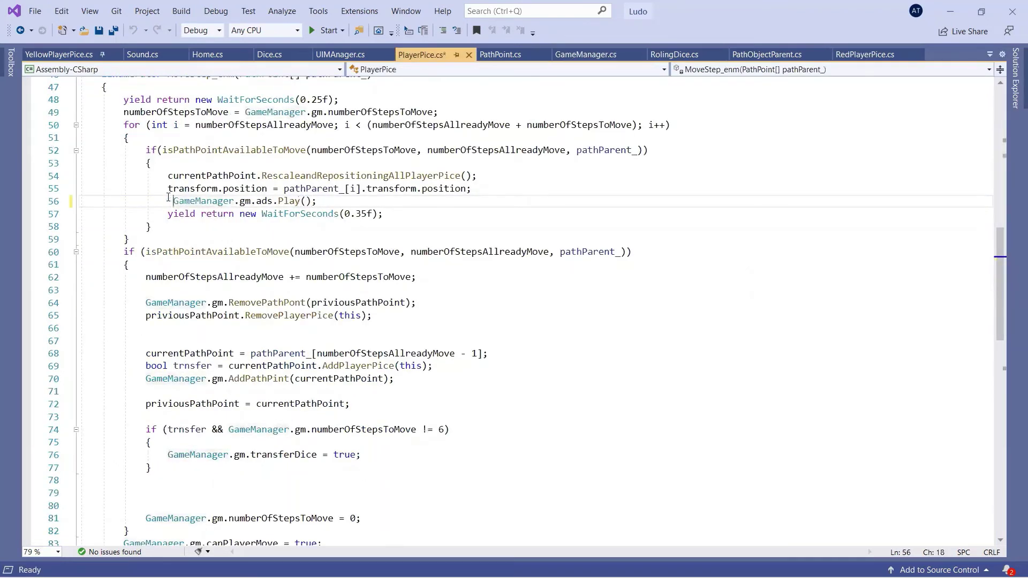
text(if )
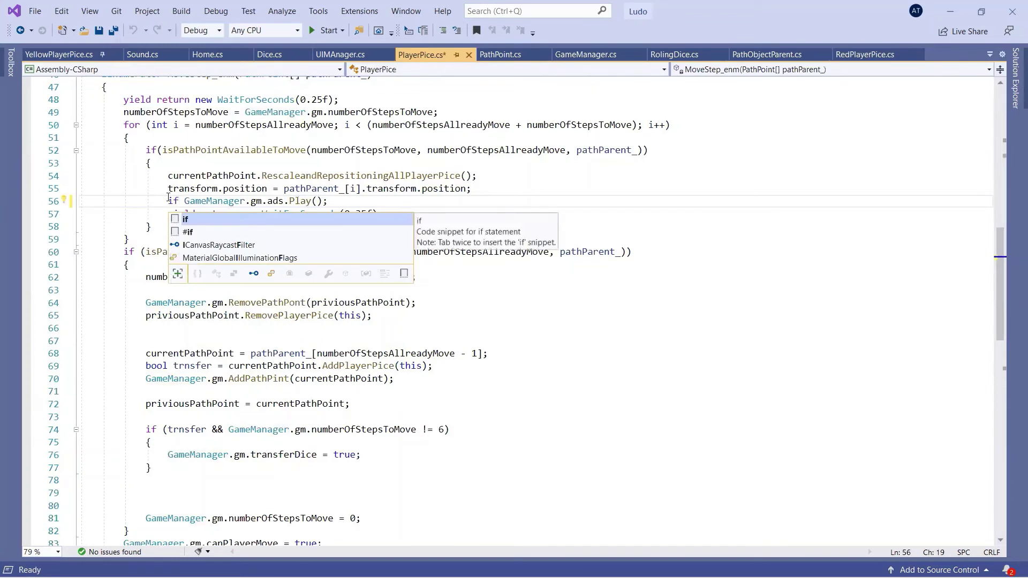
text(())
key(Left)
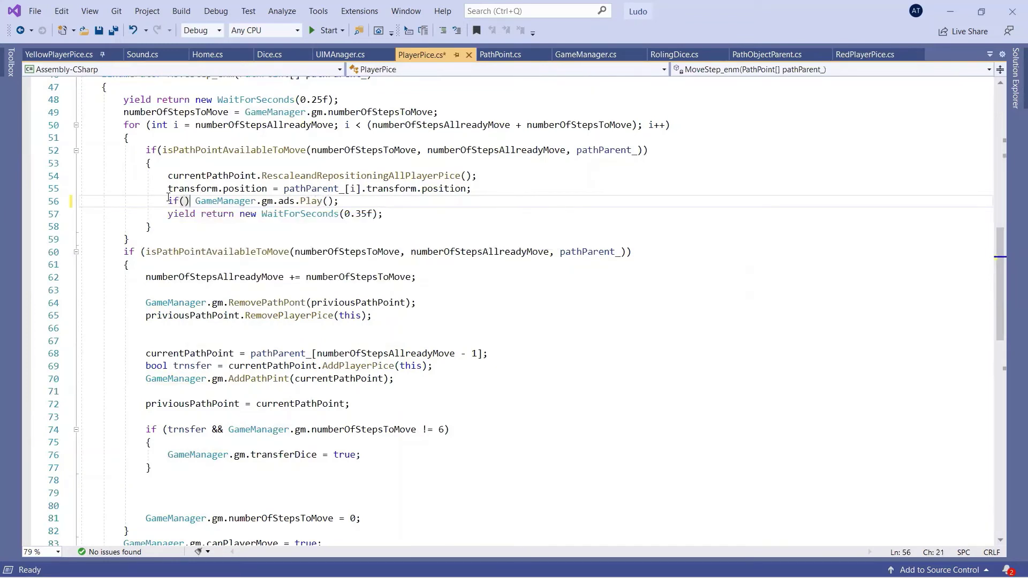
text(Ga)
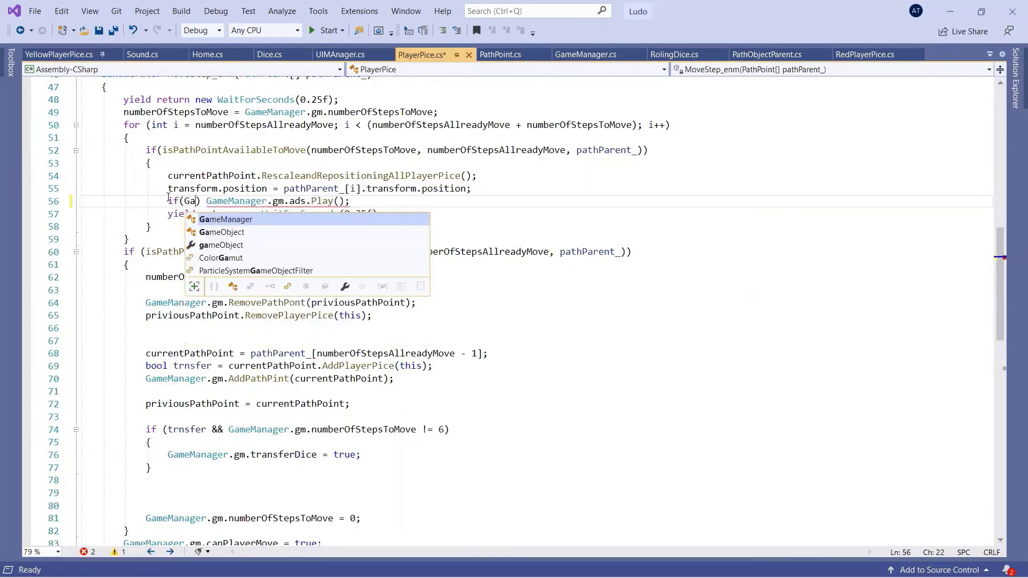
key(Tab)
text(.gm)
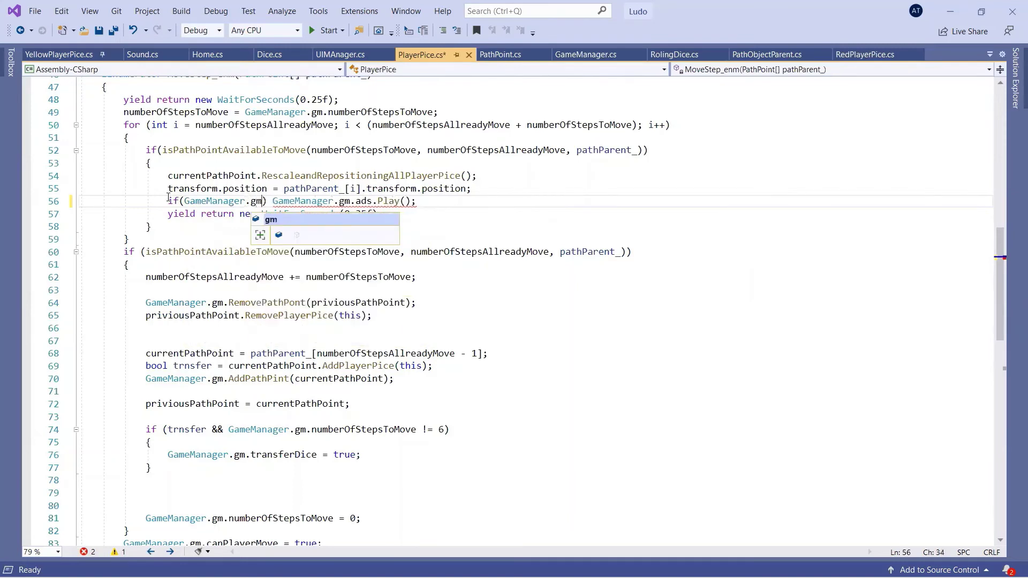
text(.sound)
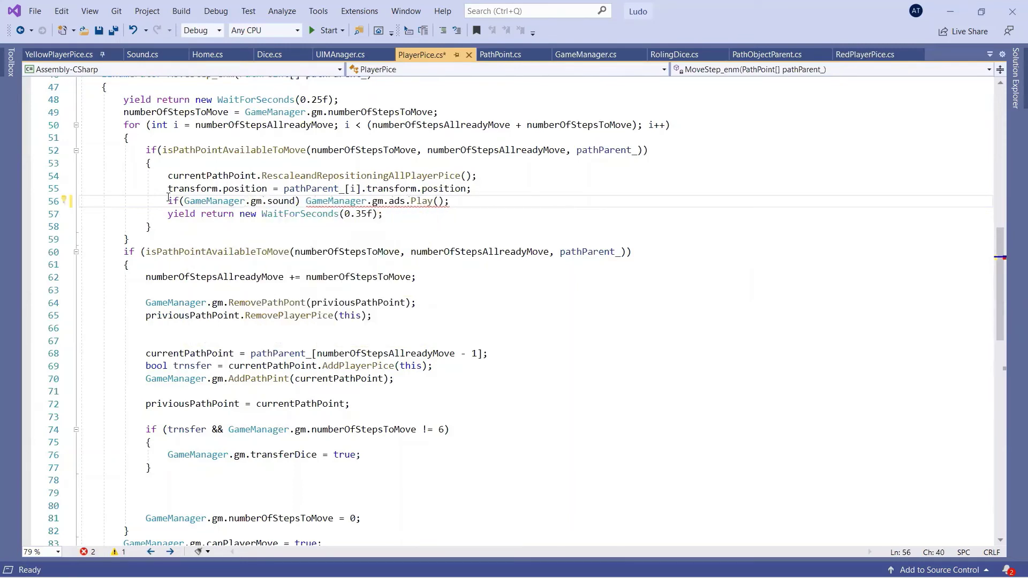
key(Right)
text({)
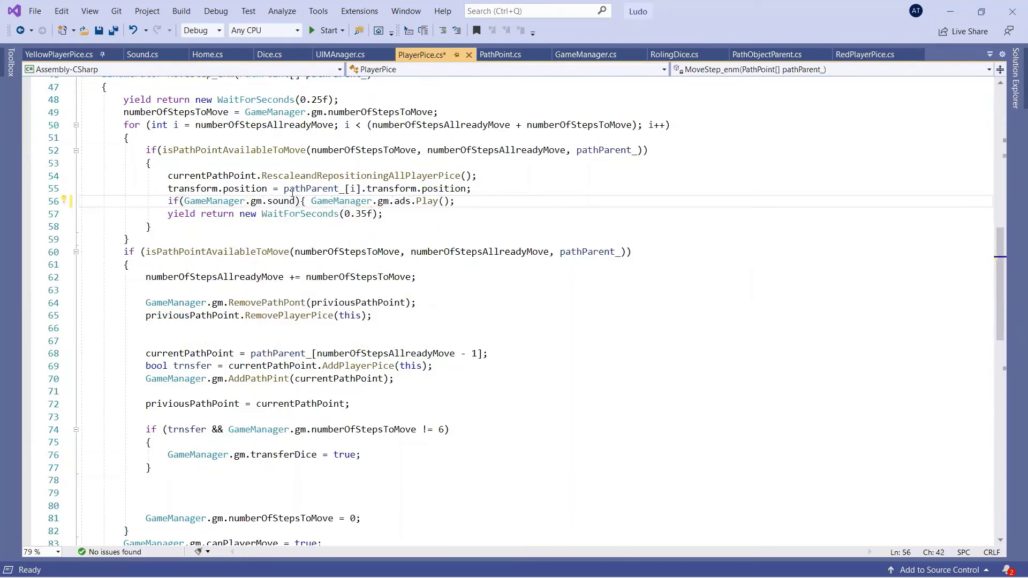
Step: Close the if brace after ads.Play(), remove the extra space, and save PlayerPice.cs
click(463, 201)
text(})
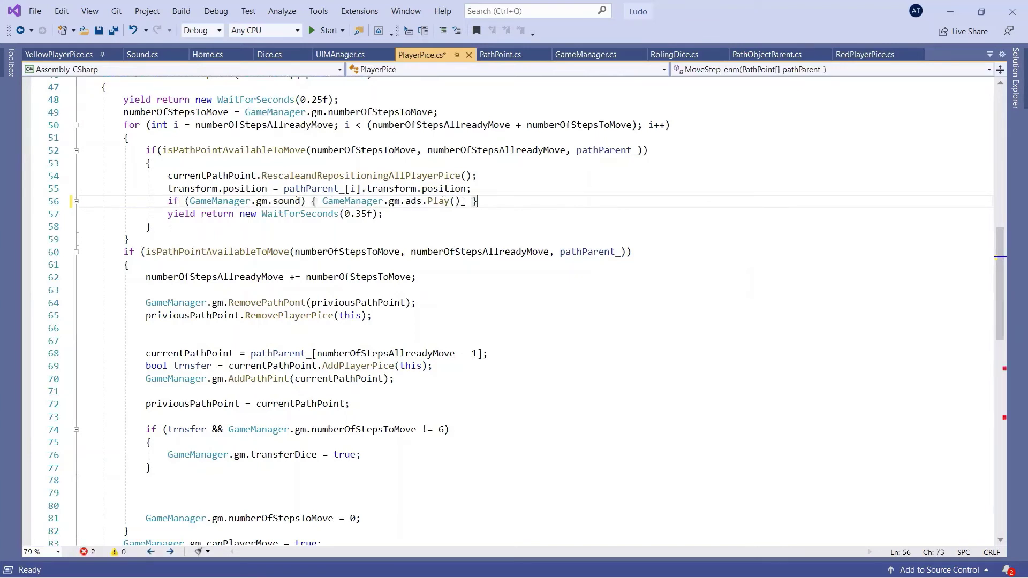
click(320, 201)
key(Delete)
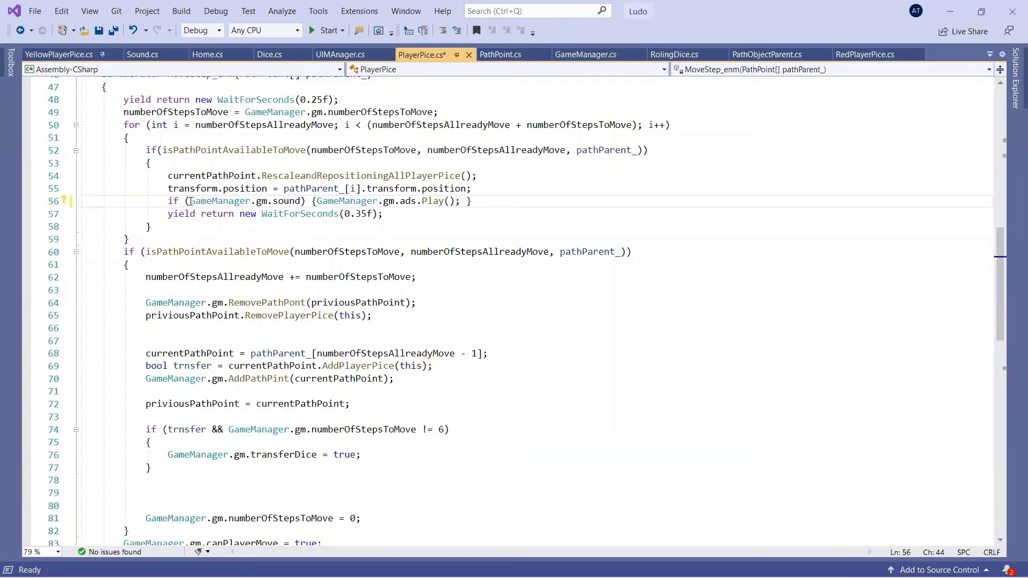
drag(190, 201, 301, 201)
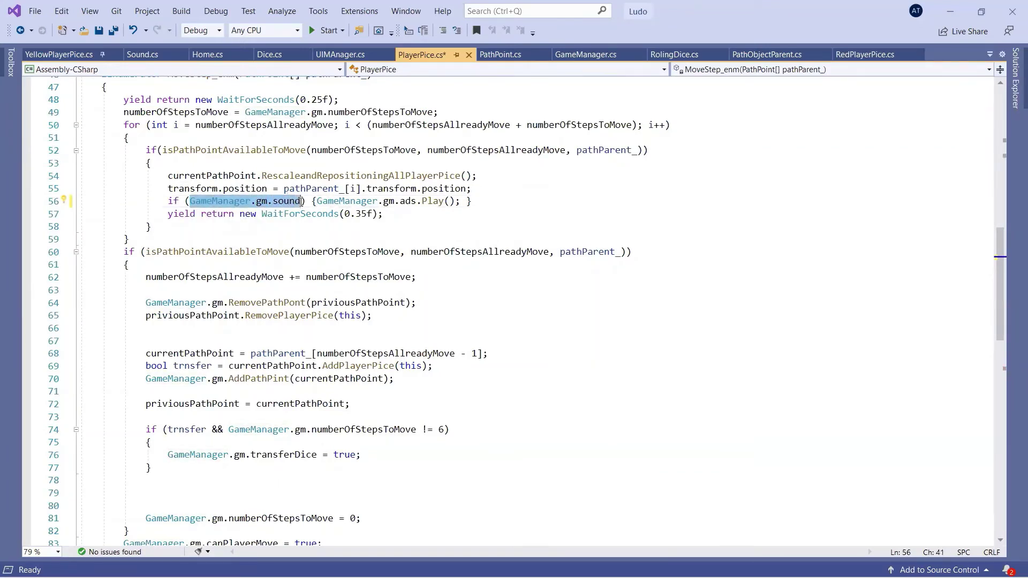
key(ctrl+s)
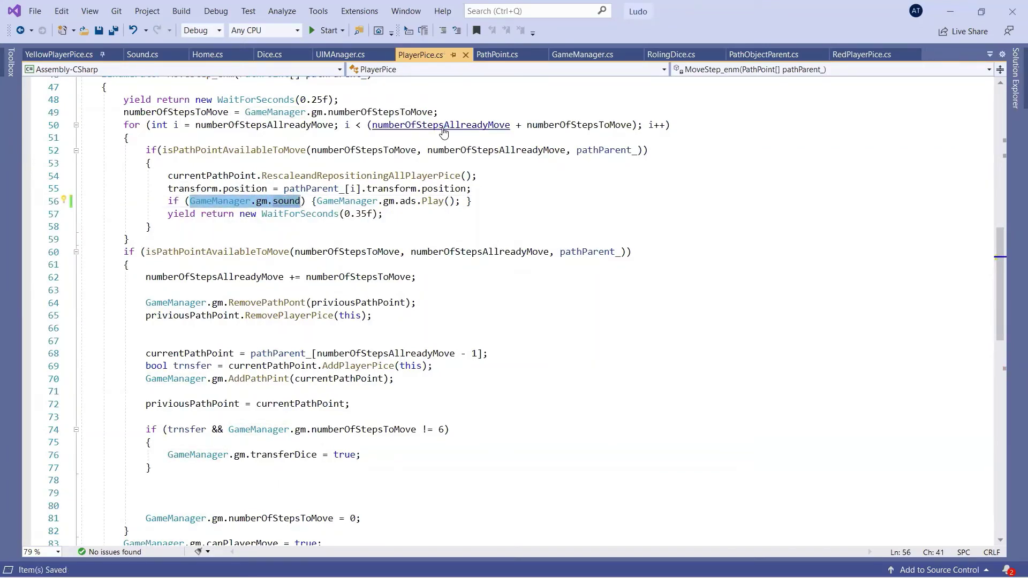
Step: Replace line 13's ads call with GameManager.gm.sound = false;
click(157, 50)
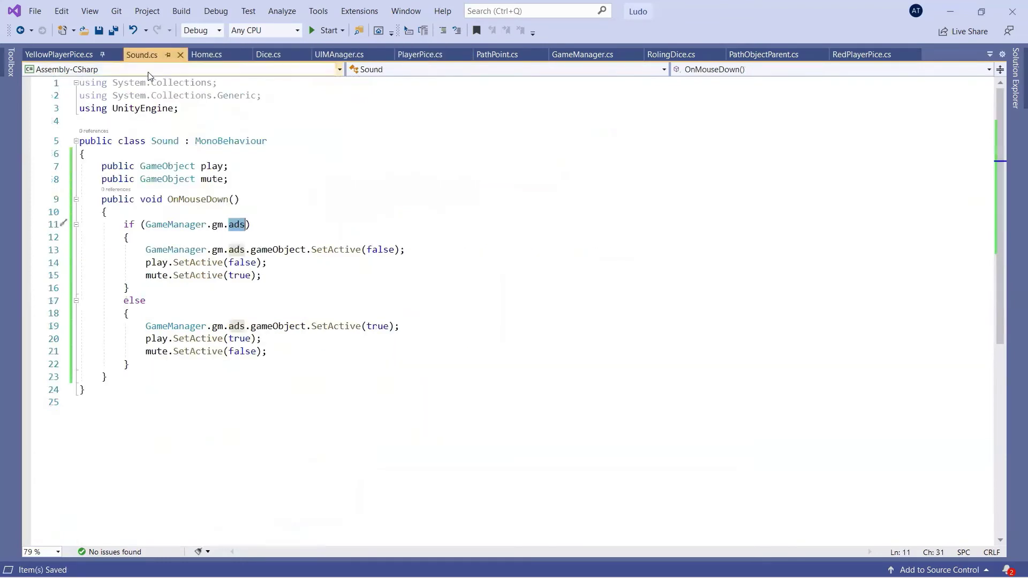
drag(146, 249, 401, 249)
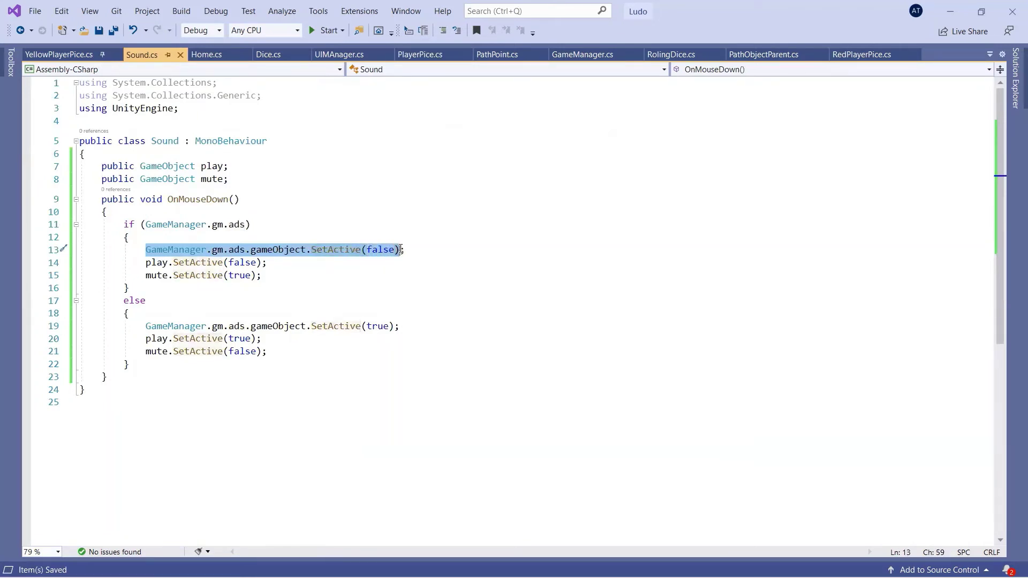
text(GameManager.gm.sound)
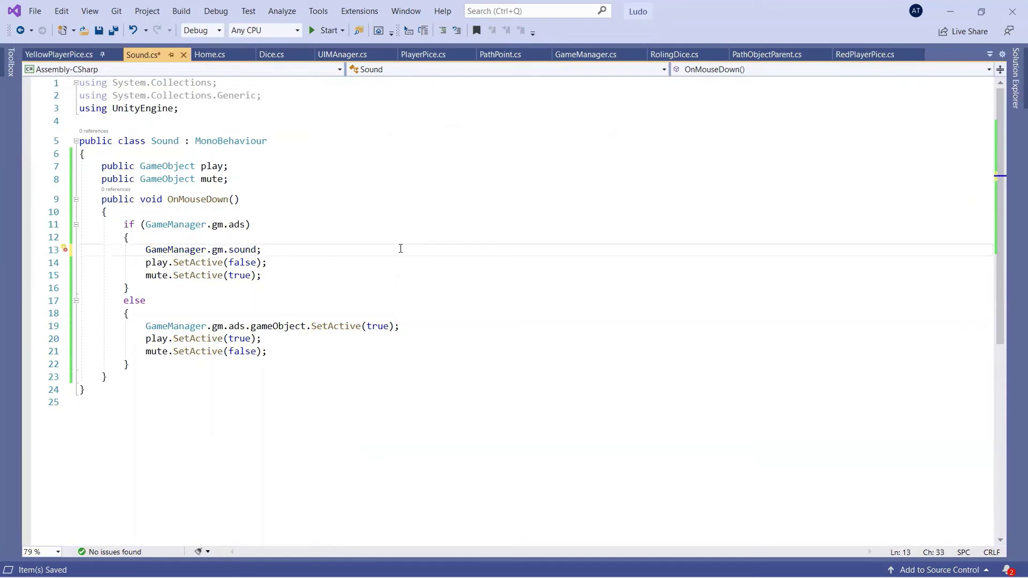
text( =)
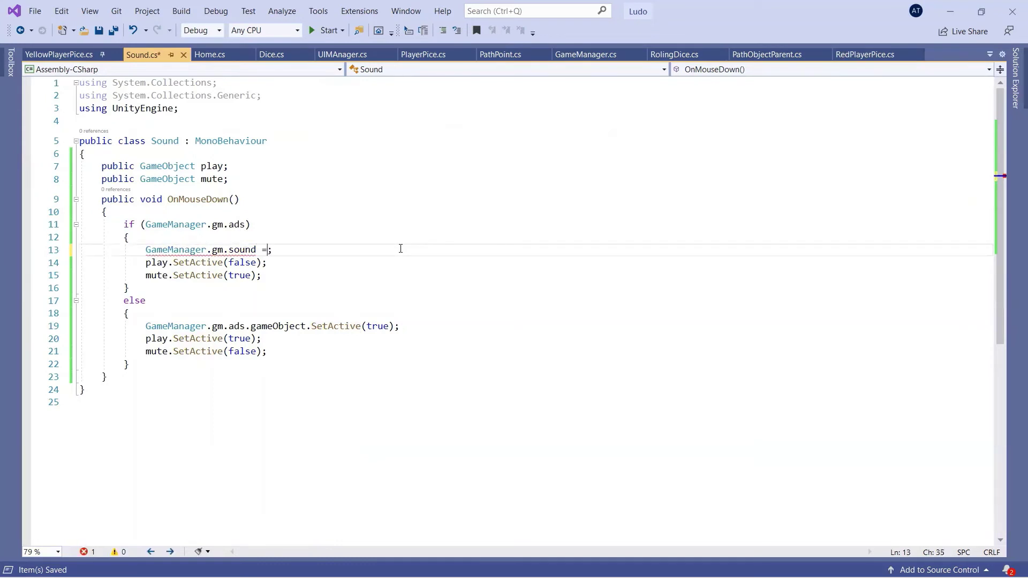
text(fa)
key(Tab)
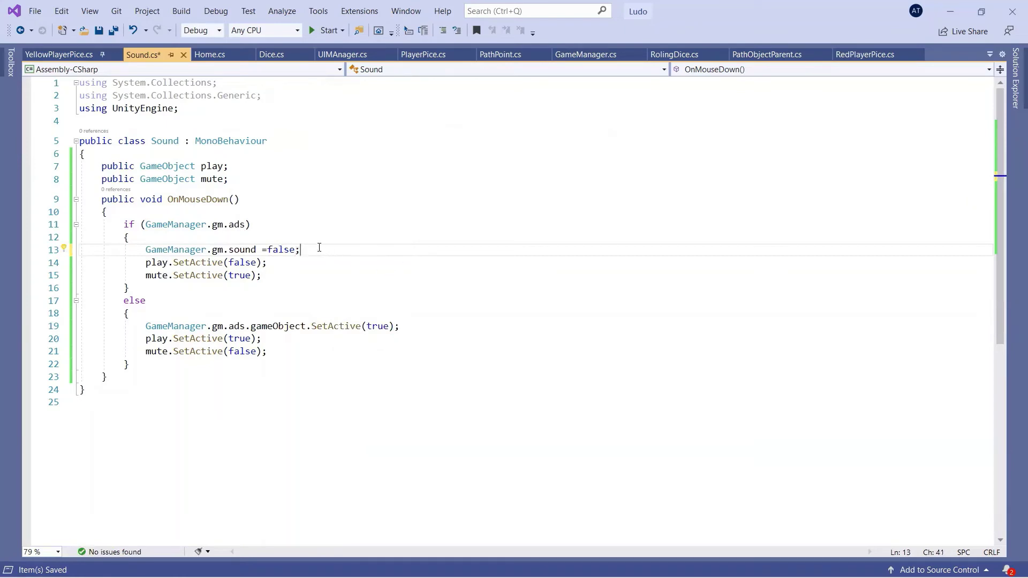
Step: Copy the assignment over line 19 as GameManager.gm.sound = true and save Sound.cs
drag(318, 249, 310, 243)
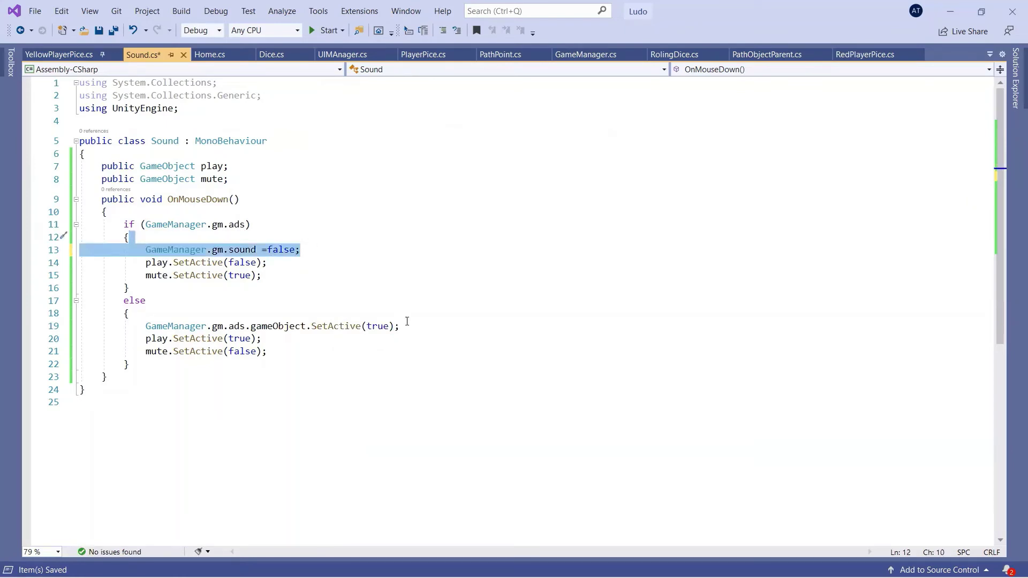
key(ctrl+c)
click(407, 321)
key(shift+Up)
key(ctrl+v)
double_click(288, 328)
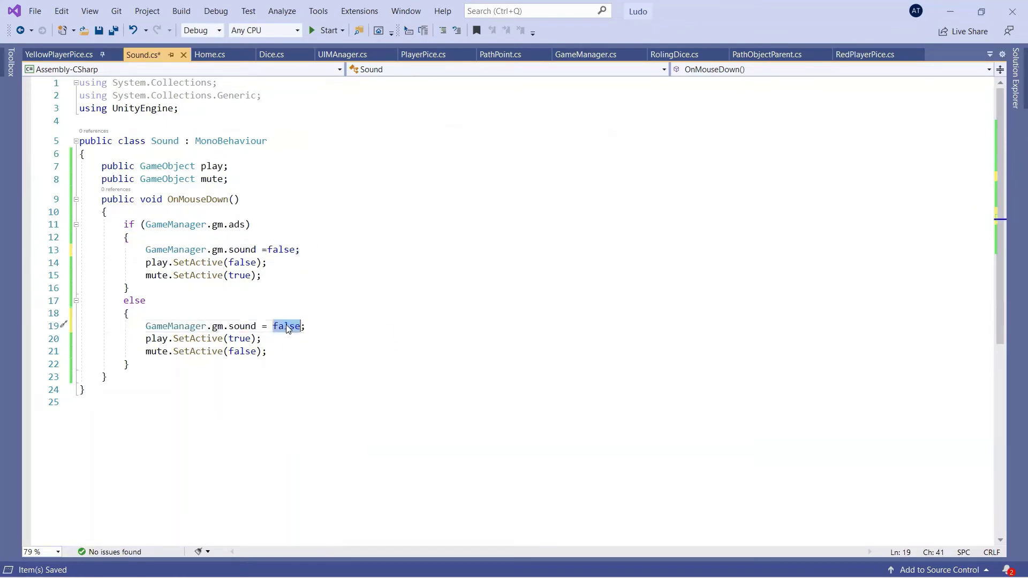
text(true)
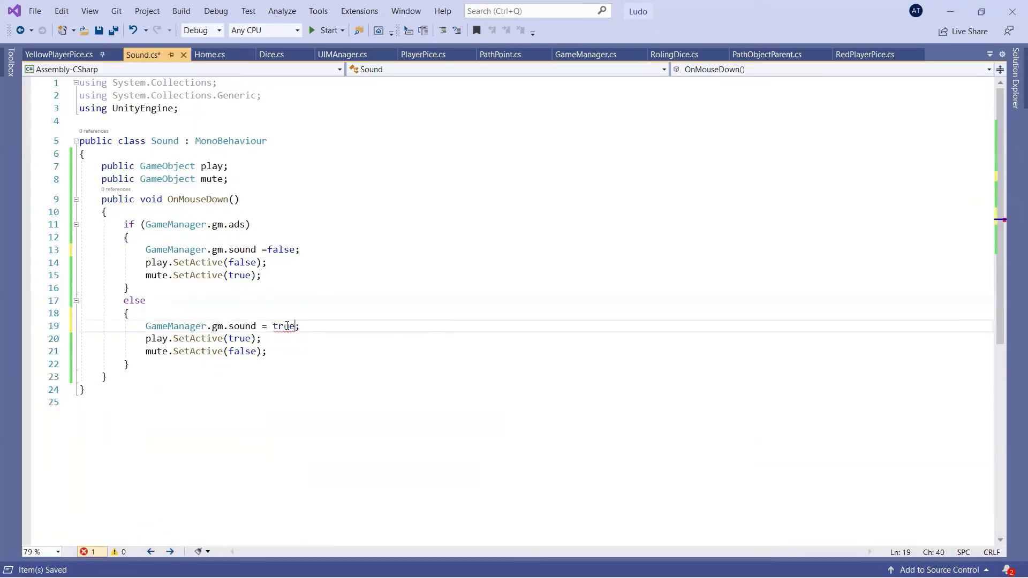
key(ctrl+s)
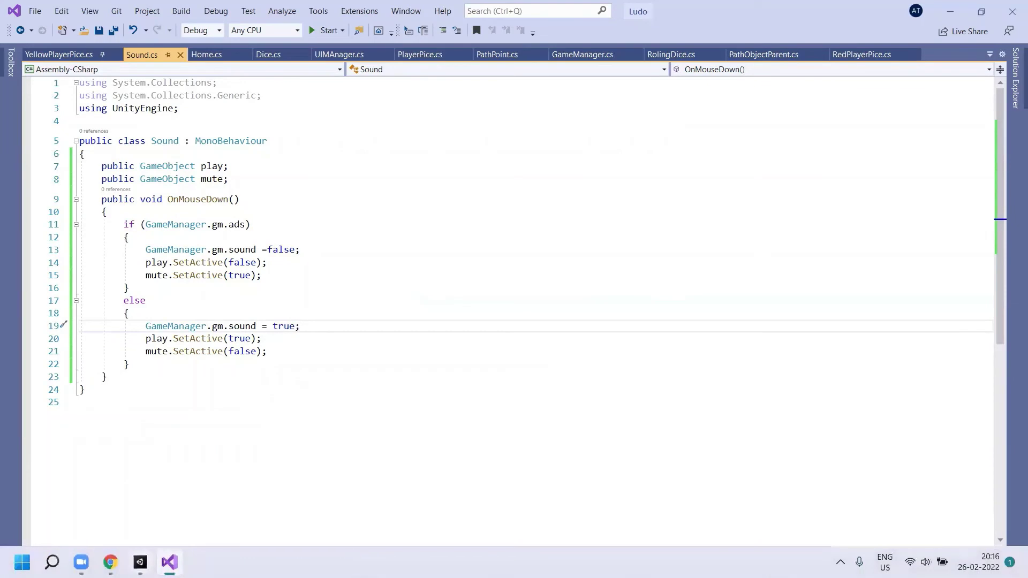
click(140, 562)
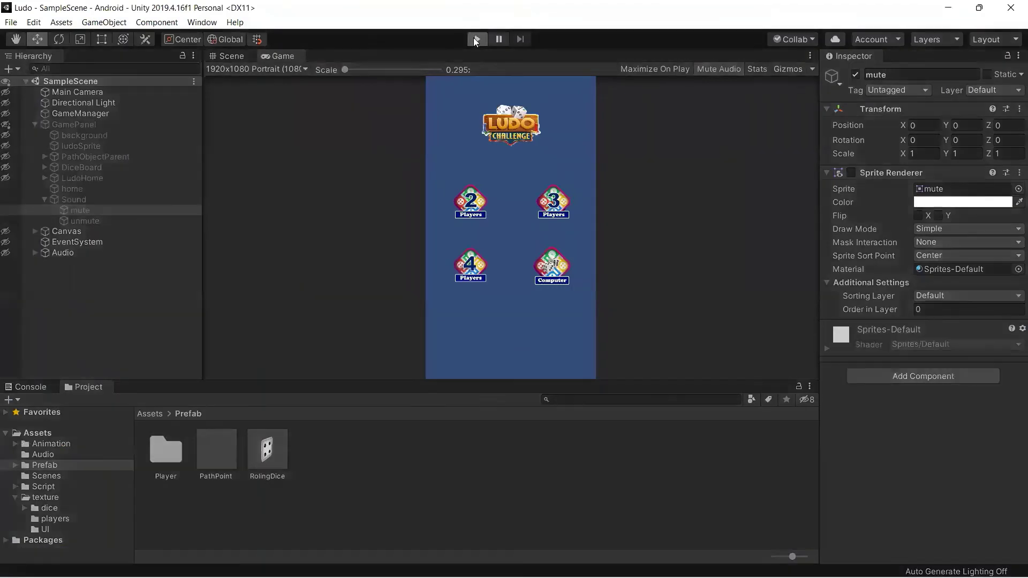
Step: Play a 3 Players game, mute the sound, and check GameManager's Sound value in the Inspector
click(473, 38)
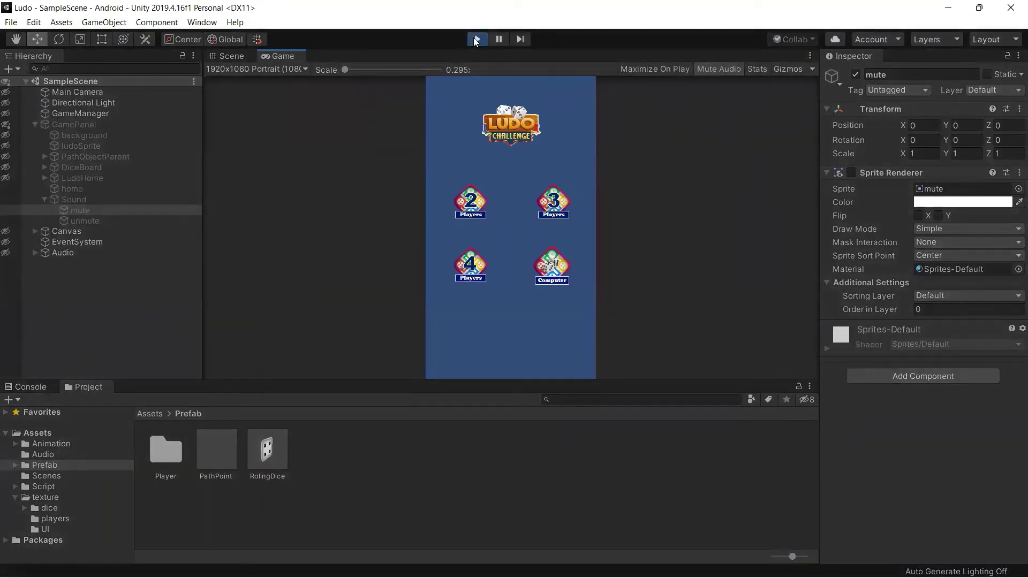
click(553, 203)
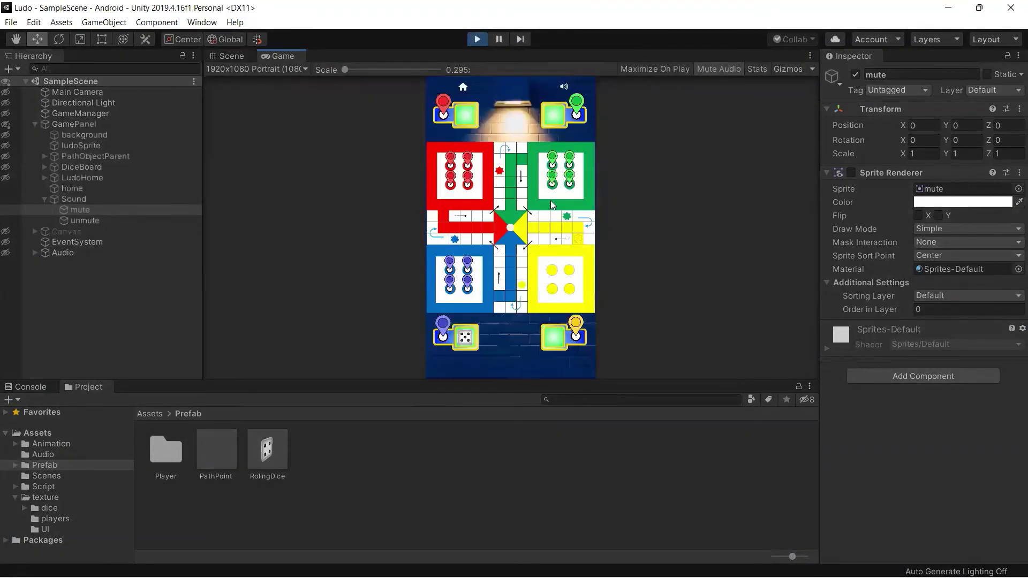
click(565, 87)
click(74, 114)
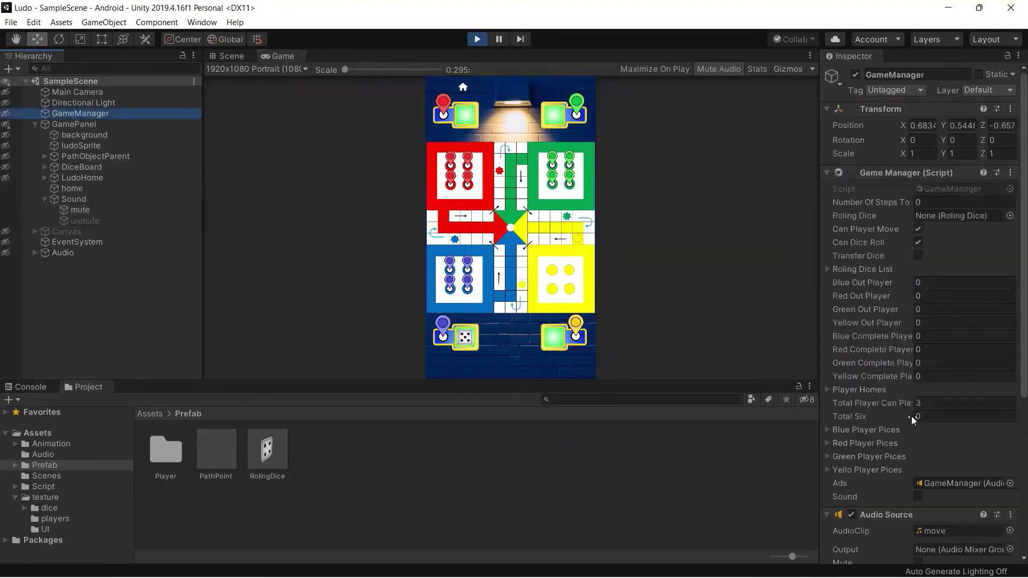
scroll(912, 416, down, 5)
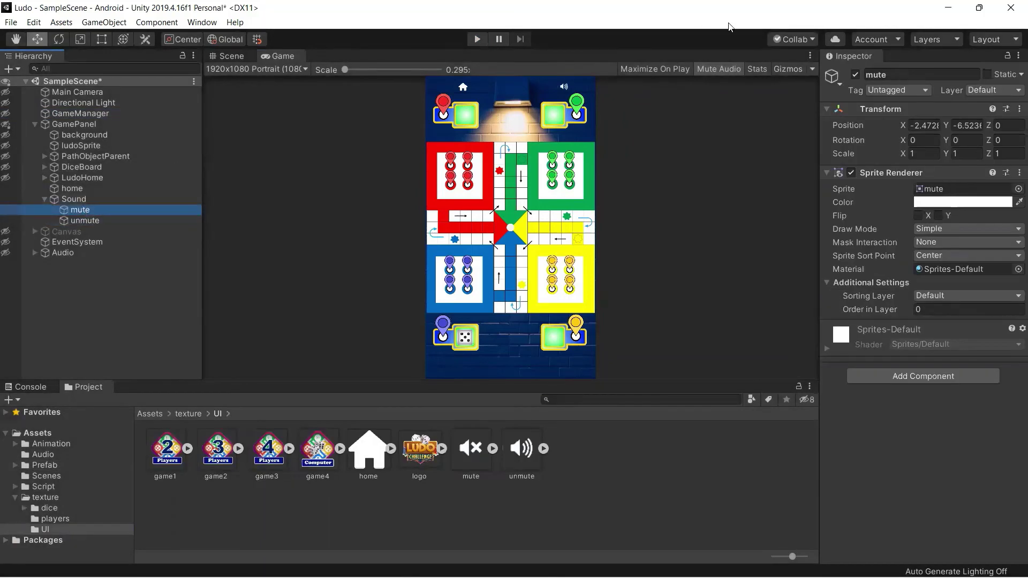
Step: Reset the mute object's Transform to 0,0,0 and deactivate it
right_click(873, 109)
click(884, 117)
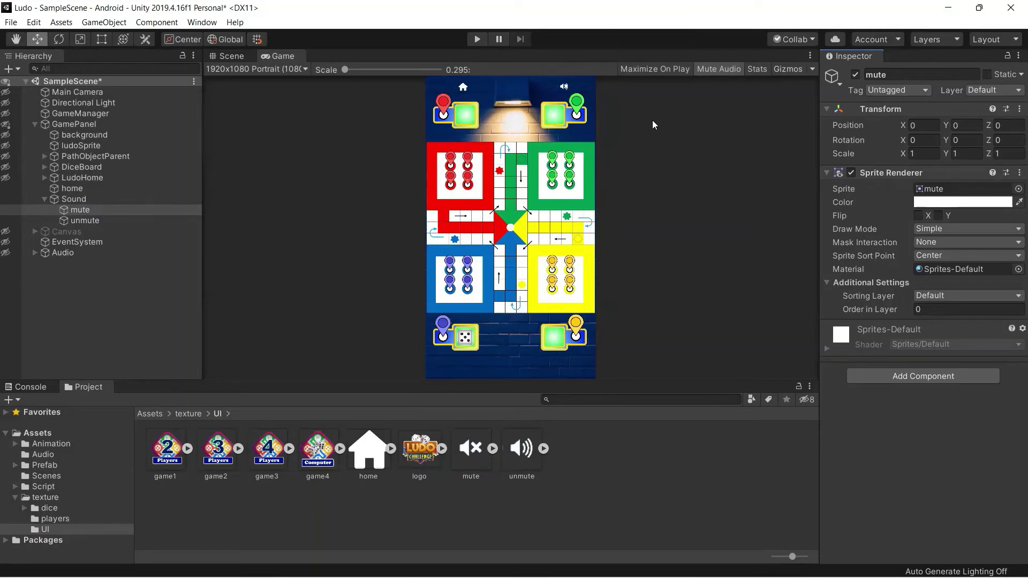
click(78, 212)
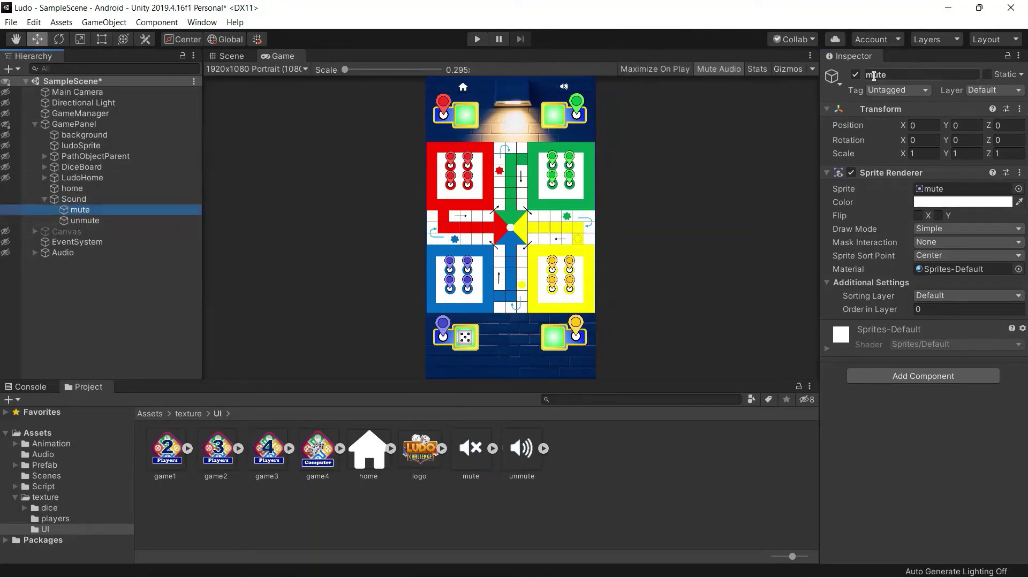
click(855, 75)
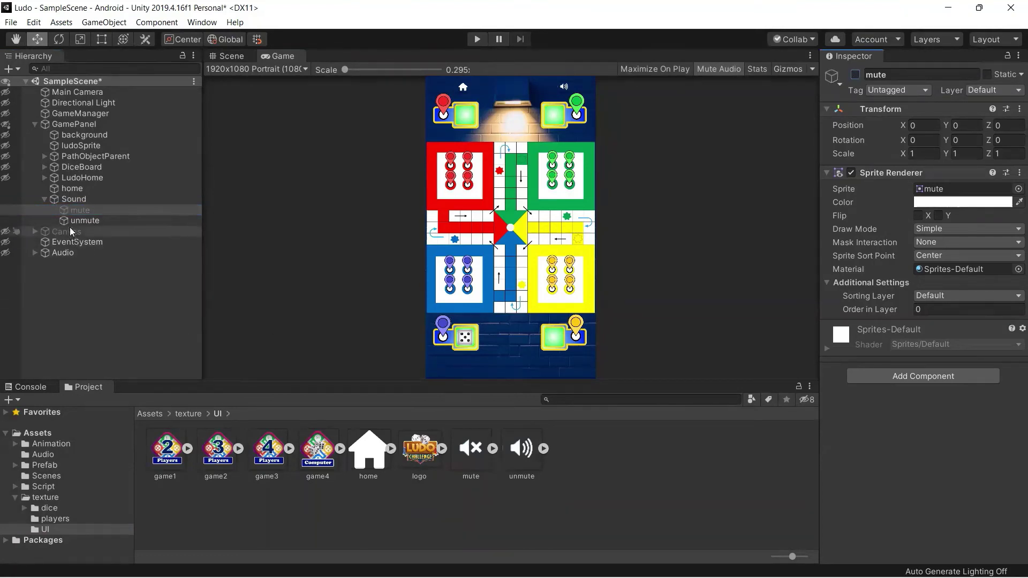
click(73, 200)
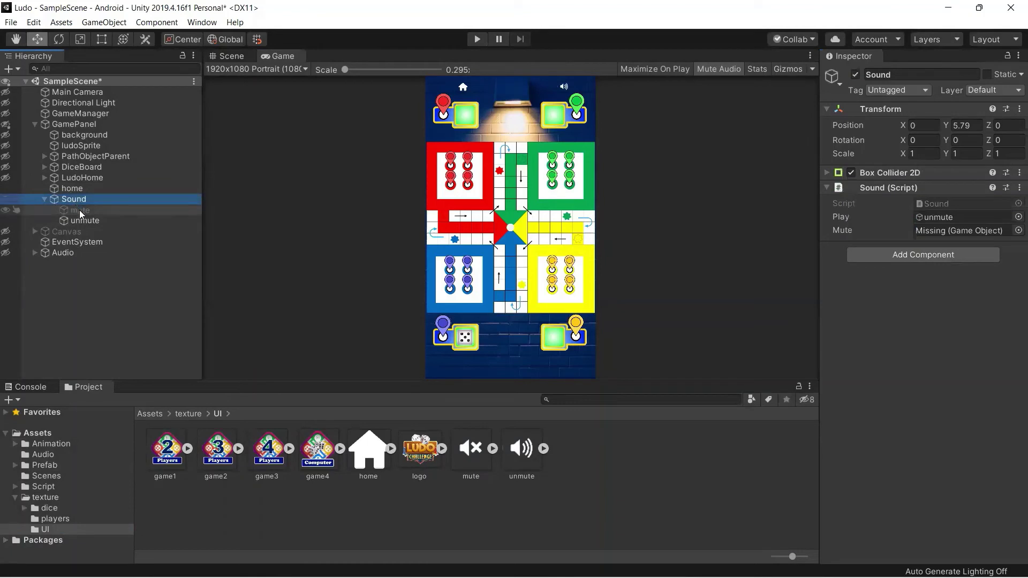
Step: Assign mute to the Sound script's Mute slot and save the scene
drag(81, 212, 942, 217)
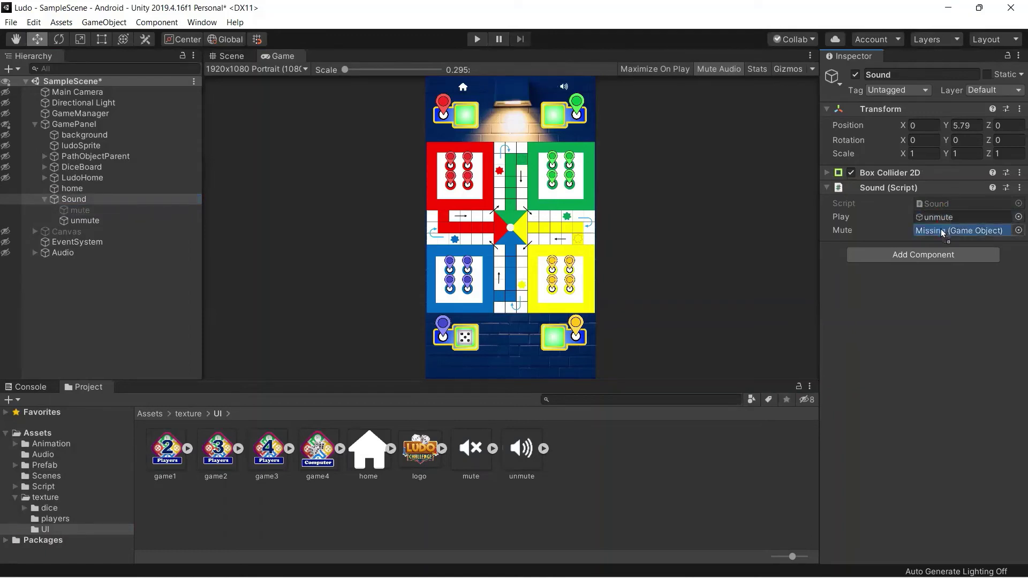
drag(942, 216, 941, 229)
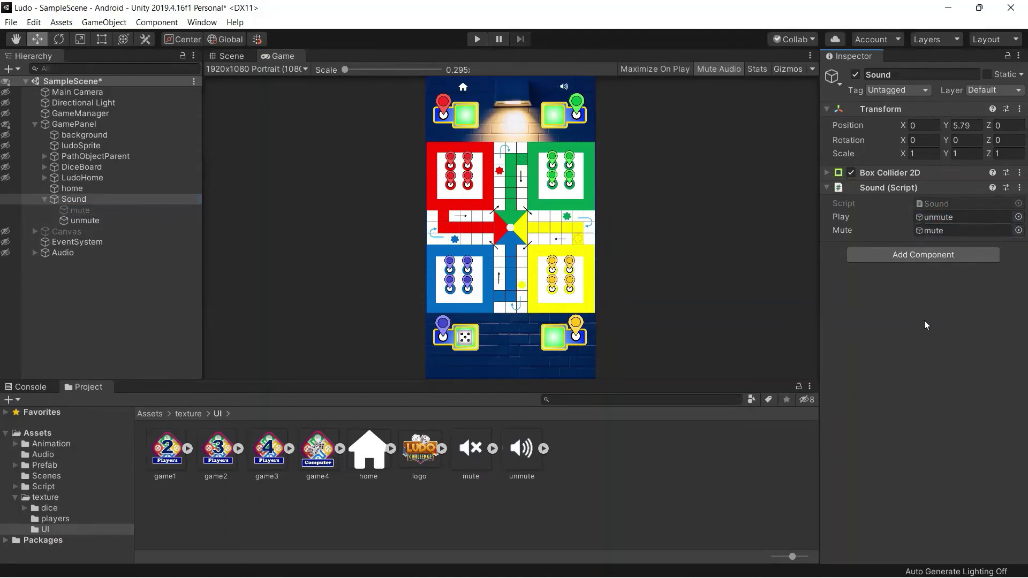
key(ctrl+s)
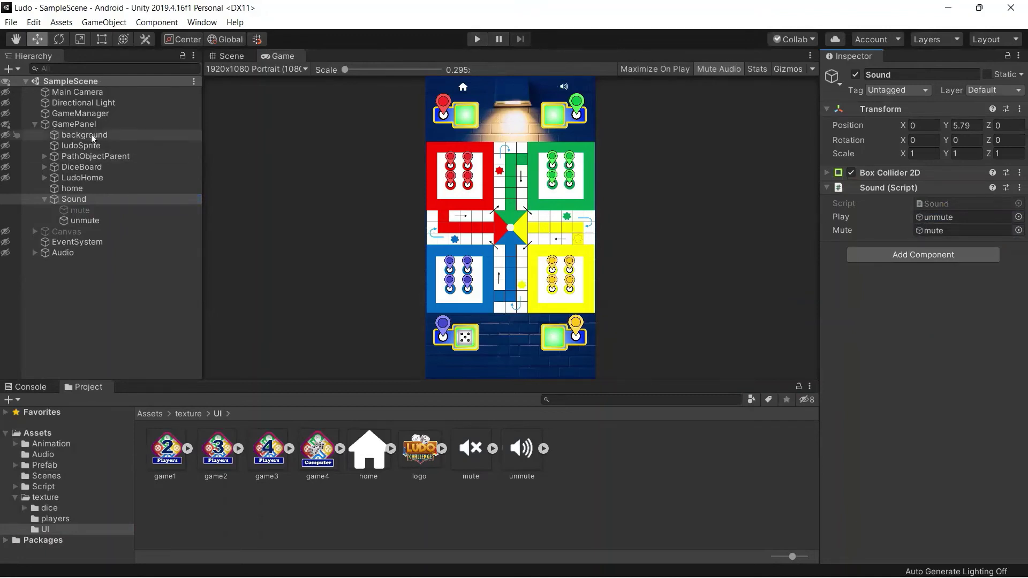
Step: Deactivate GamePanel, activate Canvas, and enter Play mode
click(72, 123)
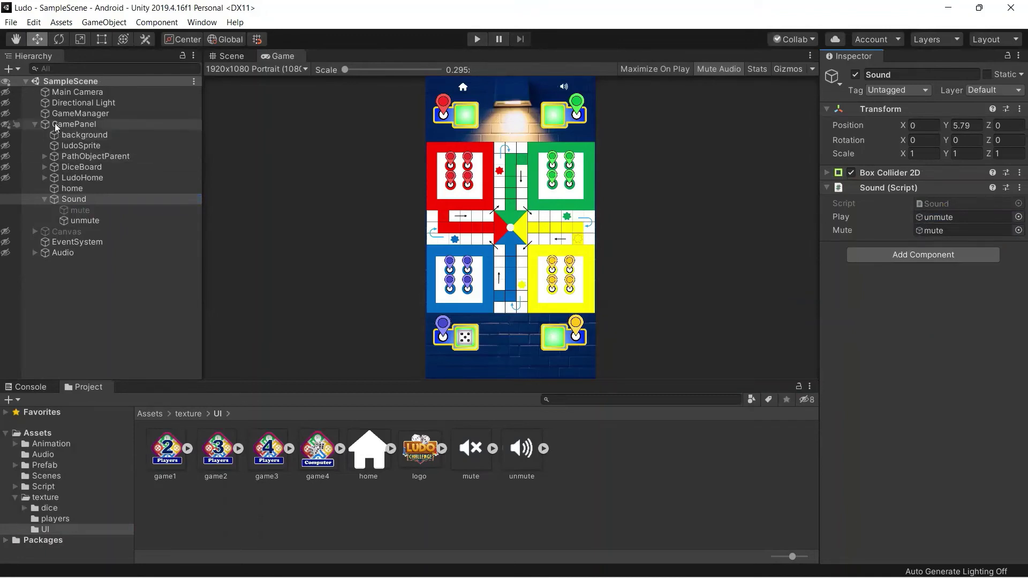
click(855, 75)
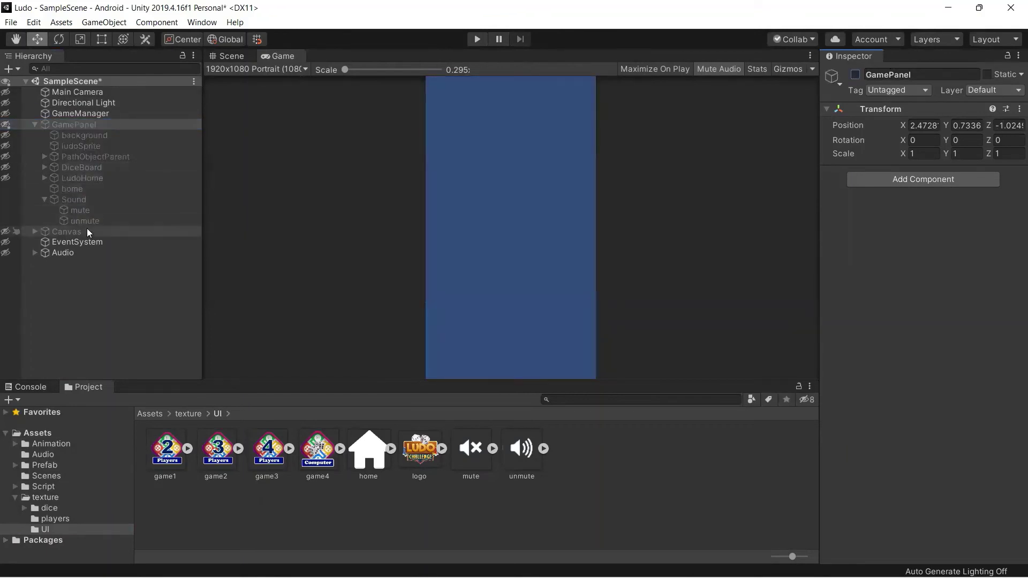
click(75, 232)
click(855, 75)
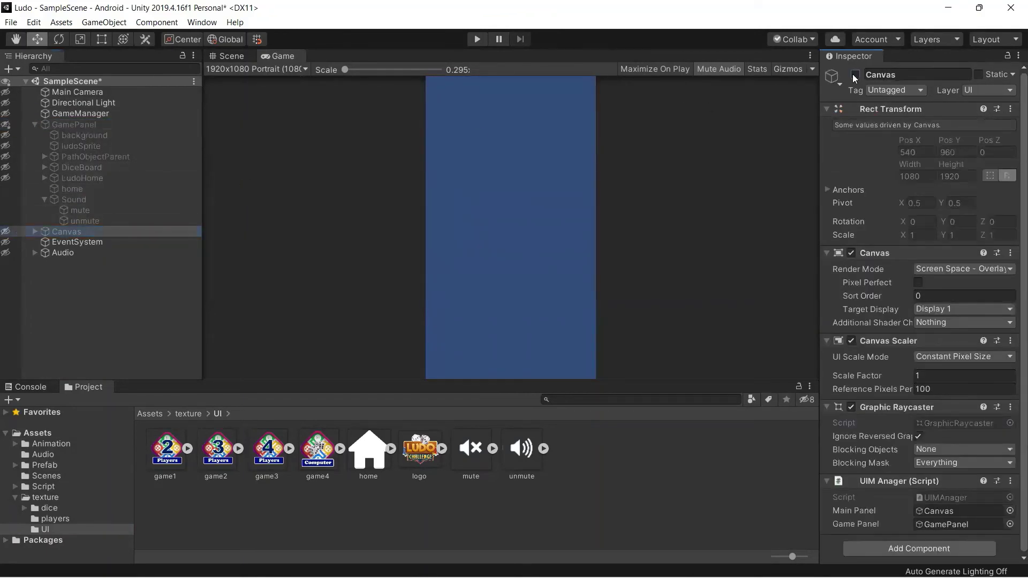
click(479, 39)
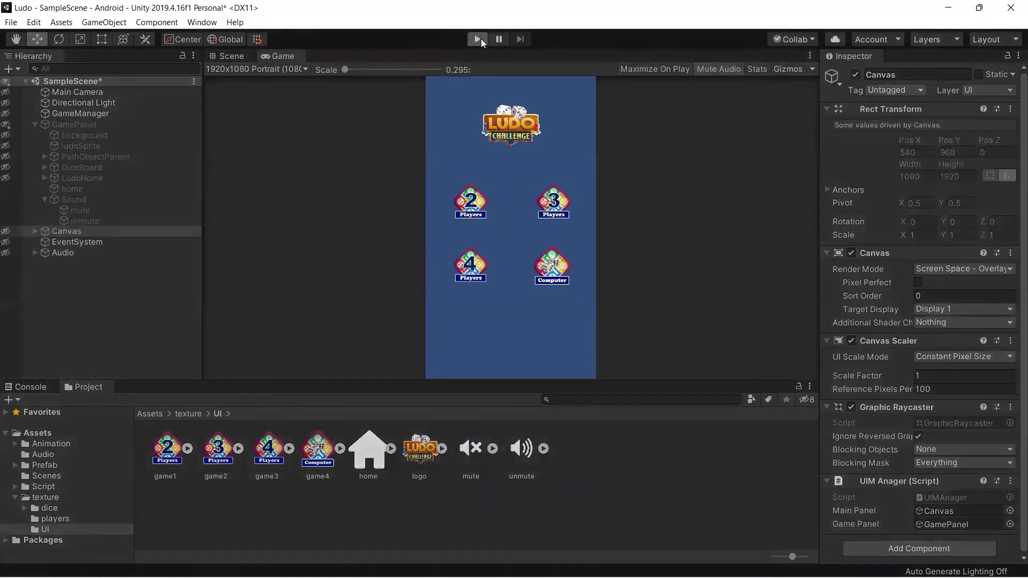
Step: Start a 3 Players game and toggle the speaker icon repeatedly between muted and unmuted
click(555, 207)
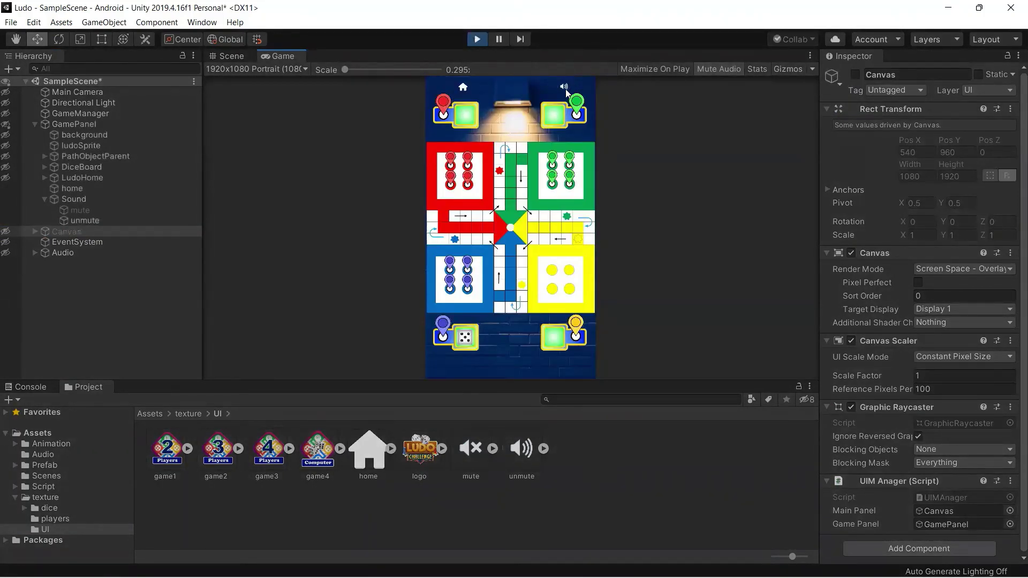
click(565, 88)
click(566, 91)
click(566, 91)
click(566, 91)
click(566, 91)
click(564, 88)
click(564, 89)
click(563, 88)
click(564, 89)
click(564, 88)
click(564, 88)
click(564, 88)
click(564, 88)
click(564, 88)
click(564, 88)
click(564, 89)
click(564, 89)
click(564, 88)
click(563, 89)
Step: Use Home to return to the main menu, retry with 2 Players twice, then exit Play mode
click(463, 88)
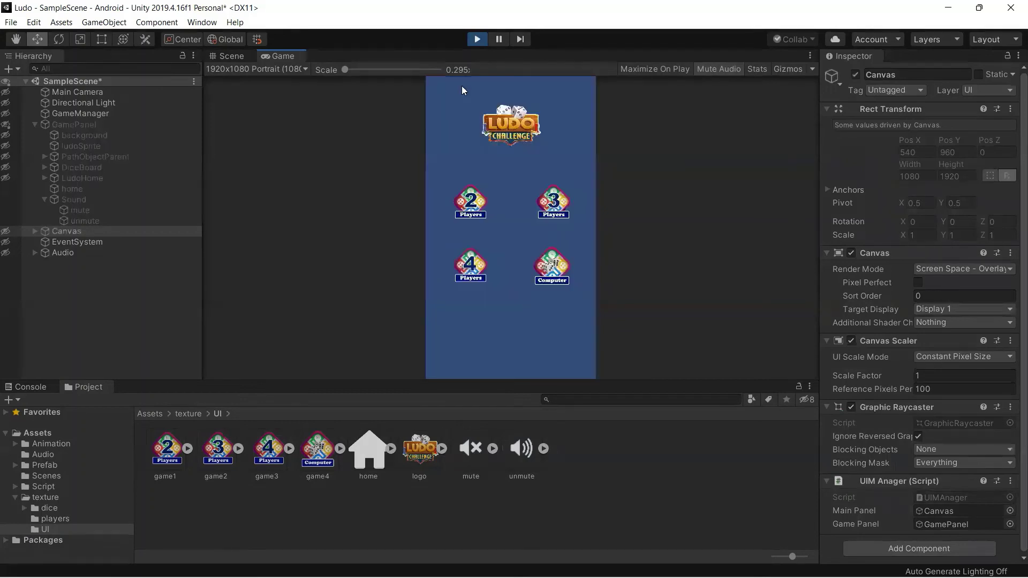
click(470, 203)
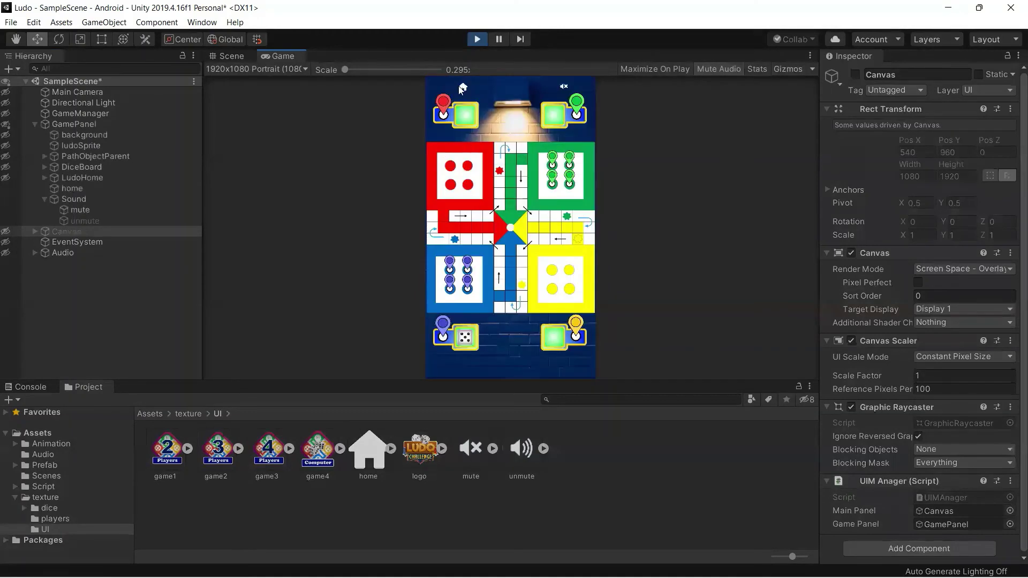
click(463, 89)
click(475, 205)
click(465, 90)
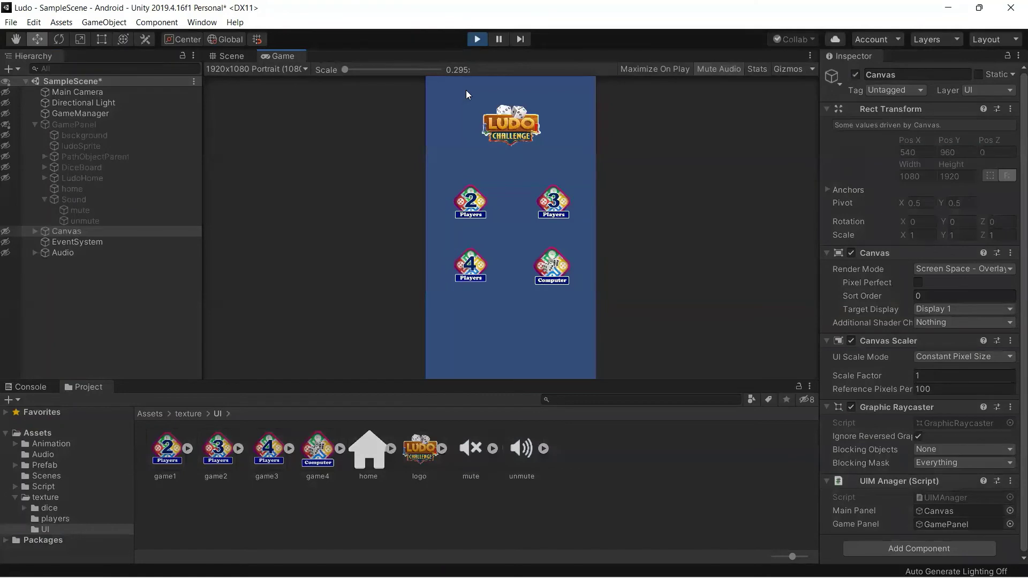
key(ctrl+p)
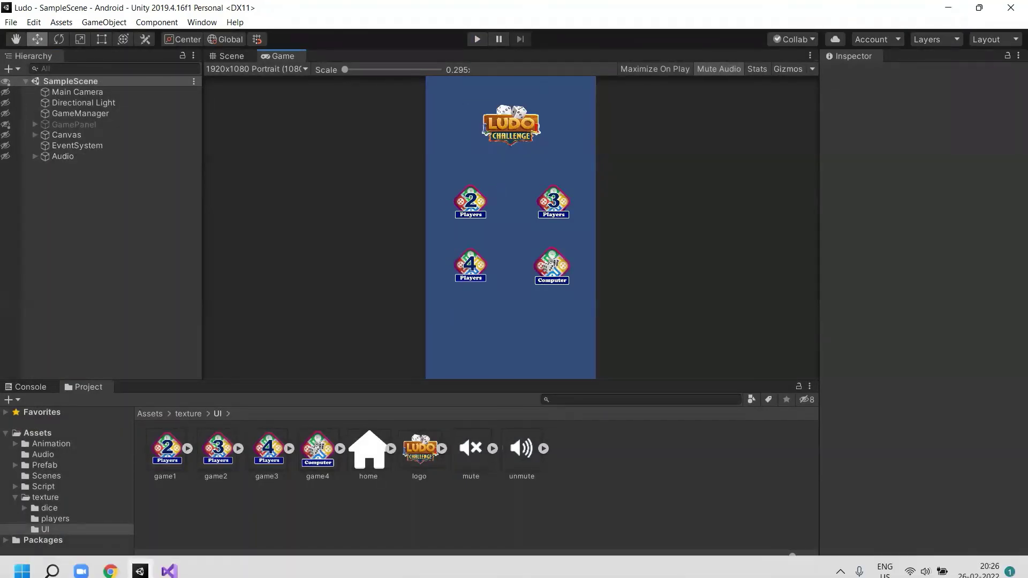
Step: Add SceneManager.LoadScene(SceneManager.GetActiveScene().name); to Home.cs's OnMouseDown
click(169, 562)
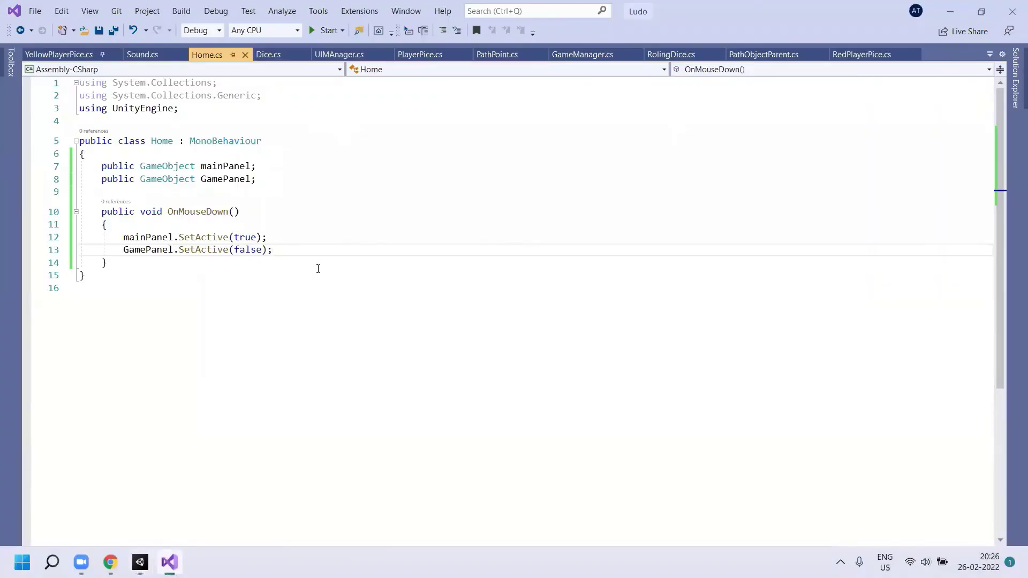
click(305, 240)
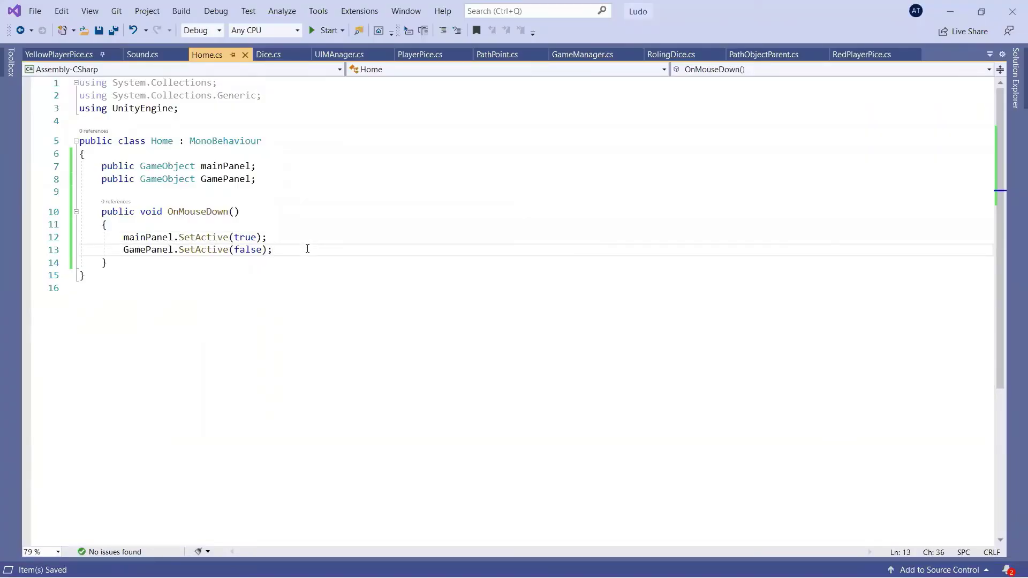
key(Return)
text(SceneManager.LoadScene(SceneManager.GetActiveScene().name);)
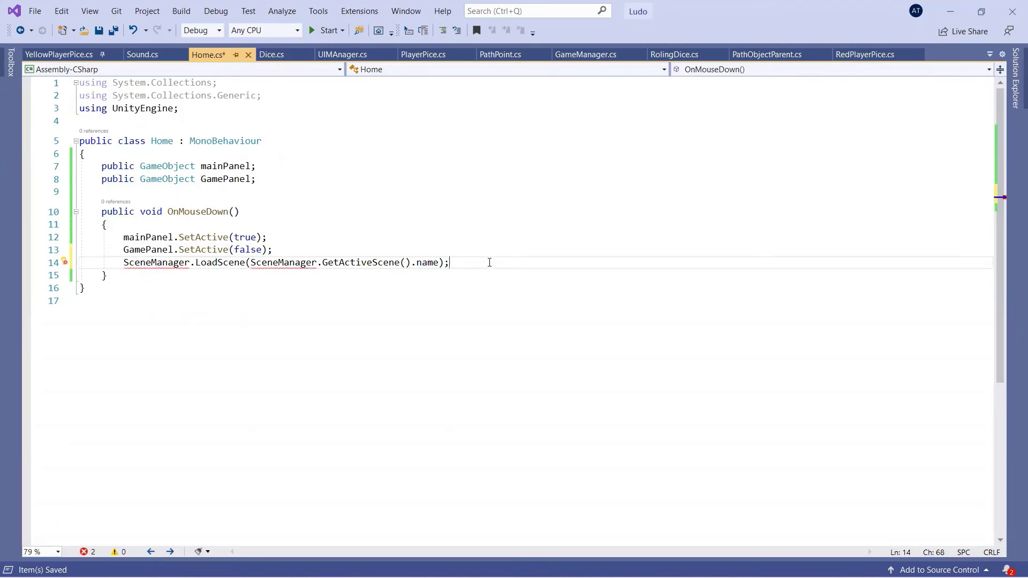
Step: Add the UnityEngine.SceneManagement using via Quick Actions and save Home.cs
click(168, 262)
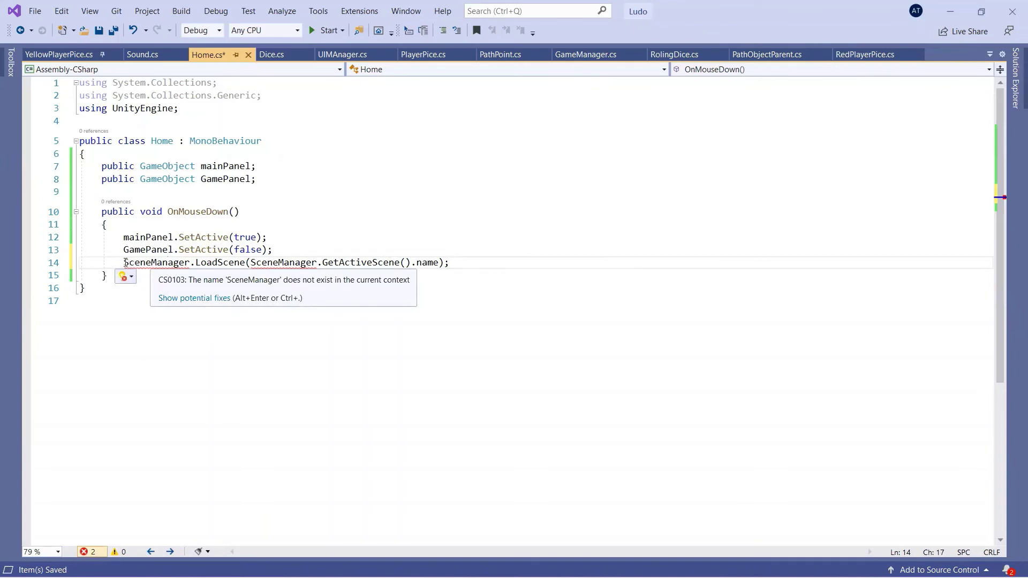
click(124, 262)
click(181, 263)
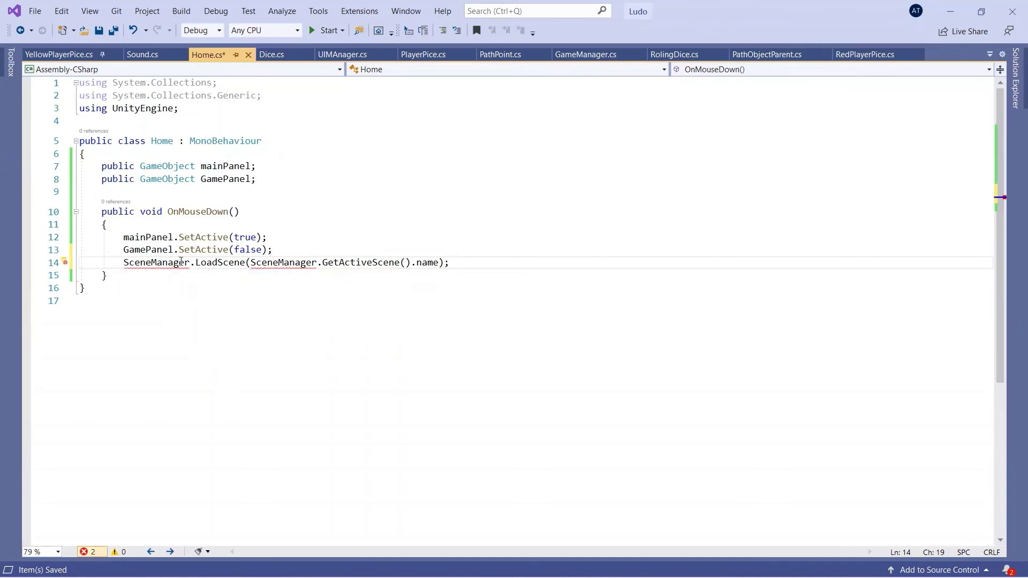
key(ctrl+period)
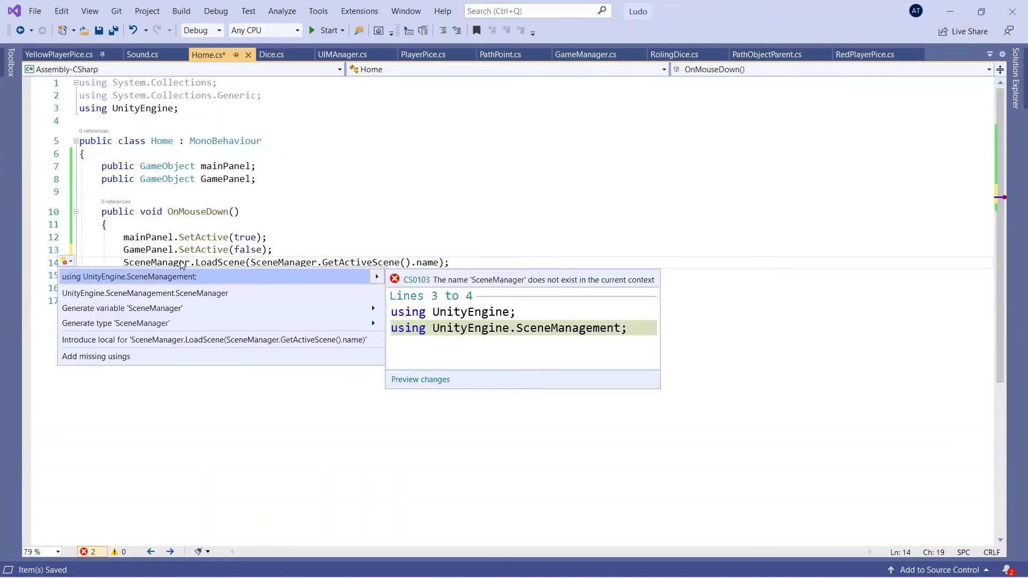
click(153, 276)
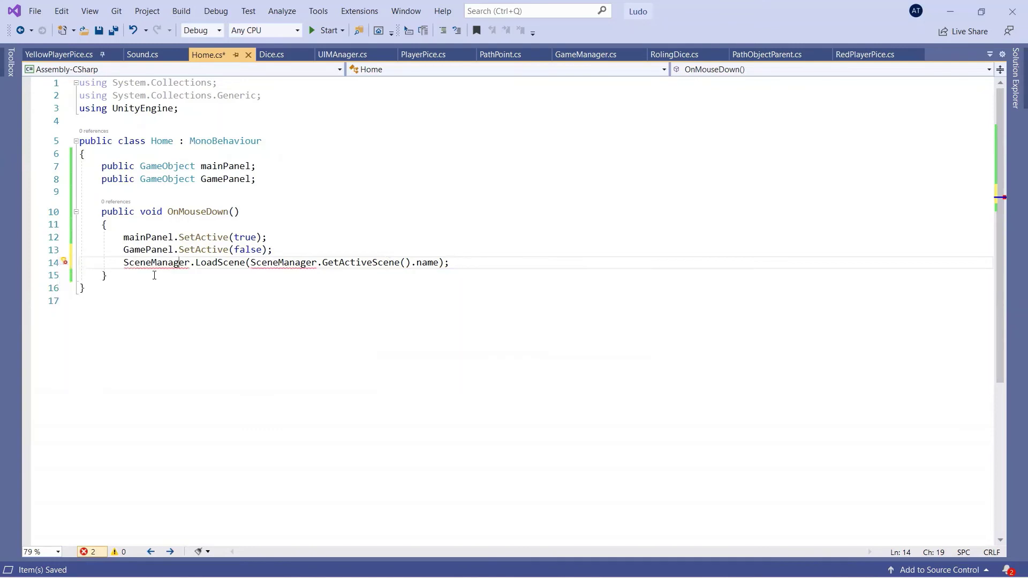
click(455, 277)
key(ctrl+s)
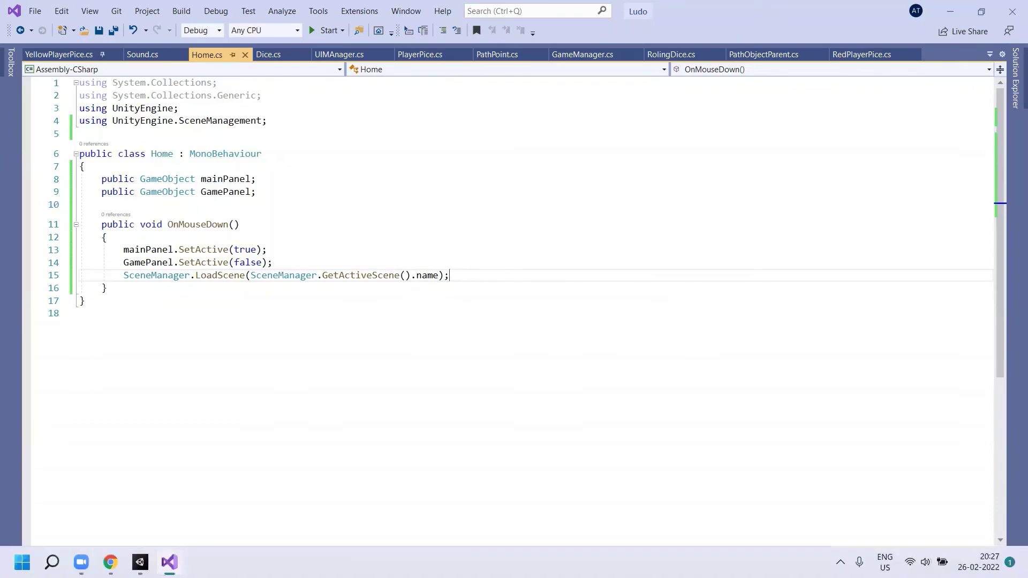
click(140, 562)
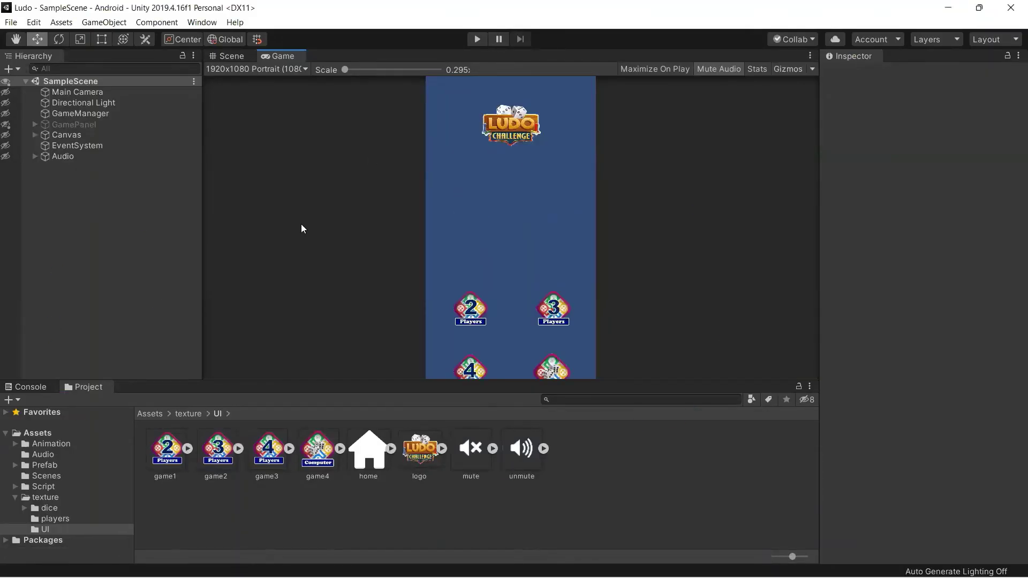
Step: Play the game, start a 3 Players match and return home; repeat once more
click(475, 40)
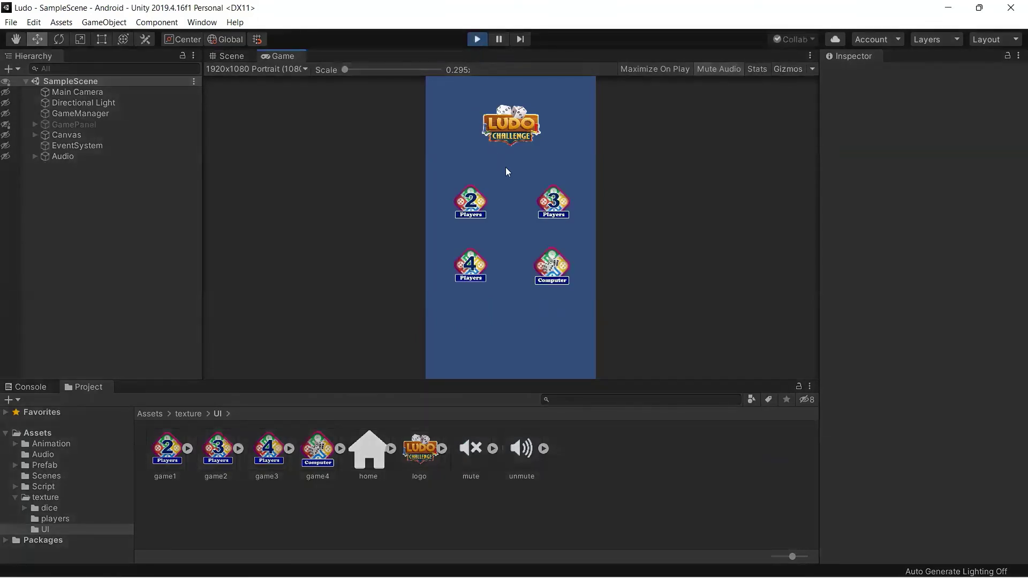
click(557, 207)
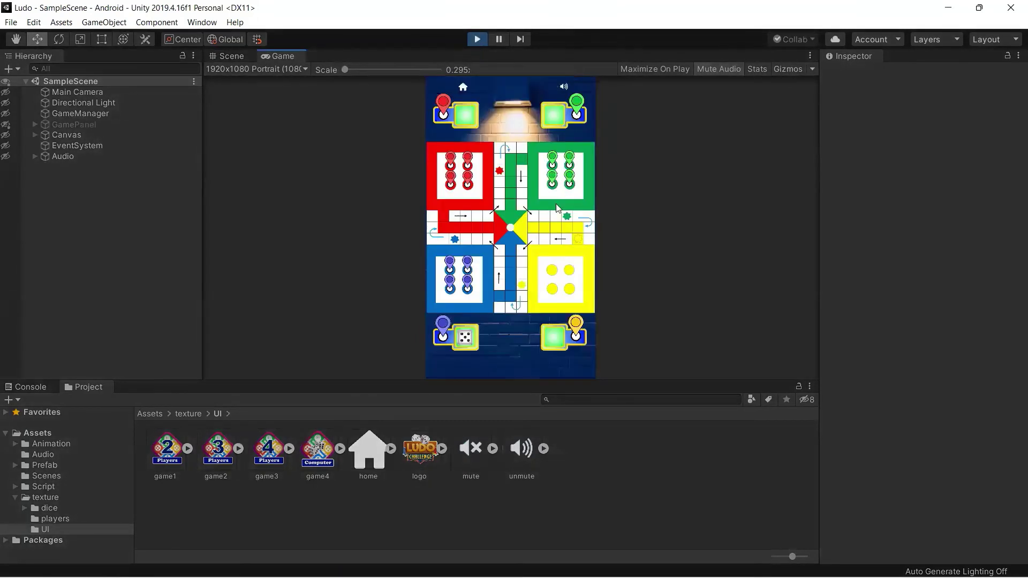
click(464, 88)
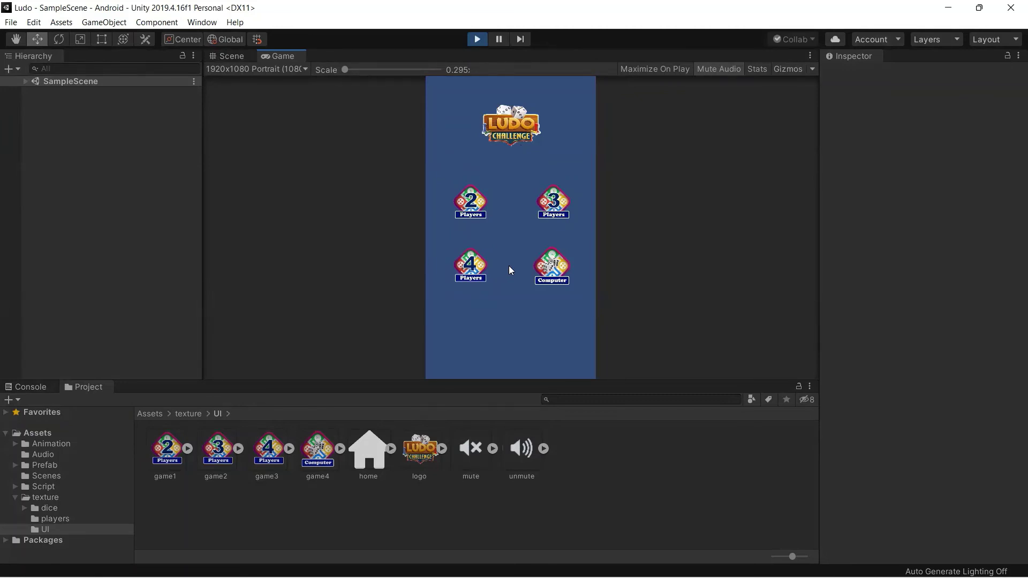
click(553, 200)
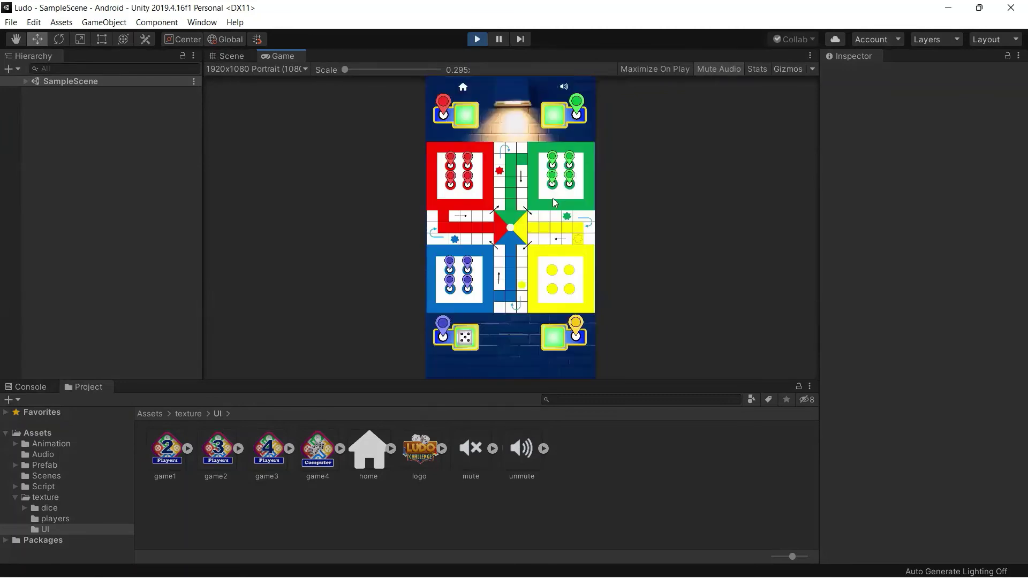
click(463, 87)
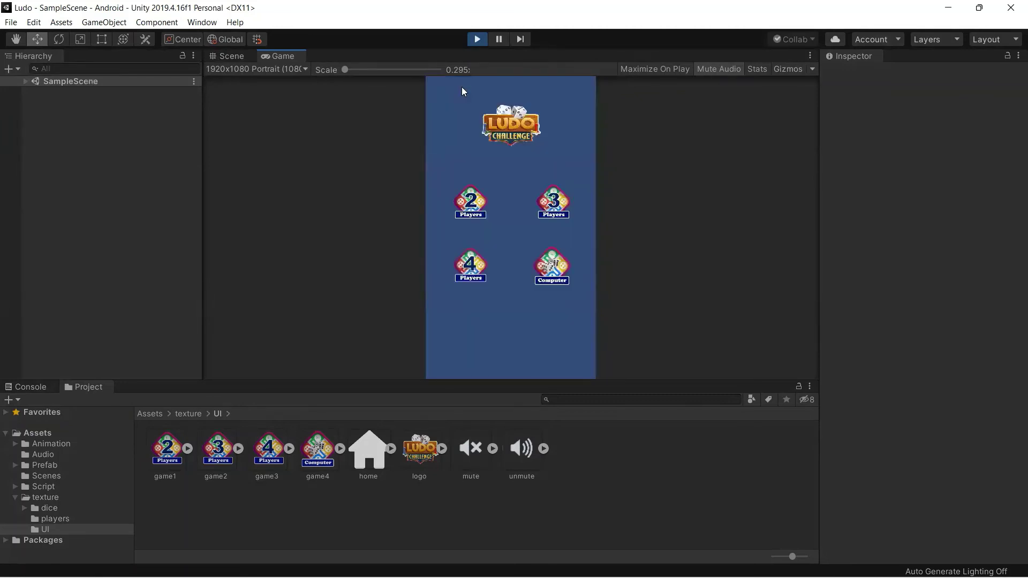
Step: Exit Play mode to stop the Ludo test
click(477, 39)
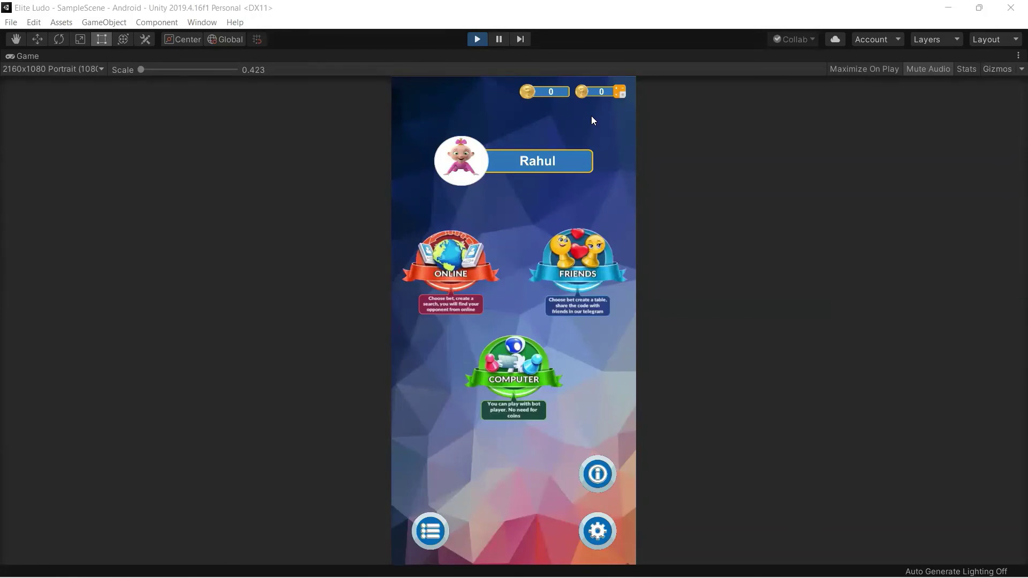
click(597, 535)
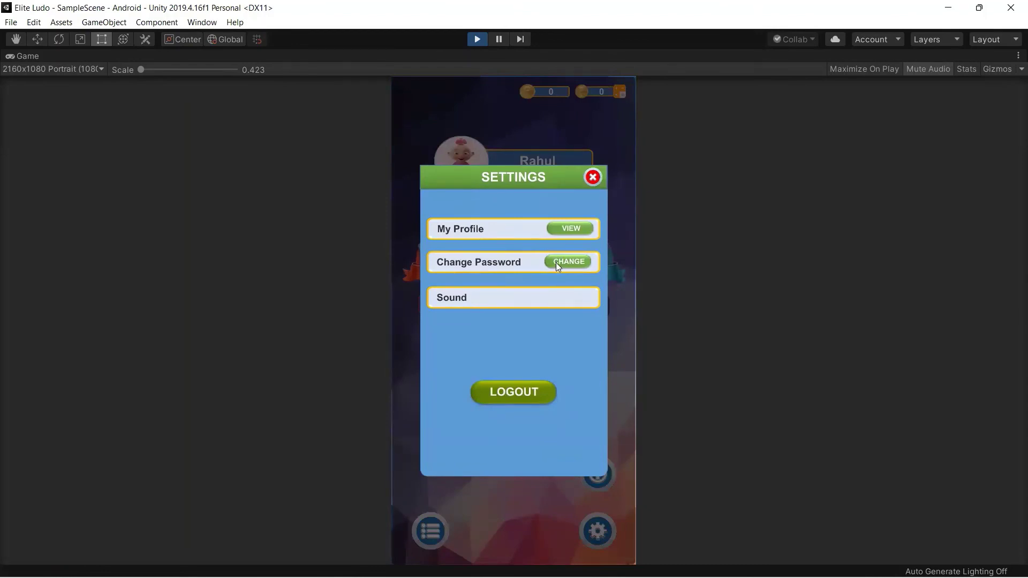
click(512, 394)
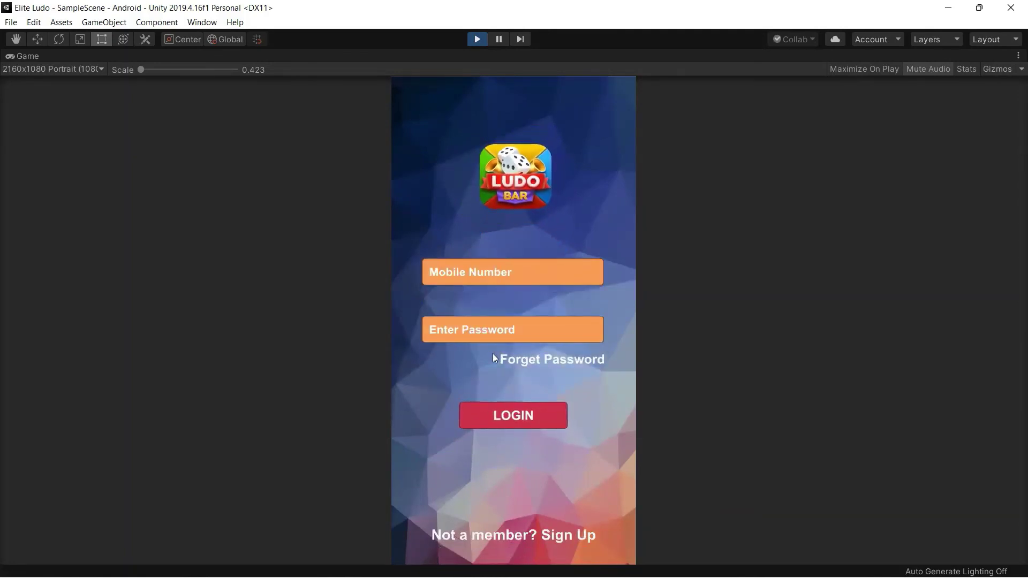
click(561, 537)
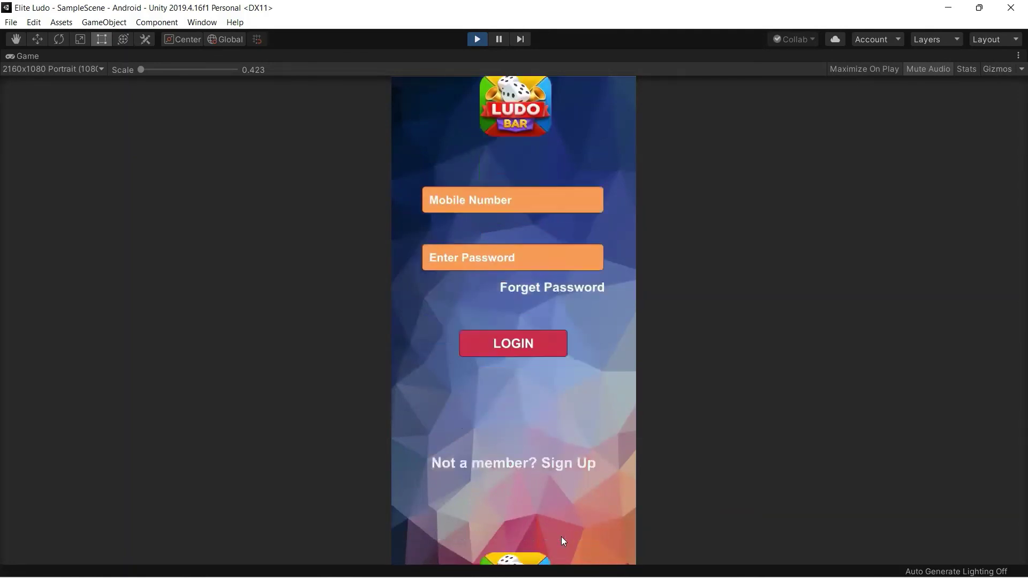
click(561, 537)
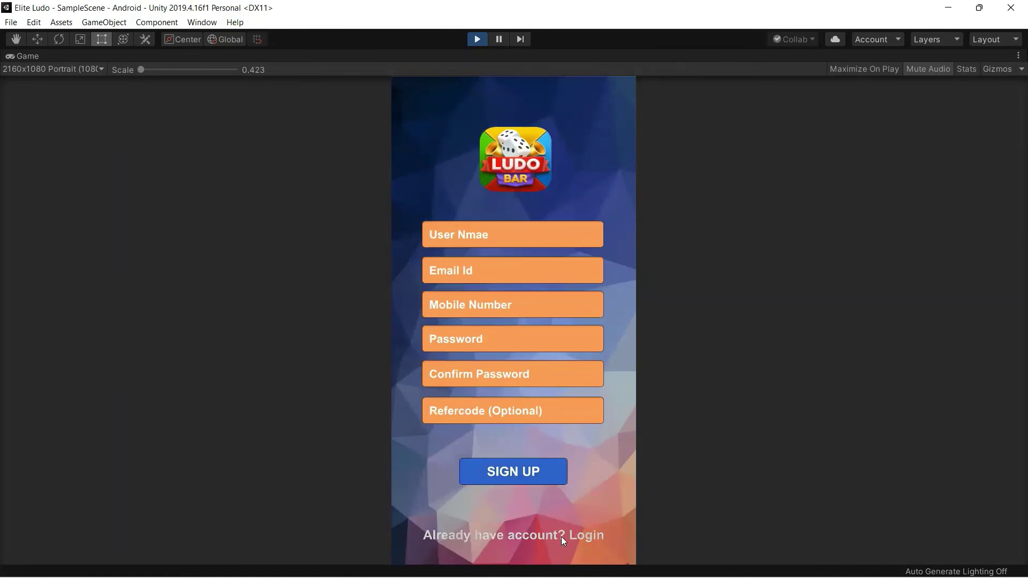
click(503, 279)
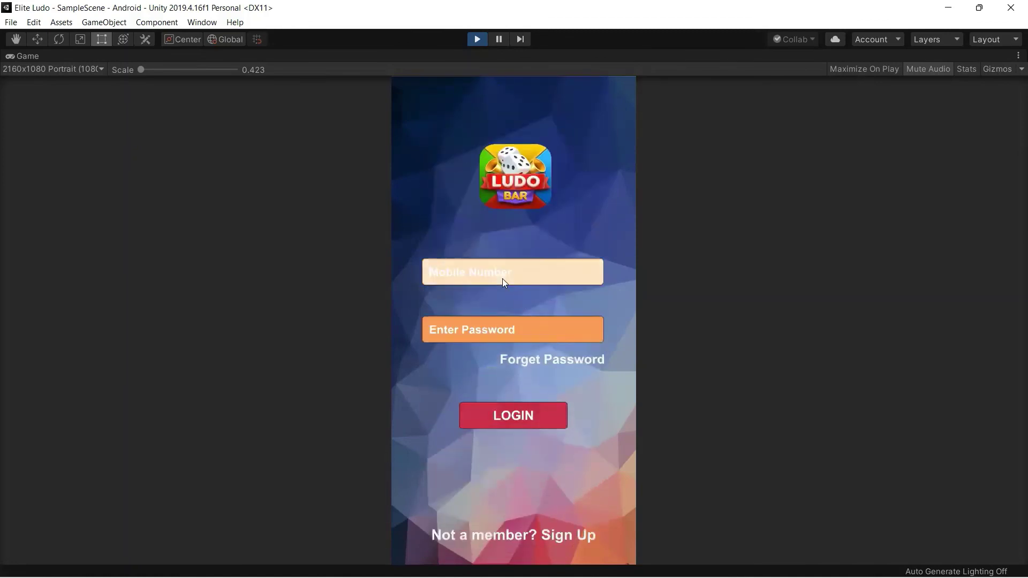
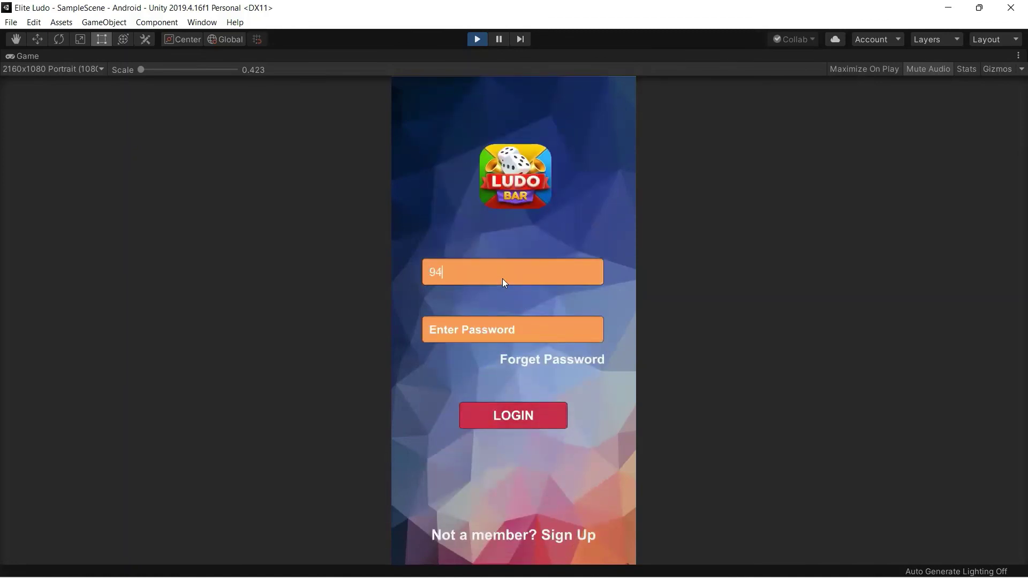
click(497, 330)
text(*)
text(*******)
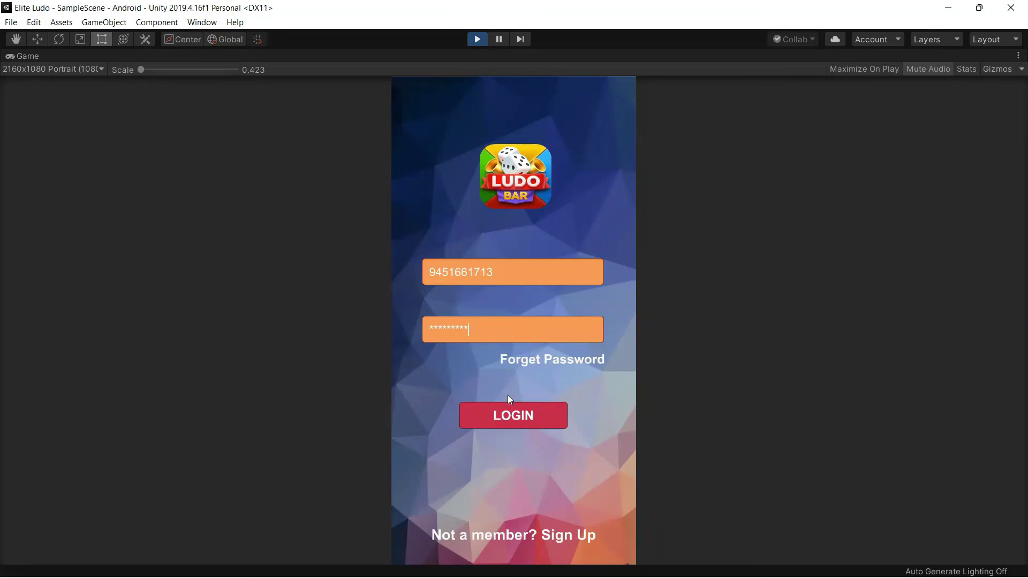
click(512, 410)
click(502, 333)
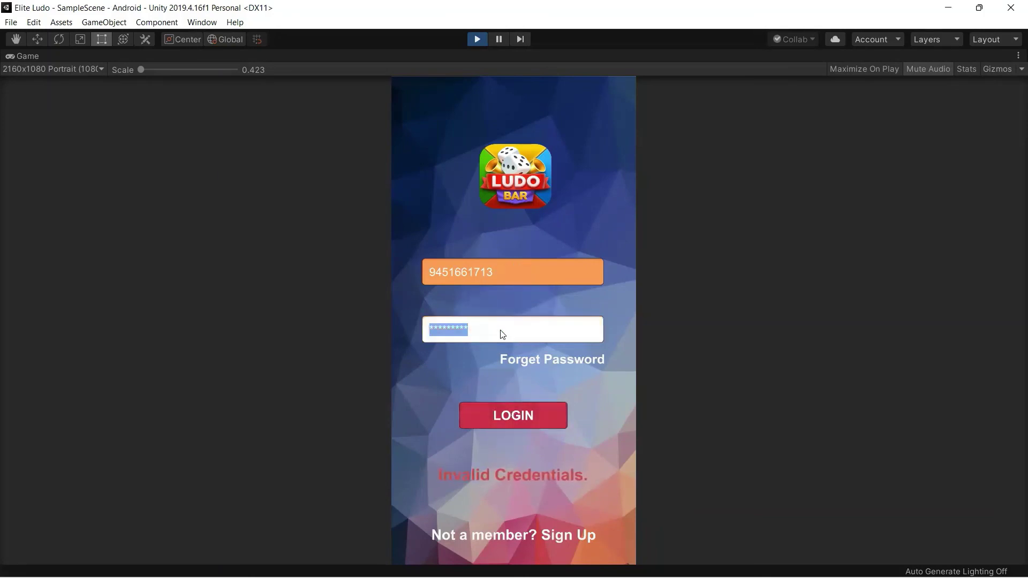
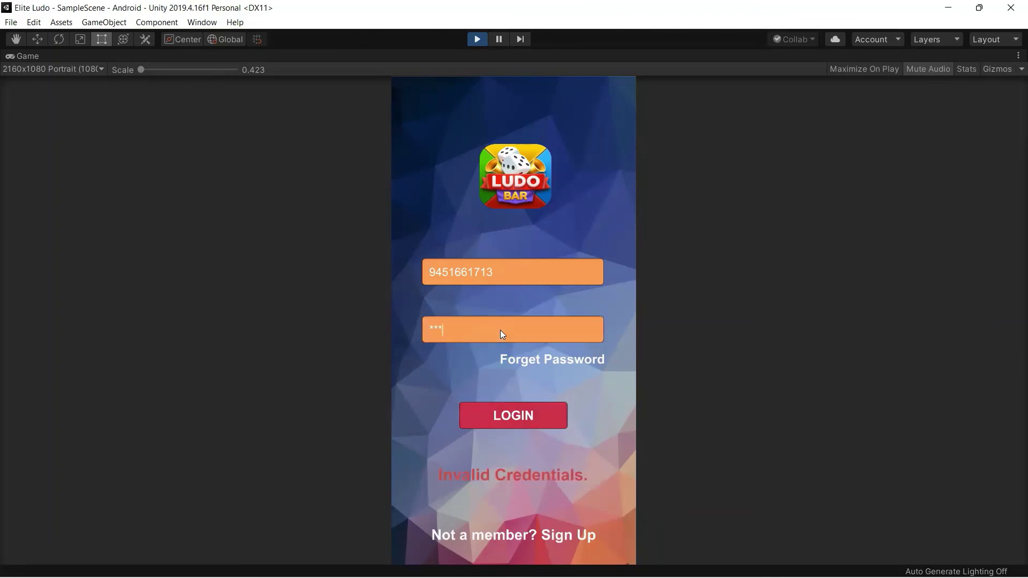
click(508, 419)
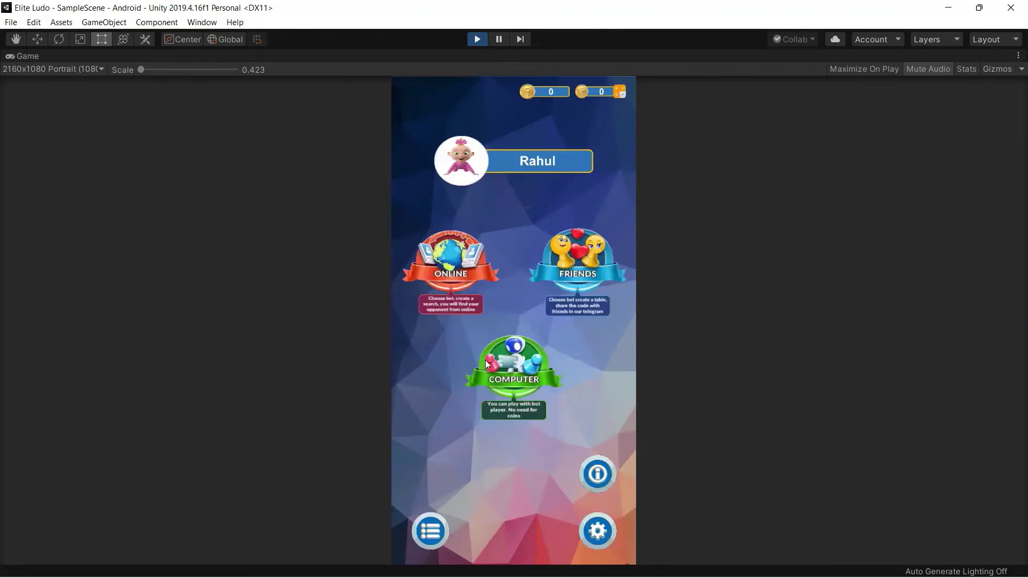